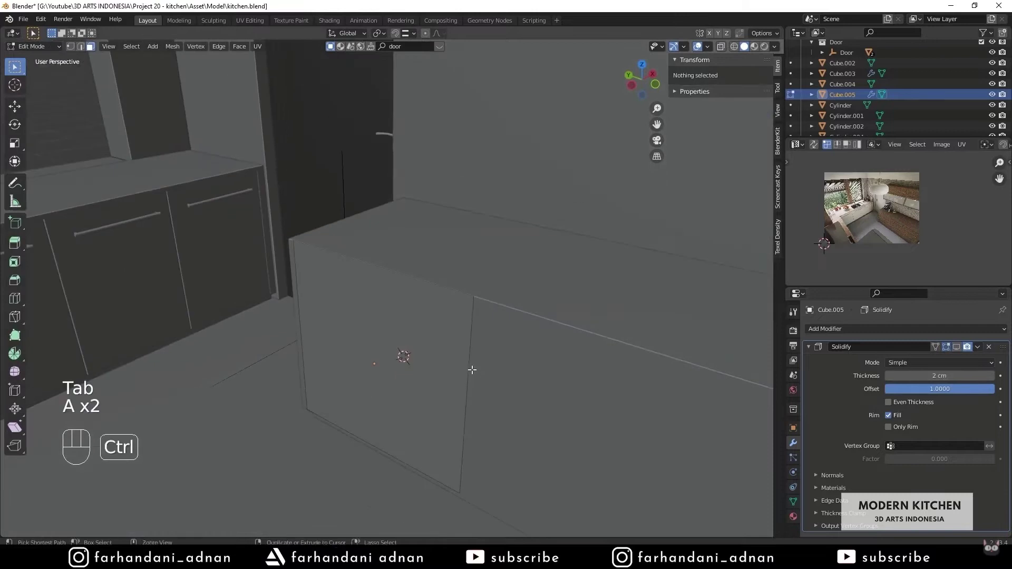
# - Add three evenly spaced horizontal loop cuts to the cabinet's front panel and bevel them into narrow strips
pyautogui.click(472, 369)
pyautogui.scroll(2, 505, 385)
pyautogui.keyDown('shift'); pyautogui.moveTo(506, 386); pyautogui.dragTo(448, 332, button='middle'); pyautogui.keyUp('shift')
pyautogui.hotkey('ctrl', 'b')
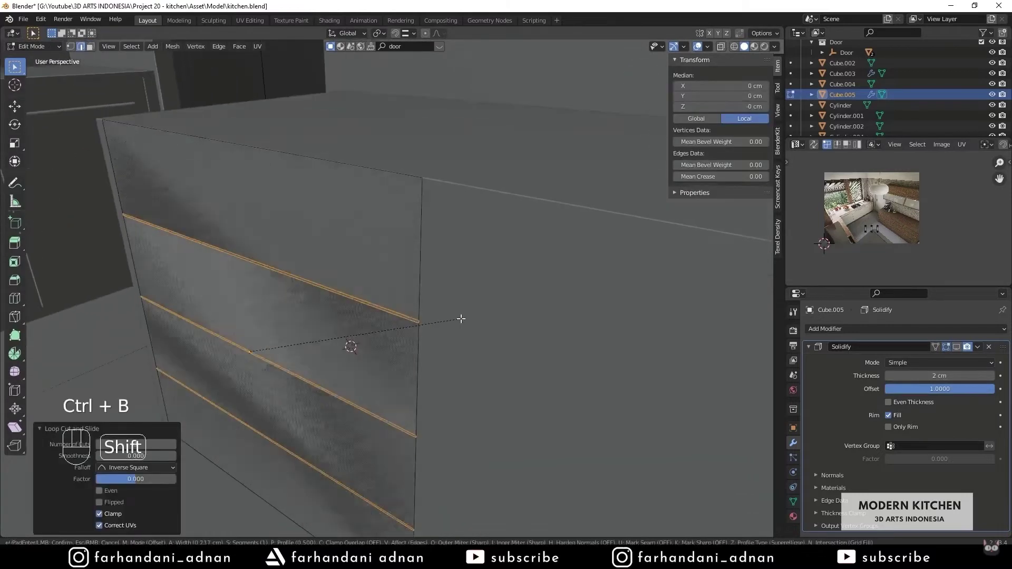
pyautogui.click(462, 318)
# - Delete the narrow strips between the cuts to separate the front panel into four drawer fronts, and leave Edit Mode
pyautogui.press('x')
pyautogui.click(463, 318)
pyautogui.hotkey('ctrl', 'z')
pyautogui.press('x')
pyautogui.click(438, 279)
pyautogui.press('Tab')
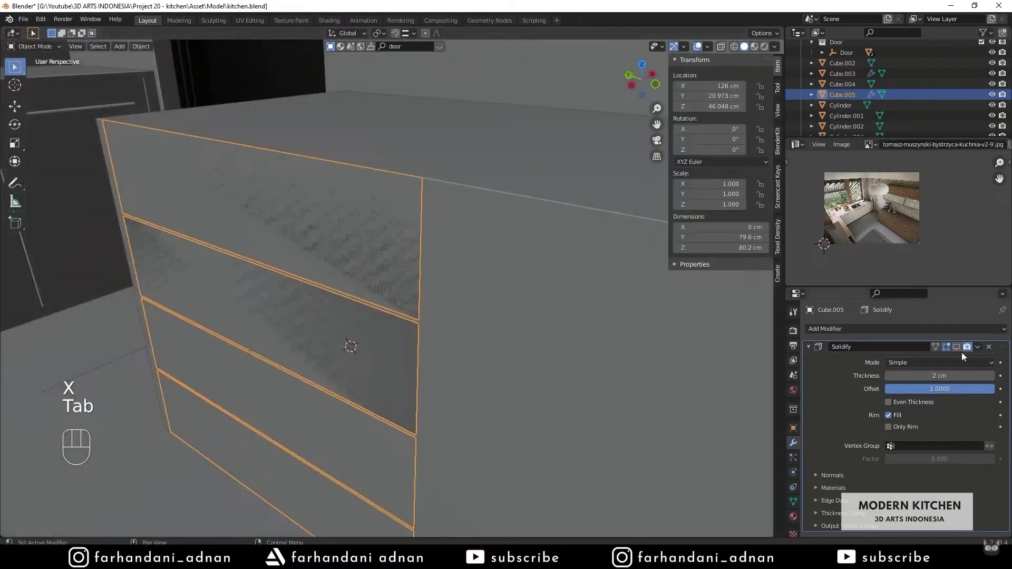
# - Deselect everything and save the kitchen model file
pyautogui.press('a')
pyautogui.press('a')
pyautogui.scroll(-2, 351, 342)
pyautogui.hotkey('ctrl', 's')
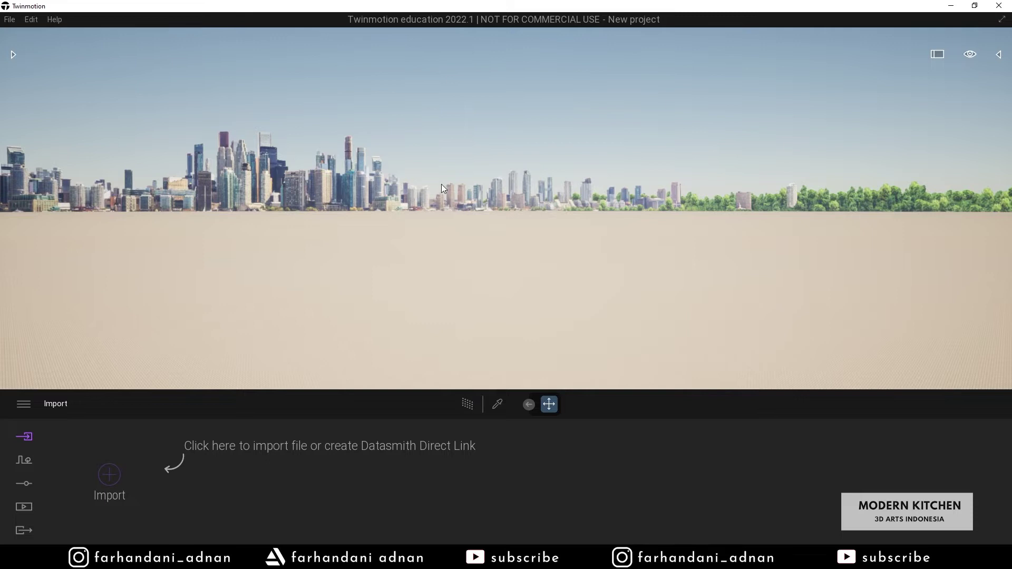
# - Switch to Twinmotion and save the new project as Kitchen_tutorial in the Project 20 - kitchen Twinmotion folder
pyautogui.click(10, 20)
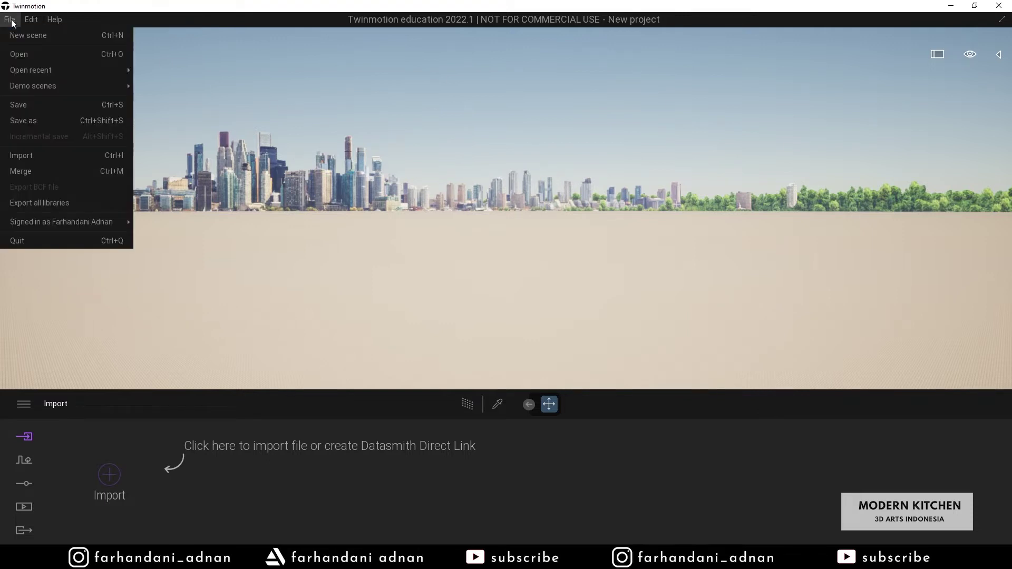
pyautogui.click(43, 120)
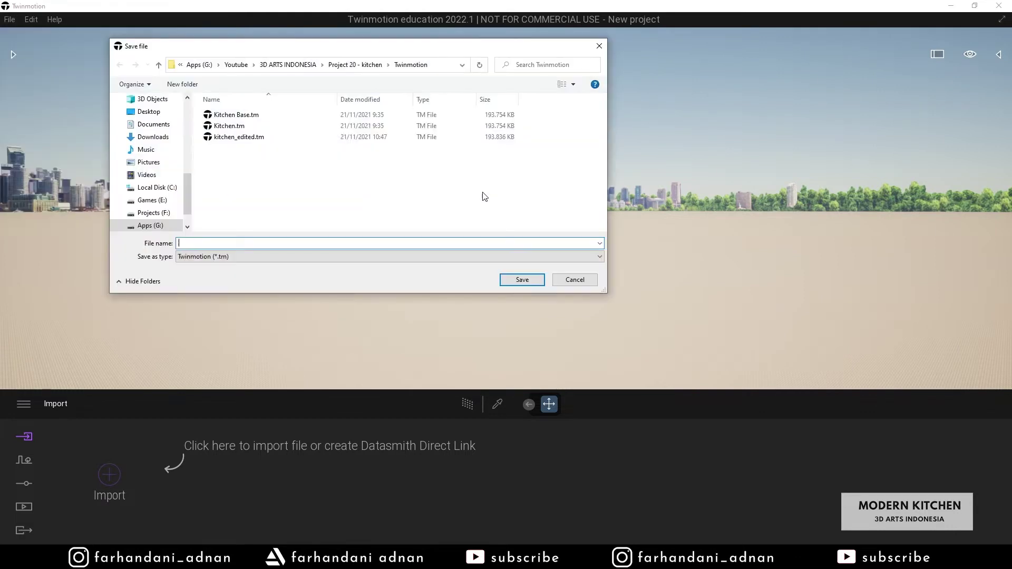
pyautogui.write('Kitche')
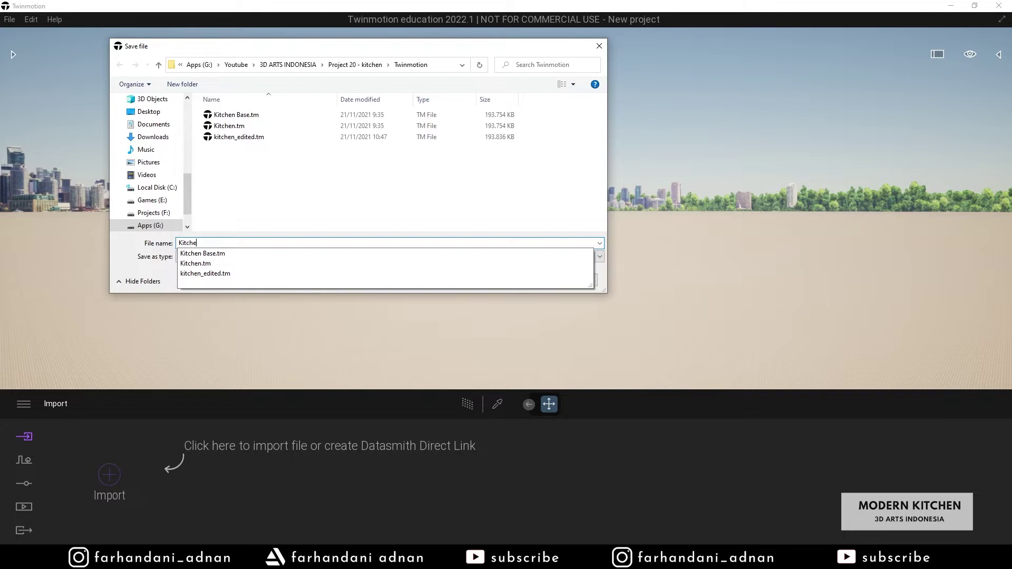
pyautogui.write('n_tutorial')
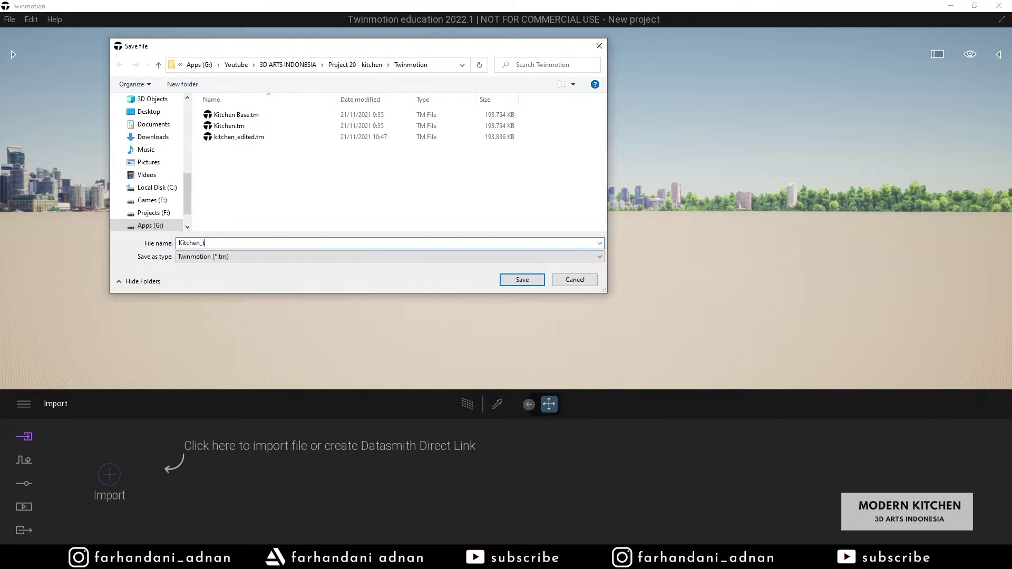
pyautogui.click(508, 281)
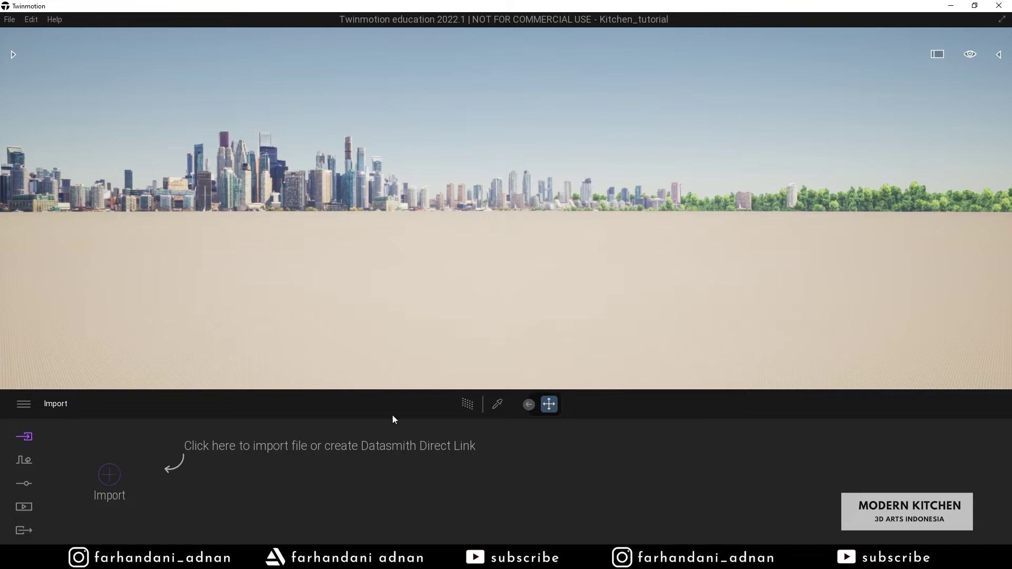
# - Start a geometry import and browse to the Apps (G:) drive for the source file
pyautogui.click(115, 474)
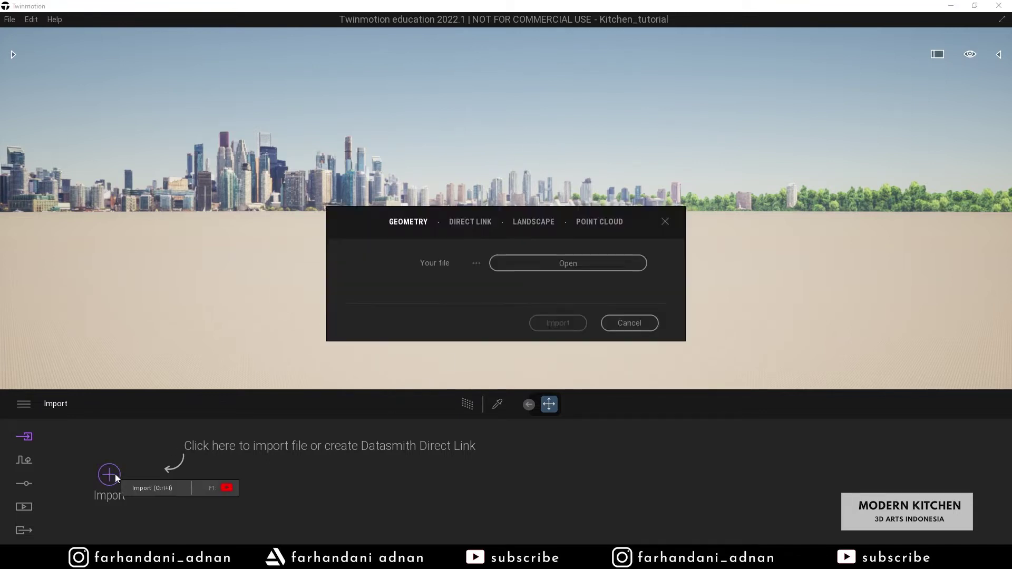
pyautogui.click(529, 267)
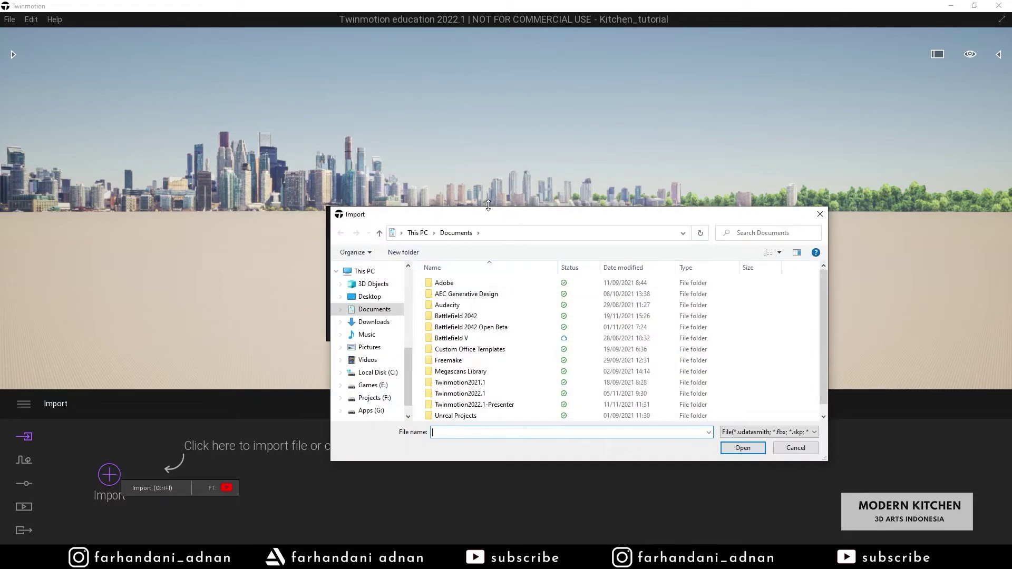
pyautogui.moveTo(477, 218); pyautogui.dragTo(497, 140)
pyautogui.scroll(-1, 394, 289)
pyautogui.click(391, 315)
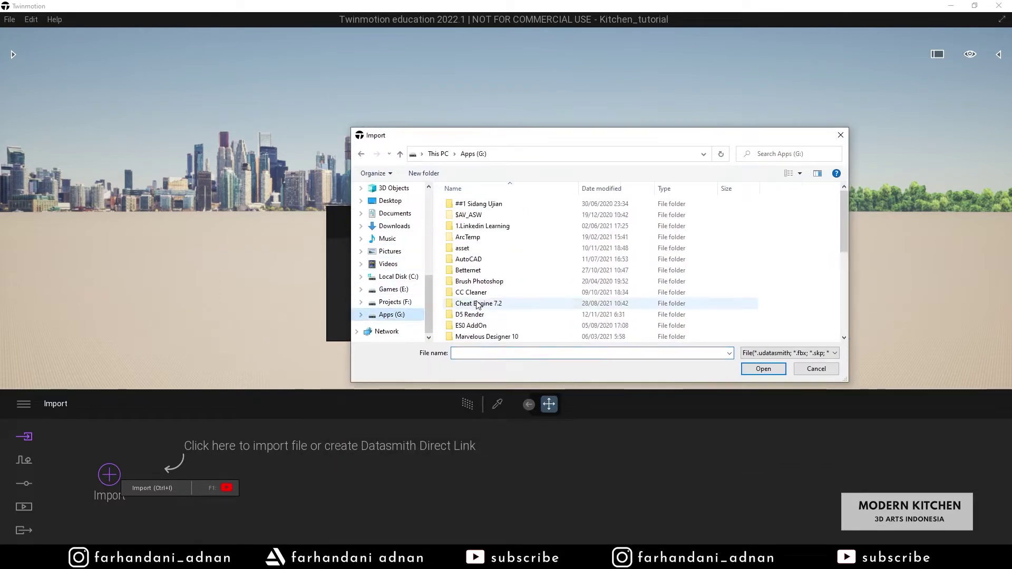
# - Choose kitchen.fbx from Youtube/3D ARTS INDONESIA/Project 20 - kitchen/Asset/Model/FBX as the geometry file
pyautogui.scroll(-5, 477, 305)
pyautogui.doubleClick(478, 337)
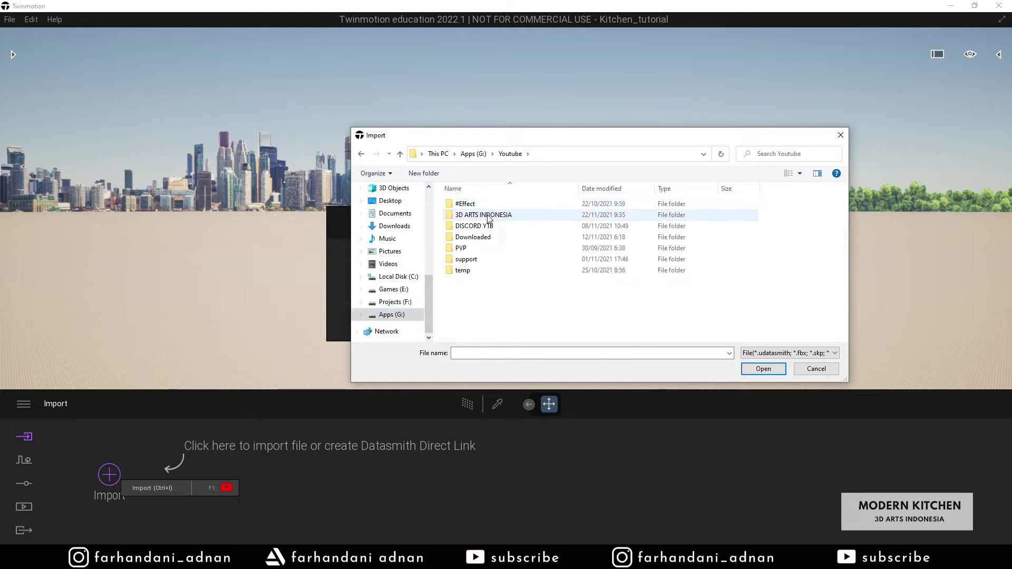
pyautogui.doubleClick(489, 219)
pyautogui.doubleClick(480, 281)
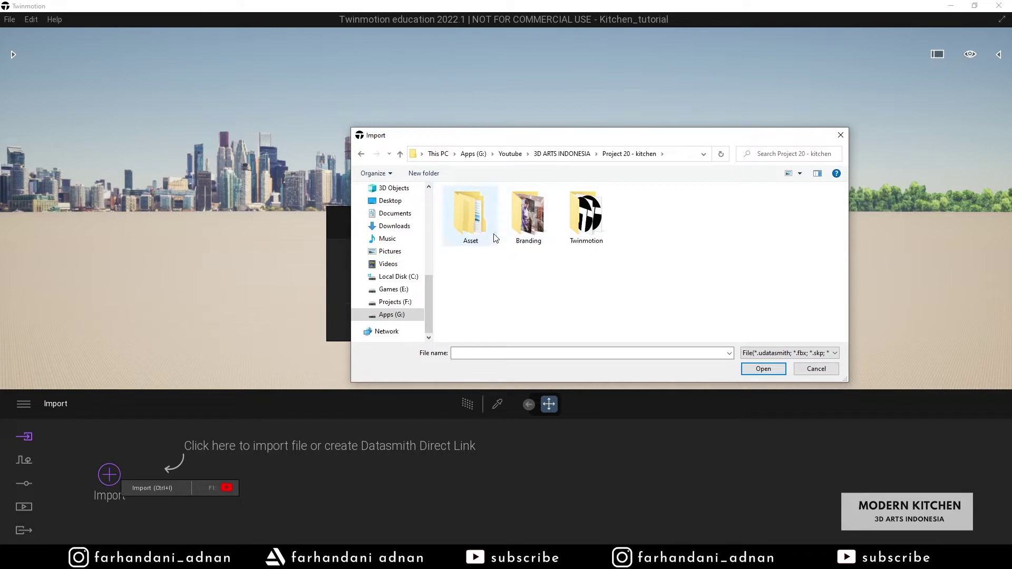
pyautogui.doubleClick(474, 210)
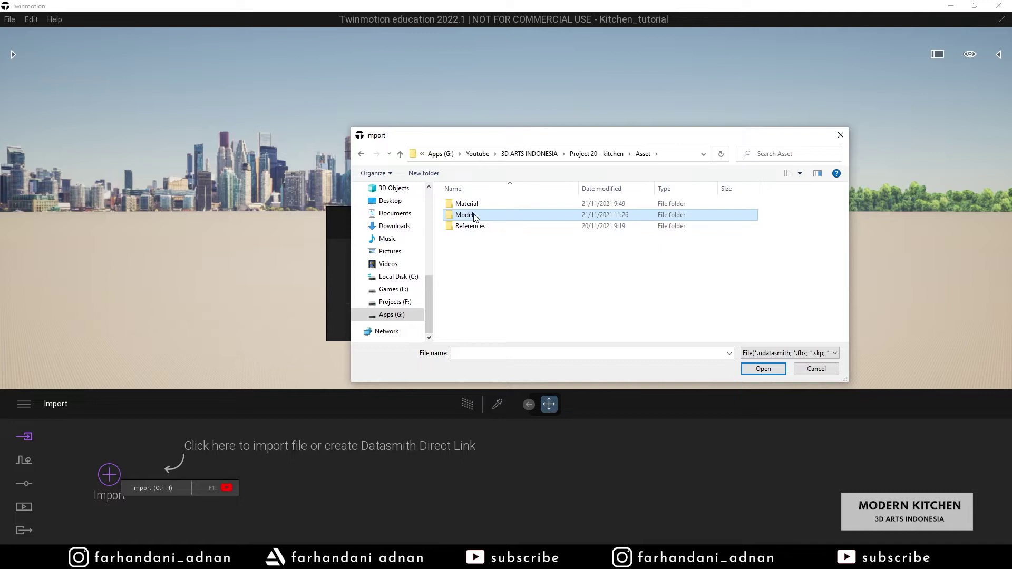
pyautogui.doubleClick(475, 215)
pyautogui.doubleClick(462, 215)
pyautogui.click(480, 206)
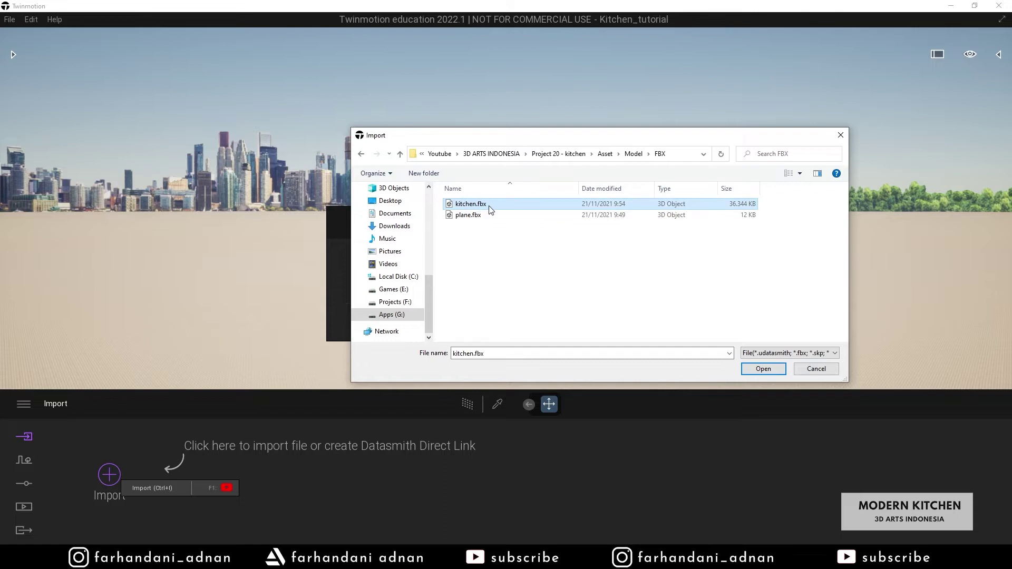
pyautogui.click(764, 368)
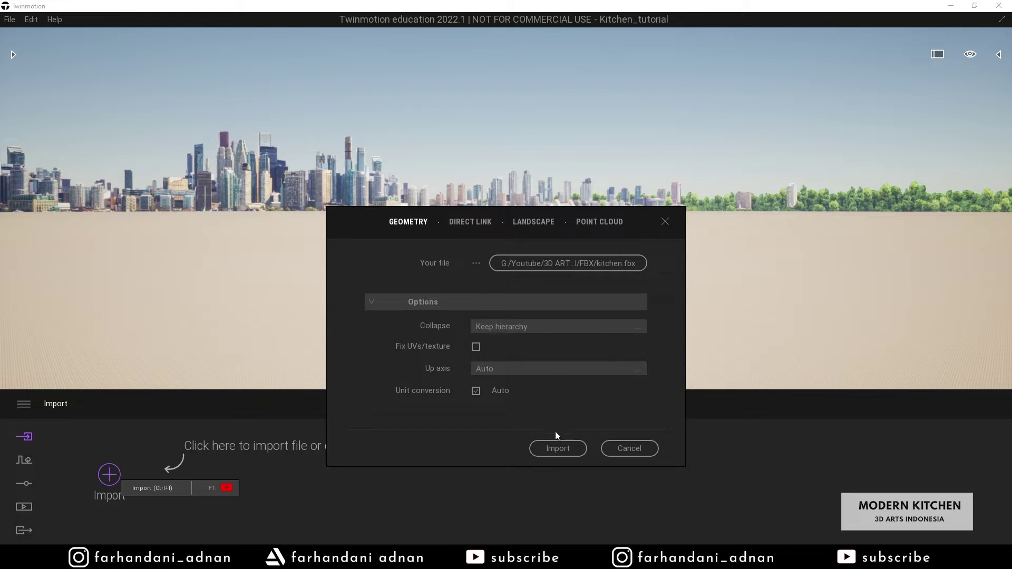
# - Import the kitchen geometry with Keep hierarchy, keeping both versions of all conflicting materials
pyautogui.click(558, 449)
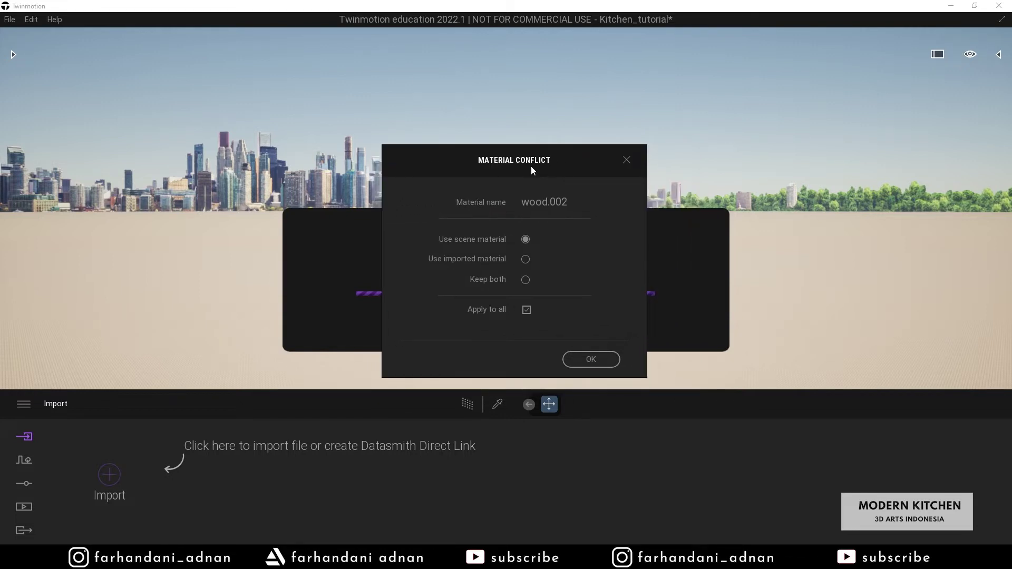
pyautogui.click(525, 279)
pyautogui.click(604, 357)
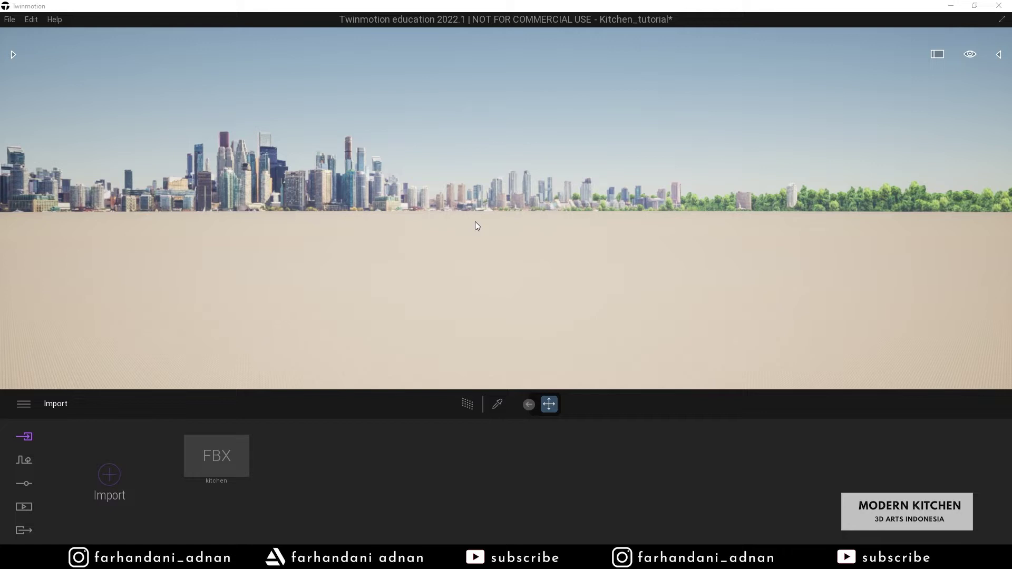
# - Move the camera into the imported kitchen to view its interior facing the window wall
pyautogui.moveTo(589, 228); pyautogui.dragTo(326, 241, button='right')
pyautogui.press('w')
pyautogui.press('s')
pyautogui.press('s')
pyautogui.press('w')
pyautogui.press('s')
pyautogui.press('e')
pyautogui.press('a')
pyautogui.press('q')
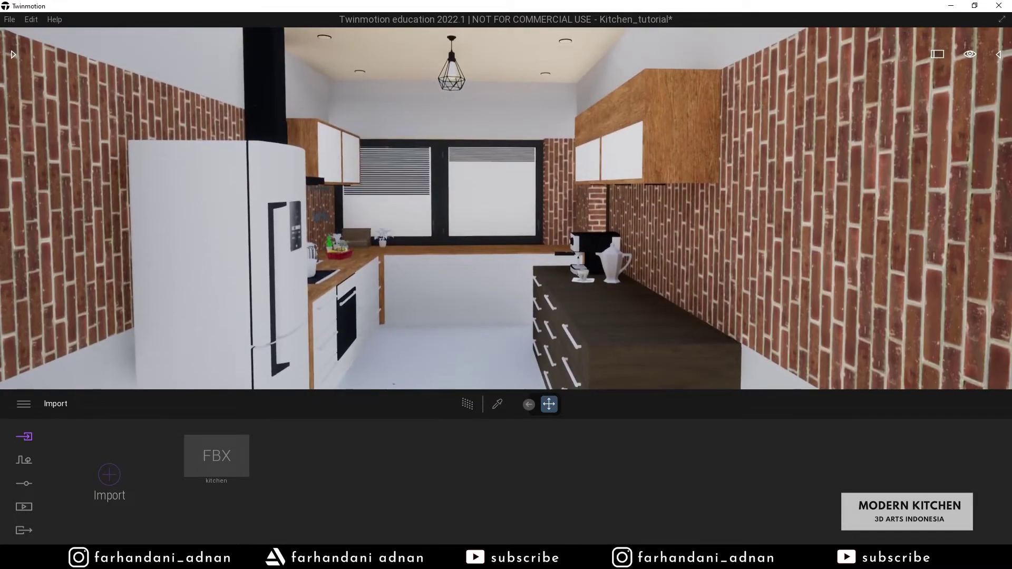
# - Walk through the kitchen to examine the ceiling, fridge, cabinets, counters and floor from different heights and distances
pyautogui.press('q')
pyautogui.press('e')
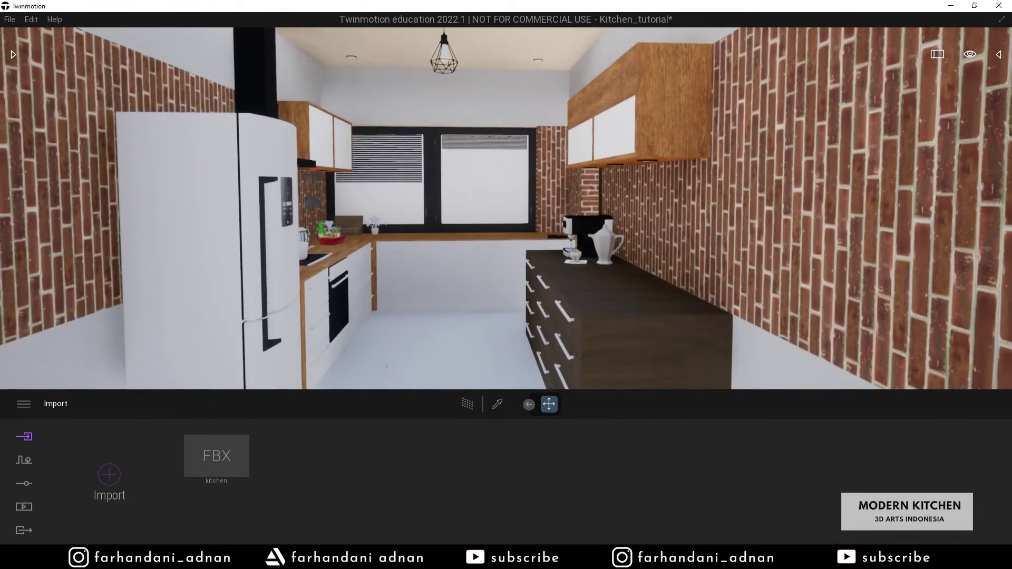
pyautogui.press('w')
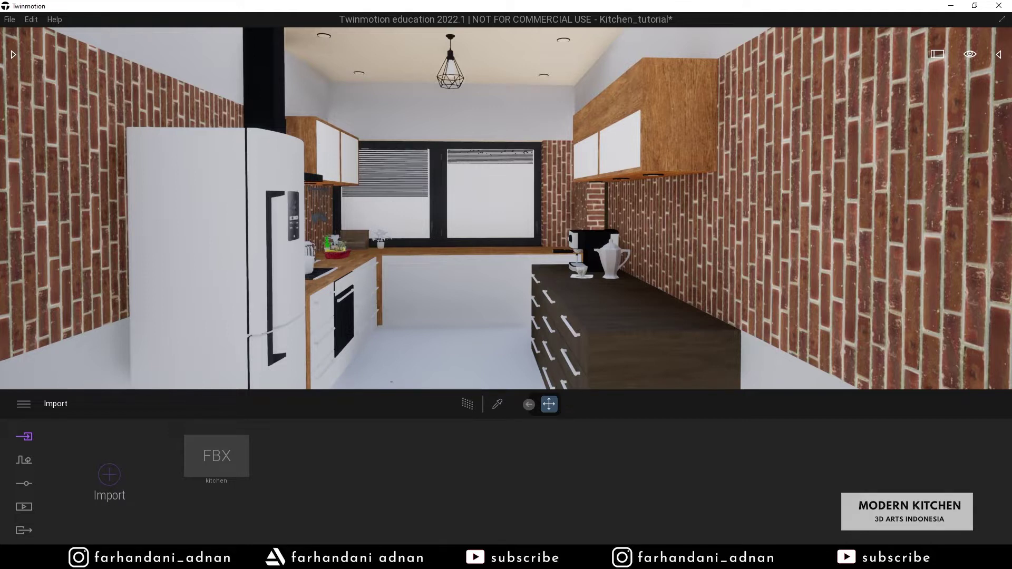
pyautogui.press('e')
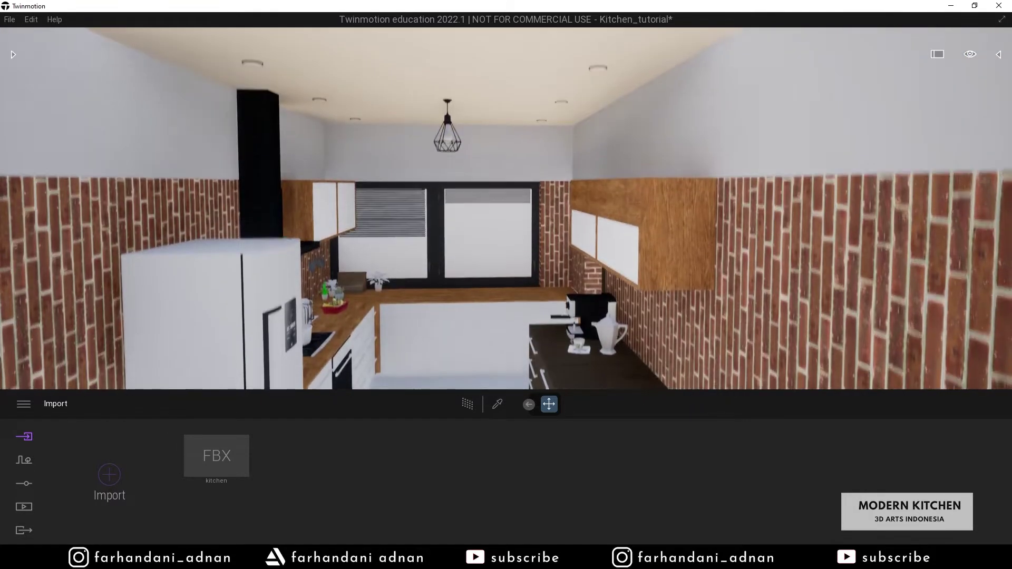
pyautogui.press('q')
pyautogui.press('w')
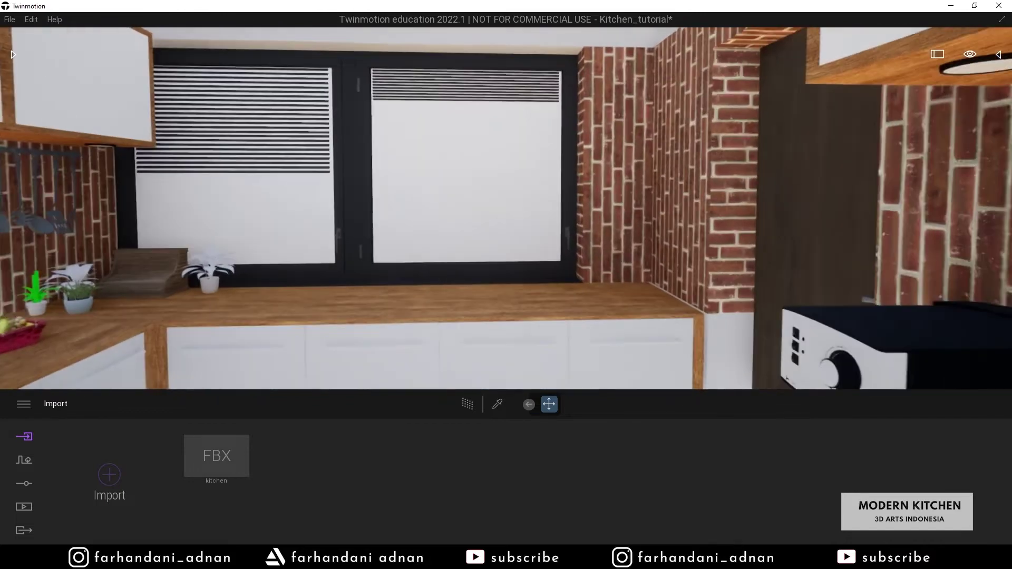
pyautogui.press('s')
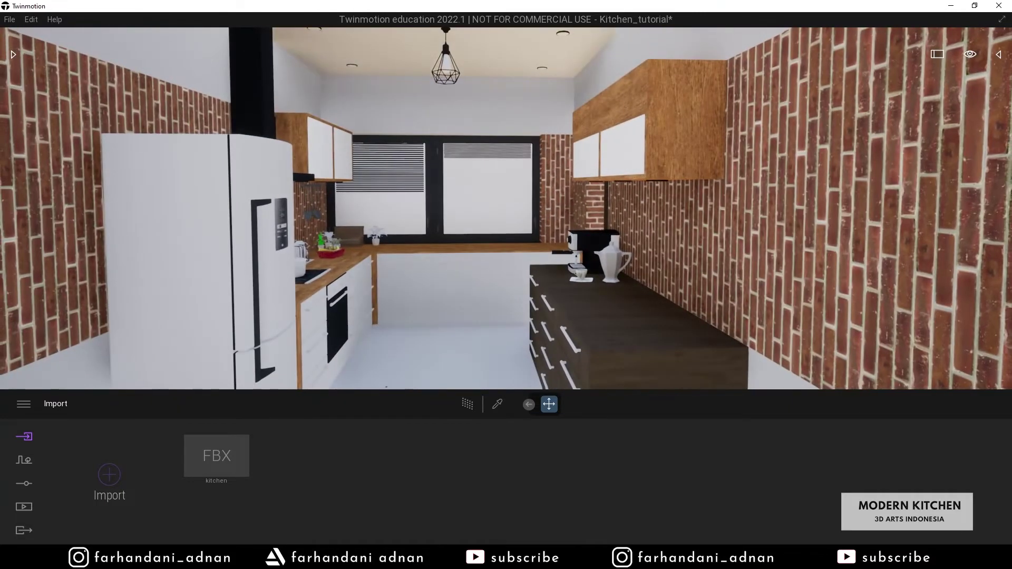
pyautogui.press('a')
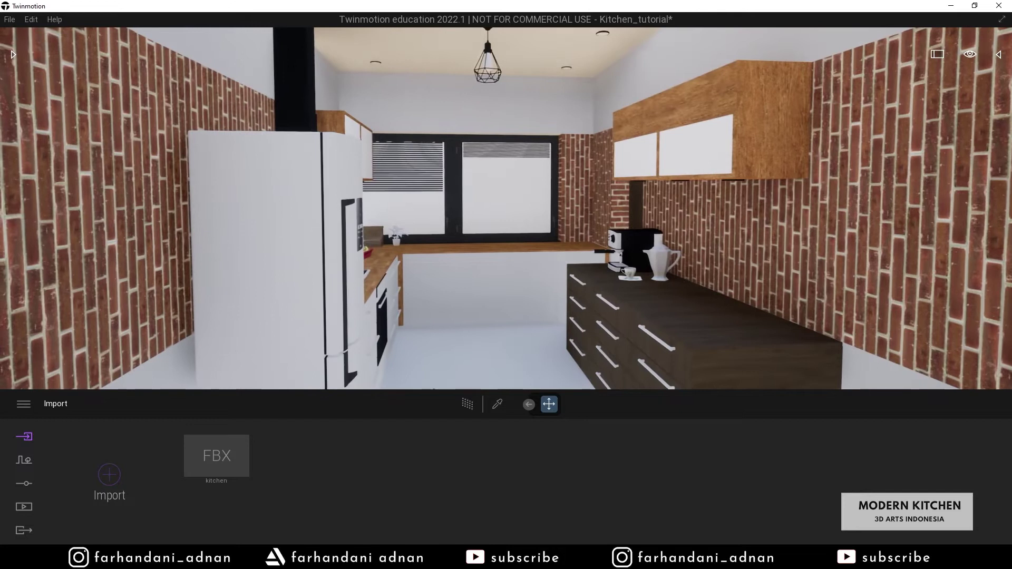
pyautogui.press('w')
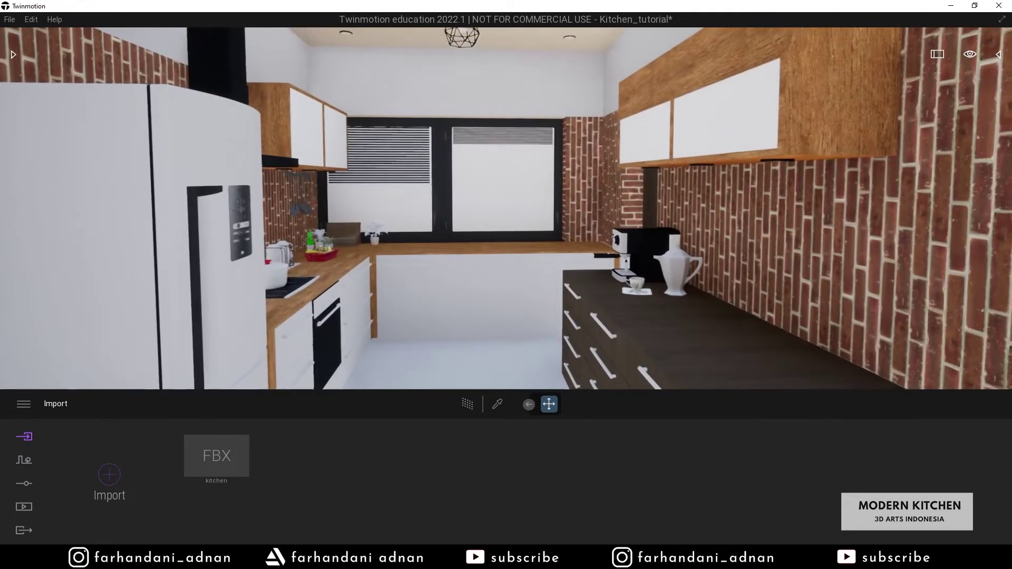
pyautogui.moveTo(506, 209); pyautogui.dragTo(502, 300, button='right')
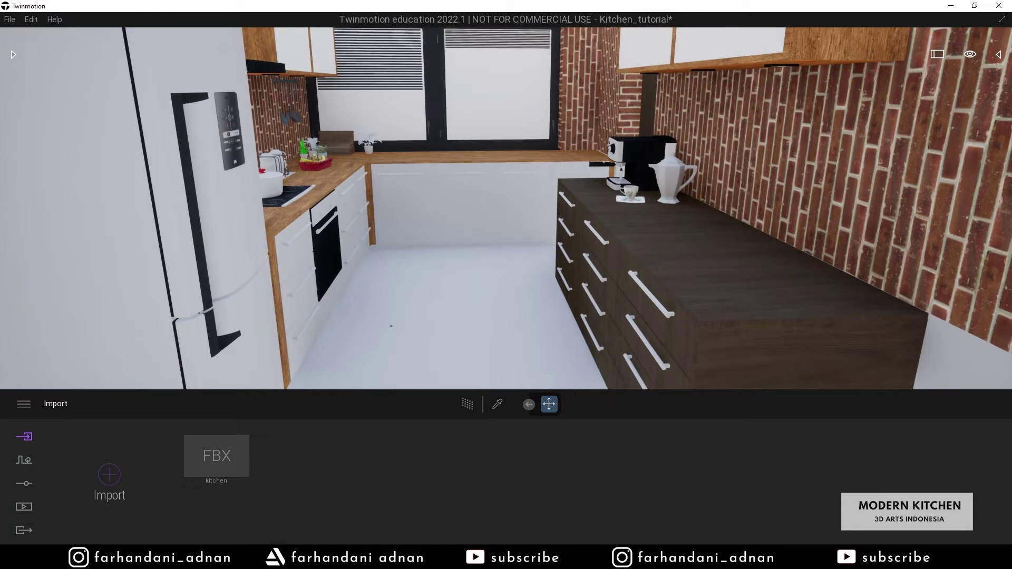
pyautogui.moveTo(506, 208); pyautogui.dragTo(491, 121, button='right')
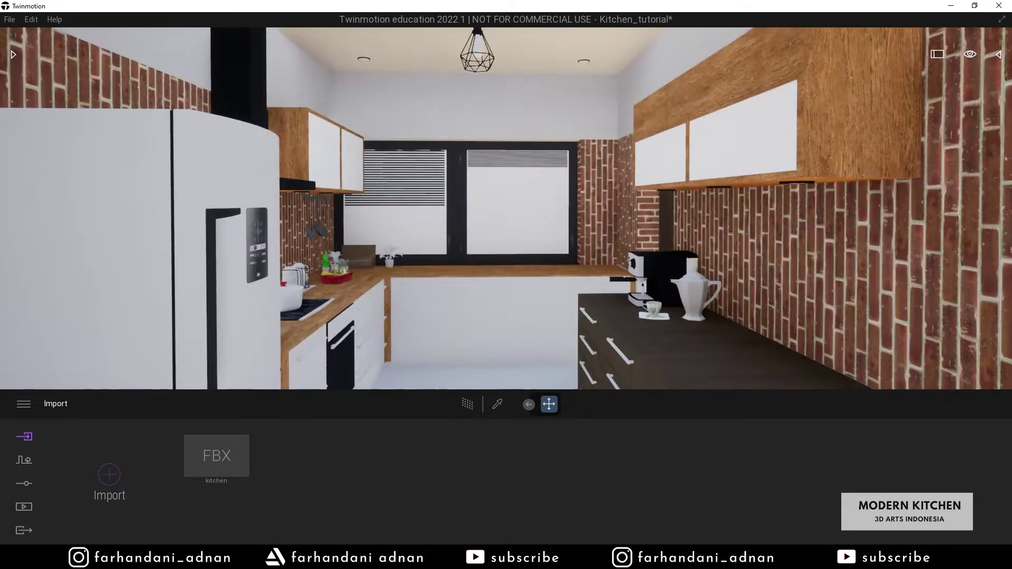
pyautogui.press('s')
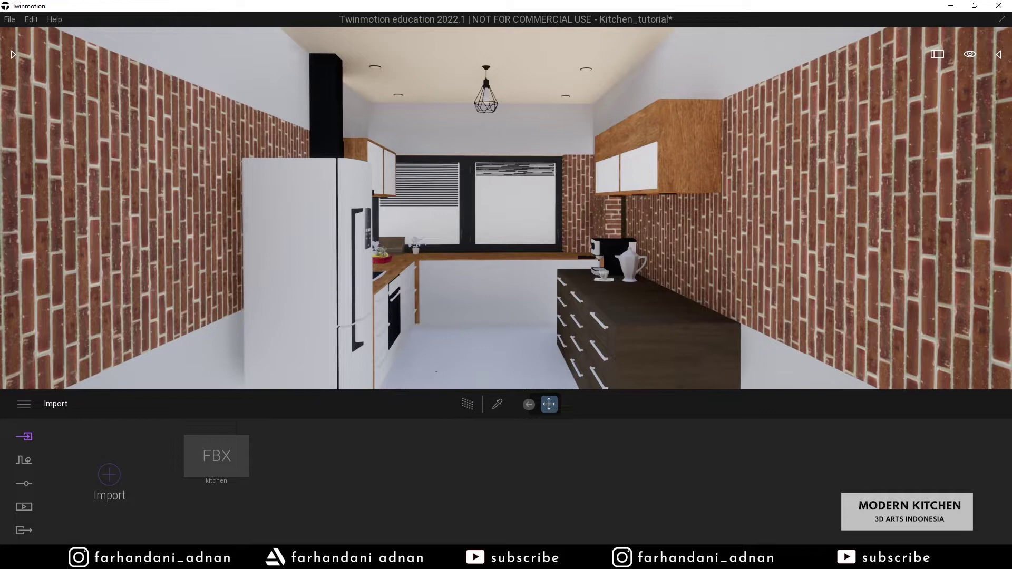
pyautogui.moveTo(506, 209); pyautogui.dragTo(585, 209, button='right')
pyautogui.moveTo(506, 208); pyautogui.dragTo(322, 207, button='right')
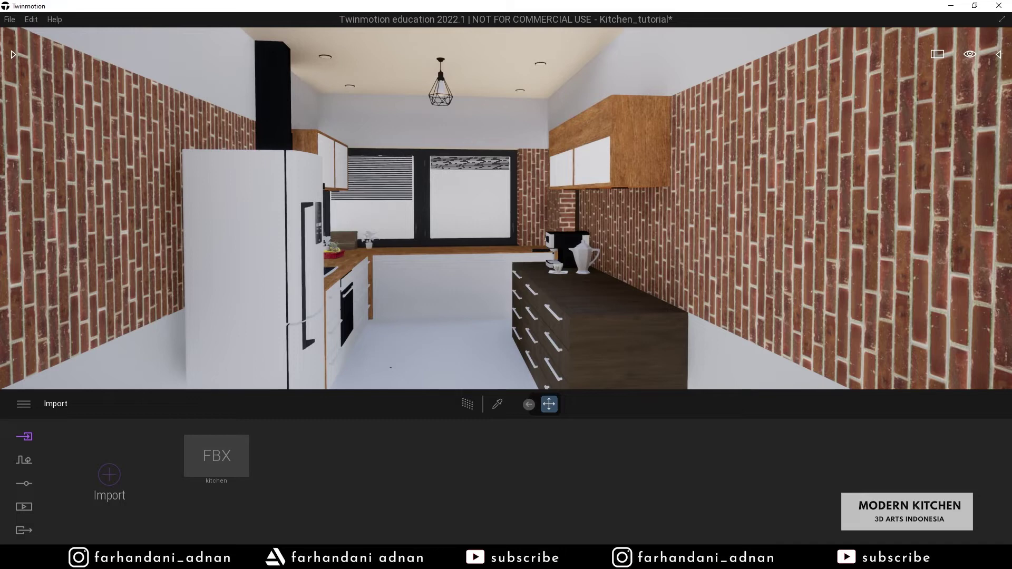
# - Inspect the windows and brick wall corner up close and review the whole kitchen from its entrance
pyautogui.press('w')
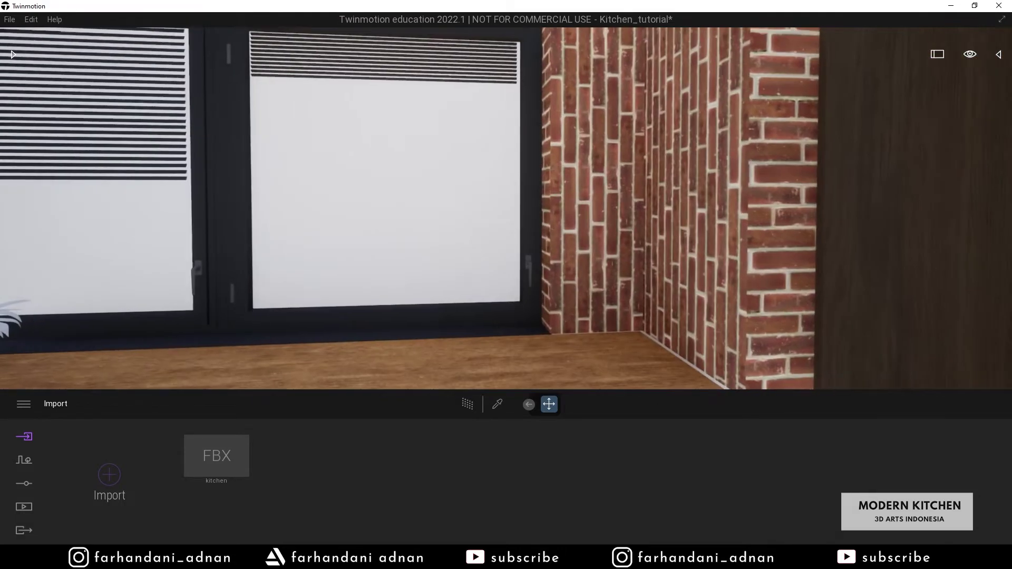
pyautogui.moveTo(506, 209); pyautogui.dragTo(575, 209, button='right')
pyautogui.press('s')
pyautogui.press('a')
pyautogui.moveTo(506, 209); pyautogui.dragTo(502, 185, button='right')
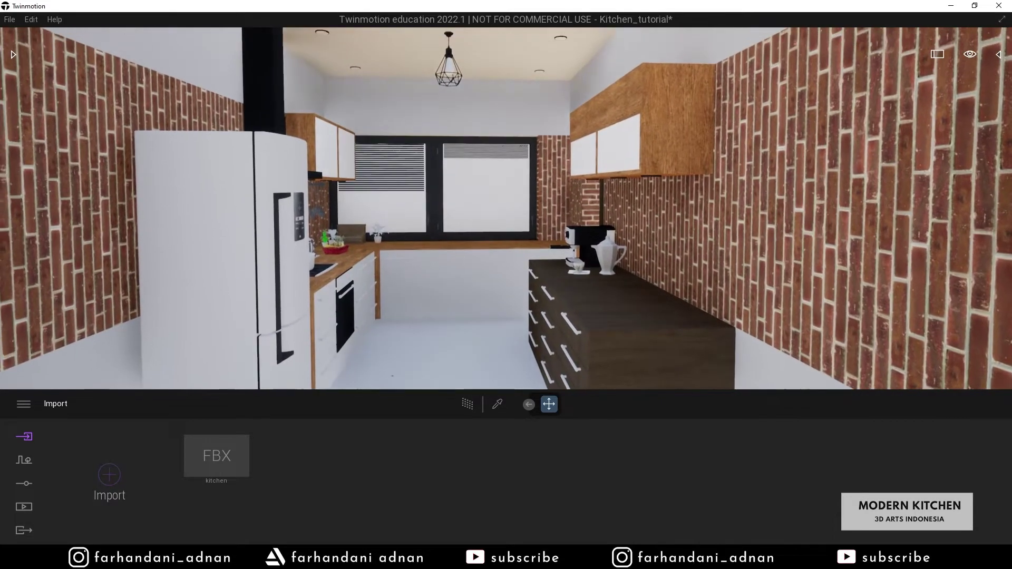
pyautogui.press('s')
pyautogui.press('w')
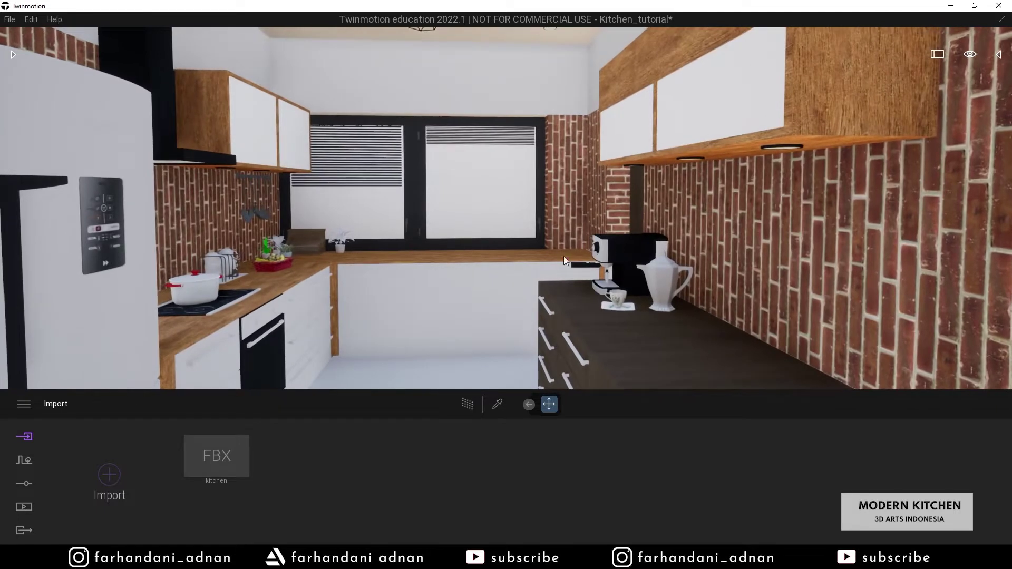
pyautogui.press('s')
pyautogui.moveTo(551, 249); pyautogui.dragTo(528, 237, button='right')
pyautogui.press('s')
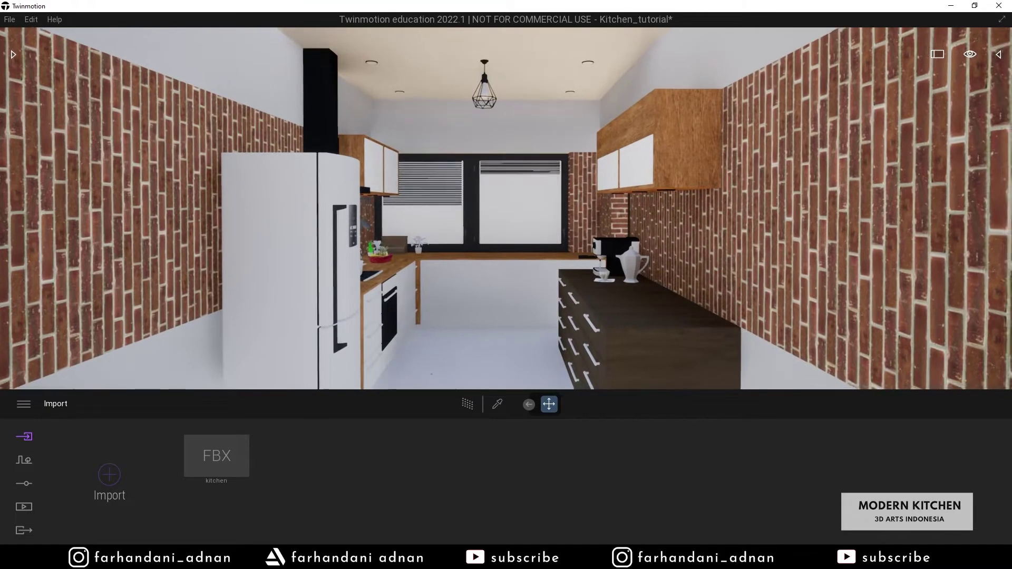
pyautogui.moveTo(528, 238); pyautogui.dragTo(549, 250, button='right')
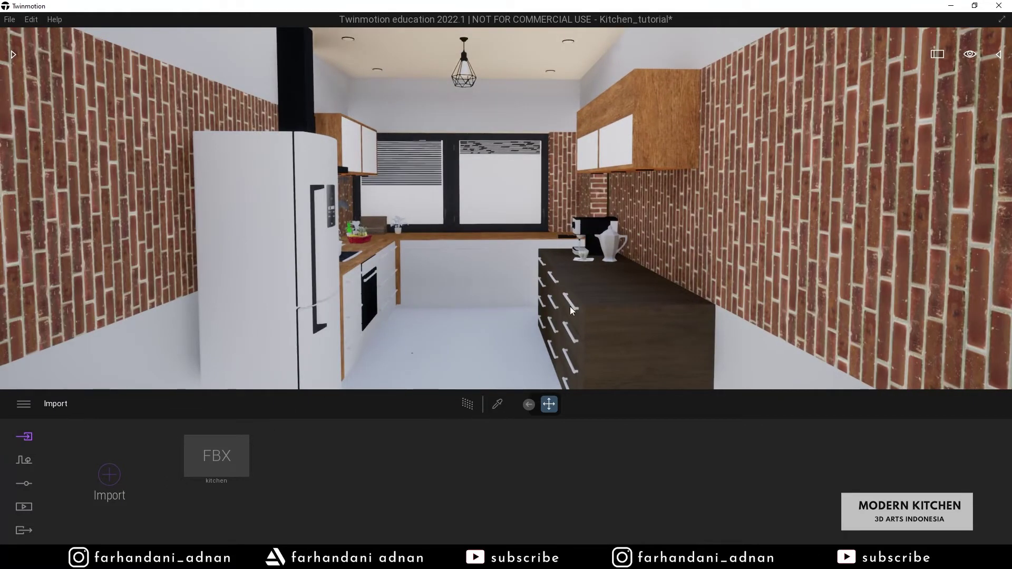
# - Pick the brick wall material and rotate its texture by 90 degrees
pyautogui.click(496, 405)
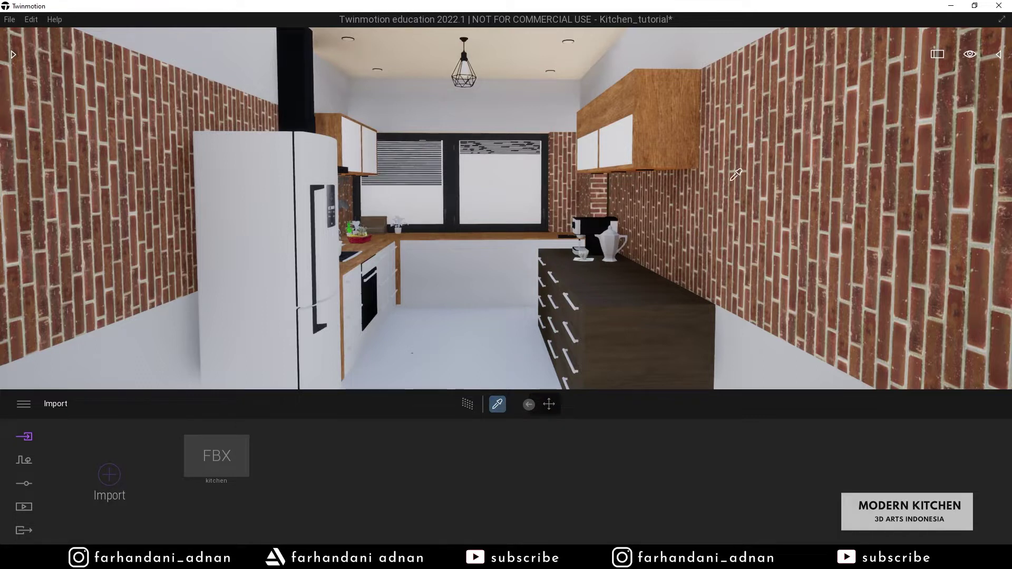
pyautogui.click(753, 192)
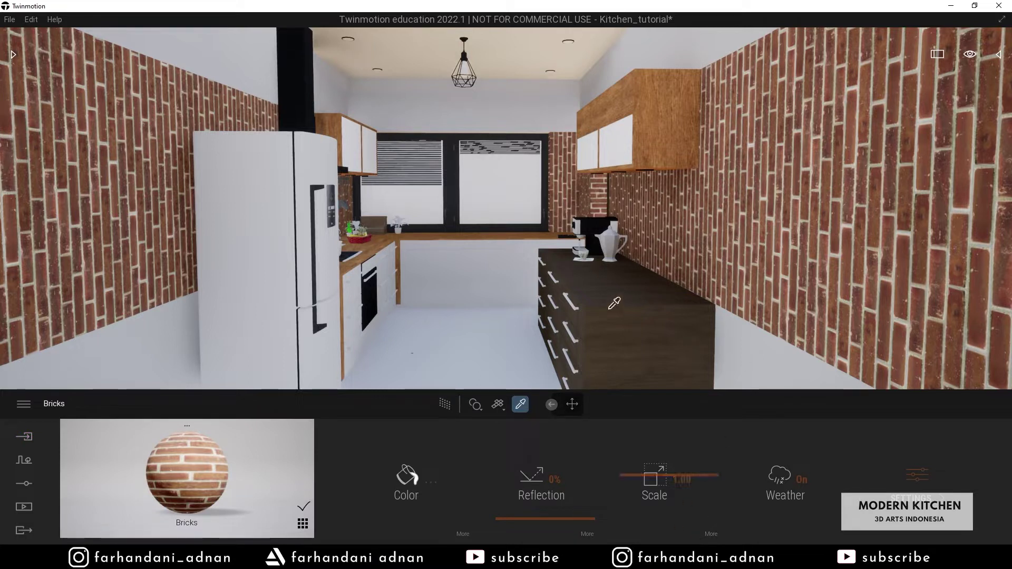
pyautogui.click(710, 535)
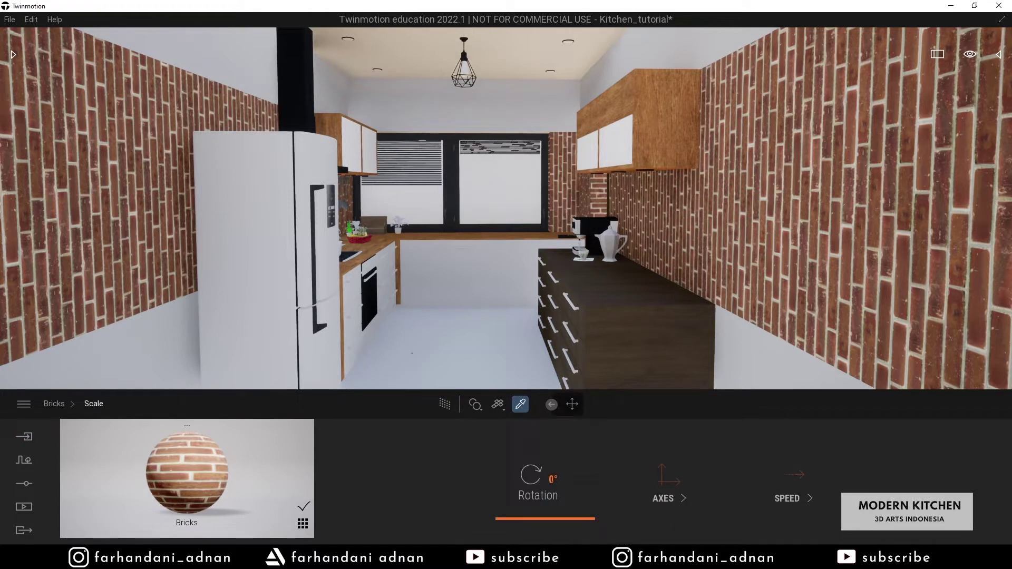
pyautogui.write('90')
pyautogui.press('Return')
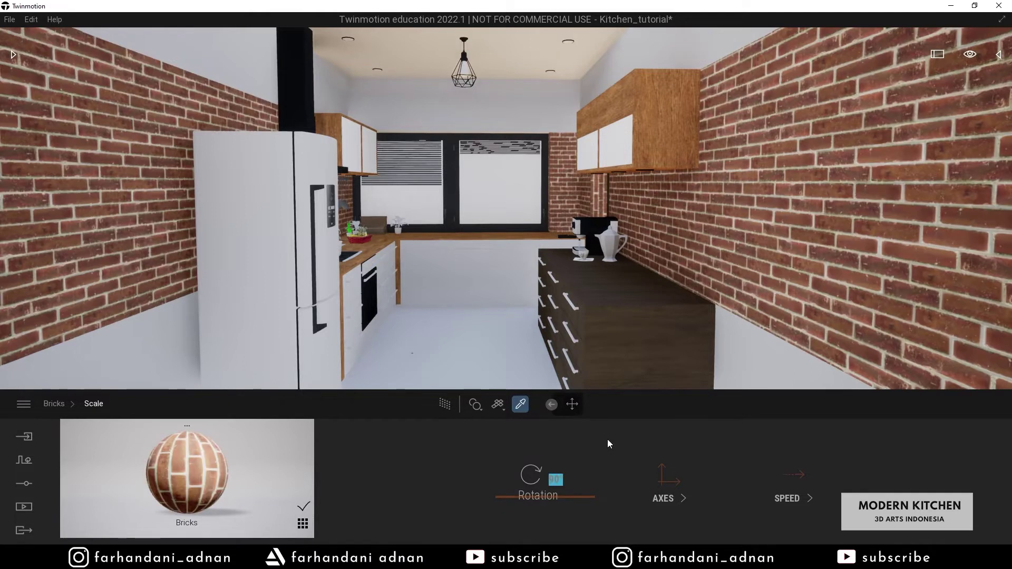
pyautogui.scroll(-2, 511, 215)
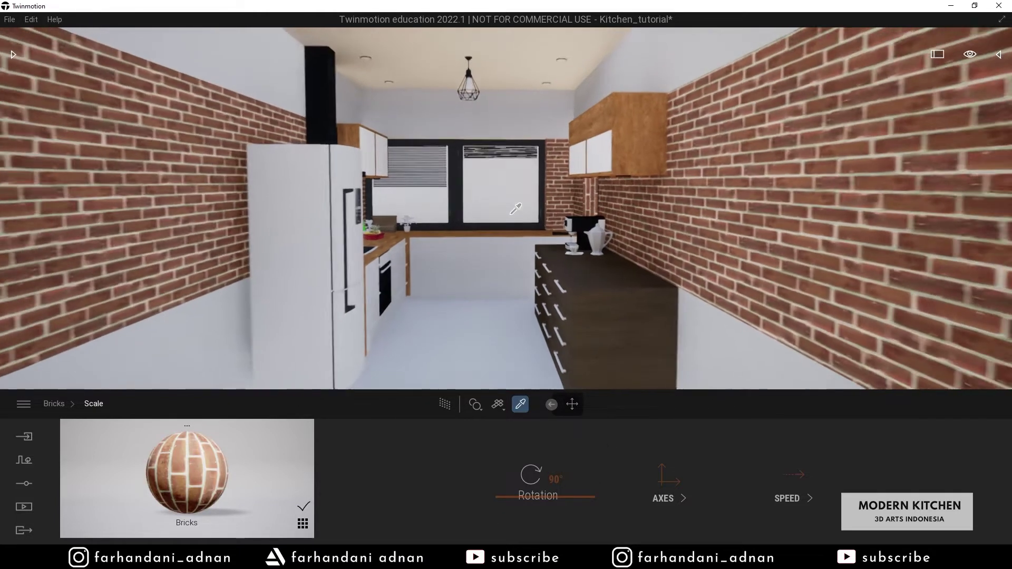
# - Examine the brick direction around the window corner and the door opening up close
pyautogui.scroll(3, 510, 215)
pyautogui.moveTo(516, 209); pyautogui.dragTo(632, 195, button='right')
pyautogui.press('w')
pyautogui.moveTo(505, 170); pyautogui.dragTo(559, 170, button='right')
pyautogui.scroll(3, 505, 170)
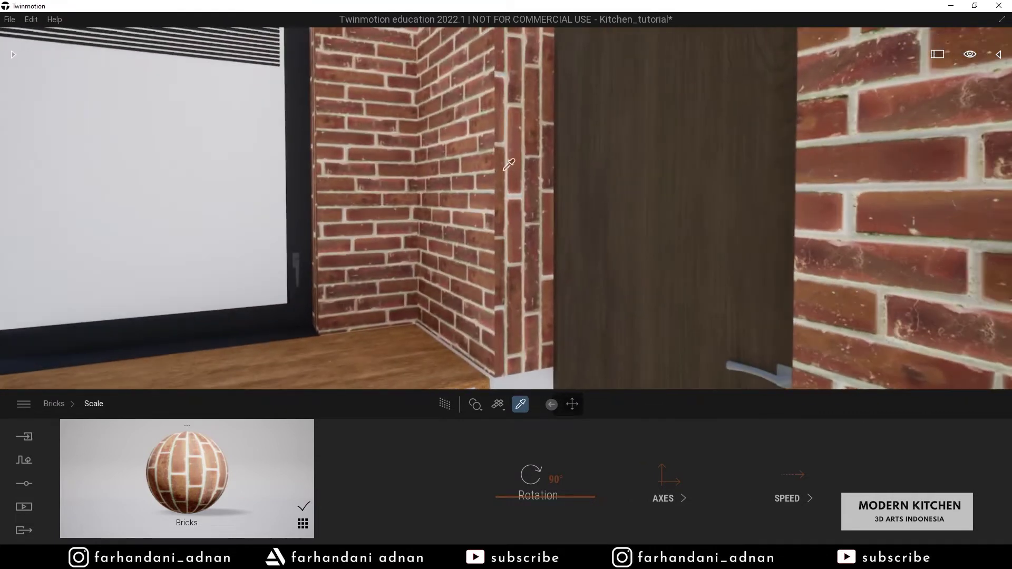
pyautogui.press('e')
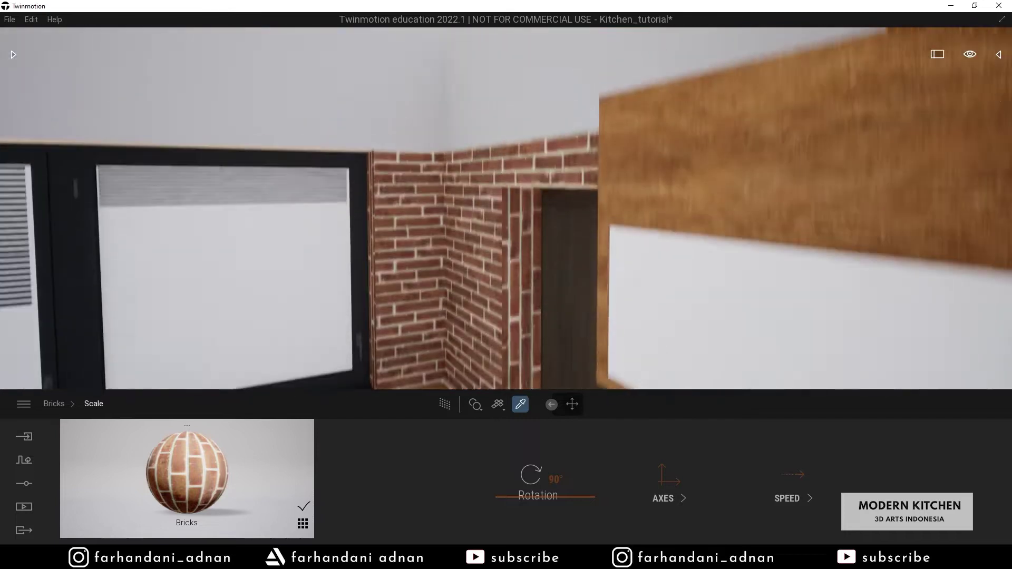
pyautogui.press('q')
pyautogui.press('w')
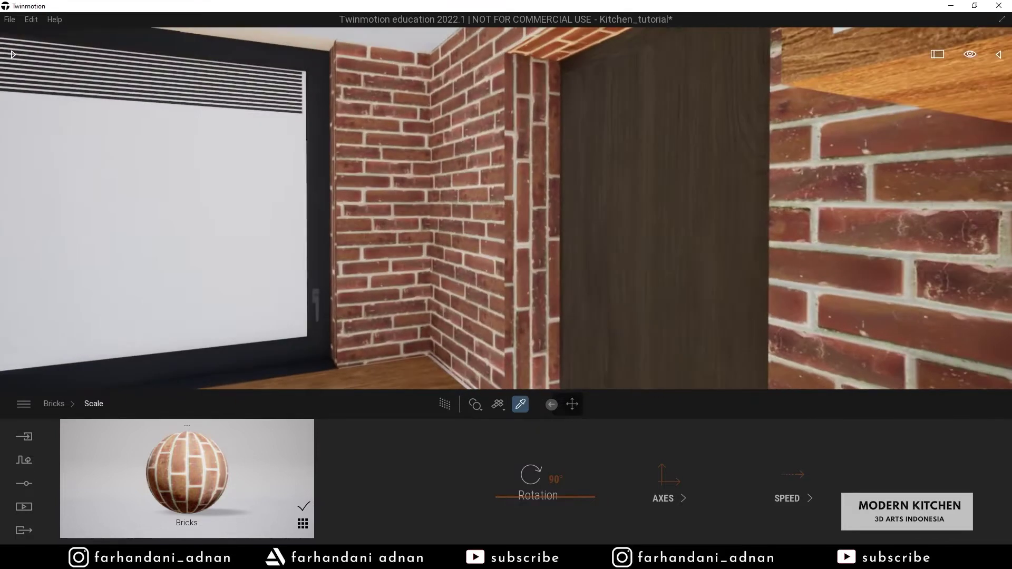
pyautogui.press('s')
pyautogui.moveTo(506, 210)
pyautogui.mouseDown(button='right')
pyautogui.moveTo(506, 200)
pyautogui.moveTo(520, 202)
pyautogui.mouseUp(button='right')
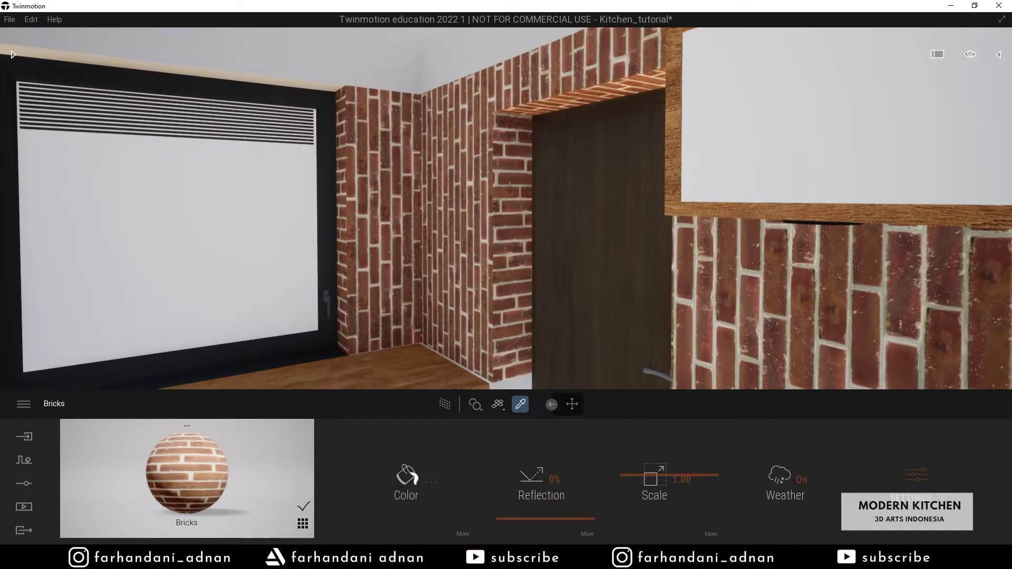
# - Switch the Bricks material to Cubic UVs, reapply it to the wall beside the door and set its scale to 0.40
pyautogui.moveTo(513, 217); pyautogui.dragTo(513, 185, button='middle')
pyautogui.moveTo(513, 185); pyautogui.dragTo(510, 180, button='right')
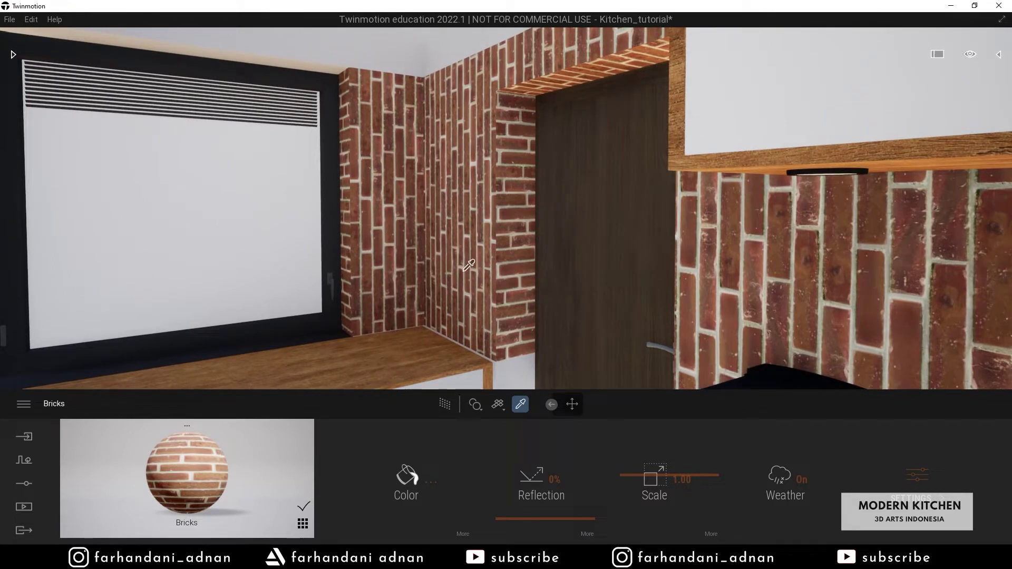
pyautogui.click(498, 407)
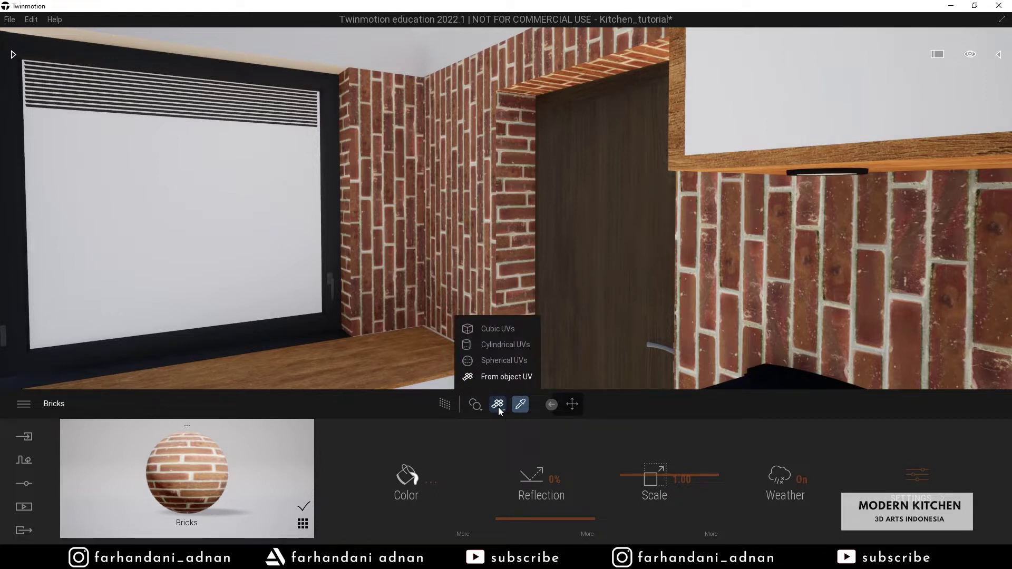
pyautogui.click(504, 330)
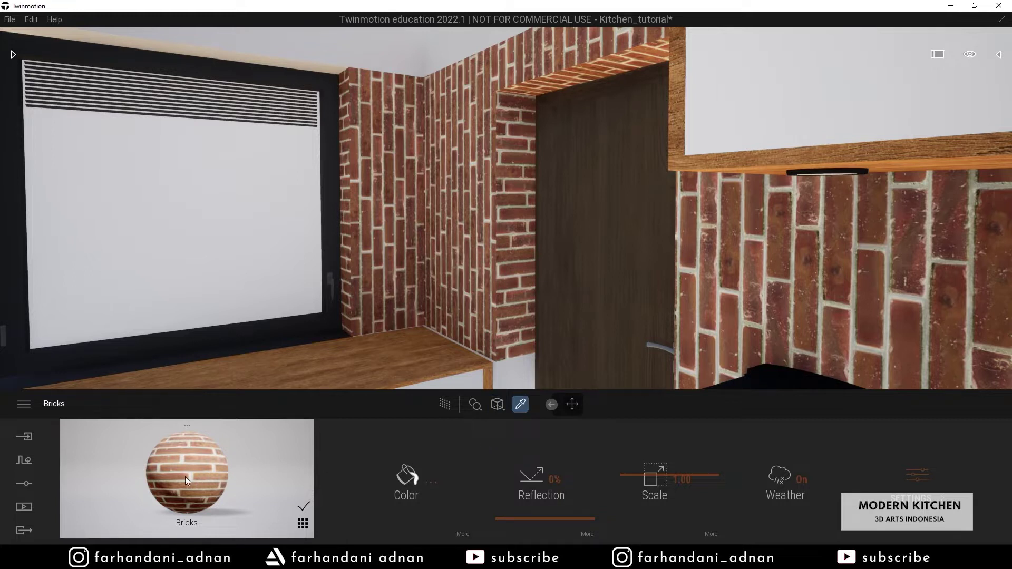
pyautogui.moveTo(187, 476); pyautogui.dragTo(480, 264)
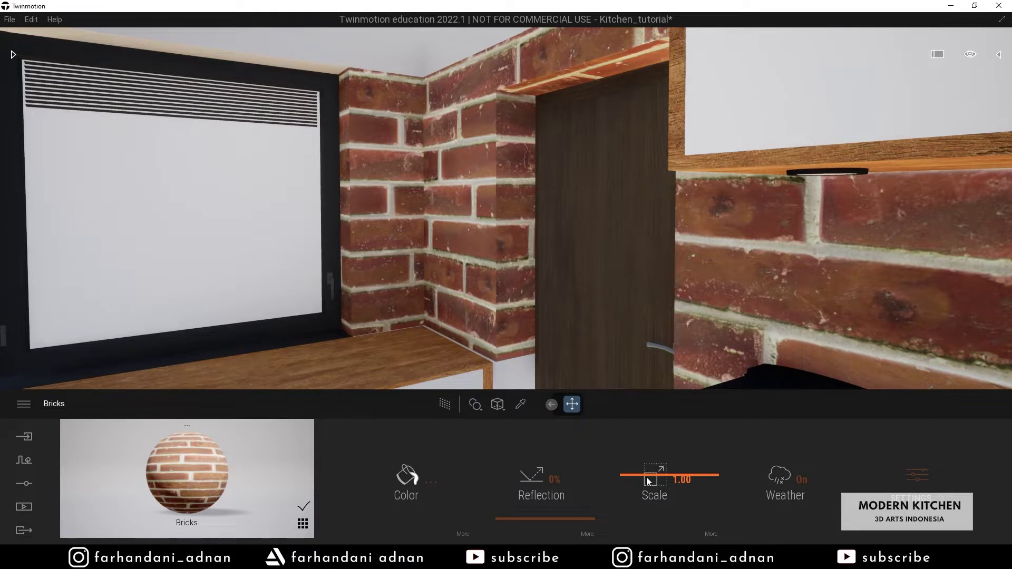
pyautogui.moveTo(646, 476); pyautogui.dragTo(645, 505)
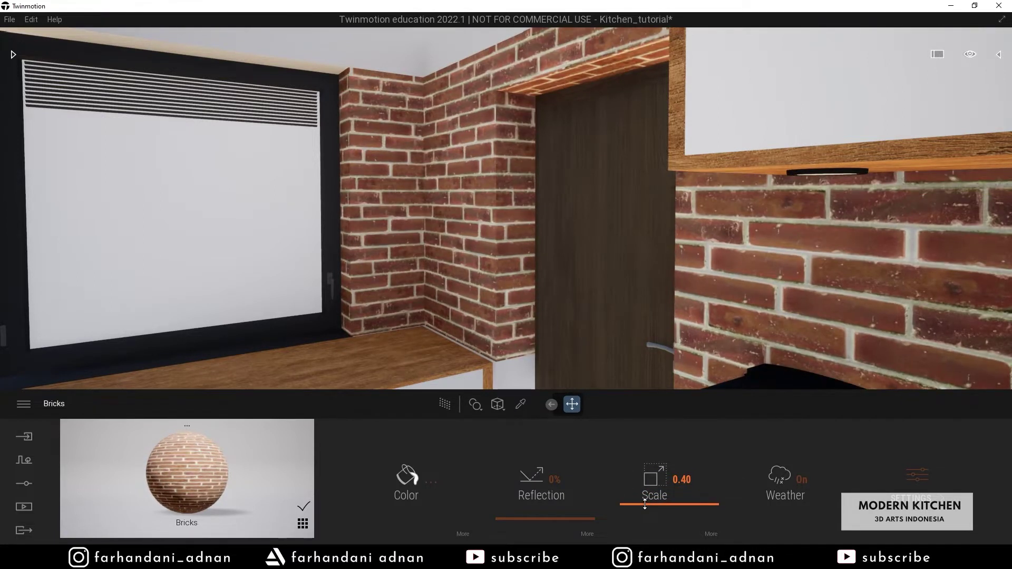
# - Pick the dark wood material of the drawer counter and rotate its texture by 90 degrees
pyautogui.press('s')
pyautogui.moveTo(622, 298); pyautogui.dragTo(549, 322, button='right')
pyautogui.press('s')
pyautogui.press('w')
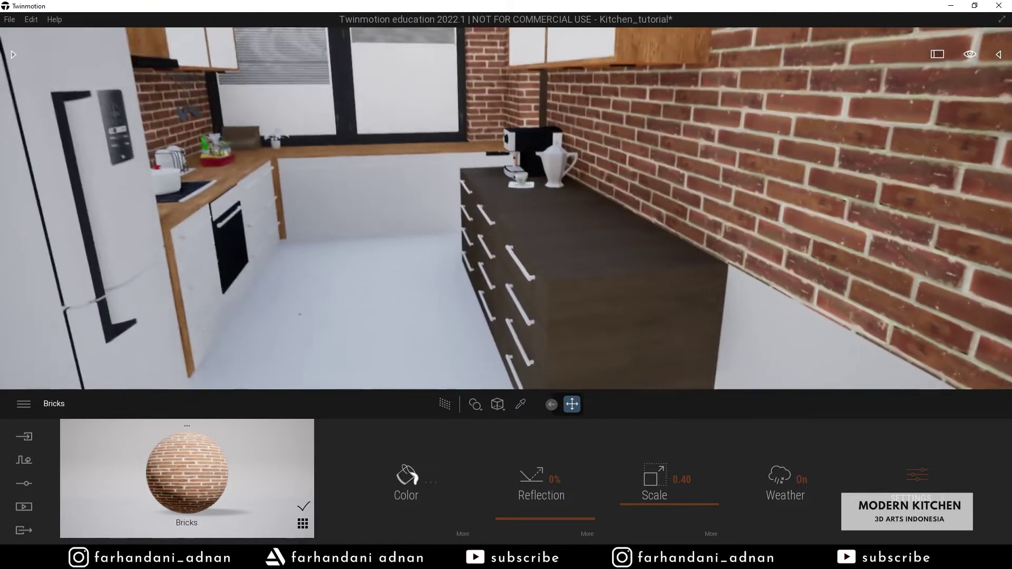
pyautogui.press('s')
pyautogui.click(520, 405)
pyautogui.click(543, 254)
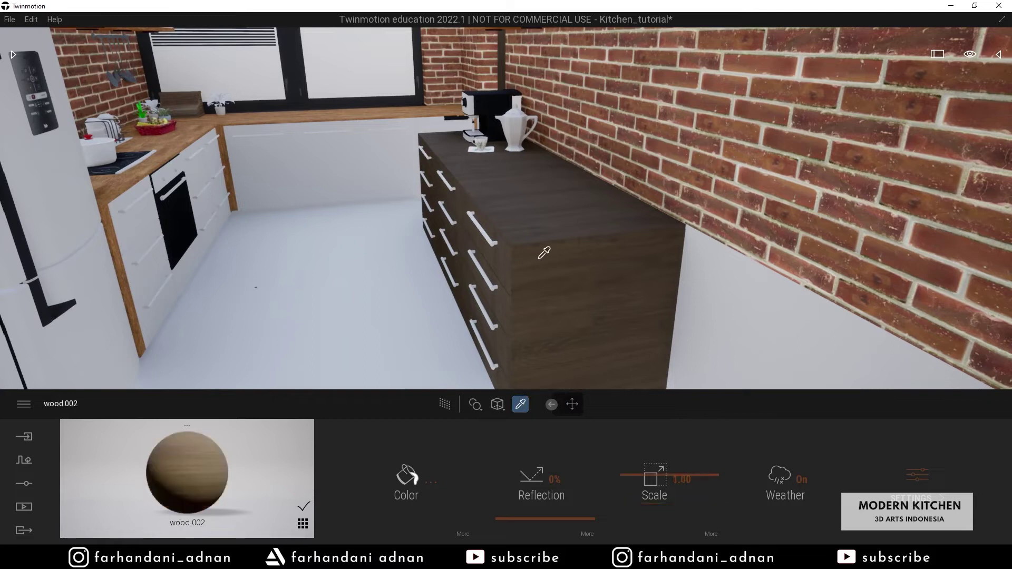
pyautogui.click(711, 534)
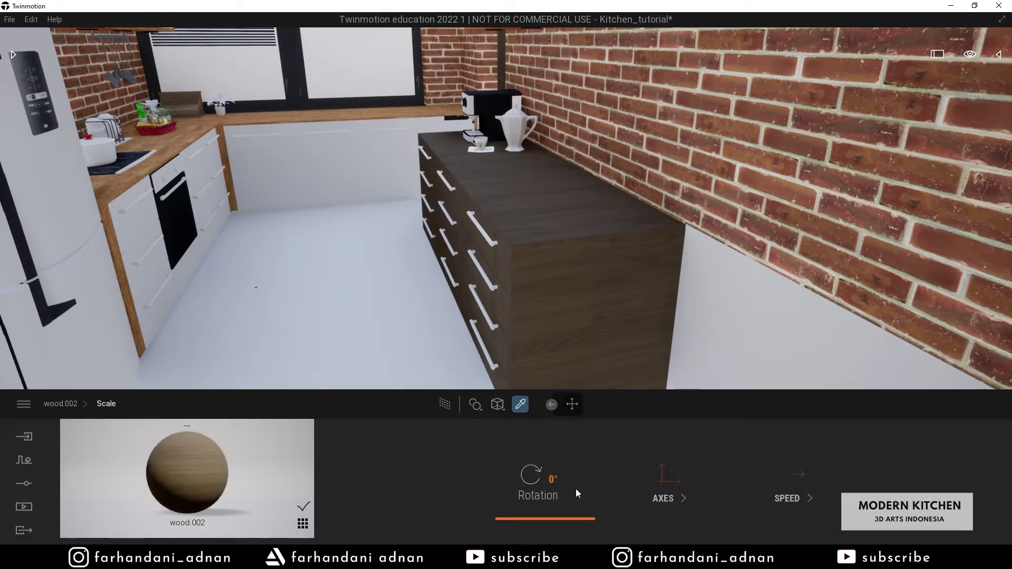
pyautogui.write('90')
pyautogui.press('Return')
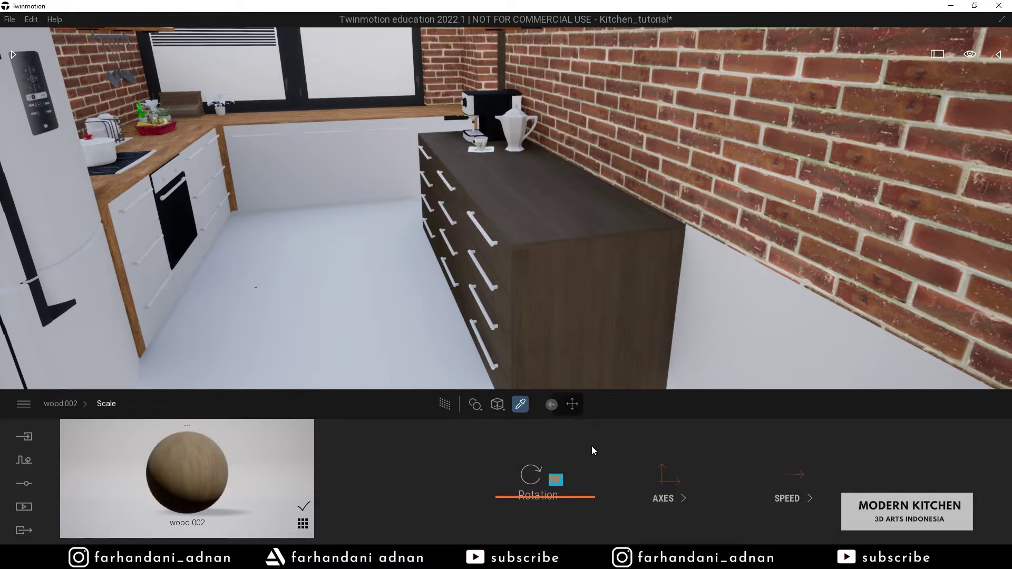
# - Pick the light wood material of the upper cabinet and set its texture scale to 0.72
pyautogui.scroll(-3, 576, 164)
pyautogui.moveTo(576, 163); pyautogui.dragTo(474, 96, button='right')
pyautogui.scroll(3, 691, 163)
pyautogui.moveTo(606, 195); pyautogui.dragTo(723, 136, button='right')
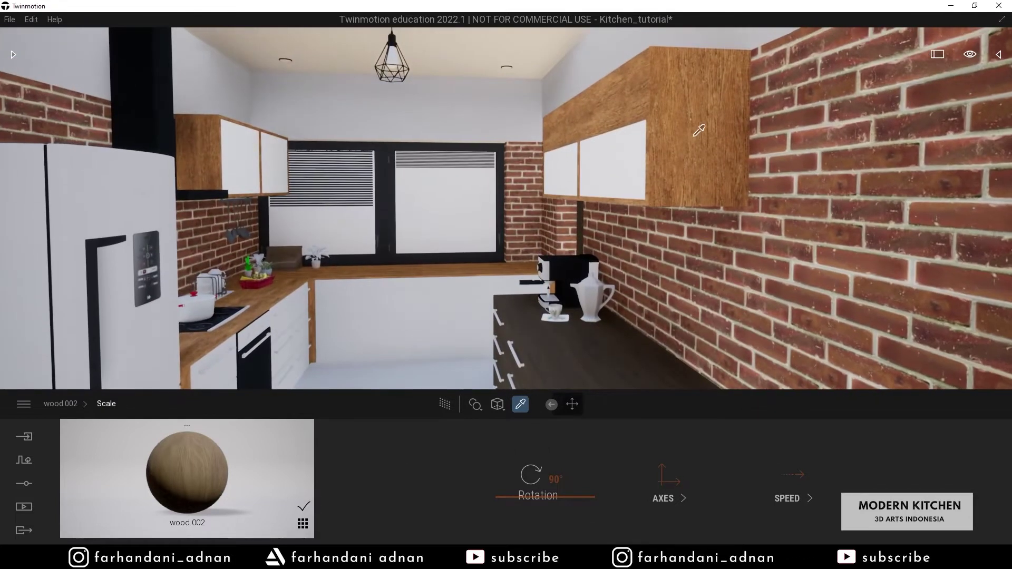
pyautogui.click(693, 145)
pyautogui.moveTo(672, 475); pyautogui.dragTo(648, 487)
# - Review the adjusted brick and wood textures across the kitchen from its entrance at different heights
pyautogui.scroll(-3, 596, 253)
pyautogui.moveTo(596, 253); pyautogui.dragTo(511, 250, button='right')
pyautogui.scroll(2, 564, 272)
pyautogui.scroll(-2, 506, 208)
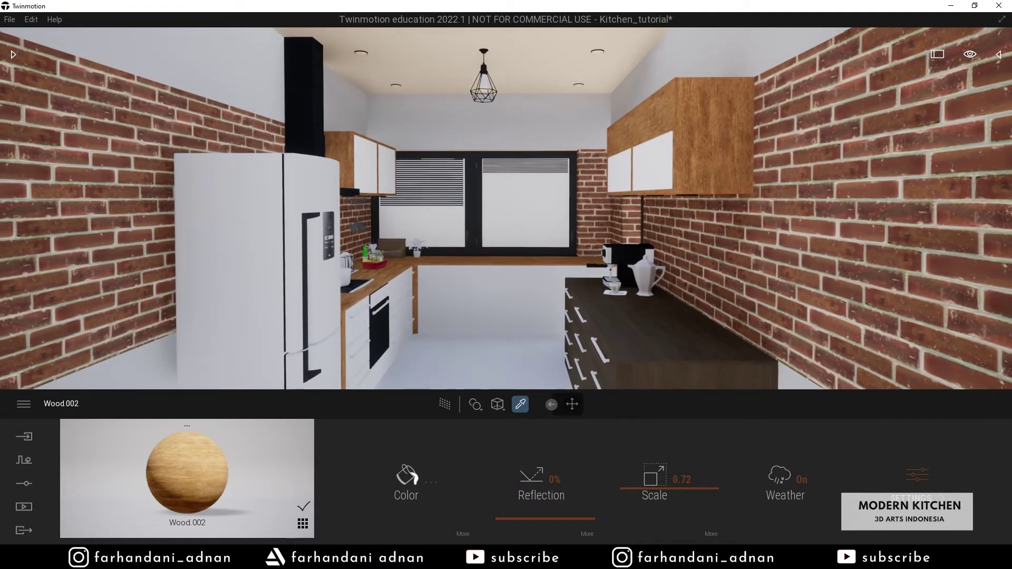
pyautogui.press('q')
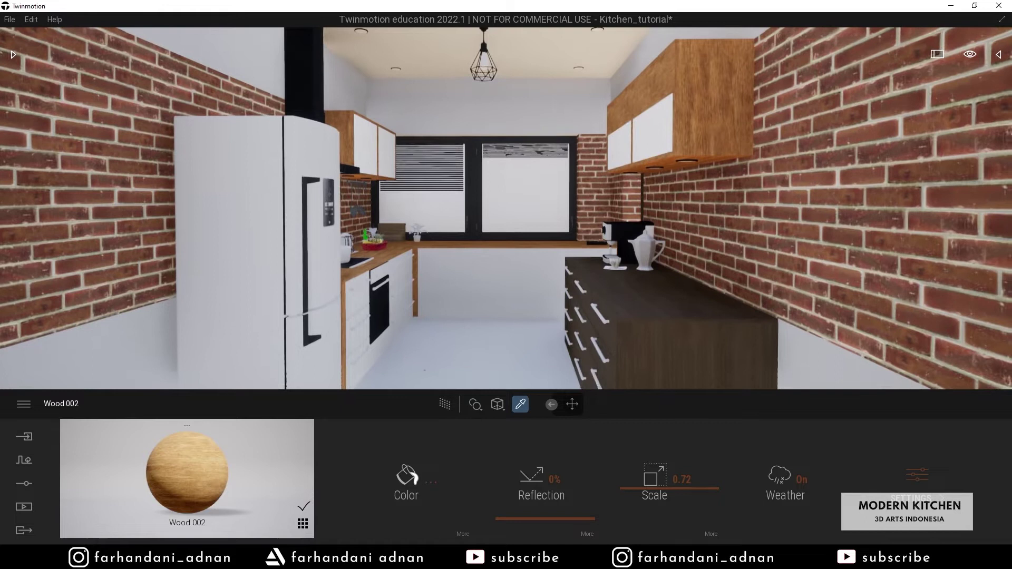
pyautogui.press('a')
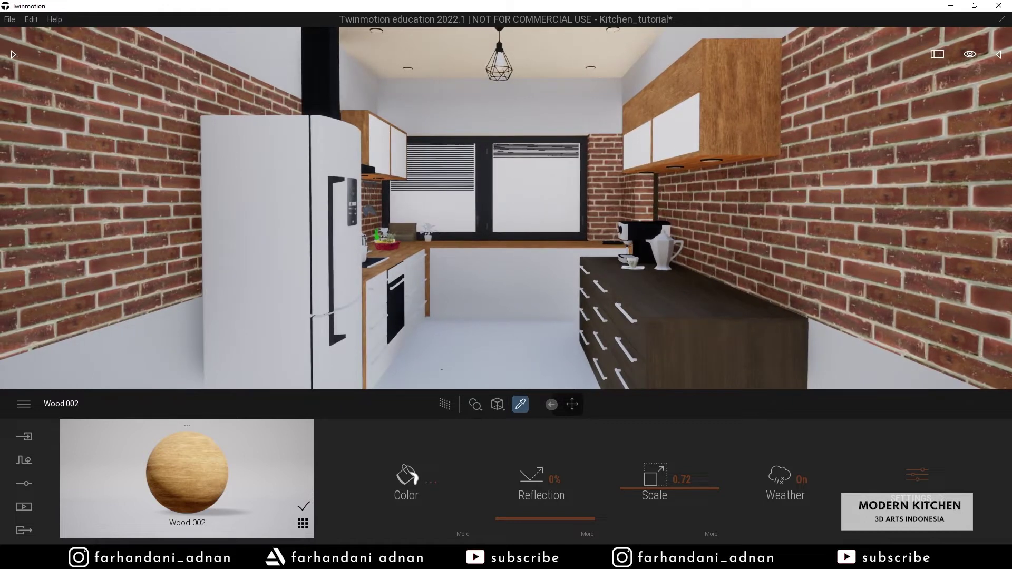
pyautogui.moveTo(506, 209)
pyautogui.mouseDown(button='right')
pyautogui.moveTo(530, 208)
pyautogui.moveTo(522, 211)
pyautogui.mouseUp(button='right')
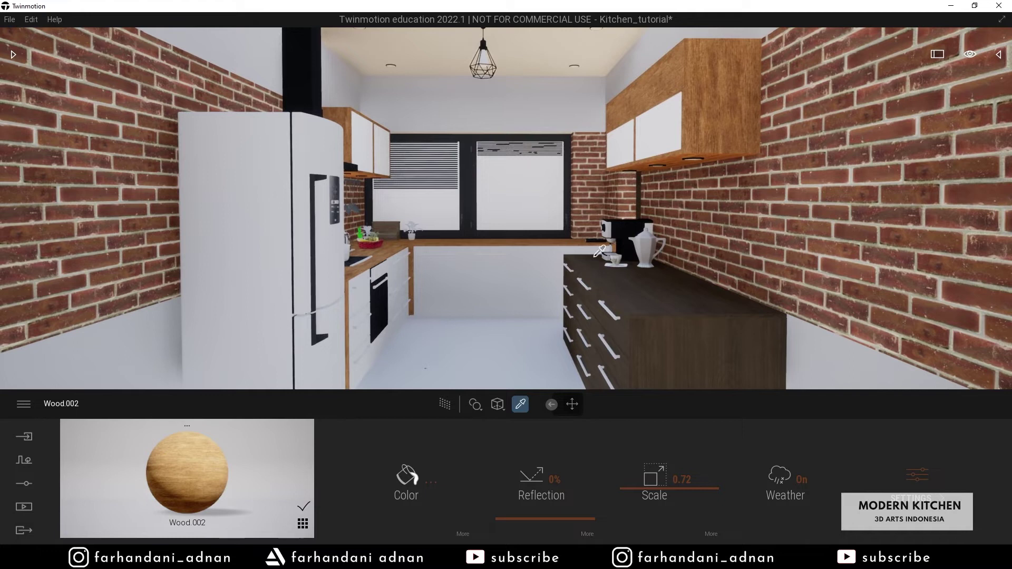
pyautogui.press('w')
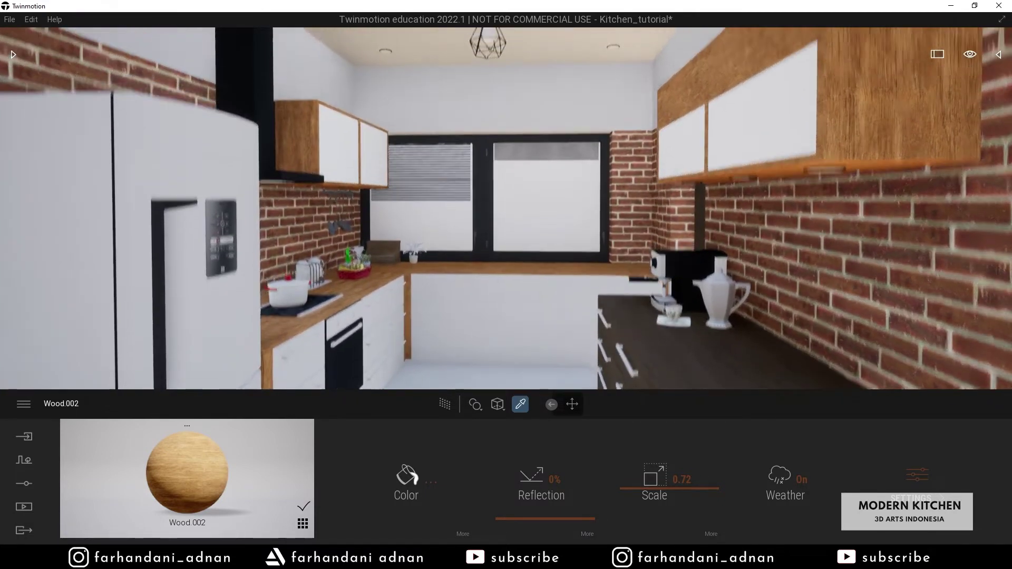
pyautogui.press('w')
# - Apply the Clear glass library material to the doors of the upper cabinet beside the range hood
pyautogui.moveTo(506, 209); pyautogui.dragTo(493, 180, button='right')
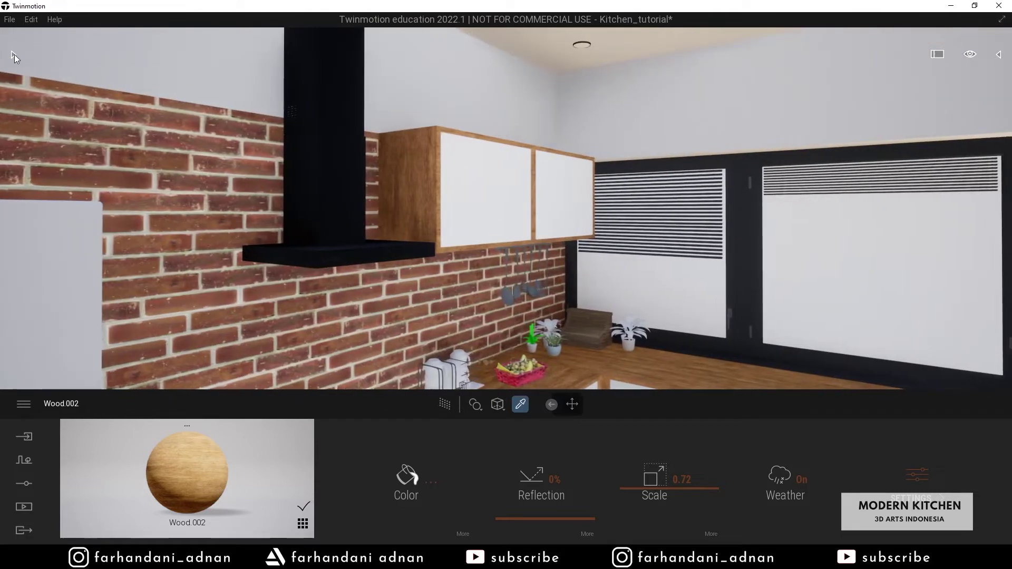
pyautogui.click(15, 55)
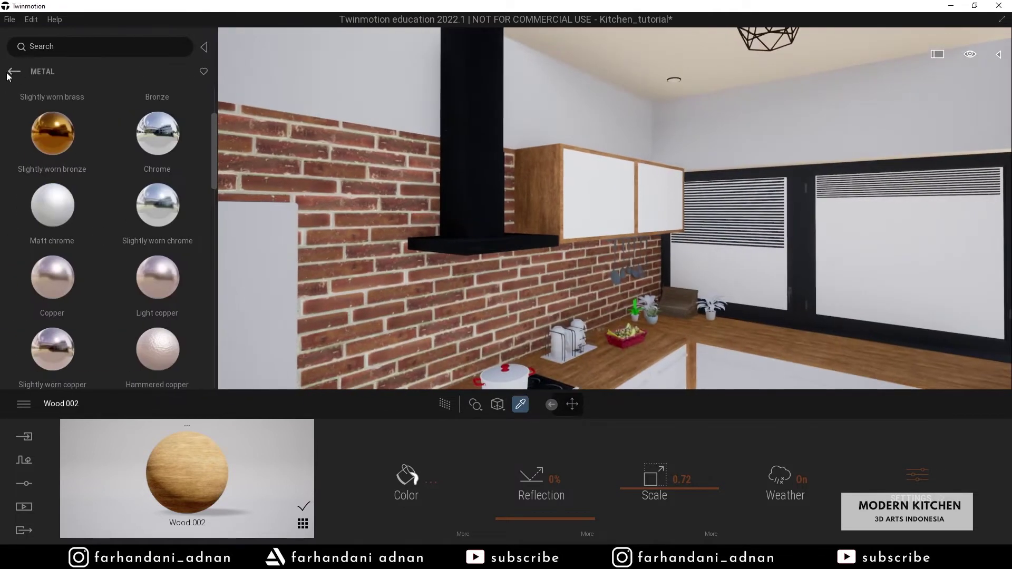
pyautogui.click(13, 72)
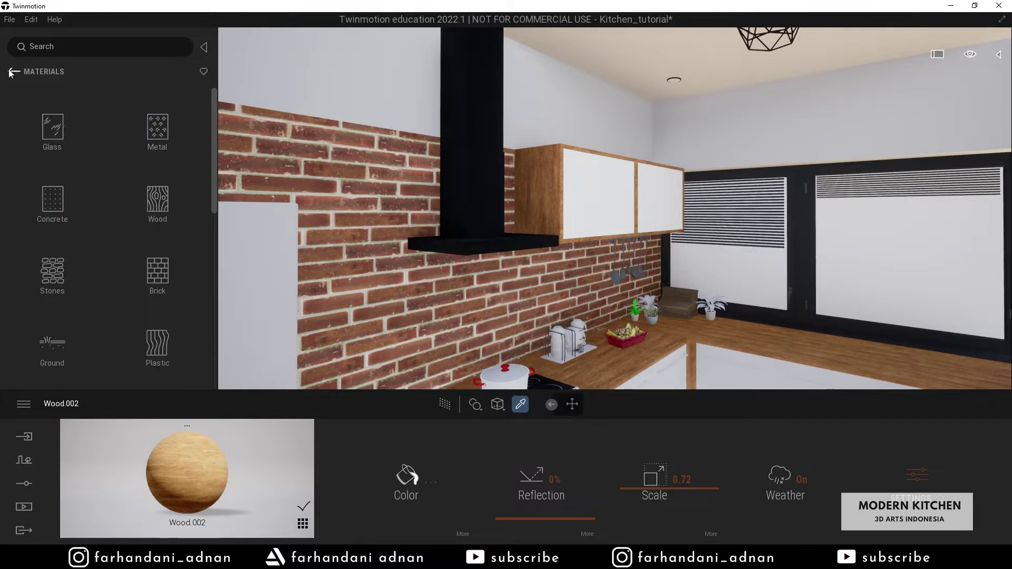
pyautogui.click(11, 71)
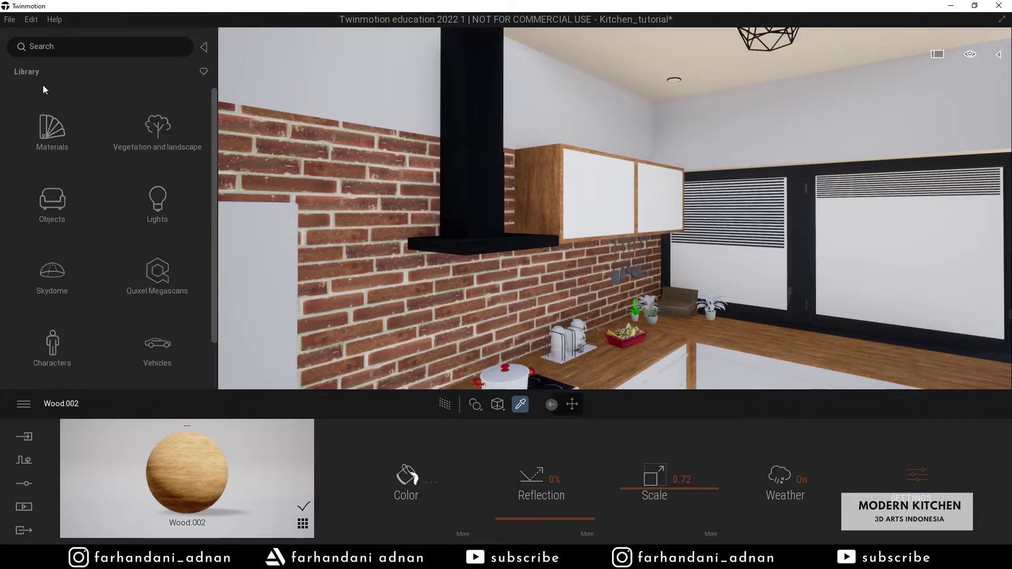
pyautogui.click(47, 131)
pyautogui.click(46, 132)
pyautogui.moveTo(57, 119); pyautogui.dragTo(595, 197)
# - Examine the glass cabinet doors beside the range hood from different distances and heights
pyautogui.moveTo(687, 226)
pyautogui.mouseDown(button='right')
pyautogui.moveTo(677, 225)
pyautogui.moveTo(686, 226)
pyautogui.mouseUp(button='right')
pyautogui.moveTo(500, 223)
pyautogui.mouseDown(button='right')
pyautogui.moveTo(643, 240)
pyautogui.moveTo(527, 237)
pyautogui.moveTo(514, 222)
pyautogui.moveTo(486, 225)
pyautogui.mouseUp(button='right')
pyautogui.press('s')
pyautogui.press('e')
pyautogui.press('s')
pyautogui.press('e')
pyautogui.press('w')
pyautogui.press('w')
pyautogui.press('e')
pyautogui.moveTo(611, 272)
pyautogui.mouseDown(button='right')
pyautogui.moveTo(780, 280)
pyautogui.moveTo(601, 280)
pyautogui.moveTo(596, 266)
pyautogui.mouseUp(button='right')
pyautogui.press('s')
pyautogui.press('w')
# - Apply the Brushed aluminium 01 library material to the range hood
pyautogui.moveTo(58, 111)
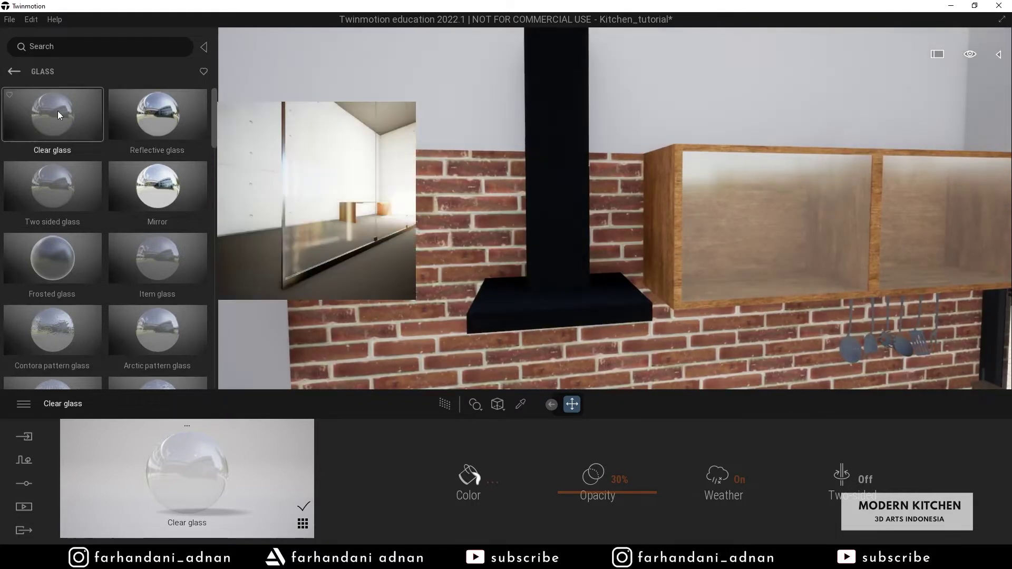
pyautogui.click(19, 70)
pyautogui.click(159, 134)
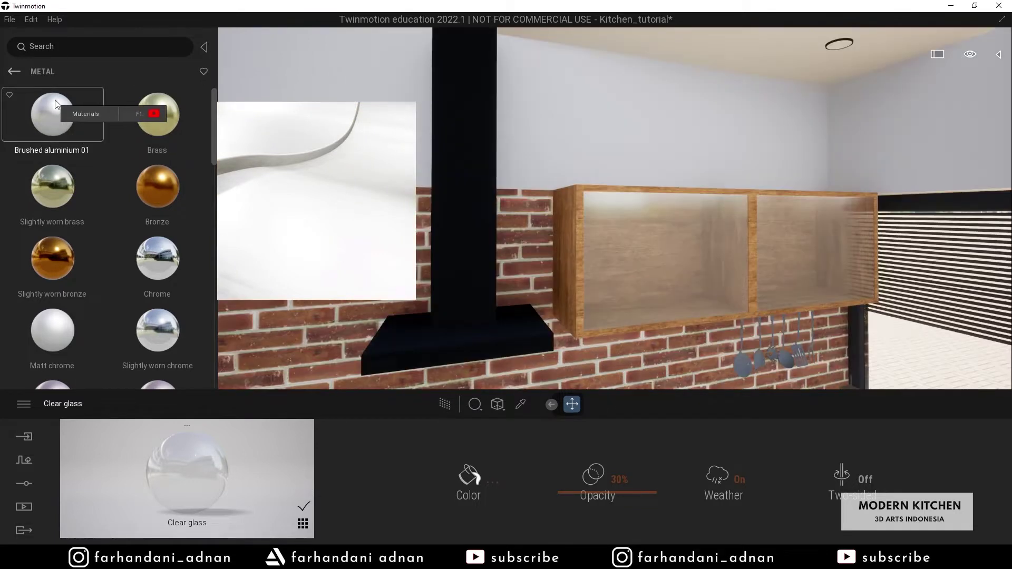
pyautogui.moveTo(62, 128); pyautogui.dragTo(474, 273)
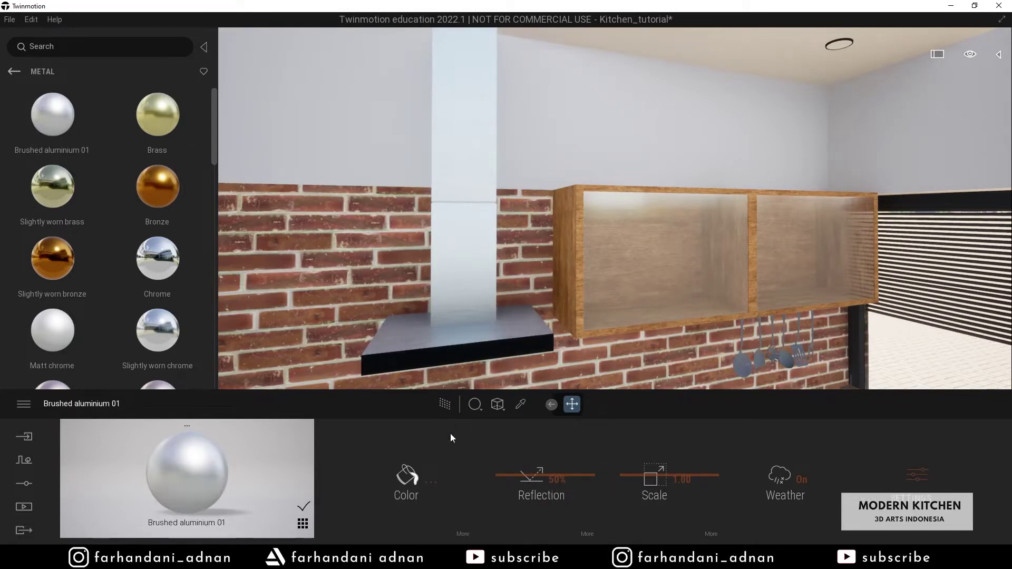
# - Darken the color of the range hood's Brushed aluminium 01 material to near black
pyautogui.click(406, 479)
pyautogui.moveTo(476, 159); pyautogui.dragTo(747, 170)
pyautogui.moveTo(778, 213); pyautogui.dragTo(778, 297)
pyautogui.click(838, 392)
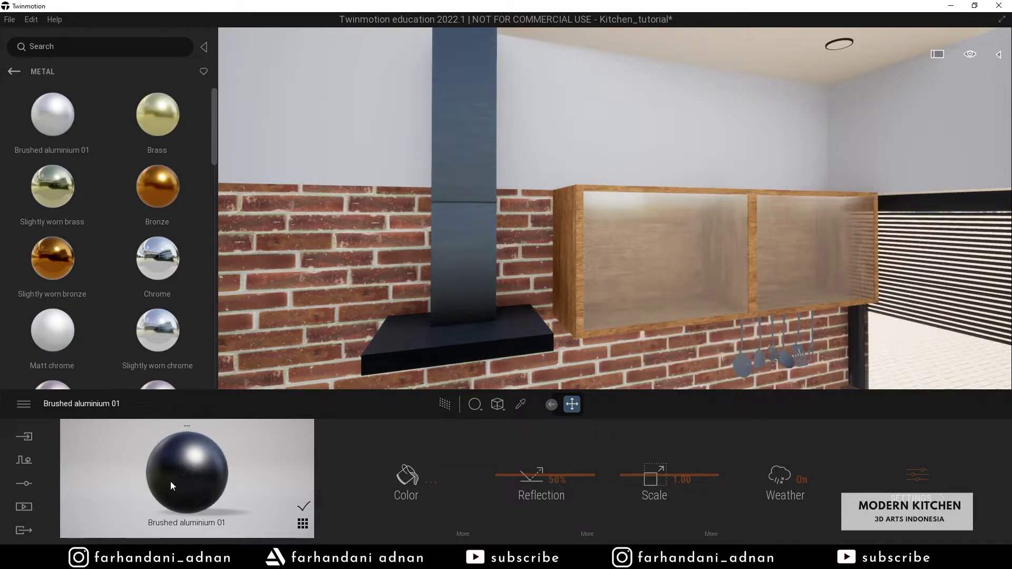
# - Apply the darkened Brushed aluminium 01 material to the front face of the range hood's base
pyautogui.moveTo(512, 347); pyautogui.dragTo(466, 367, button='right')
pyautogui.press('w')
pyautogui.moveTo(466, 366); pyautogui.dragTo(468, 340, button='middle')
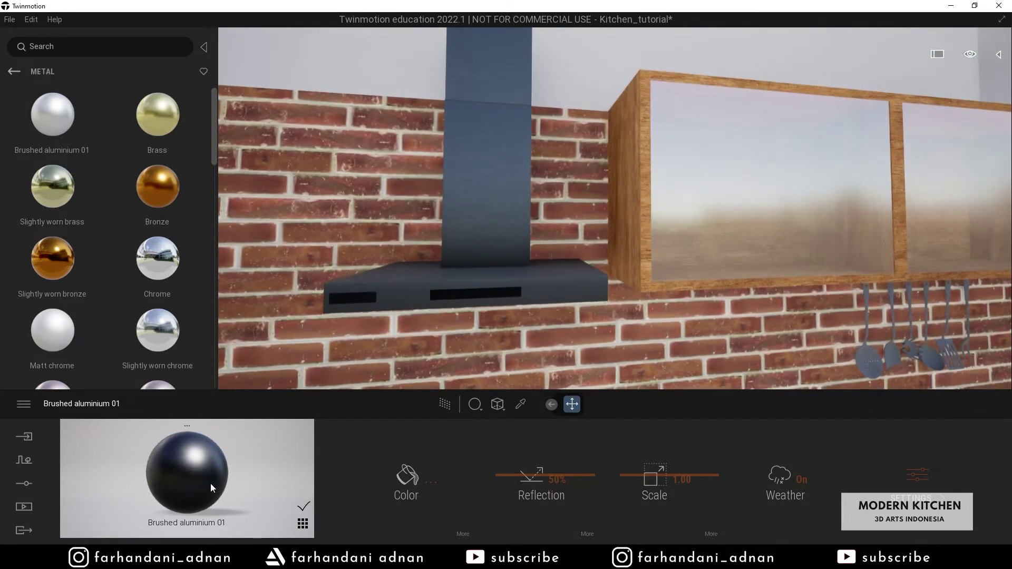
# - Apply the darkened Brushed aluminium 01 material to the black window frames above the counter
pyautogui.moveTo(622, 290); pyautogui.dragTo(769, 316, button='right')
pyautogui.press('s')
pyautogui.press('w')
pyautogui.press('w')
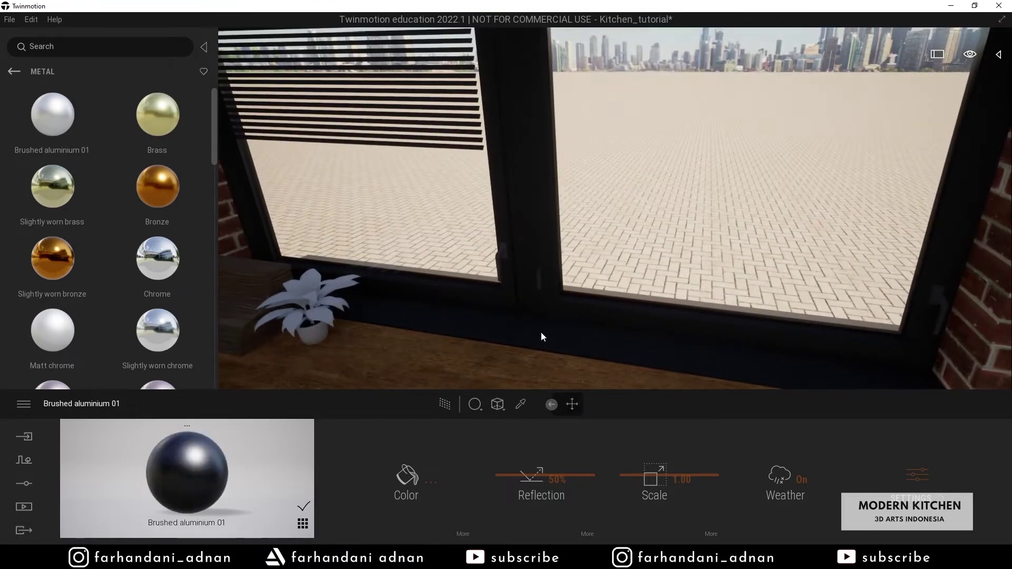
pyautogui.press('s')
pyautogui.moveTo(533, 217); pyautogui.dragTo(608, 262, button='right')
pyautogui.press('w')
pyautogui.moveTo(191, 474); pyautogui.dragTo(650, 258)
pyautogui.moveTo(675, 258); pyautogui.dragTo(556, 181, button='right')
pyautogui.press('s')
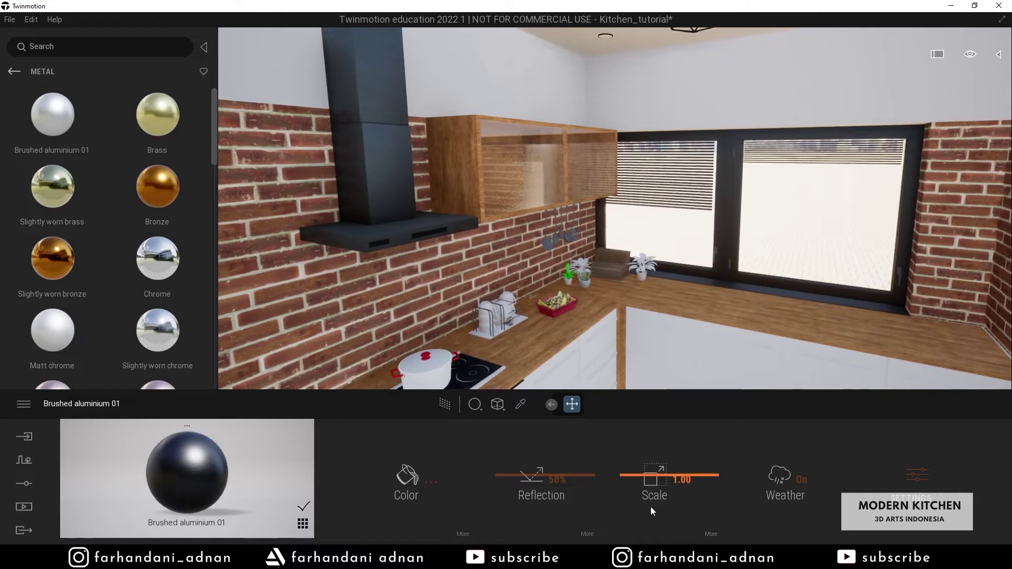
# - Apply the Brushed aluminium 01 library material to the refrigerator
pyautogui.click(711, 534)
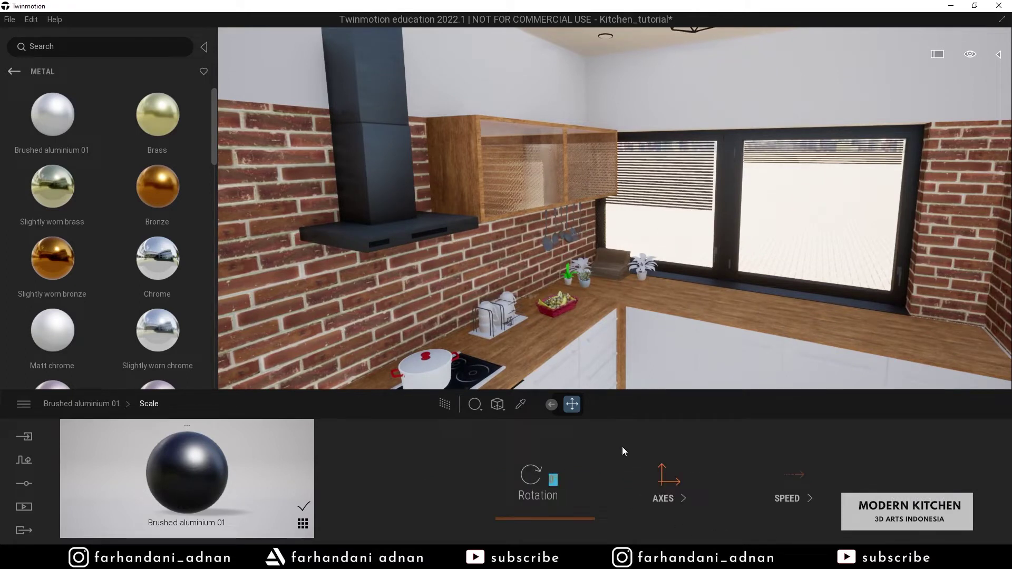
pyautogui.moveTo(657, 338); pyautogui.dragTo(812, 363, button='right')
pyautogui.moveTo(680, 248); pyautogui.dragTo(663, 207, button='right')
pyautogui.moveTo(632, 287); pyautogui.dragTo(423, 220, button='right')
pyautogui.press('s')
pyautogui.press('s')
pyautogui.press('s')
pyautogui.moveTo(612, 194)
pyautogui.mouseDown()
pyautogui.moveTo(634, 180)
pyautogui.moveTo(614, 179)
pyautogui.mouseUp()
pyautogui.moveTo(716, 199); pyautogui.dragTo(743, 199, button='right')
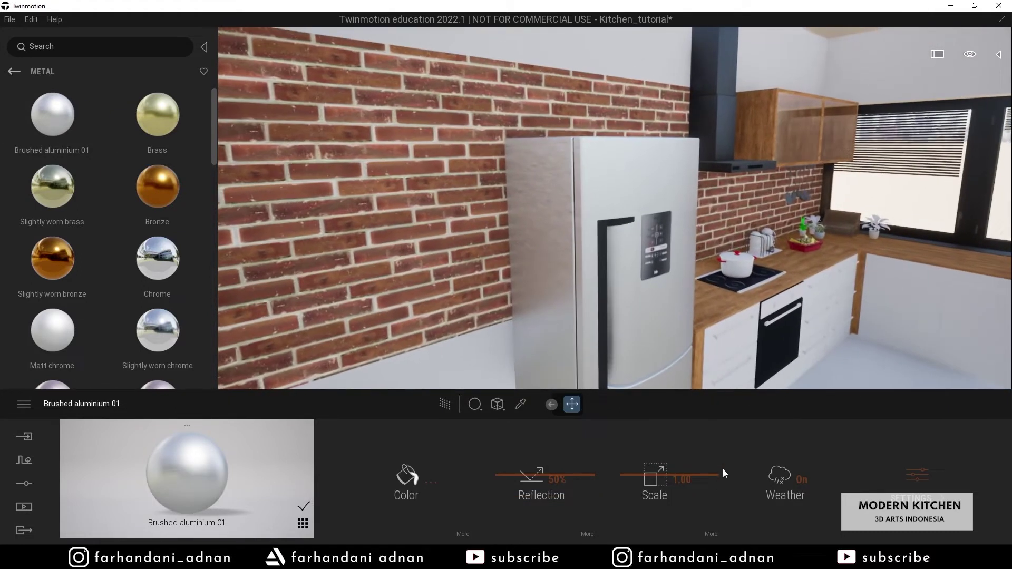
# - Rotate the texture of the refrigerator's Brushed aluminium 01 material by 90°
pyautogui.click(711, 534)
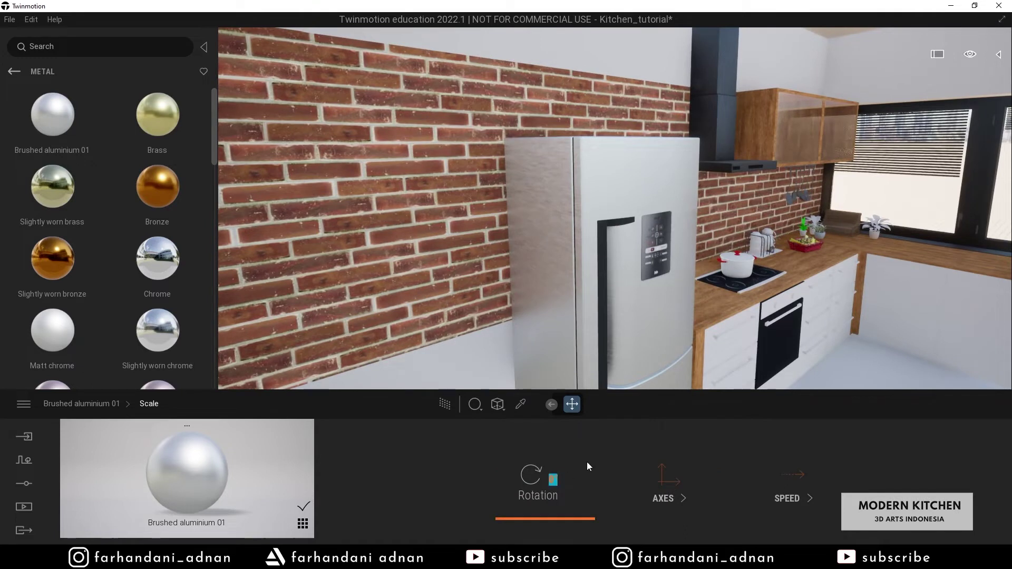
pyautogui.write('90')
pyautogui.press('Return')
pyautogui.moveTo(591, 296); pyautogui.dragTo(586, 295, button='middle')
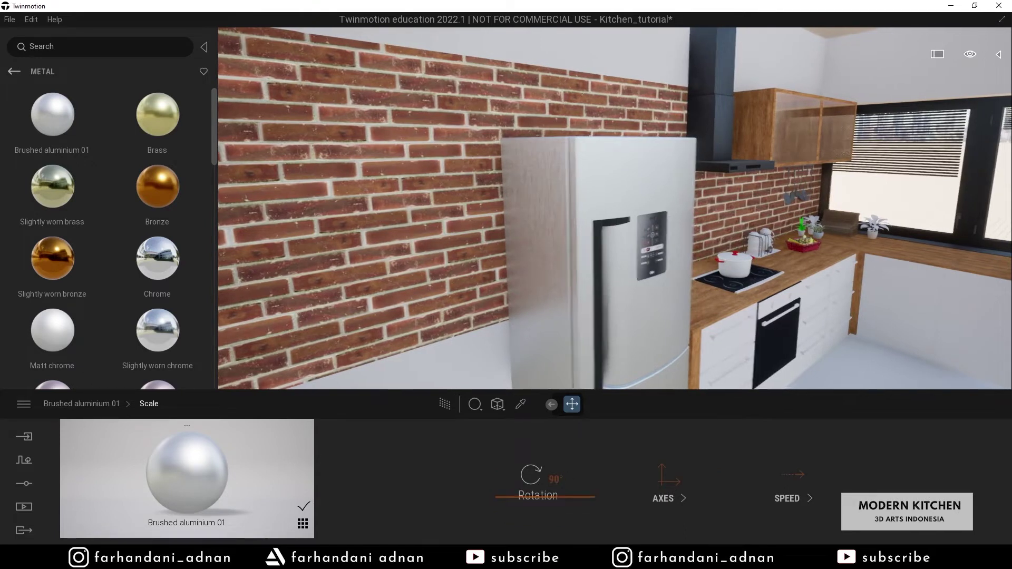
# - Sample the darkened Brushed aluminium 01 material from the range hood and apply it to the refrigerator's door handle
pyautogui.click(521, 404)
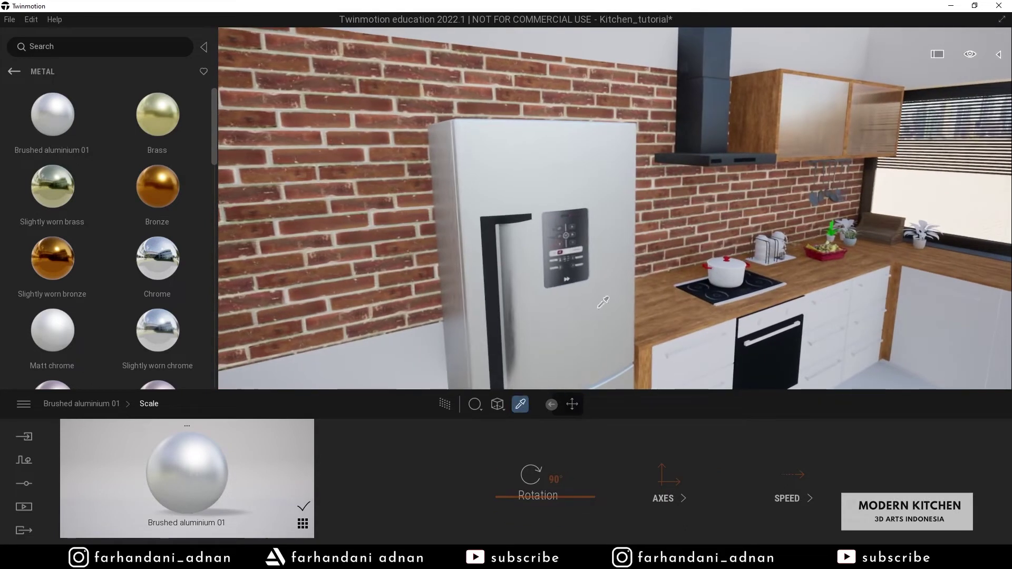
pyautogui.click(708, 94)
pyautogui.moveTo(186, 467); pyautogui.dragTo(491, 243)
pyautogui.moveTo(504, 252); pyautogui.dragTo(504, 126, button='middle')
pyautogui.moveTo(504, 211); pyautogui.dragTo(764, 150, button='right')
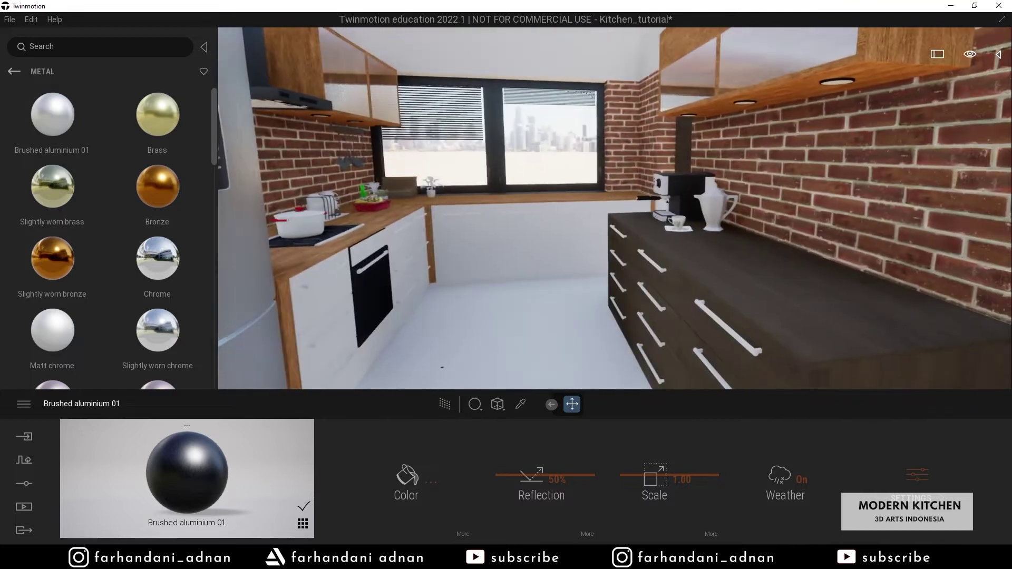
# - Try to sample the material of the drawer handles on the dark wood cabinet
pyautogui.moveTo(614, 221); pyautogui.dragTo(622, 195, button='middle')
pyautogui.moveTo(614, 222); pyautogui.dragTo(564, 145, button='right')
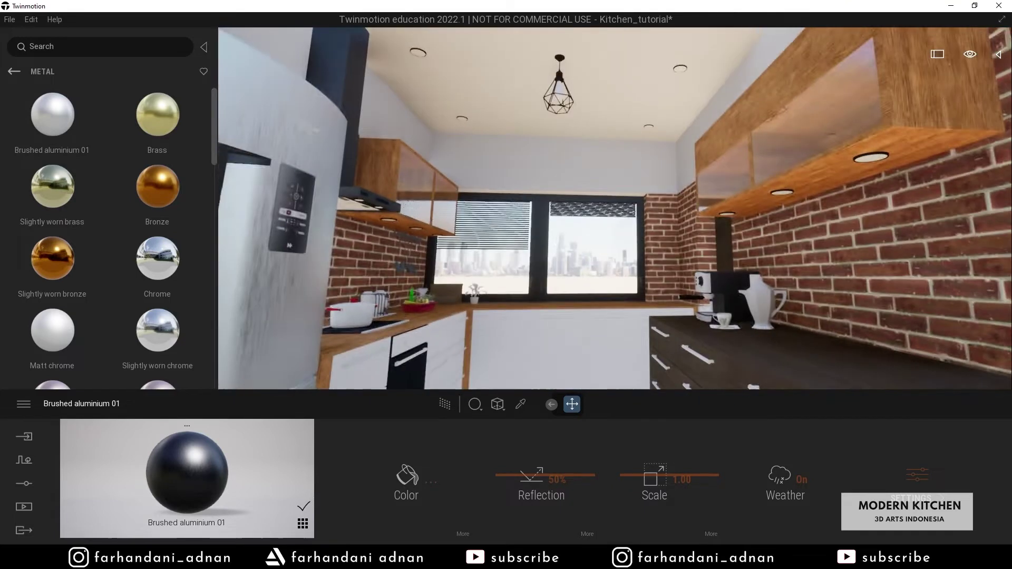
pyautogui.moveTo(564, 145); pyautogui.dragTo(562, 185, button='middle')
pyautogui.moveTo(562, 184); pyautogui.dragTo(496, 222, button='right')
pyautogui.moveTo(665, 314); pyautogui.dragTo(631, 315, button='middle')
pyautogui.moveTo(676, 316); pyautogui.dragTo(744, 374, button='right')
pyautogui.moveTo(648, 300); pyautogui.dragTo(688, 331, button='right')
pyautogui.moveTo(590, 277); pyautogui.dragTo(642, 300, button='right')
pyautogui.press('w')
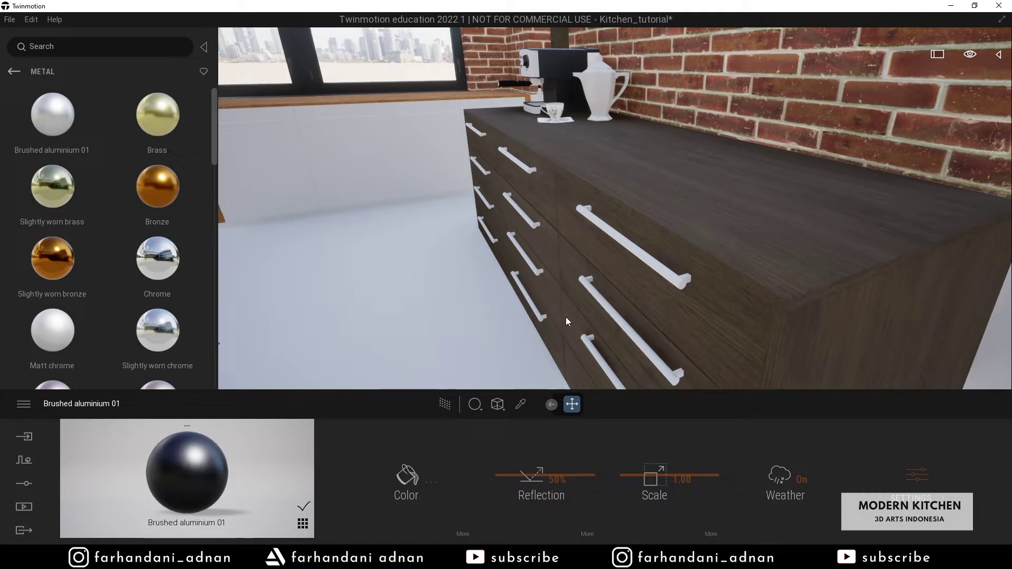
pyautogui.click(520, 404)
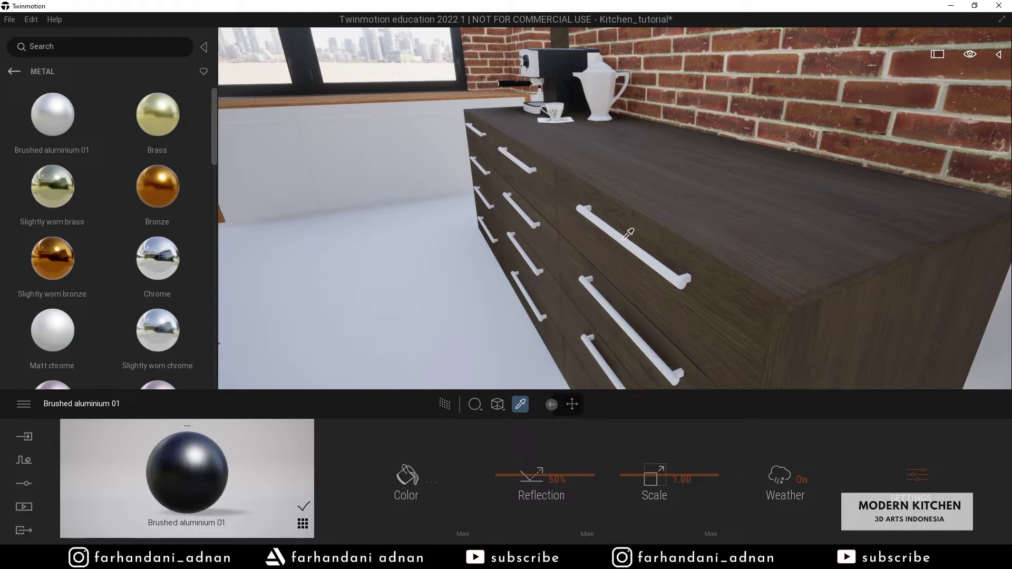
pyautogui.moveTo(636, 255); pyautogui.dragTo(569, 238, button='right')
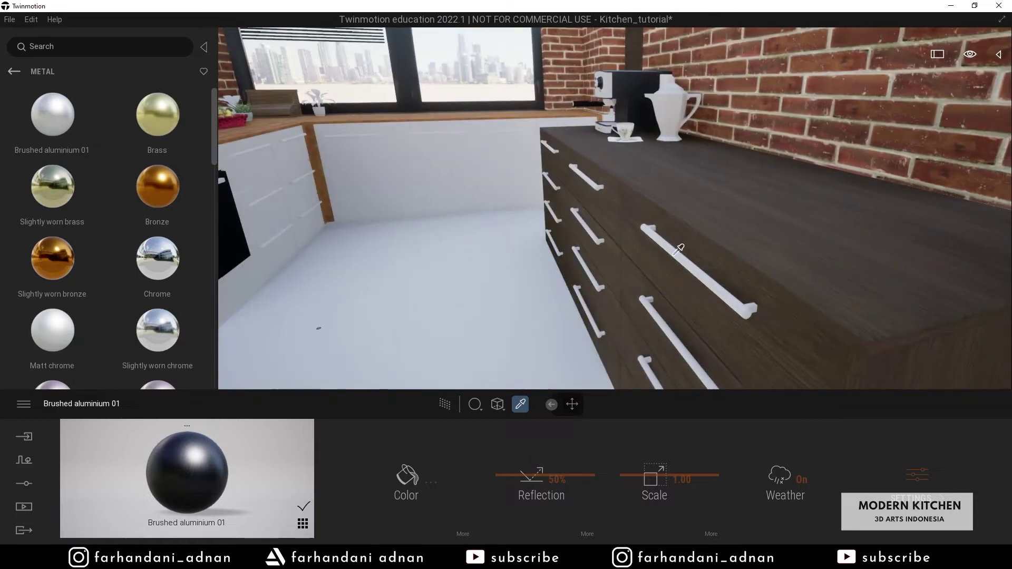
pyautogui.click(676, 250)
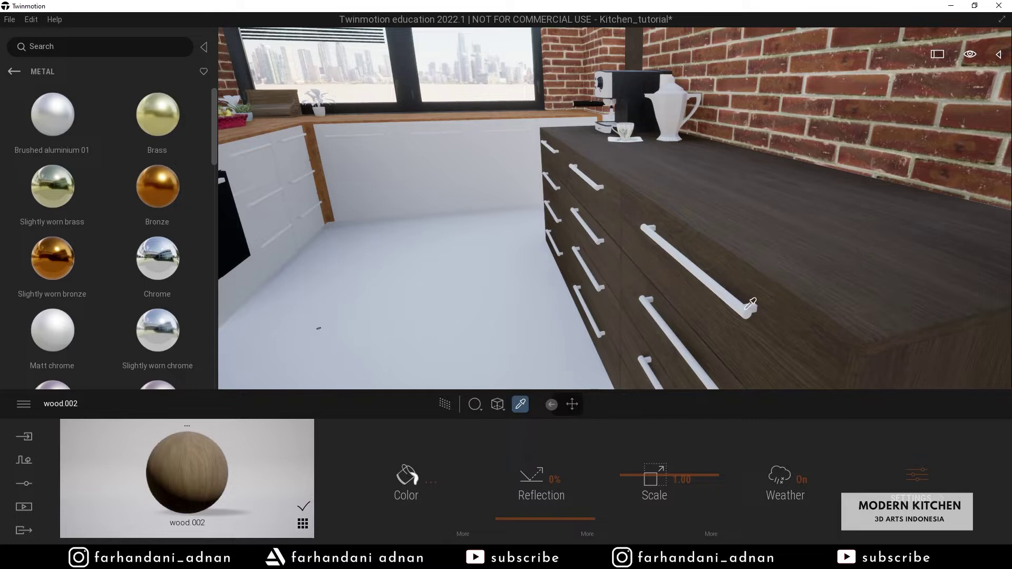
# - Try the Brass material on the white cabinet's drawer handles by sampling a handle, and undo the replacement
pyautogui.press('s')
pyautogui.moveTo(650, 273); pyautogui.dragTo(435, 290, button='right')
pyautogui.press('w')
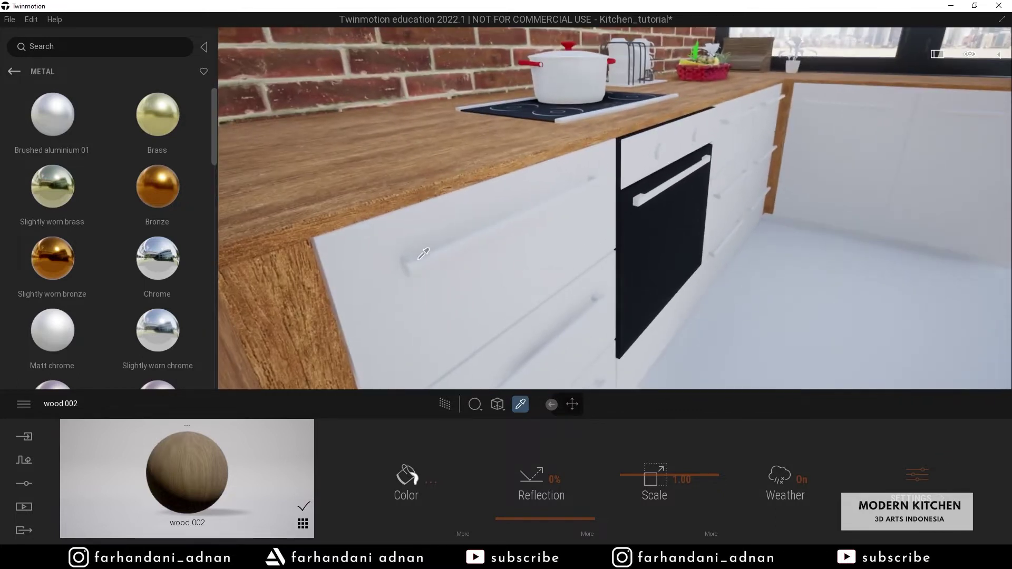
pyautogui.click(417, 263)
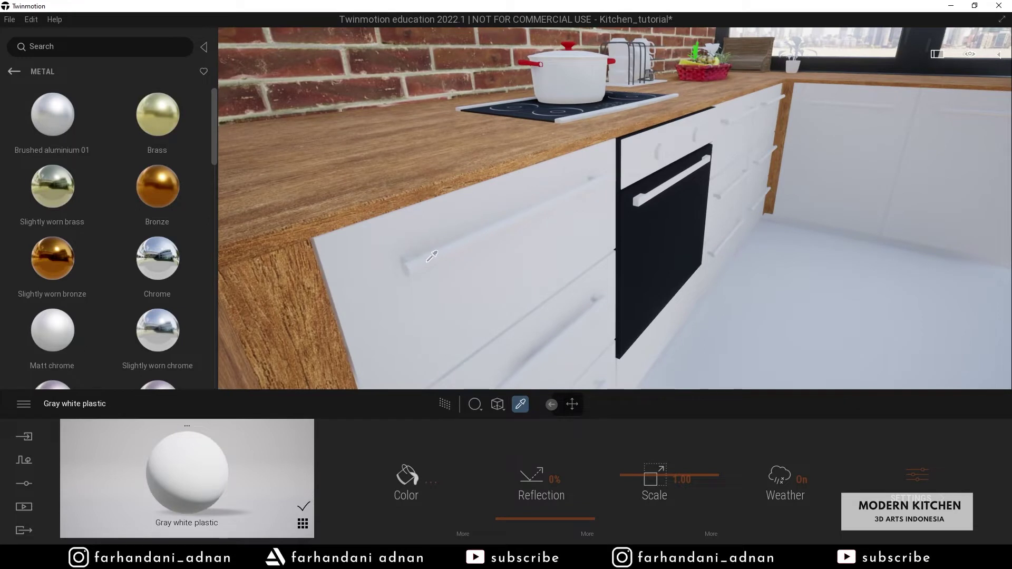
pyautogui.moveTo(157, 110)
pyautogui.moveTo(148, 116); pyautogui.dragTo(194, 470)
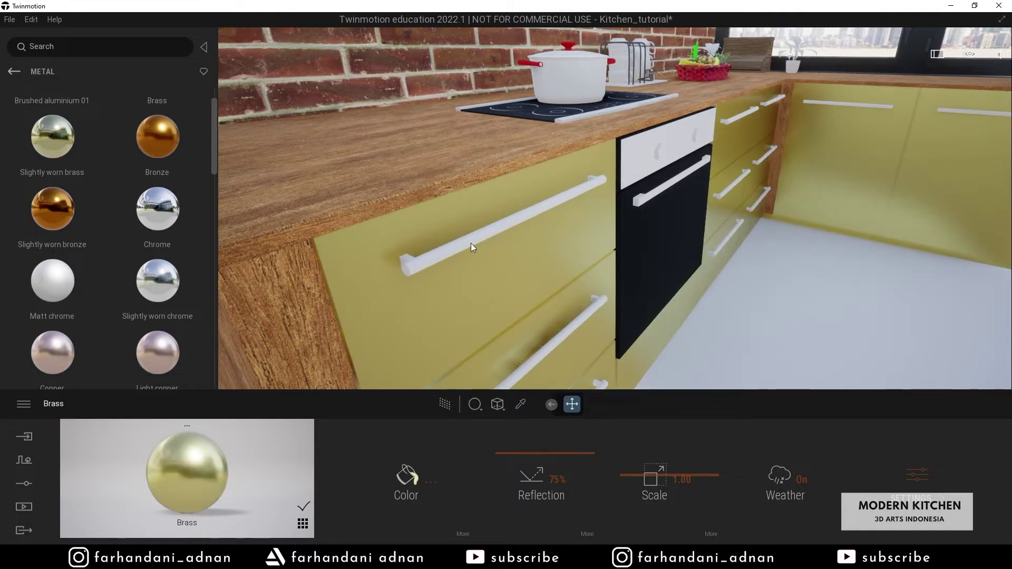
pyautogui.hotkey('ctrl', 'z')
# - Try again to sample the handle material at the end of the dark cabinet's top drawer handle
pyautogui.click(520, 404)
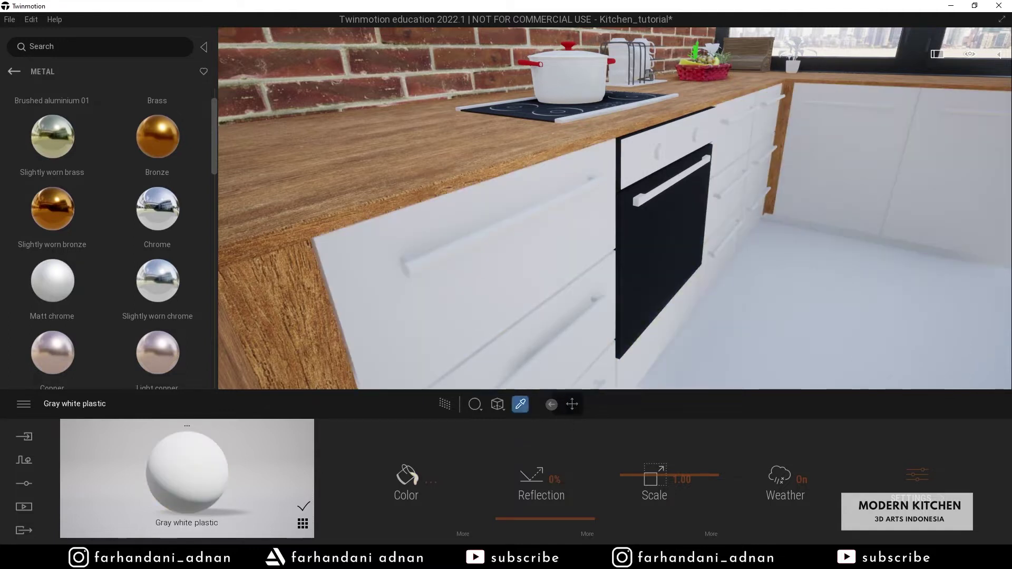
pyautogui.moveTo(471, 250); pyautogui.dragTo(685, 266, button='right')
pyautogui.press('d')
pyautogui.press('a')
pyautogui.click(702, 262)
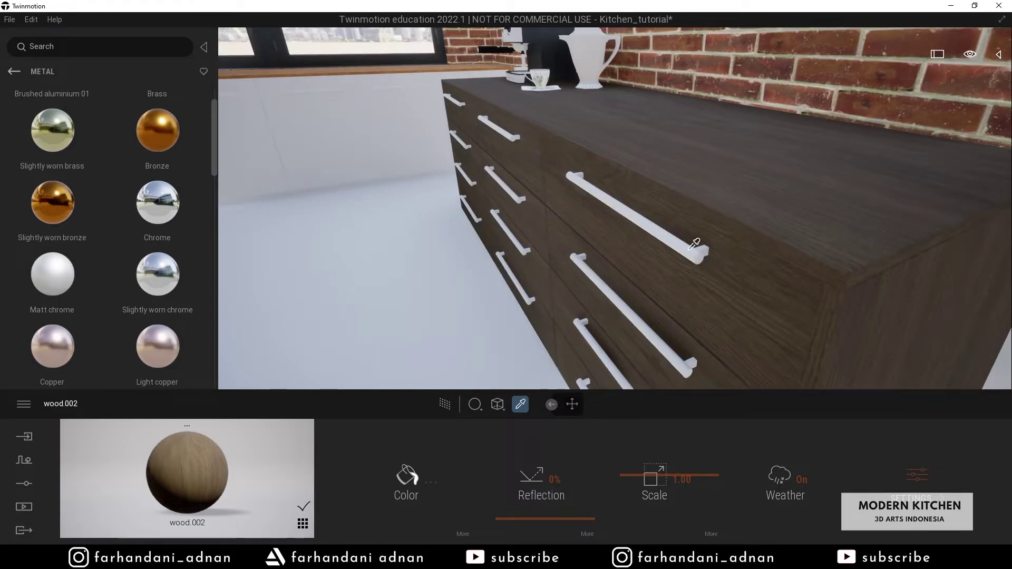
pyautogui.moveTo(692, 220)
pyautogui.mouseDown(button='right')
pyautogui.moveTo(680, 248)
pyautogui.moveTo(694, 219)
pyautogui.moveTo(678, 233)
pyautogui.mouseUp(button='right')
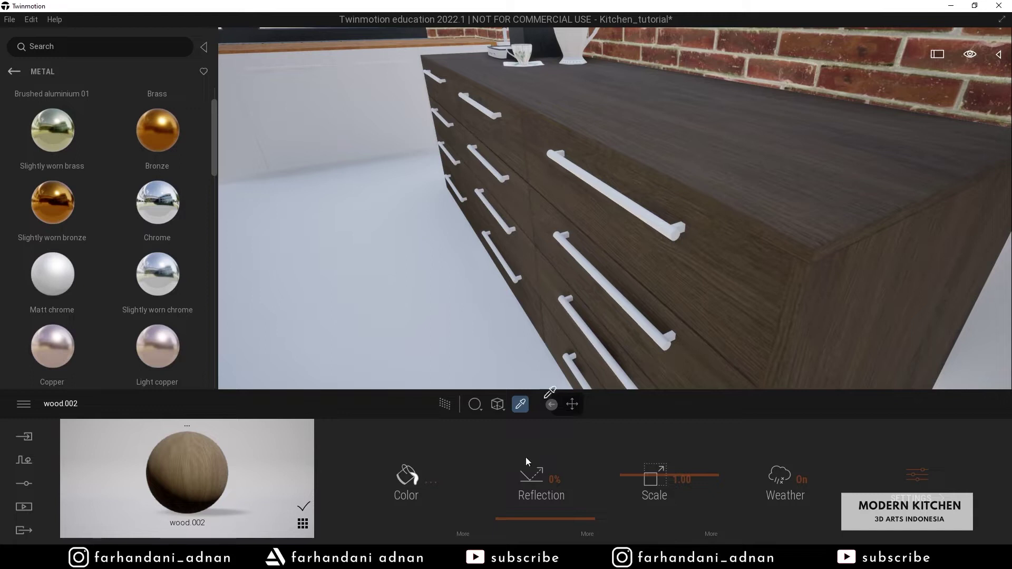
# - Switch to Blender and look up the name of the material assigned to the dark cabinet's drawer handles
pyautogui.moveTo(428, 558)
pyautogui.click(444, 518)
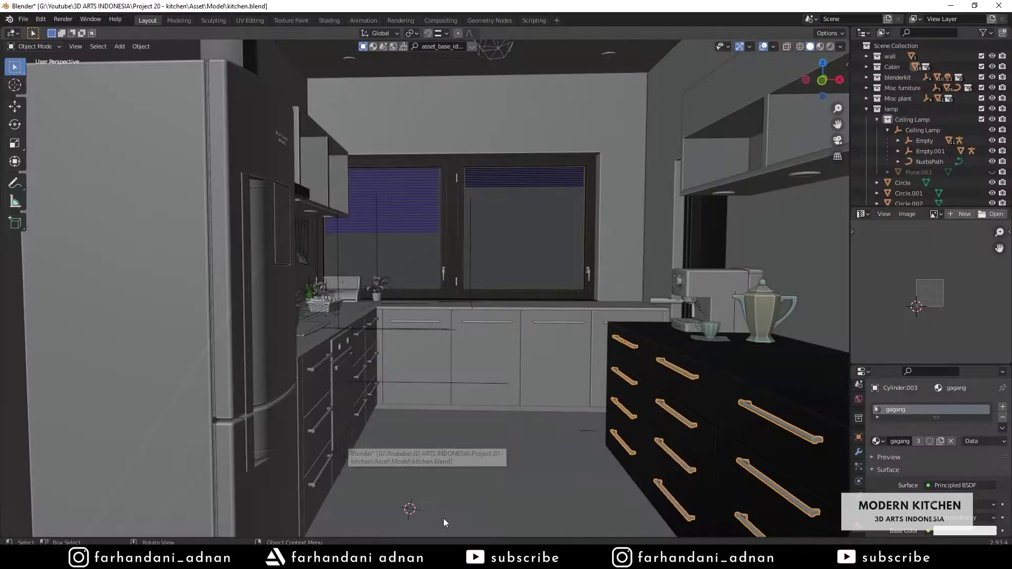
pyautogui.moveTo(578, 409); pyautogui.dragTo(463, 305, button='middle')
pyautogui.click(464, 305)
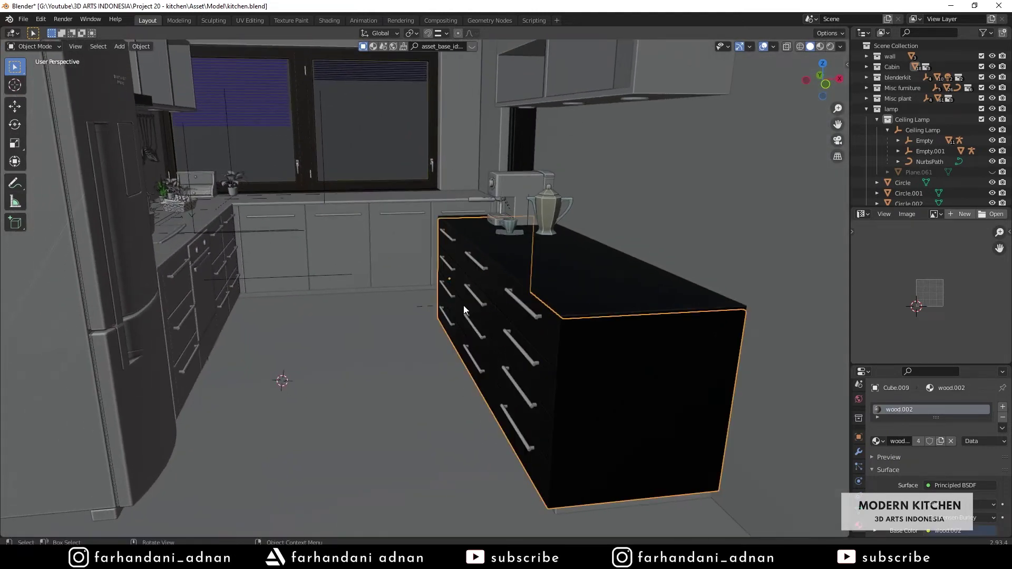
pyautogui.click(526, 313)
pyautogui.moveTo(541, 329); pyautogui.dragTo(563, 335, button='middle')
pyautogui.scroll(5, 564, 336)
pyautogui.scroll(-3, 590, 347)
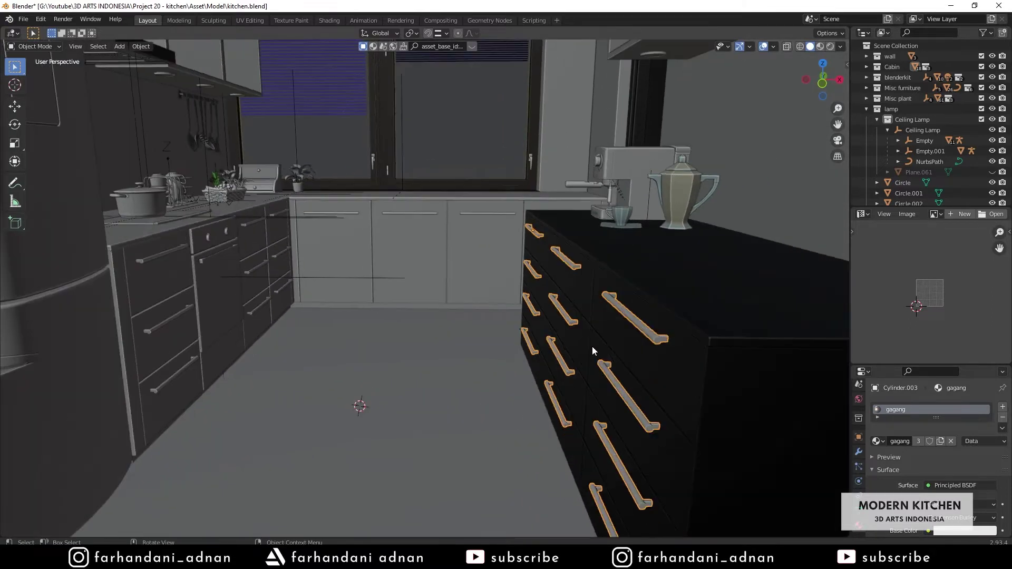
pyautogui.moveTo(604, 360); pyautogui.dragTo(649, 330, button='middle')
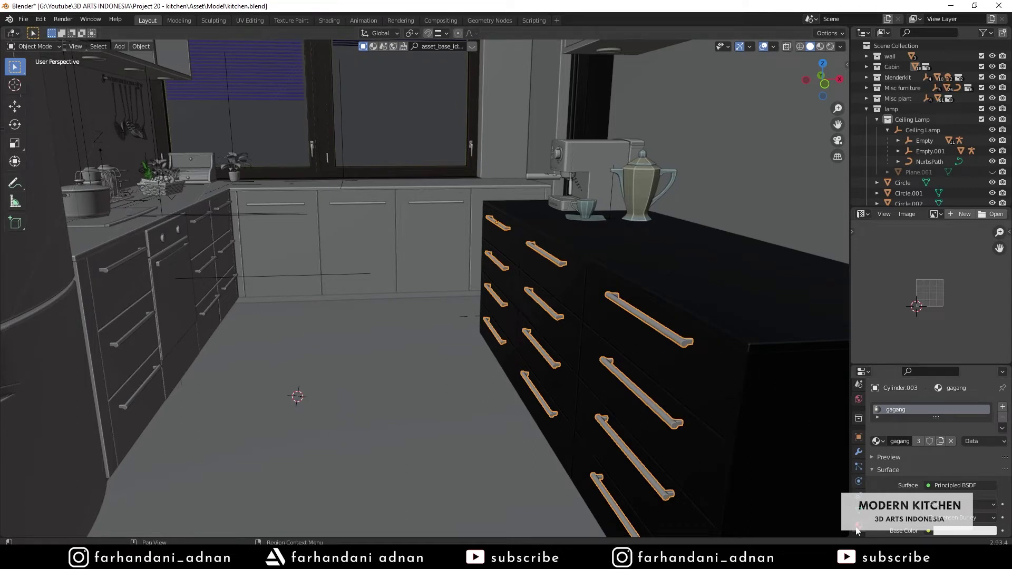
pyautogui.moveTo(878, 368); pyautogui.dragTo(878, 225)
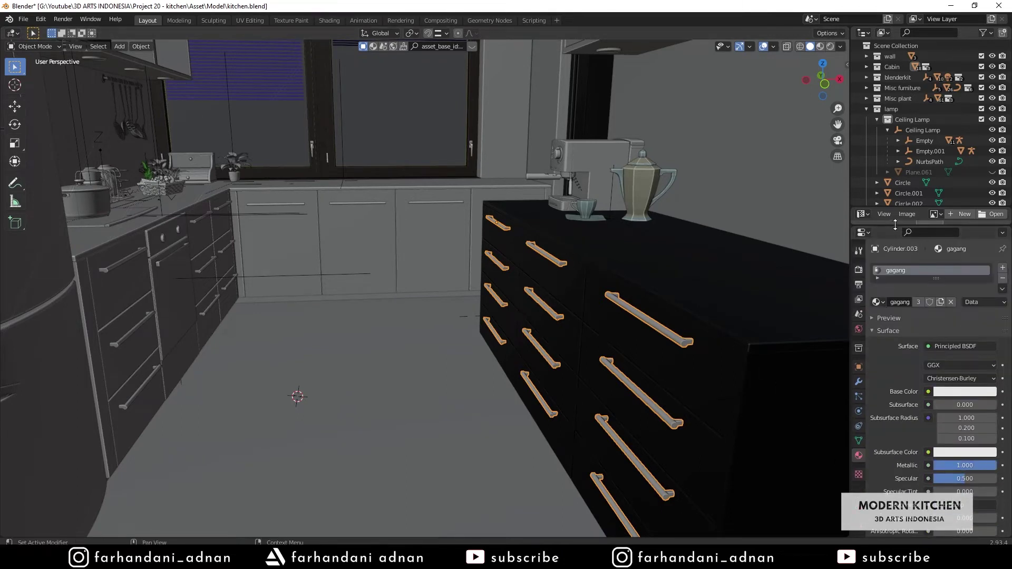
pyautogui.click(858, 440)
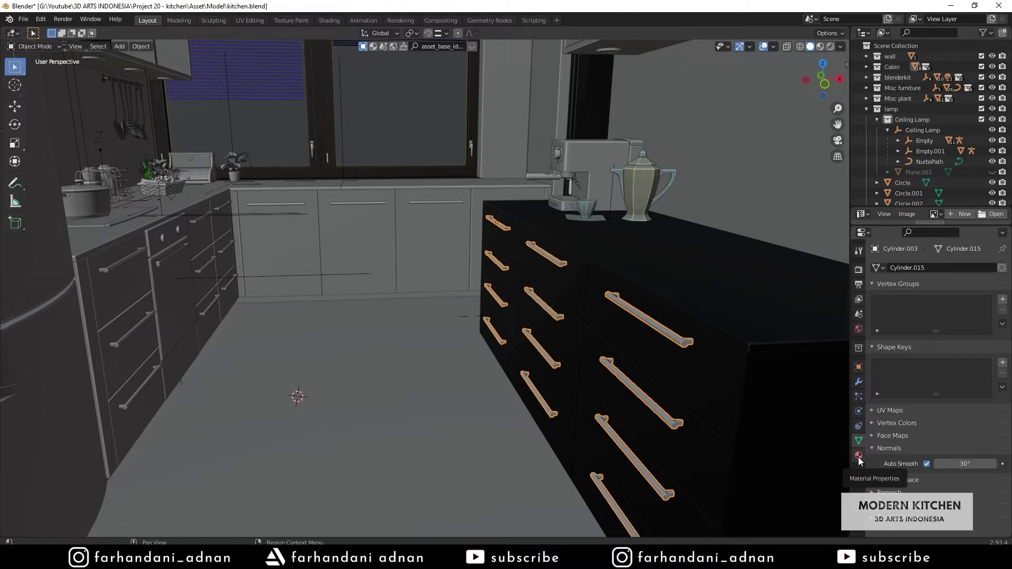
pyautogui.click(859, 456)
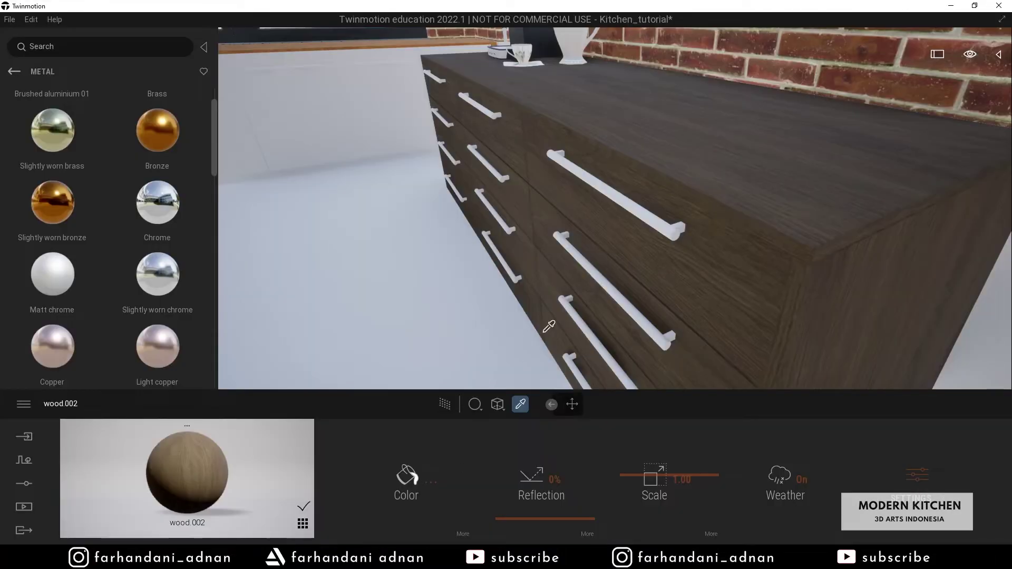
# - In Twinmotion, pick the gagang handle material from the scene's materials and replace it with Brushed aluminium 01
pyautogui.moveTo(538, 379); pyautogui.dragTo(514, 361, button='right')
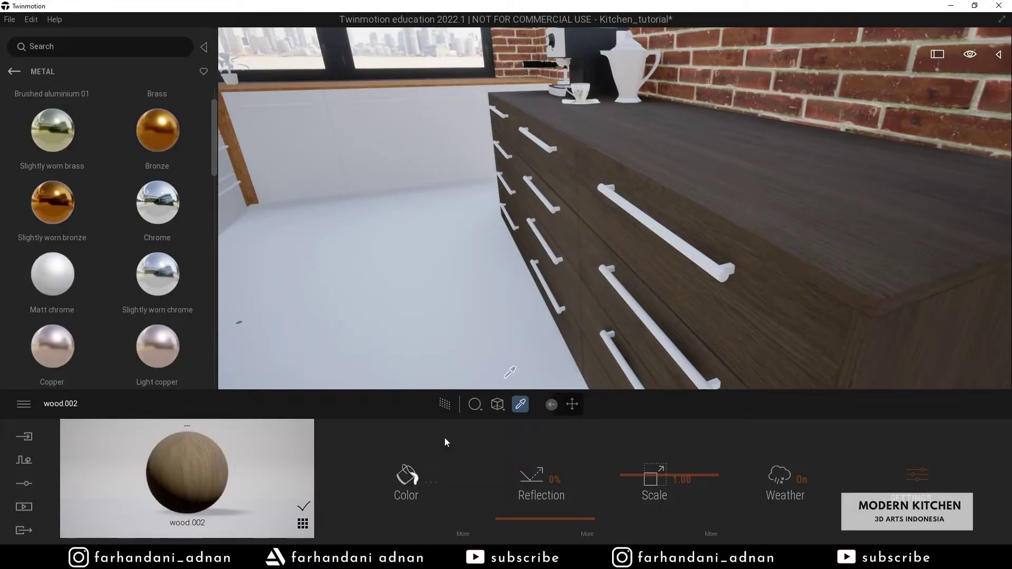
pyautogui.click(303, 526)
pyautogui.scroll(-1, 235, 500)
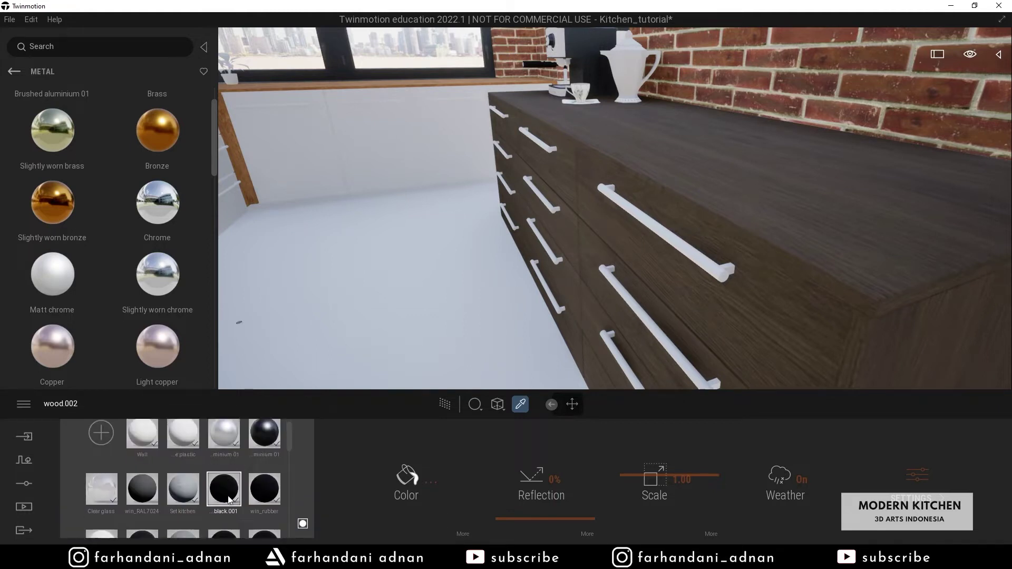
pyautogui.scroll(-3, 165, 494)
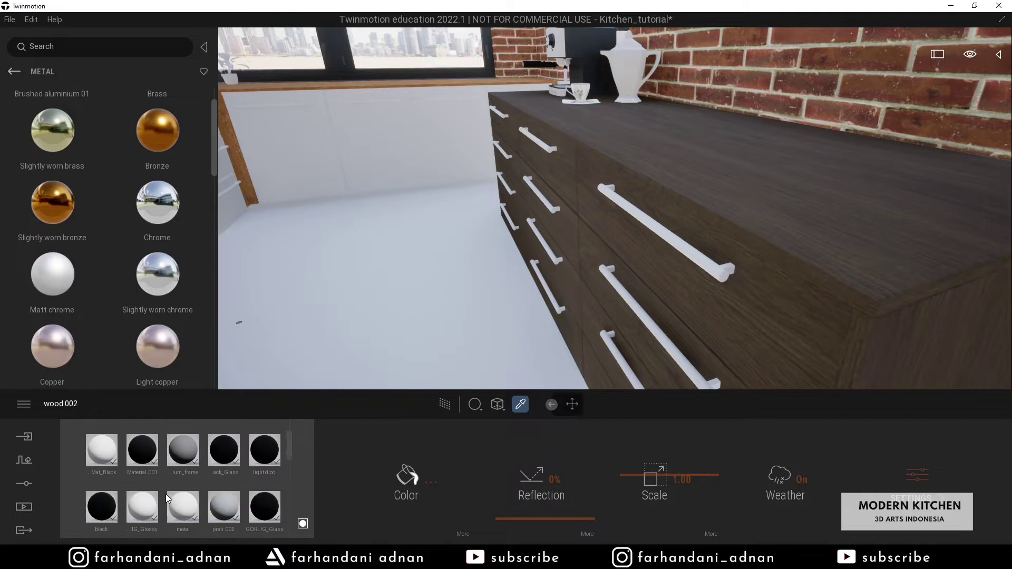
pyautogui.scroll(3, 167, 493)
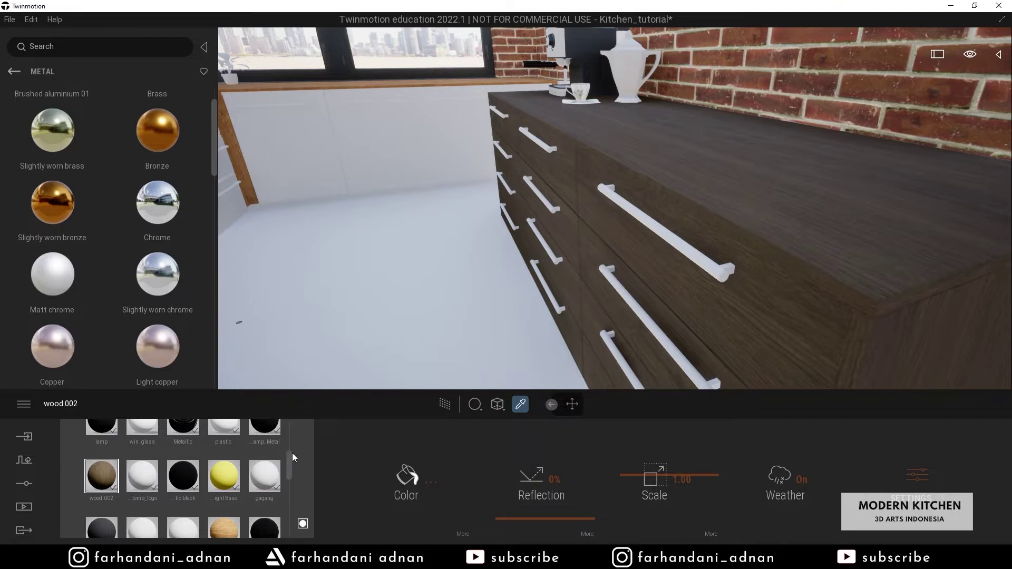
pyautogui.click(269, 479)
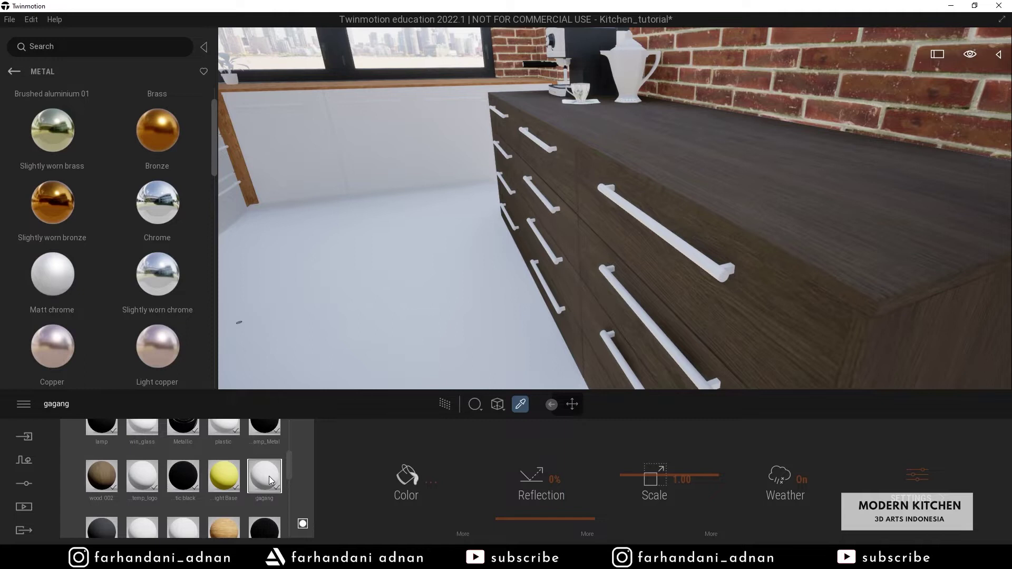
pyautogui.click(303, 524)
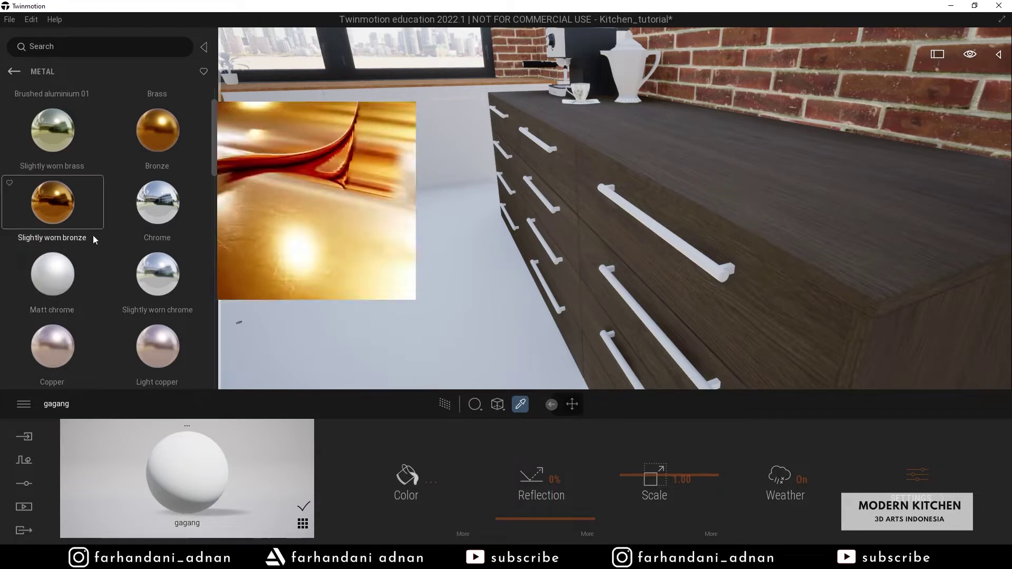
pyautogui.scroll(-2, 61, 276)
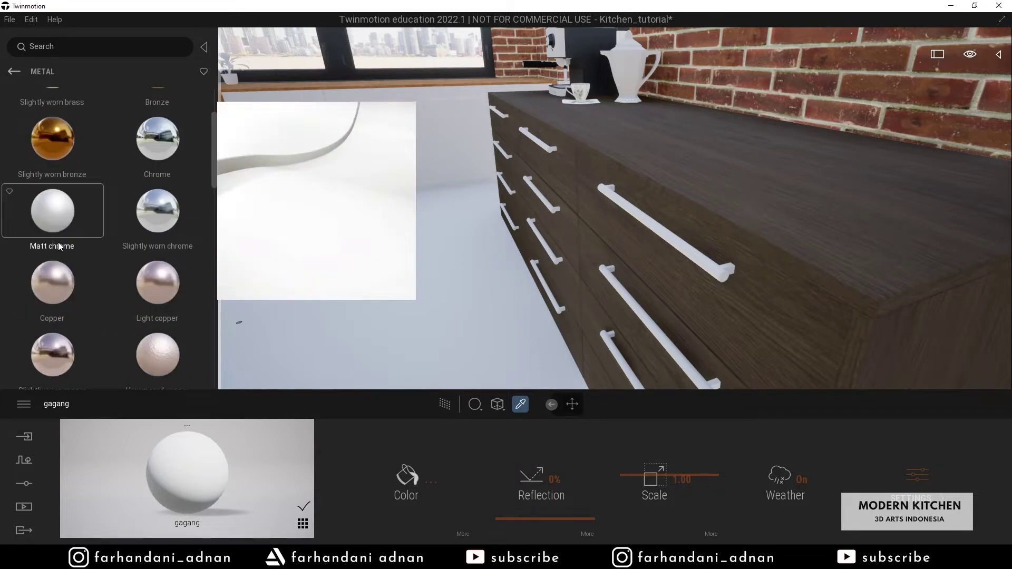
pyautogui.scroll(3, 58, 242)
pyautogui.moveTo(56, 116); pyautogui.dragTo(208, 485)
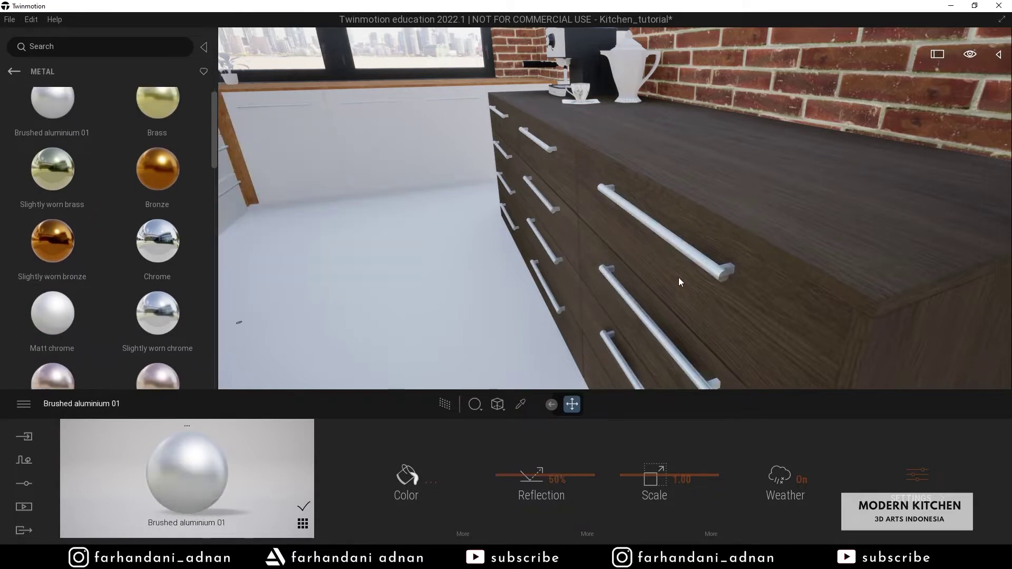
# - Try to sample the material at the end of the dark cabinet's top drawer handle, and open the scene's material list
pyautogui.moveTo(720, 275); pyautogui.dragTo(767, 298, button='right')
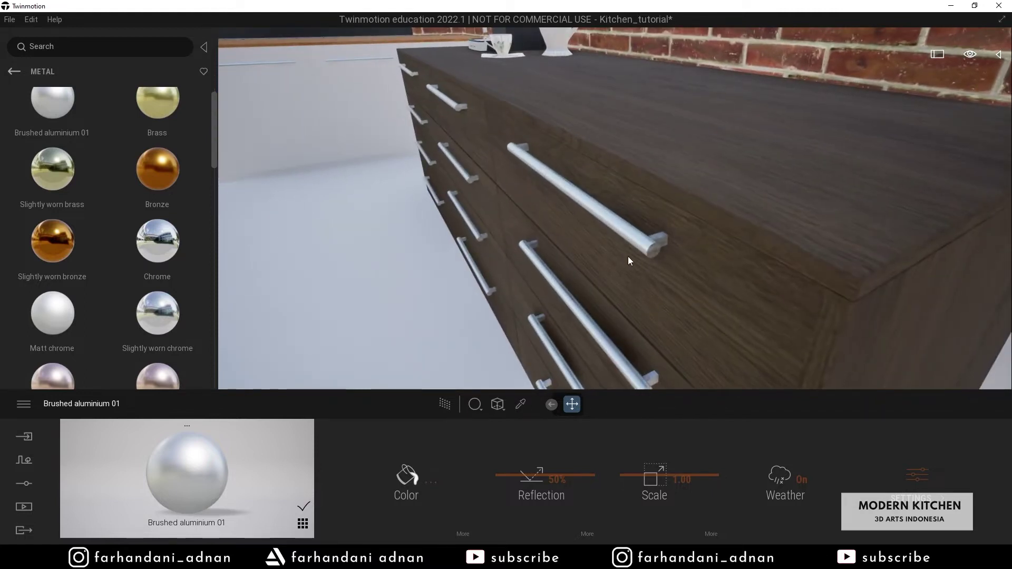
pyautogui.click(520, 404)
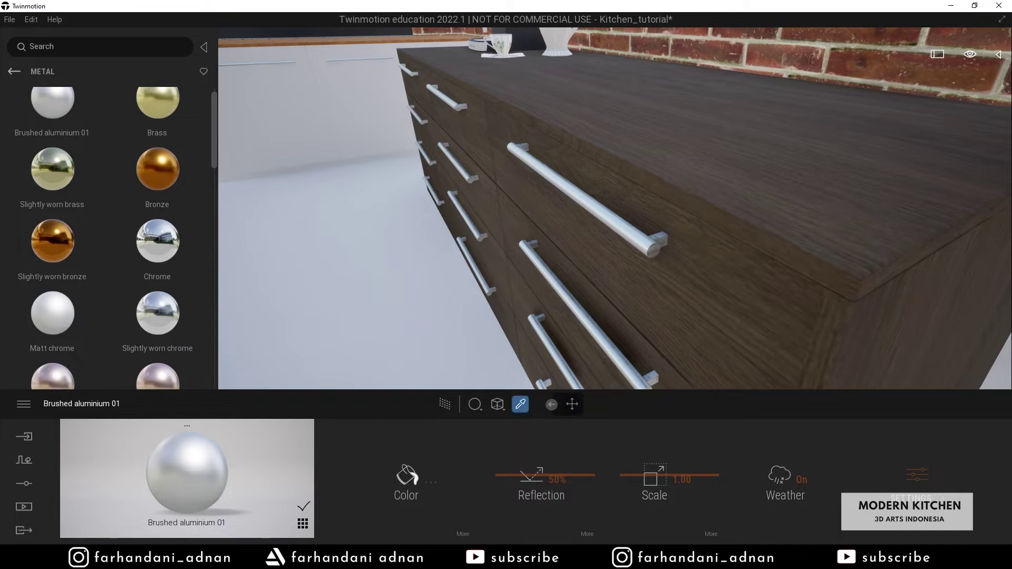
pyautogui.click(653, 249)
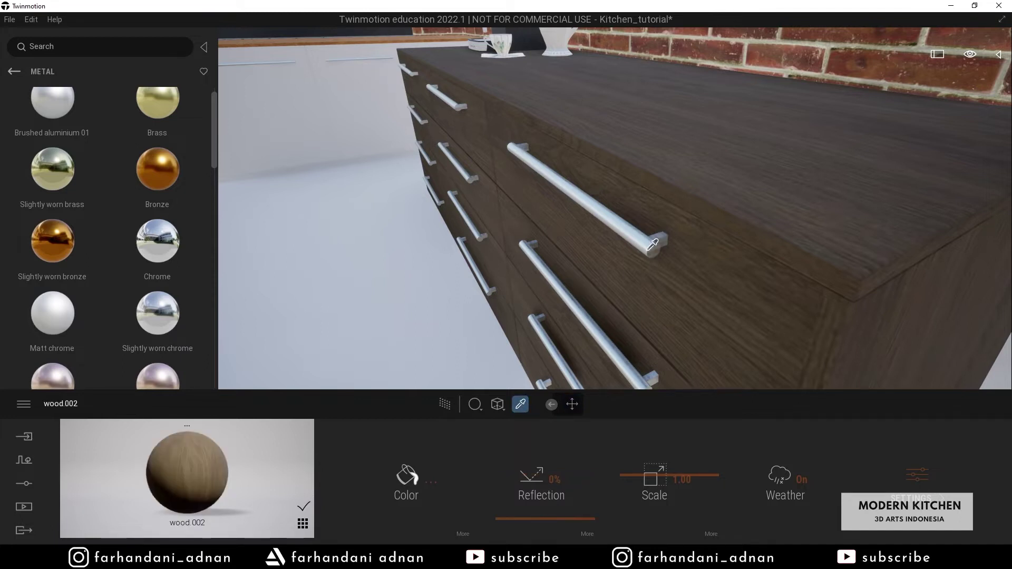
pyautogui.click(446, 557)
pyautogui.click(304, 527)
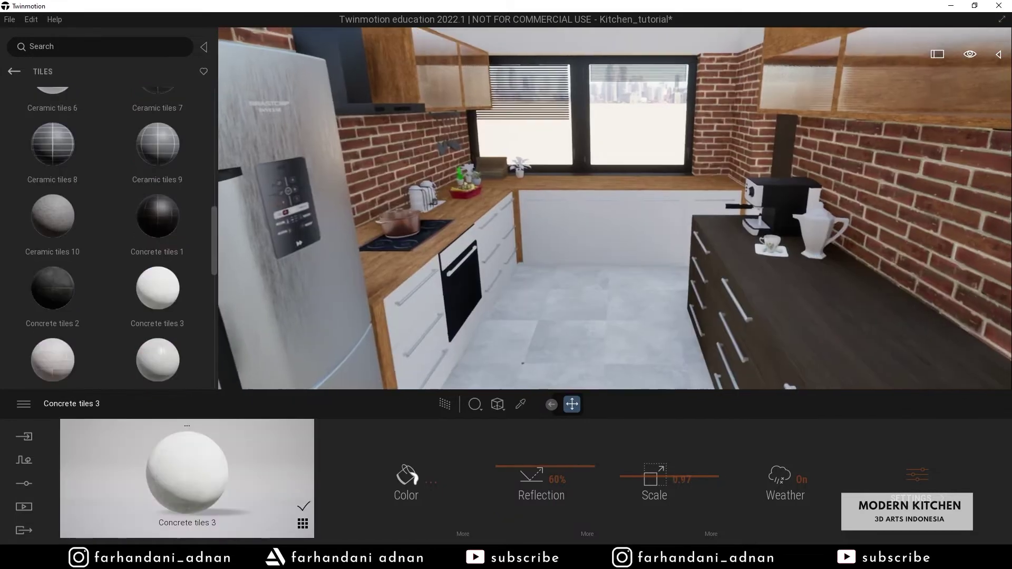
# - Examine the countertop corner by the window, closing in on the potted plant beside the bread box
pyautogui.press('w')
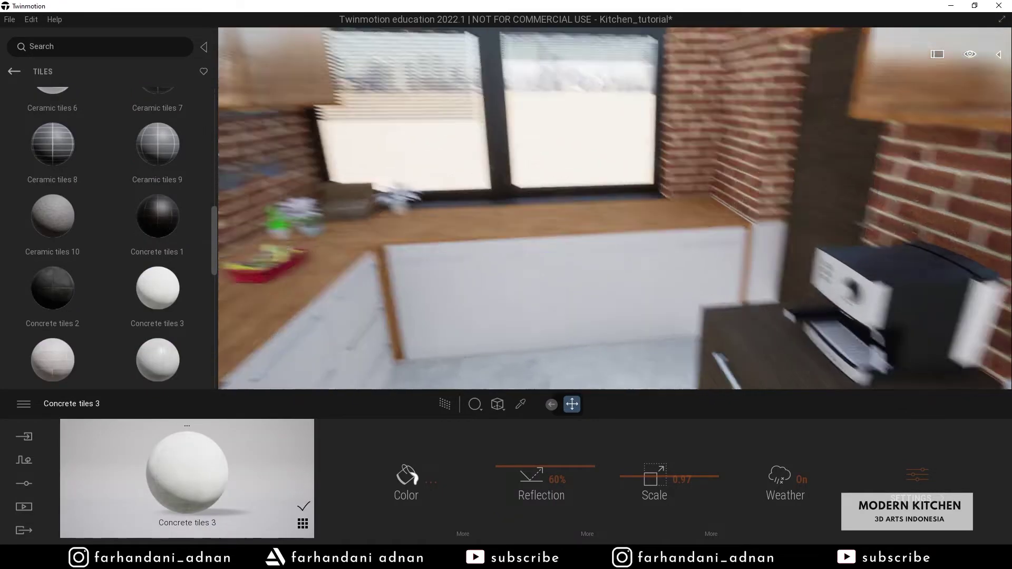
pyautogui.press('s')
pyautogui.press('w')
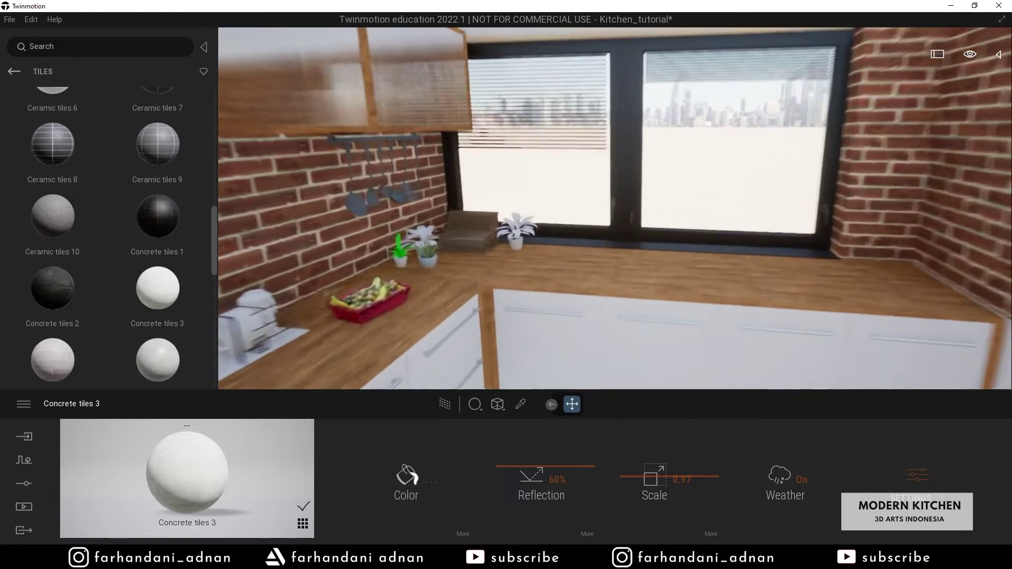
pyautogui.press('w')
pyautogui.press('w')
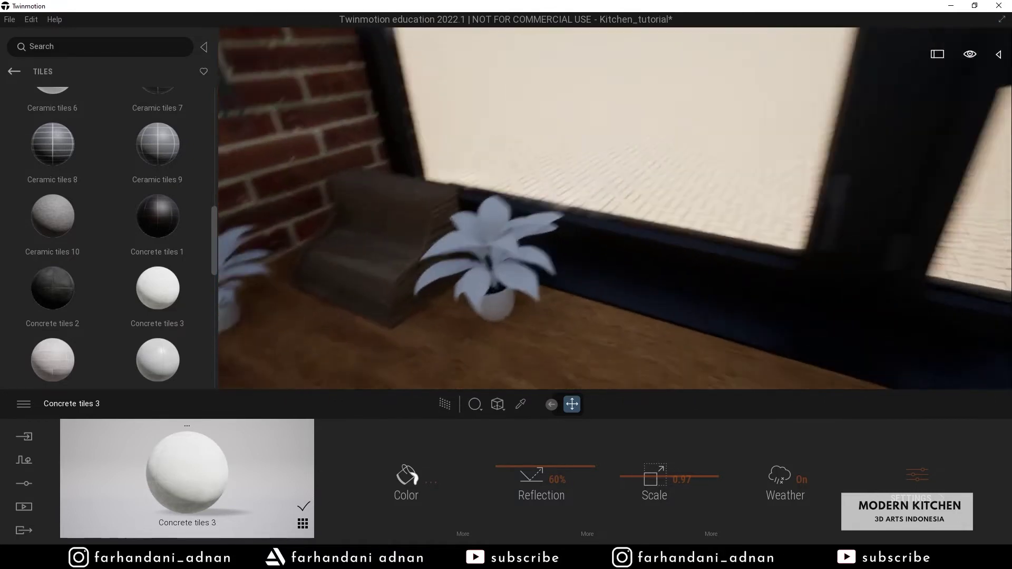
pyautogui.press('w')
pyautogui.moveTo(626, 231); pyautogui.dragTo(711, 231, button='right')
pyautogui.press('s')
pyautogui.press('w')
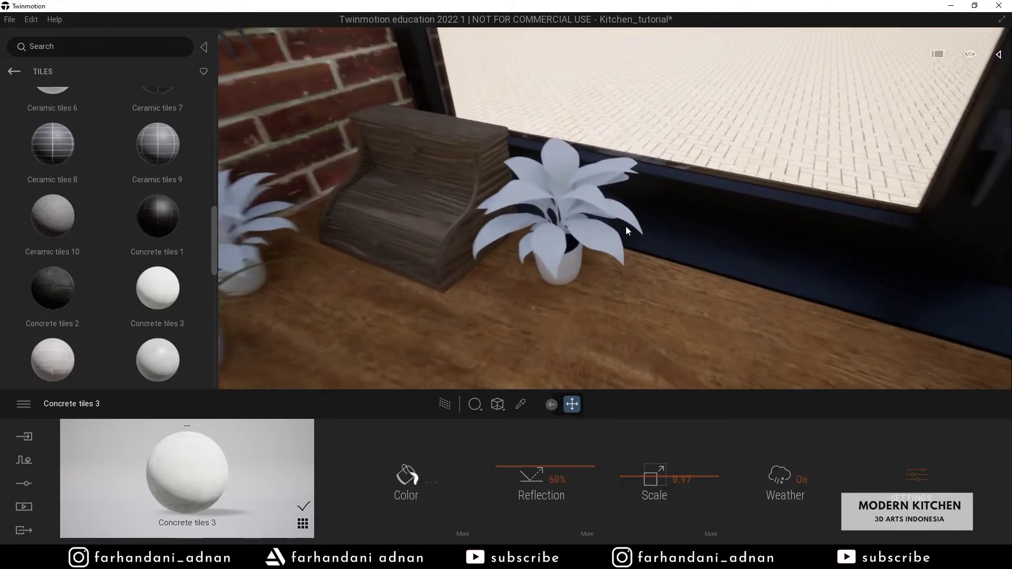
pyautogui.press('s')
pyautogui.moveTo(614, 202); pyautogui.dragTo(627, 185, button='right')
# - Try to sample the leaf material of the potted plant beside the bread box
pyautogui.click(520, 405)
pyautogui.click(579, 230)
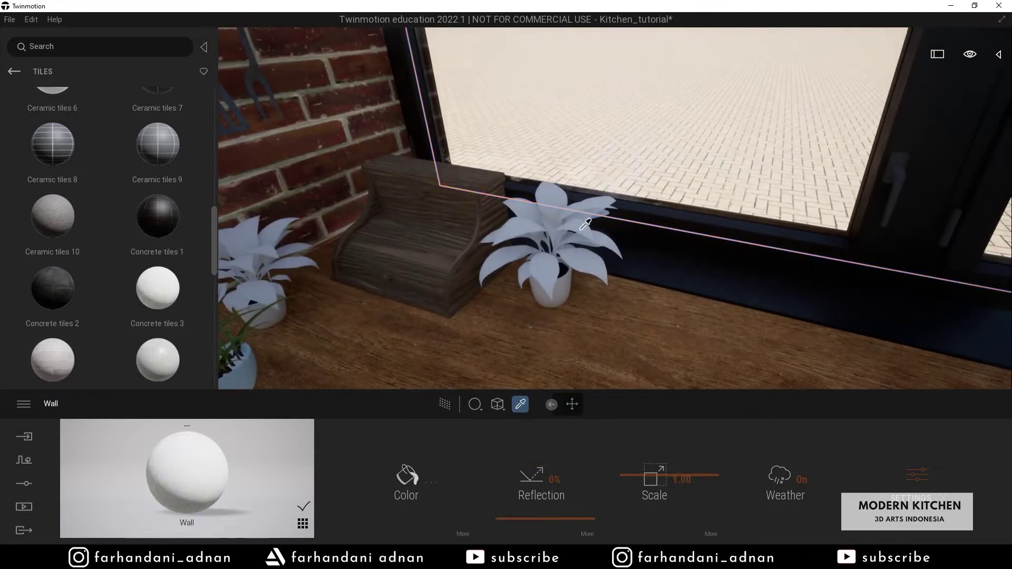
pyautogui.click(539, 287)
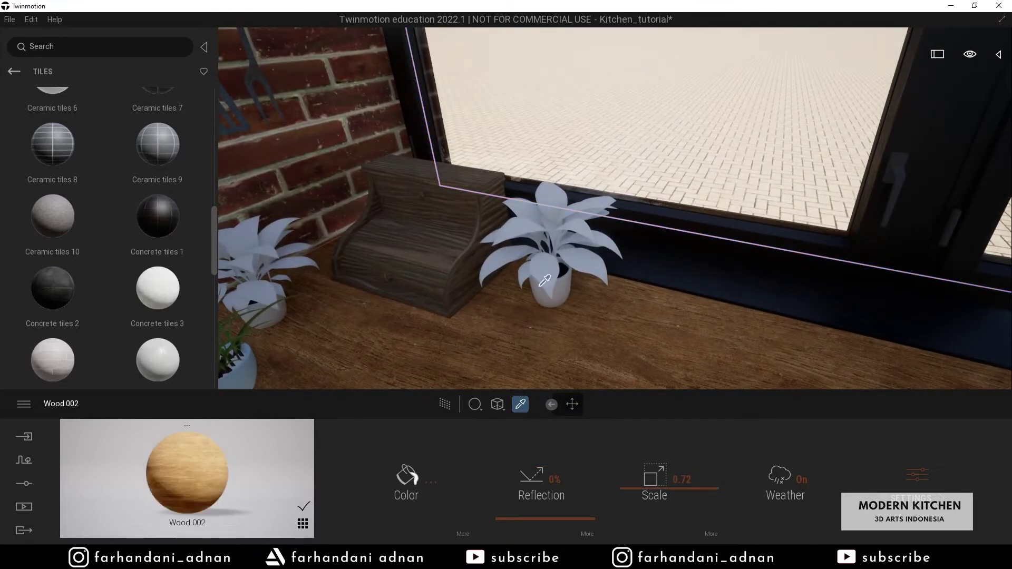
pyautogui.click(604, 255)
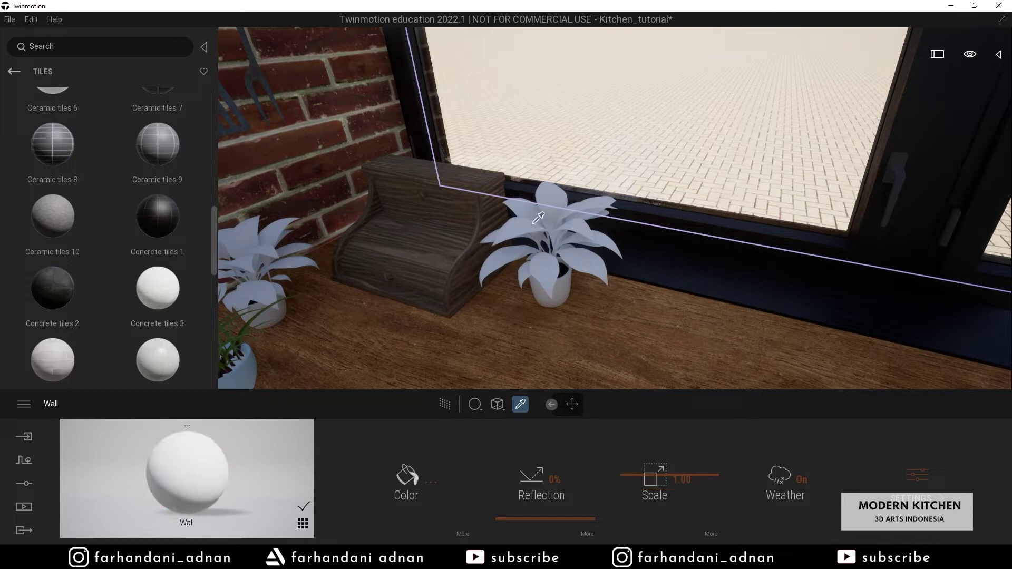
pyautogui.click(572, 406)
pyautogui.click(553, 277)
pyautogui.moveTo(580, 231); pyautogui.dragTo(691, 265, button='right')
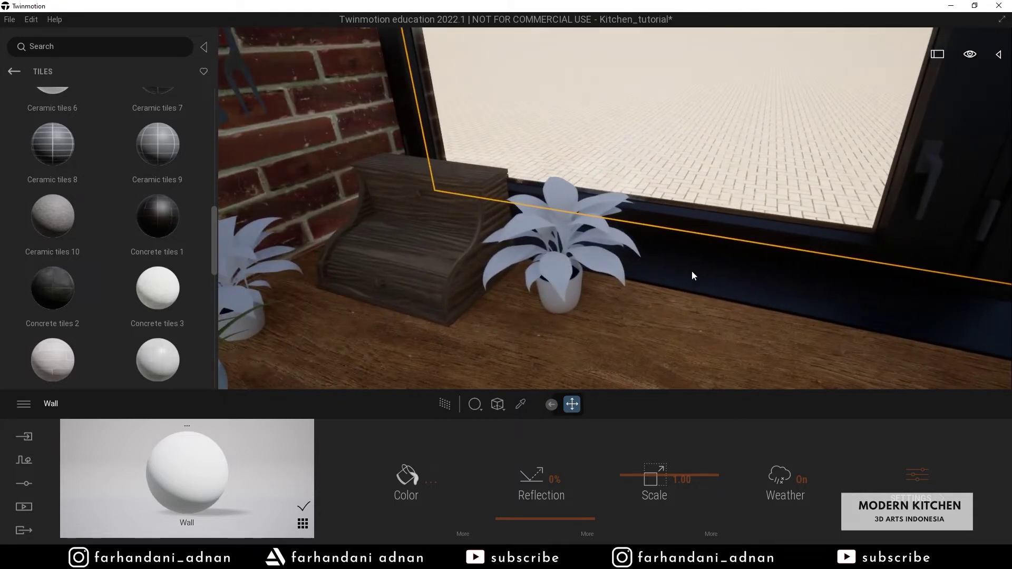
# - Switch to Blender and look up the name of the material assigned to the leaves of the potted plant by the window
pyautogui.click(579, 286)
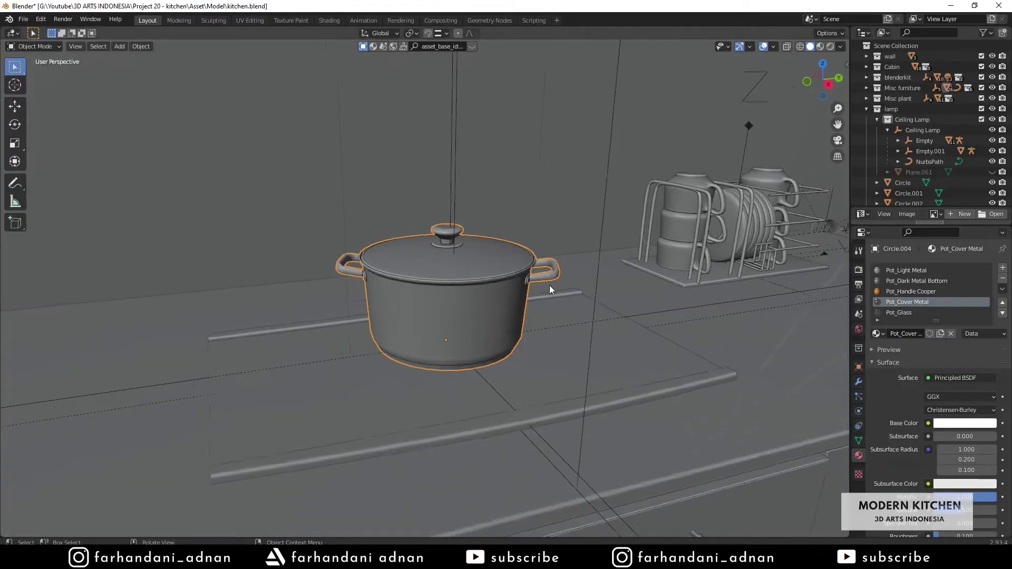
pyautogui.scroll(-2, 550, 286)
pyautogui.scroll(-4, 551, 286)
pyautogui.moveTo(614, 299); pyautogui.dragTo(628, 323, button='middle')
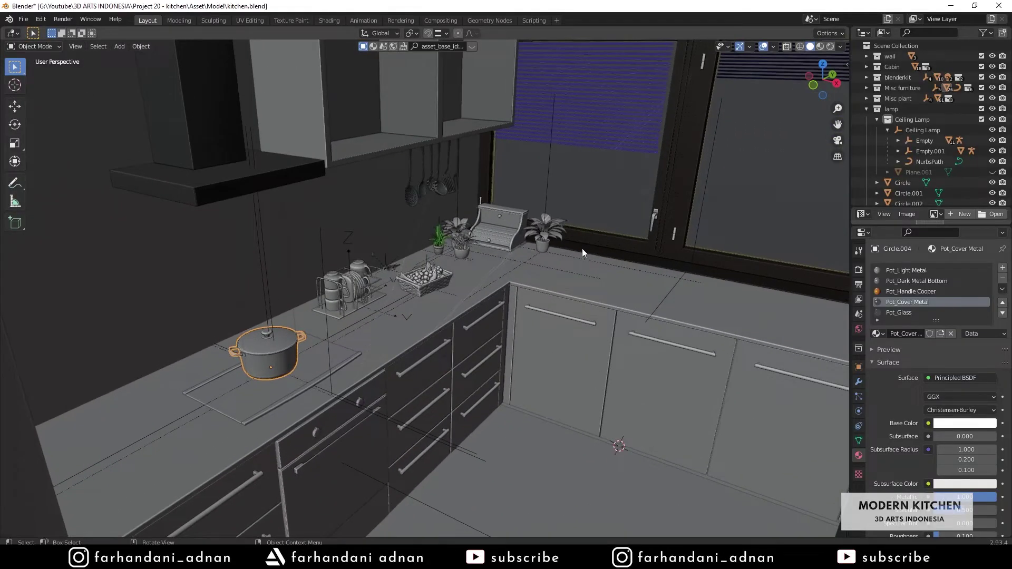
pyautogui.scroll(4, 582, 248)
pyautogui.click(617, 206)
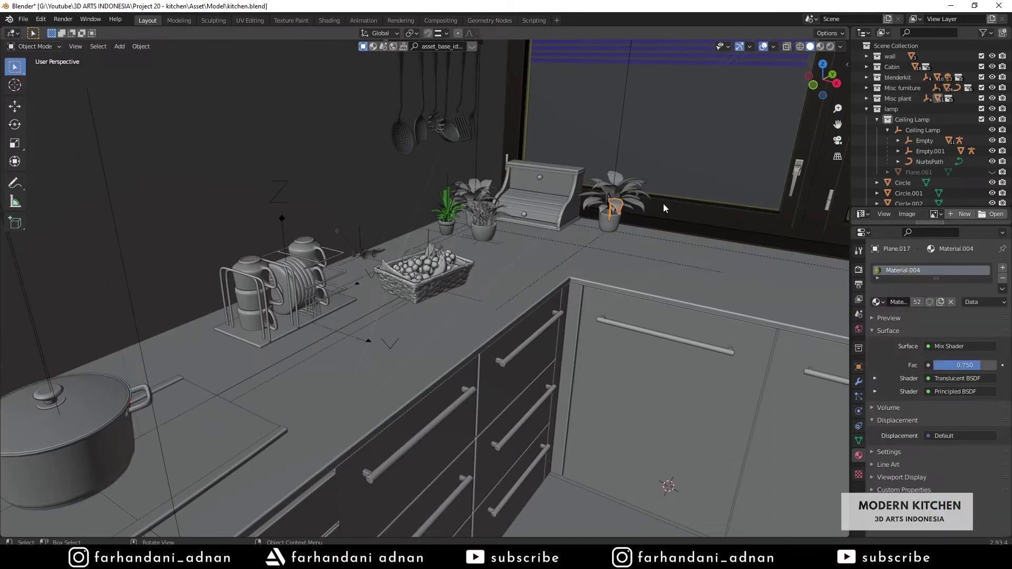
pyautogui.press('KP_Decimal')
pyautogui.scroll(-6, 660, 222)
pyautogui.moveTo(435, 262); pyautogui.dragTo(470, 282, button='middle')
pyautogui.keyDown('shift'); pyautogui.moveTo(470, 282); pyautogui.dragTo(451, 289, button='middle'); pyautogui.keyUp('shift')
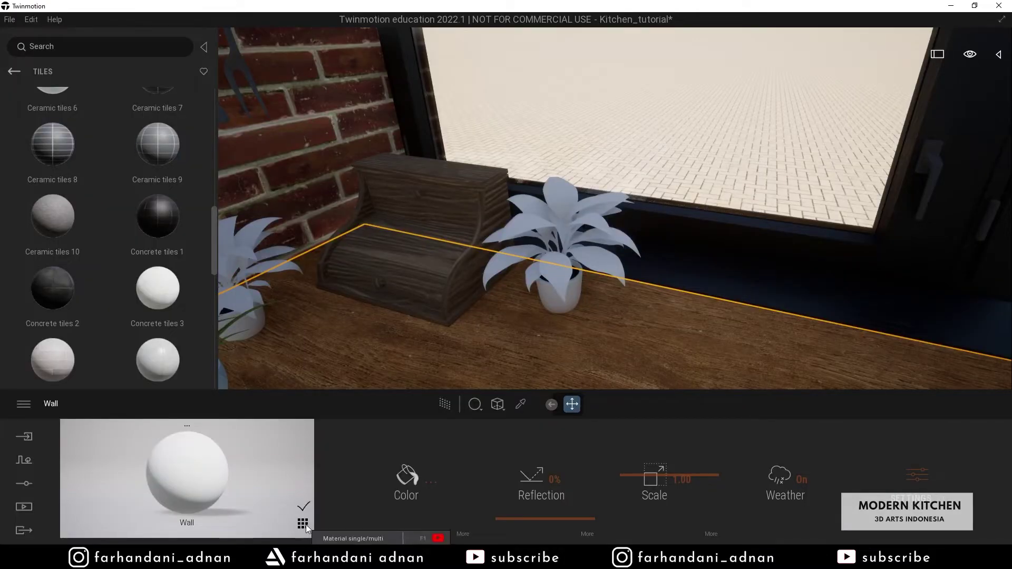
# - In Twinmotion, pick the leaf material Material.004 from the scene's materials
pyautogui.click(304, 524)
pyautogui.scroll(-1, 218, 495)
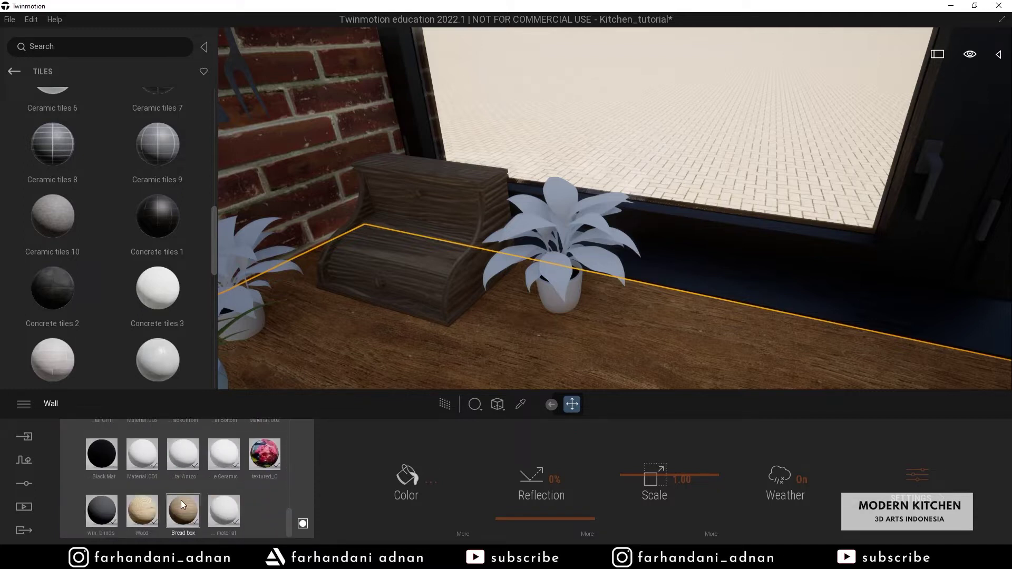
pyautogui.click(141, 463)
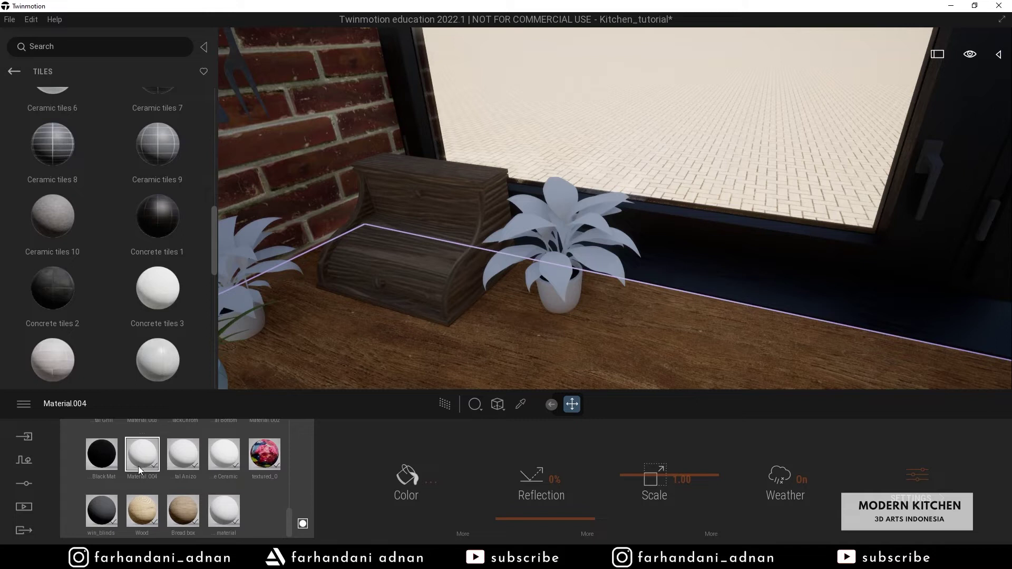
pyautogui.click(303, 523)
# - Try the Ceramic tiles 9 material on the plant leaves, and undo the replacement
pyautogui.moveTo(185, 326)
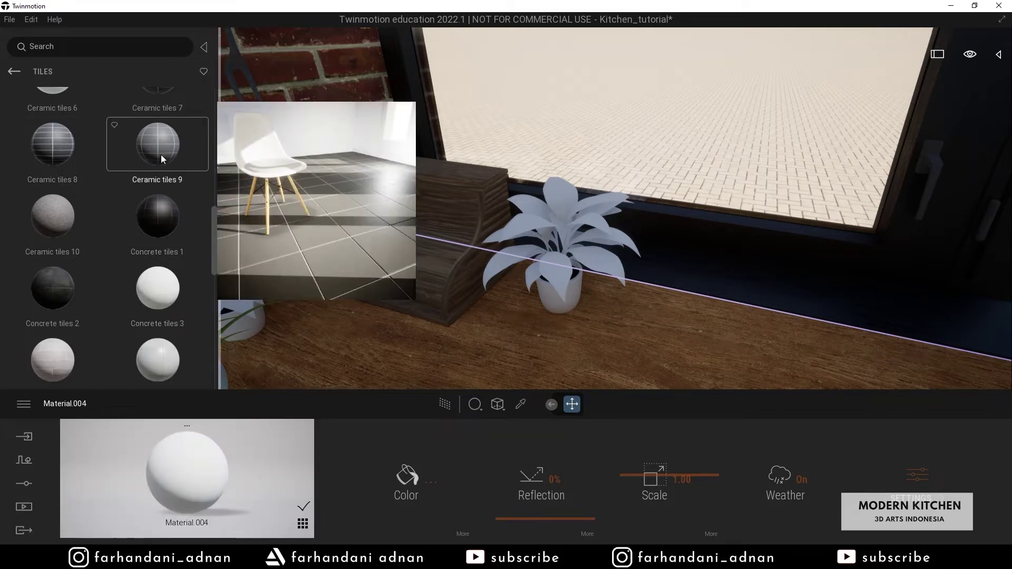
pyautogui.moveTo(160, 154); pyautogui.dragTo(188, 451)
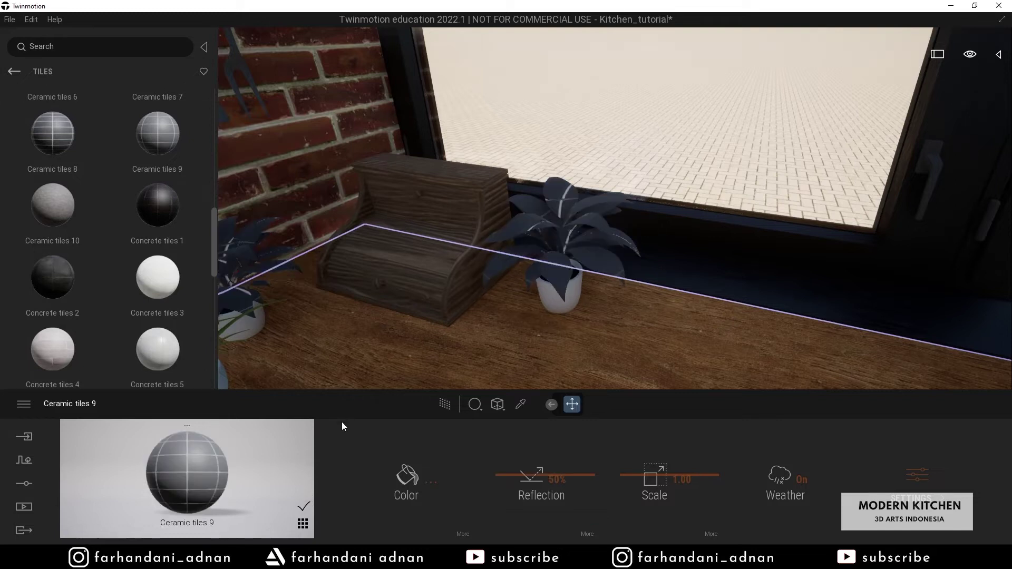
pyautogui.moveTo(619, 300); pyautogui.dragTo(565, 316, button='right')
pyautogui.hotkey('ctrl', 'z')
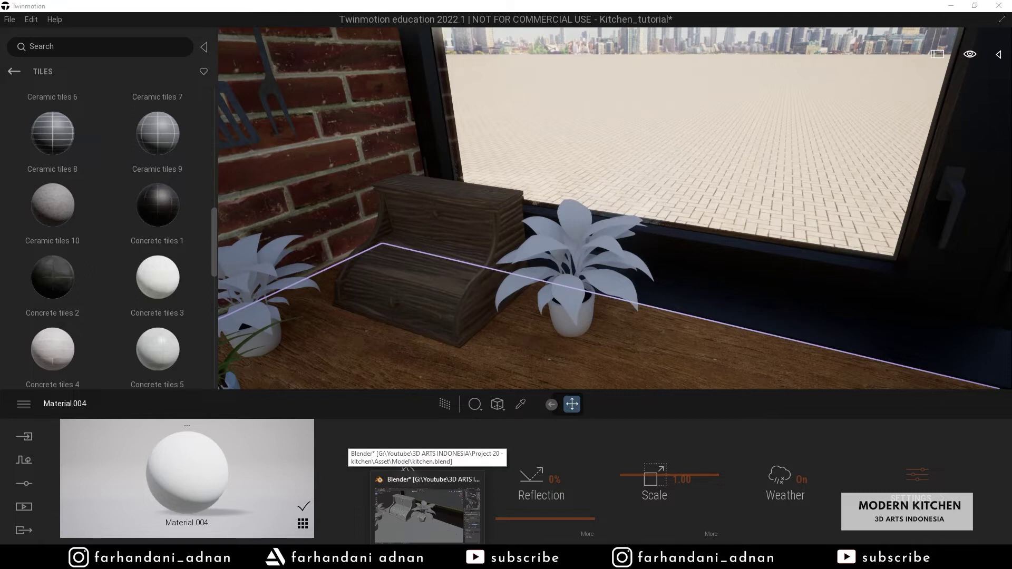
# - Switch to Blender and show the shader nodes of the leaf material in the Shading workspace
pyautogui.click(474, 477)
pyautogui.moveTo(451, 355); pyautogui.dragTo(463, 349, button='middle')
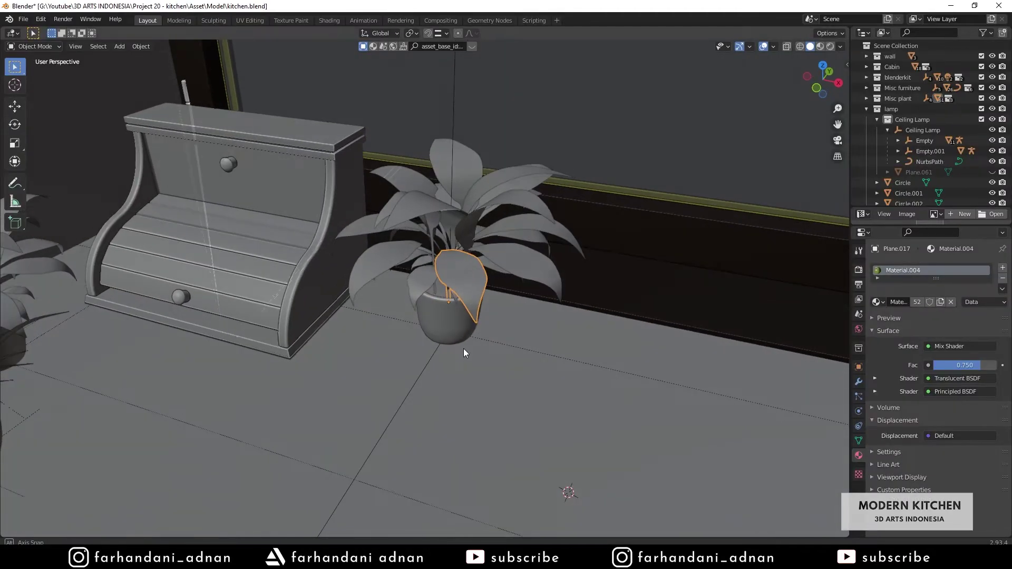
pyautogui.click(328, 20)
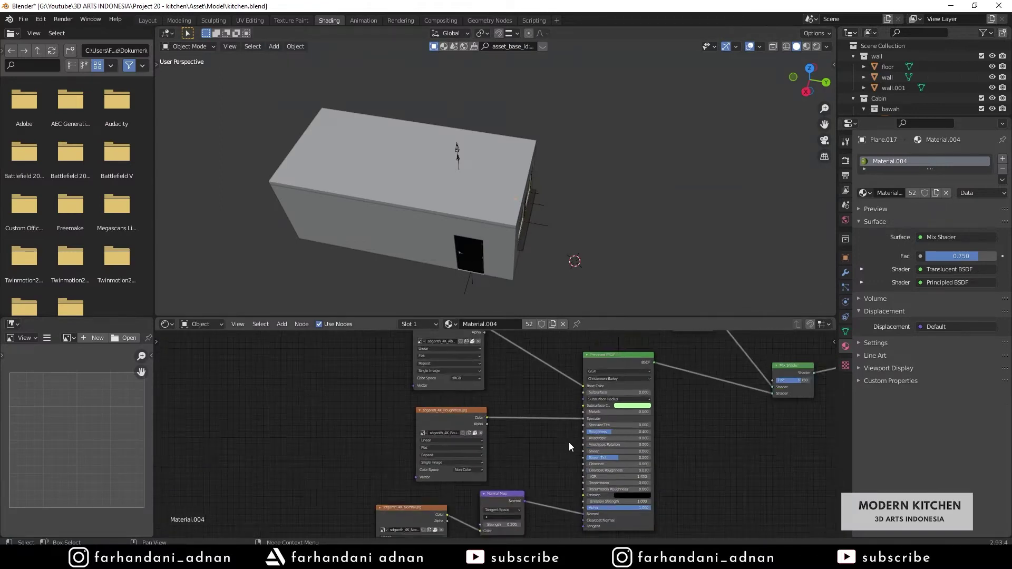
pyautogui.scroll(-5, 569, 443)
pyautogui.moveTo(657, 427); pyautogui.dragTo(637, 503, button='middle')
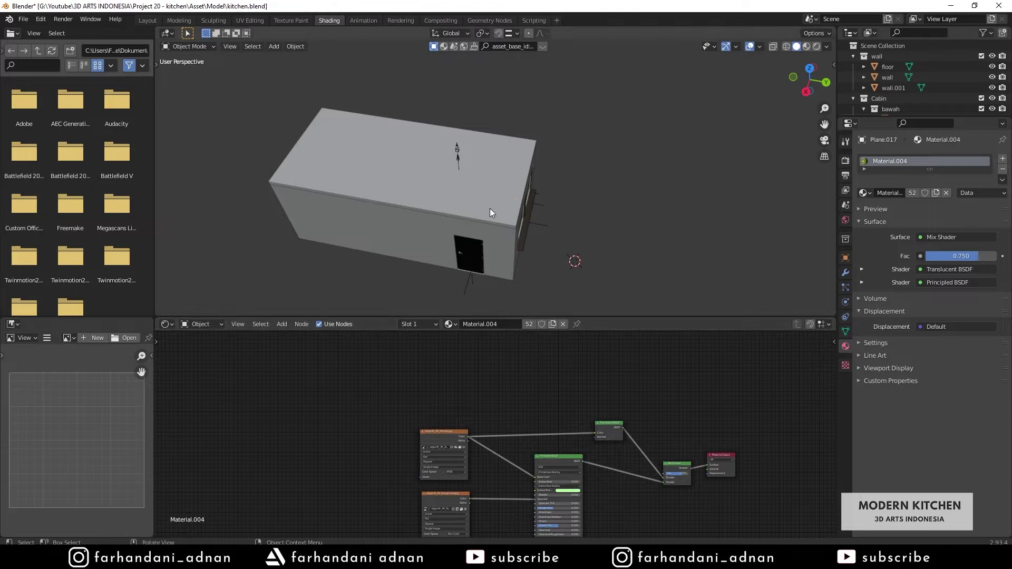
# - Frame the selected leaf of the potted plant in the Shading workspace's 3D view
pyautogui.scroll(5, 489, 208)
pyautogui.moveTo(509, 271); pyautogui.dragTo(586, 237, button='middle')
pyautogui.scroll(4, 612, 272)
pyautogui.keyDown('shift'); pyautogui.moveTo(592, 283); pyautogui.dragTo(585, 151, button='middle'); pyautogui.keyUp('shift')
pyautogui.scroll(3, 584, 151)
pyautogui.scroll(2, 546, 246)
pyautogui.keyDown('shift'); pyautogui.moveTo(546, 245); pyautogui.dragTo(550, 121, button='middle'); pyautogui.keyUp('shift')
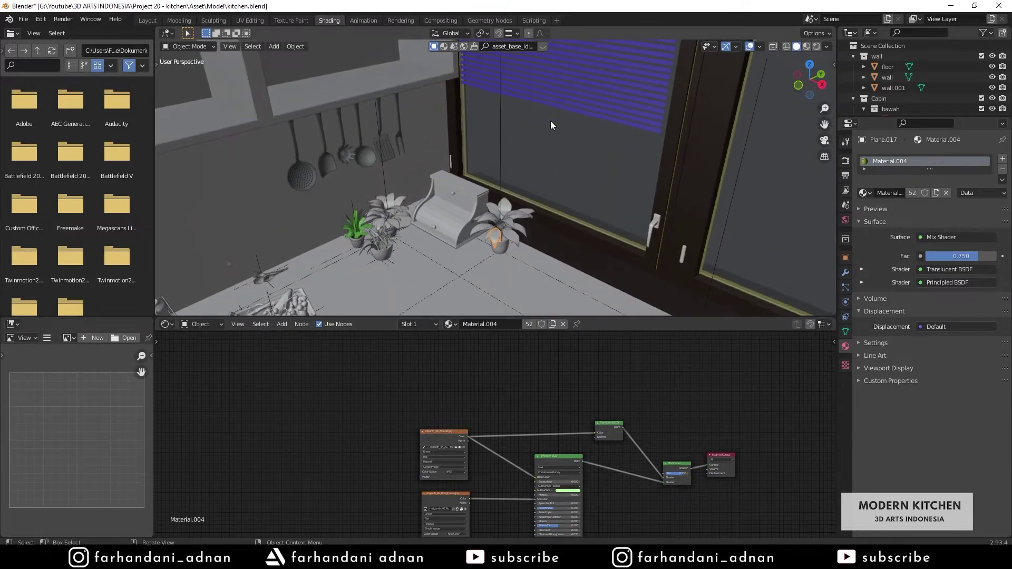
pyautogui.press('KP_Decimal')
pyautogui.scroll(-2, 550, 121)
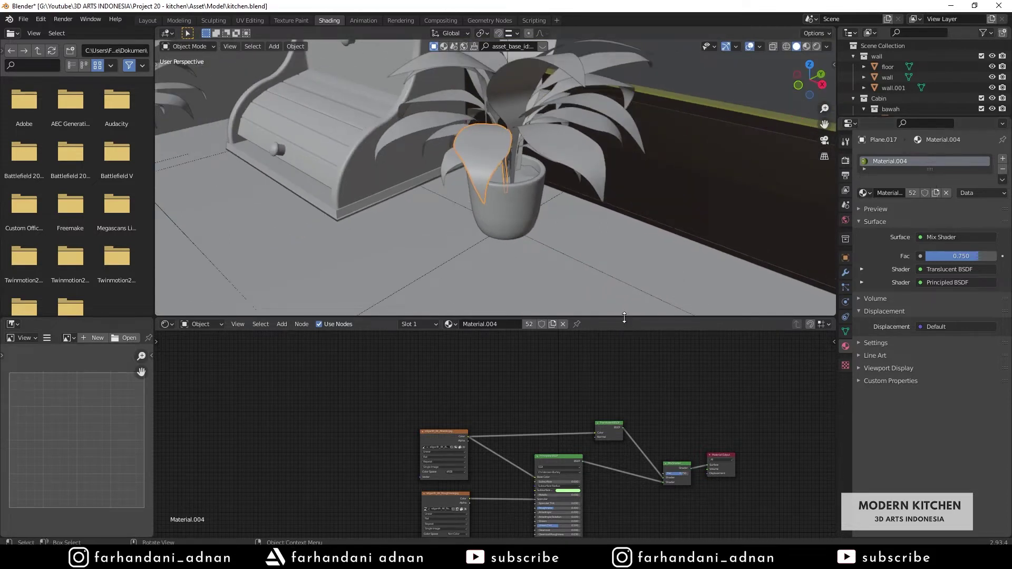
# - Enlarge the node editor and examine the leaf material's sdganth_4K_Albedo.jpg image texture node
pyautogui.moveTo(624, 317); pyautogui.dragTo(624, 260)
pyautogui.scroll(3, 479, 444)
pyautogui.scroll(5, 480, 444)
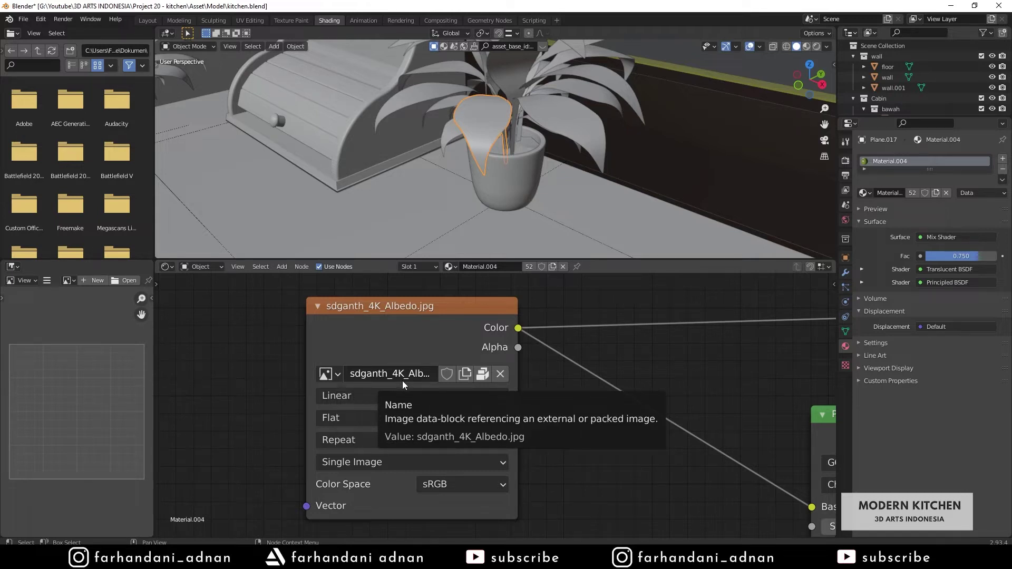
pyautogui.moveTo(344, 308); pyautogui.dragTo(363, 318)
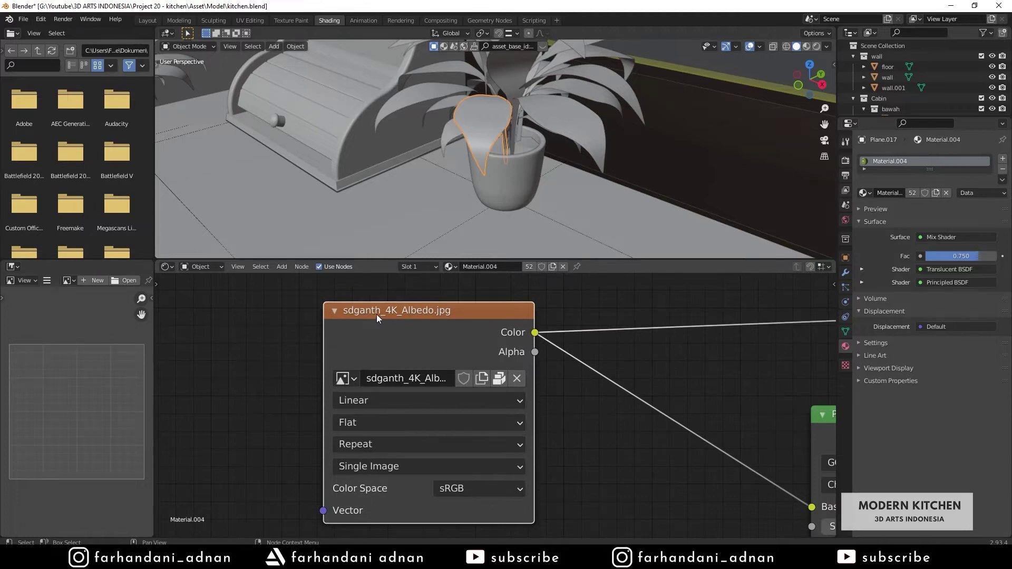
pyautogui.moveTo(405, 314); pyautogui.dragTo(392, 321)
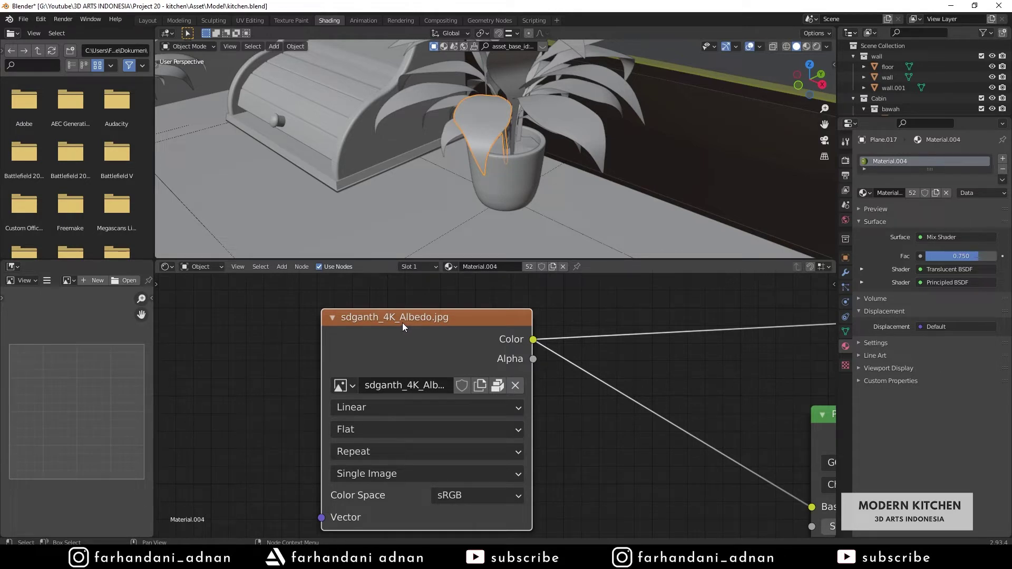
# - Switch to File Explorer and browse the Project 20 - kitchen folder to Asset > Model > assets > models, checking the Material folder on the way
pyautogui.click(263, 557)
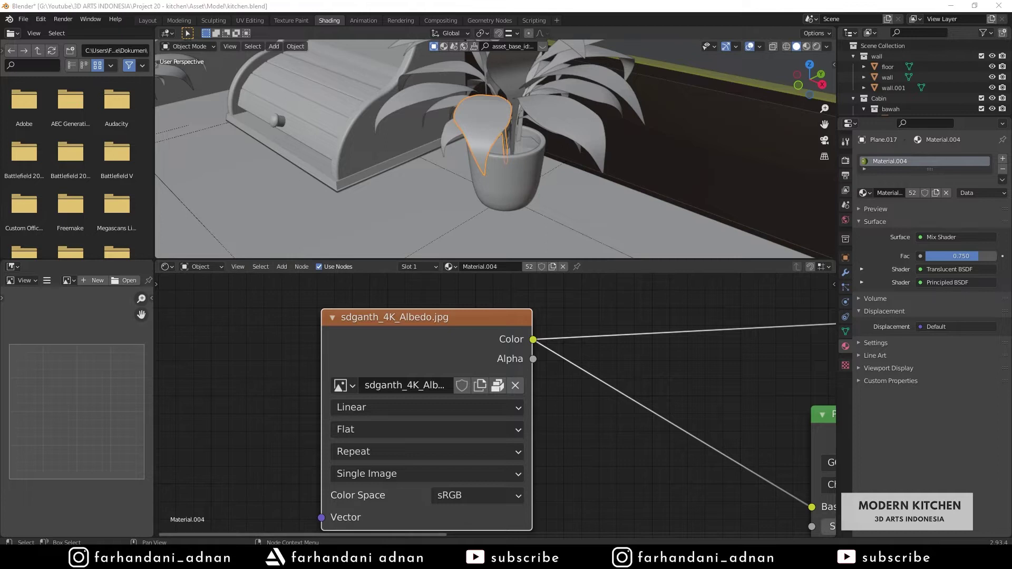
pyautogui.doubleClick(160, 146)
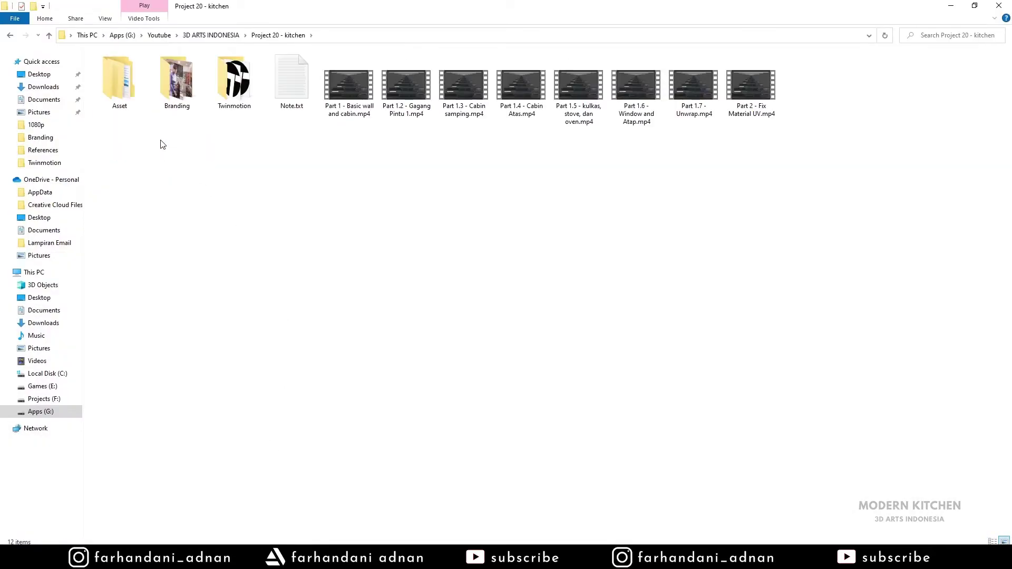
pyautogui.doubleClick(123, 93)
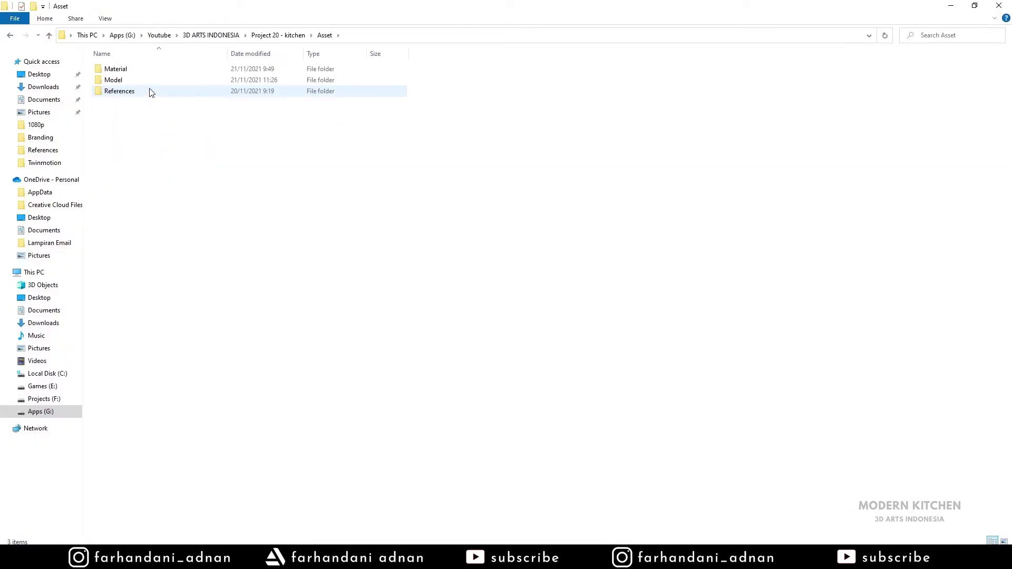
pyautogui.doubleClick(116, 69)
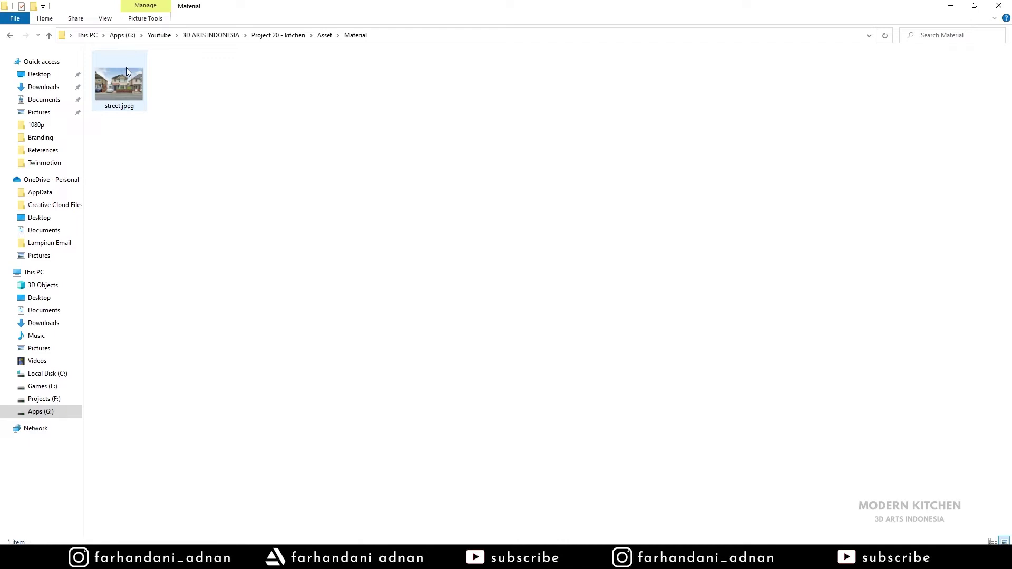
pyautogui.click(10, 35)
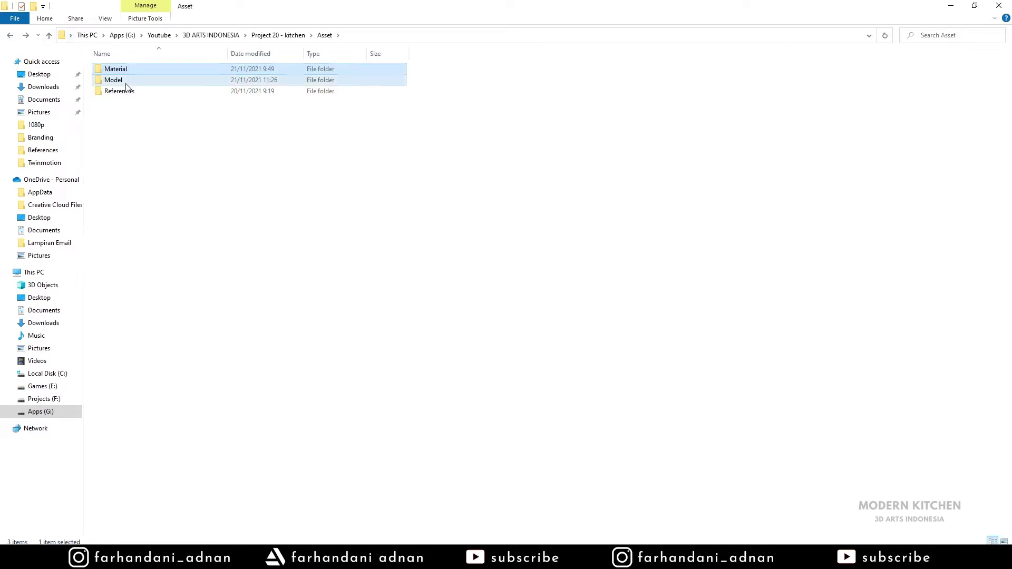
pyautogui.doubleClick(124, 80)
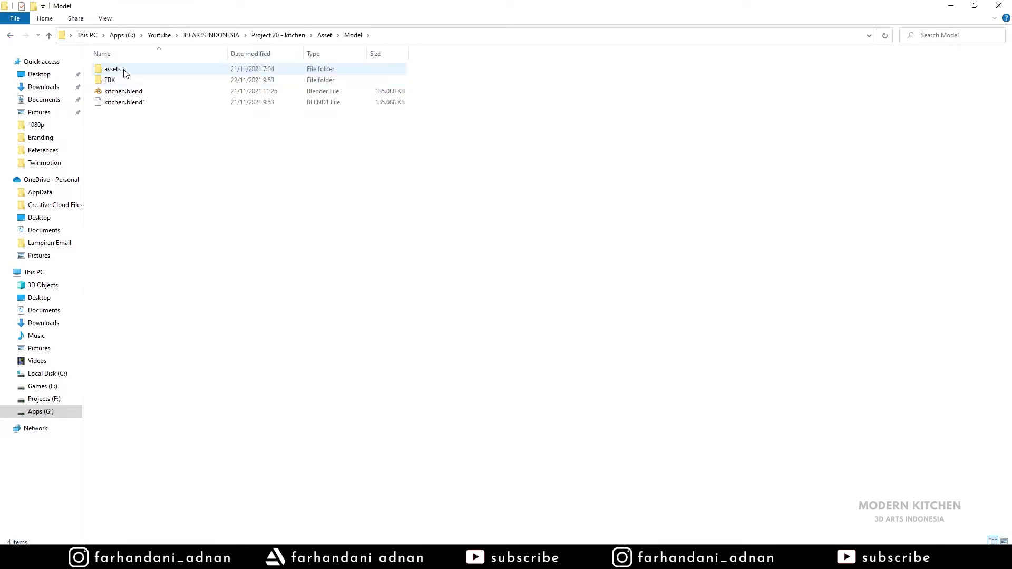
pyautogui.doubleClick(125, 73)
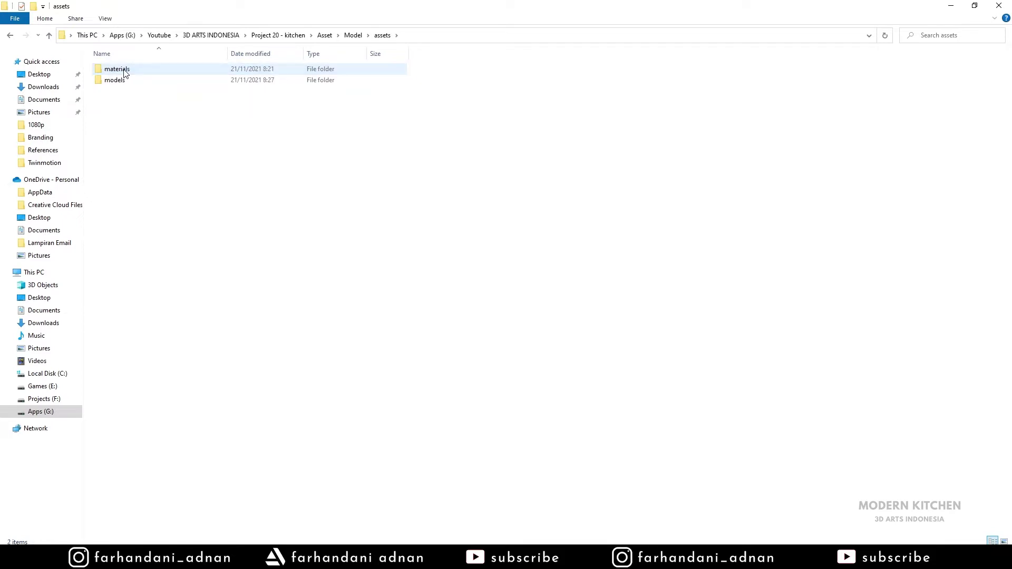
pyautogui.doubleClick(125, 82)
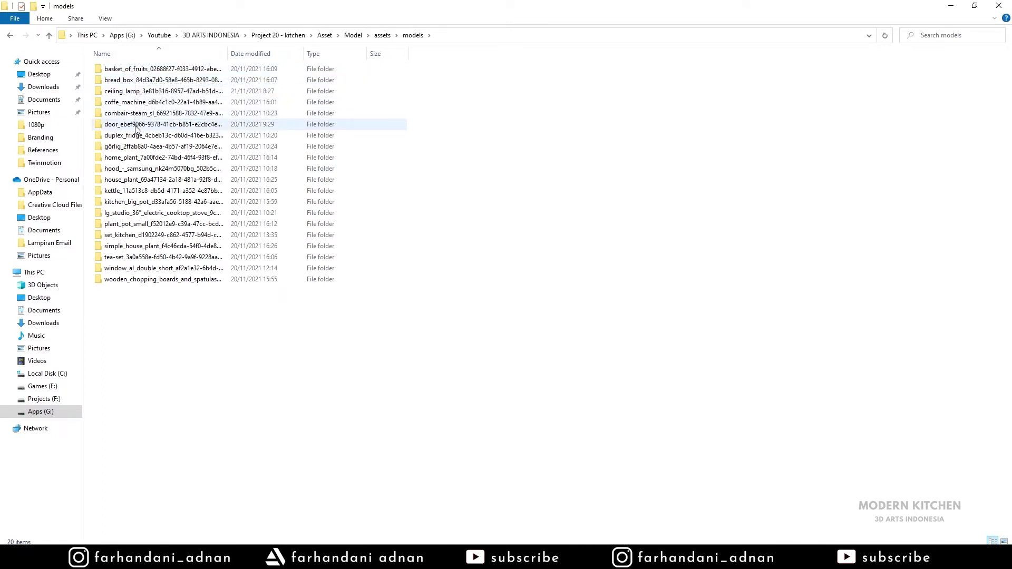
# - Return to Blender and check which Misc plant collection in the Outliner contains the potted plant's leaf and pot
pyautogui.hotkey('alt', 'Tab')
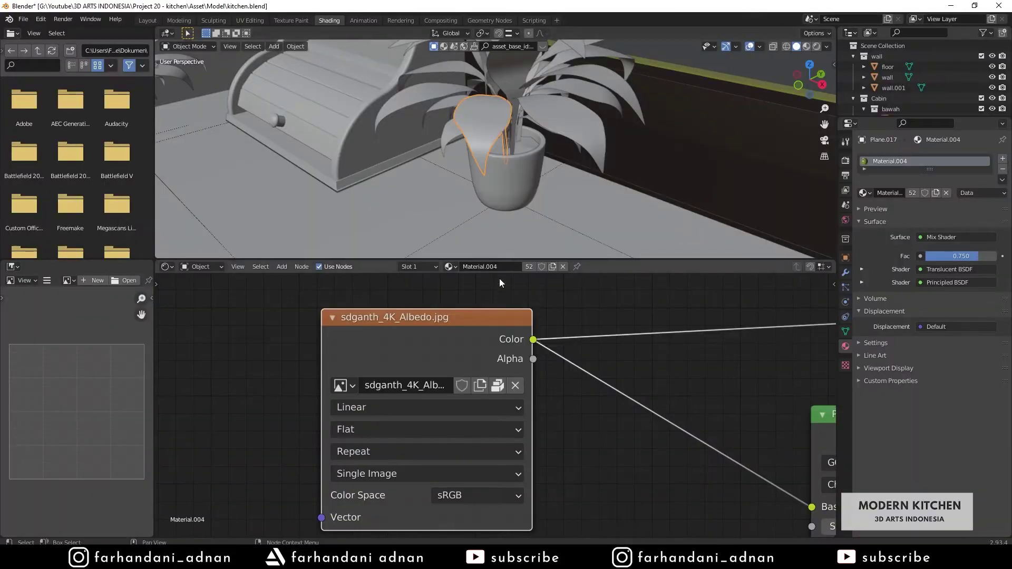
pyautogui.click(511, 181)
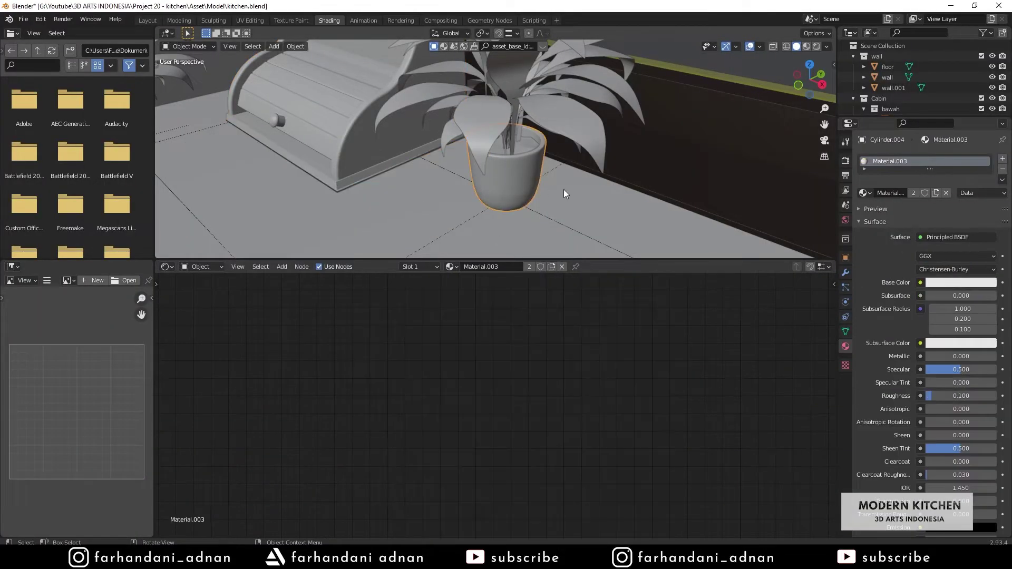
pyautogui.moveTo(886, 119); pyautogui.dragTo(888, 376)
pyautogui.scroll(-15, 907, 327)
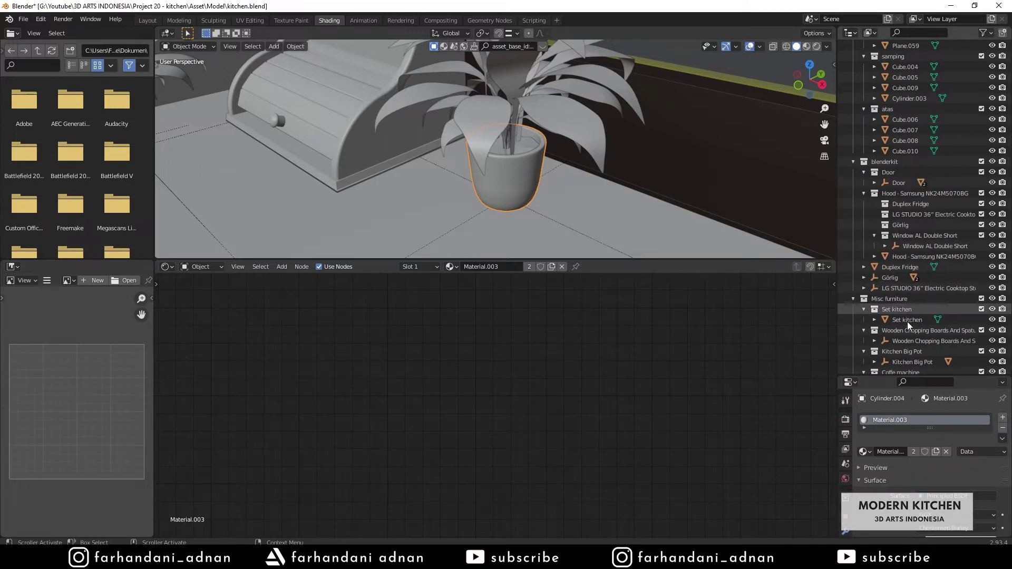
pyautogui.scroll(-5, 909, 340)
pyautogui.click(504, 140)
pyautogui.click(503, 137)
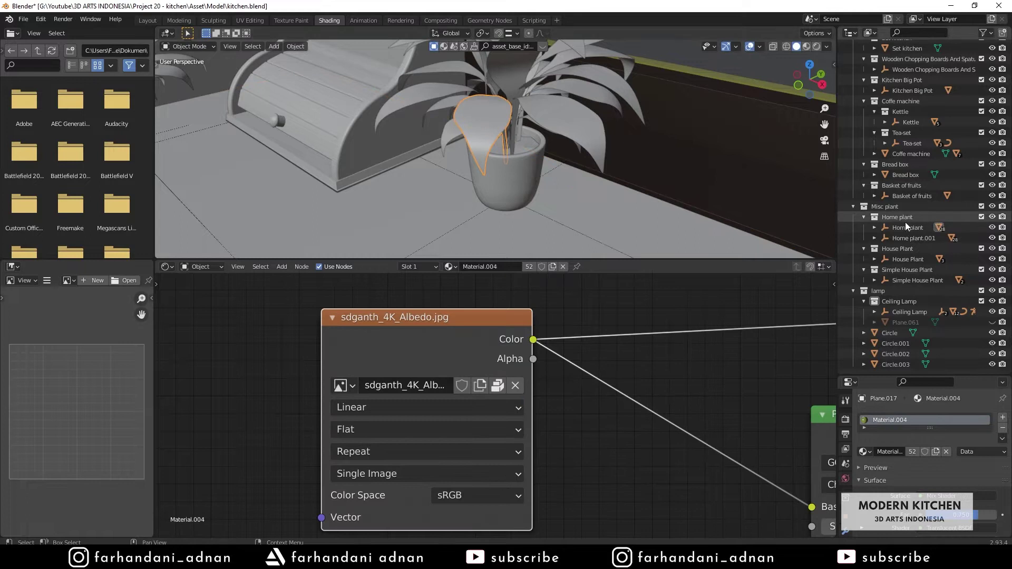
pyautogui.click(509, 179)
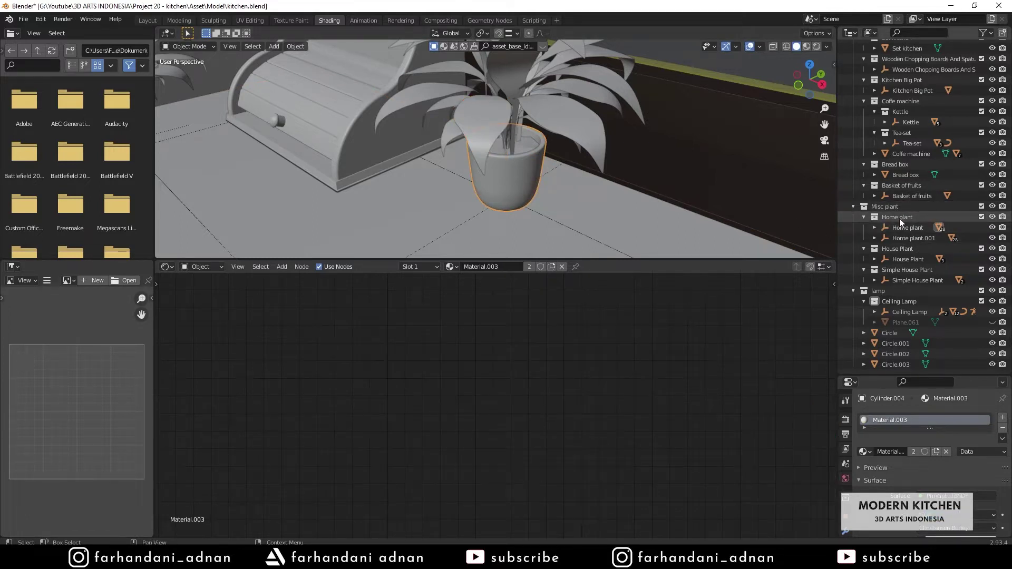
# - Switch back to File Explorer and open the textures folder inside the home_plant model folder
pyautogui.hotkey('alt', 'Tab')
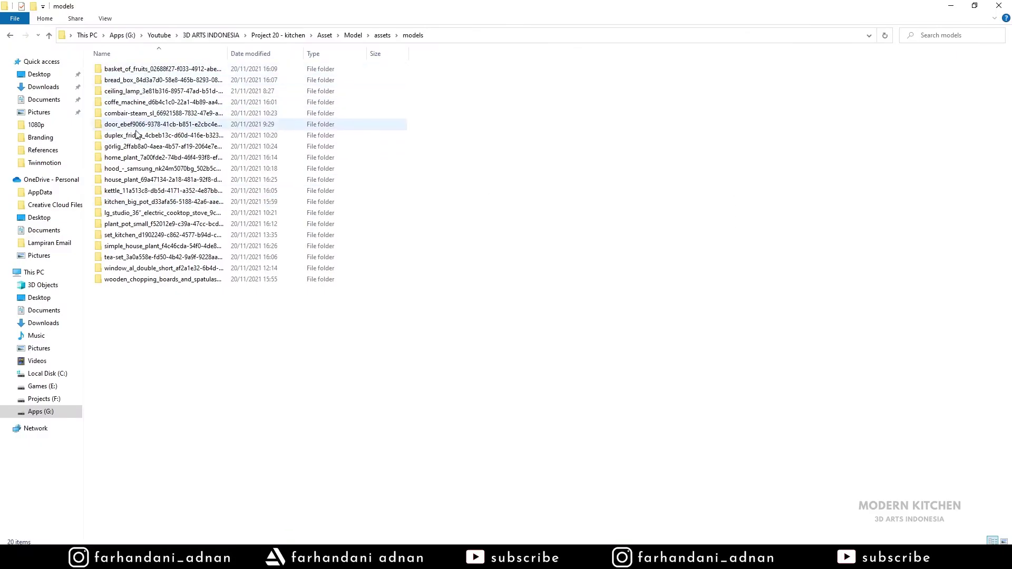
pyautogui.click(146, 158)
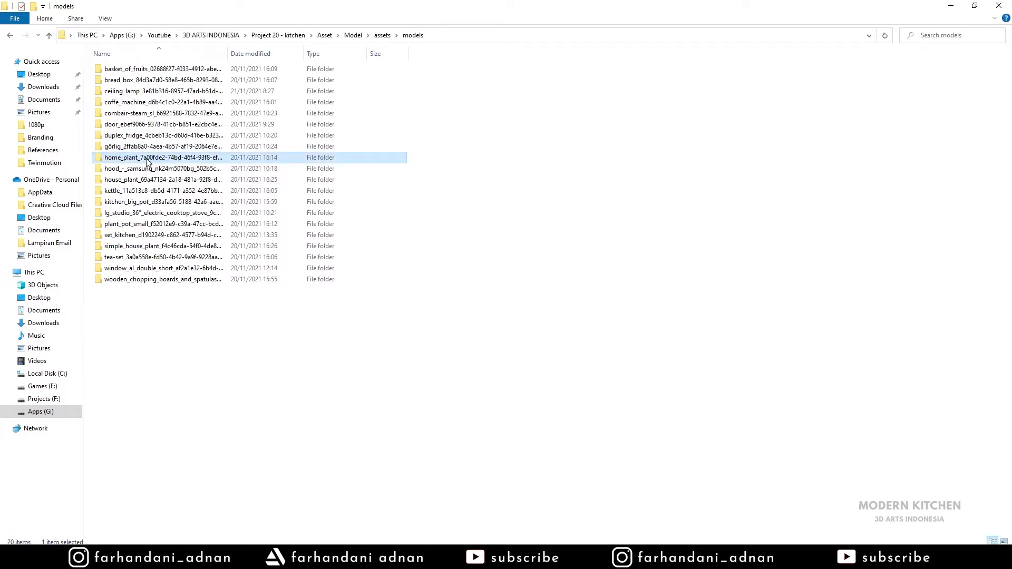
pyautogui.doubleClick(147, 159)
pyautogui.doubleClick(145, 70)
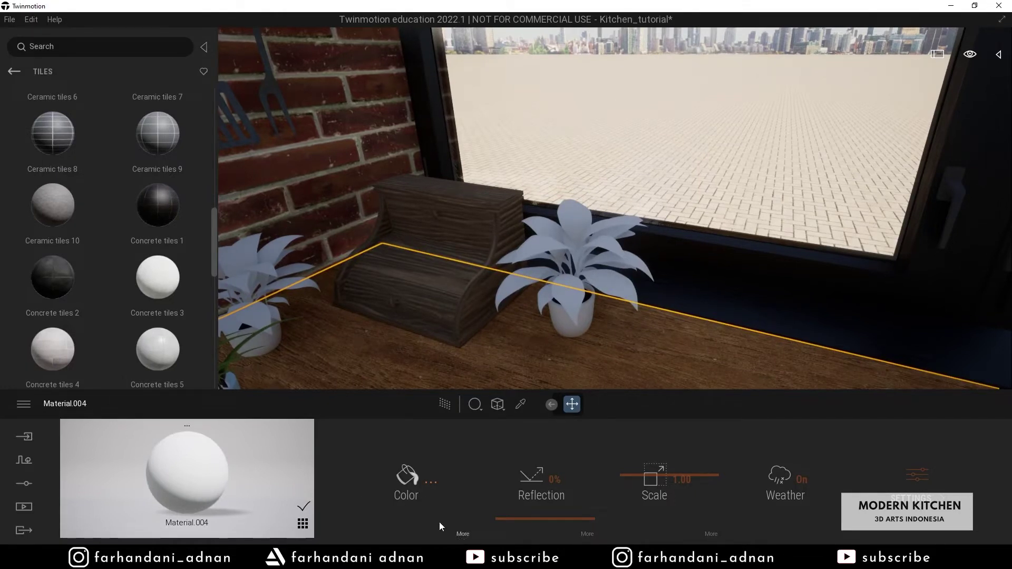
# - In Twinmotion, start choosing a colour texture file for Material.004 and browse to the kitchen project's Asset > Model > assets > models folder
pyautogui.click(464, 534)
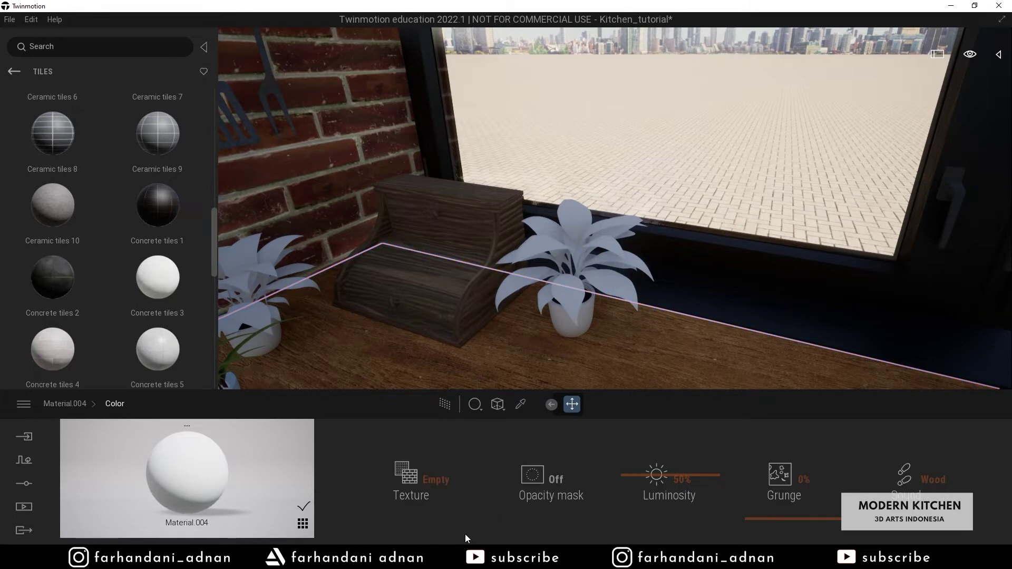
pyautogui.rightClick(421, 481)
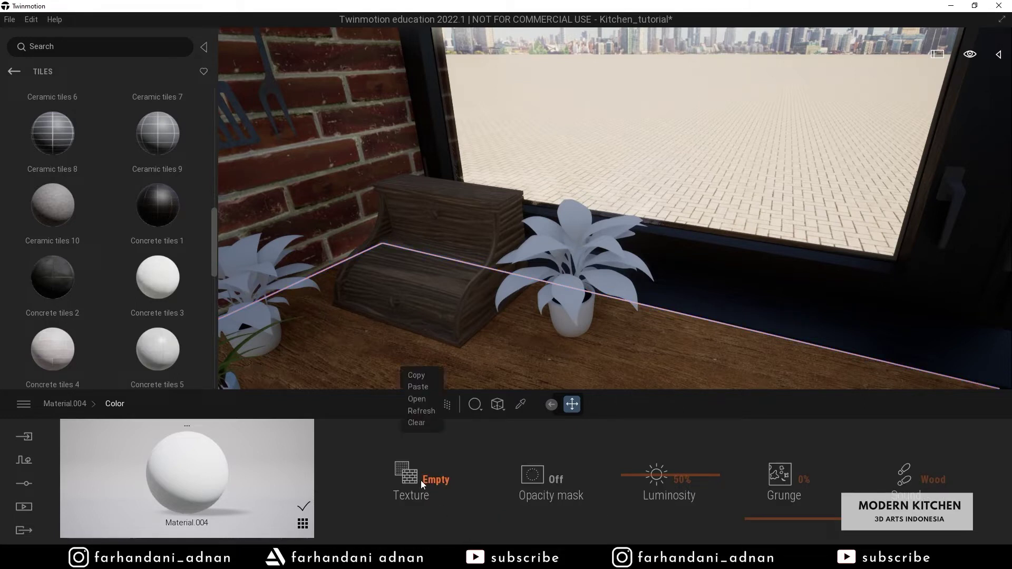
pyautogui.click(423, 399)
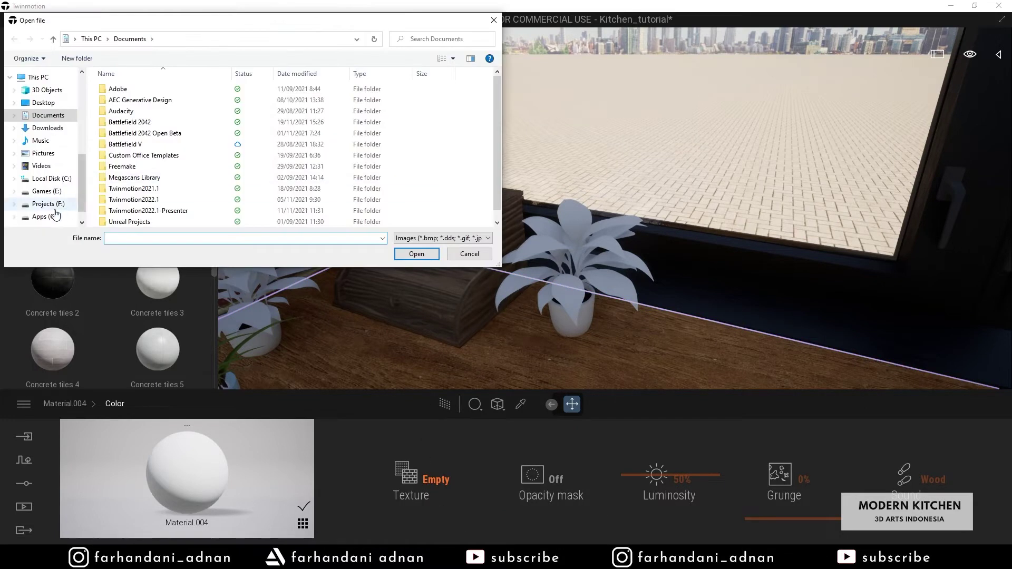
pyautogui.click(54, 216)
pyautogui.scroll(-5, 112, 211)
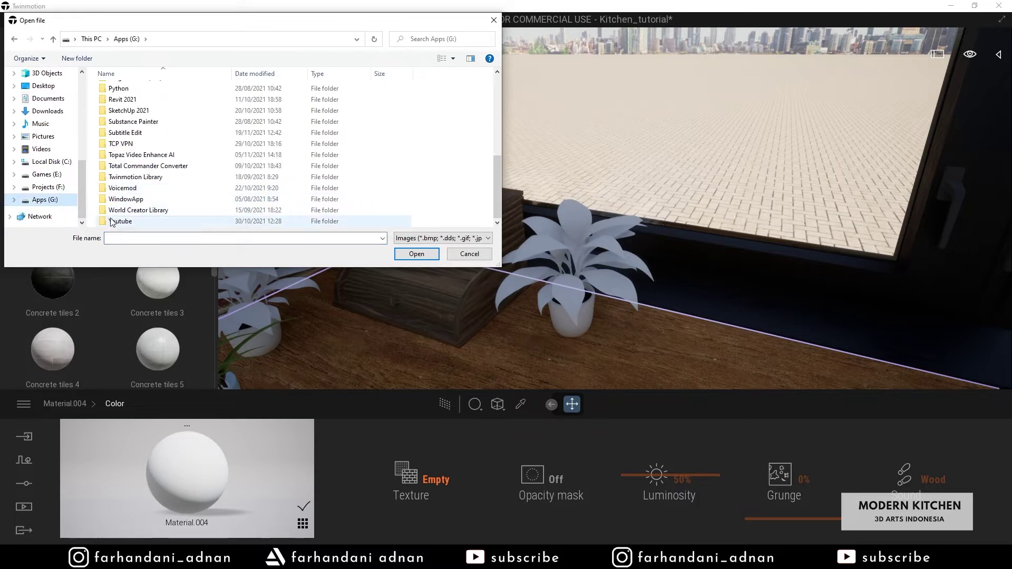
pyautogui.doubleClick(112, 221)
pyautogui.doubleClick(123, 100)
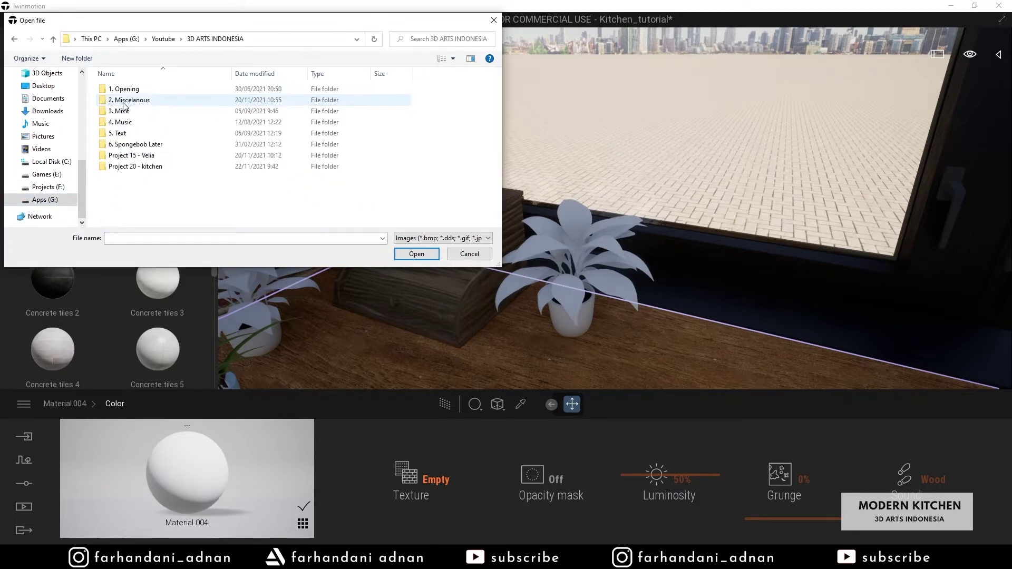
pyautogui.doubleClick(133, 167)
pyautogui.doubleClick(133, 105)
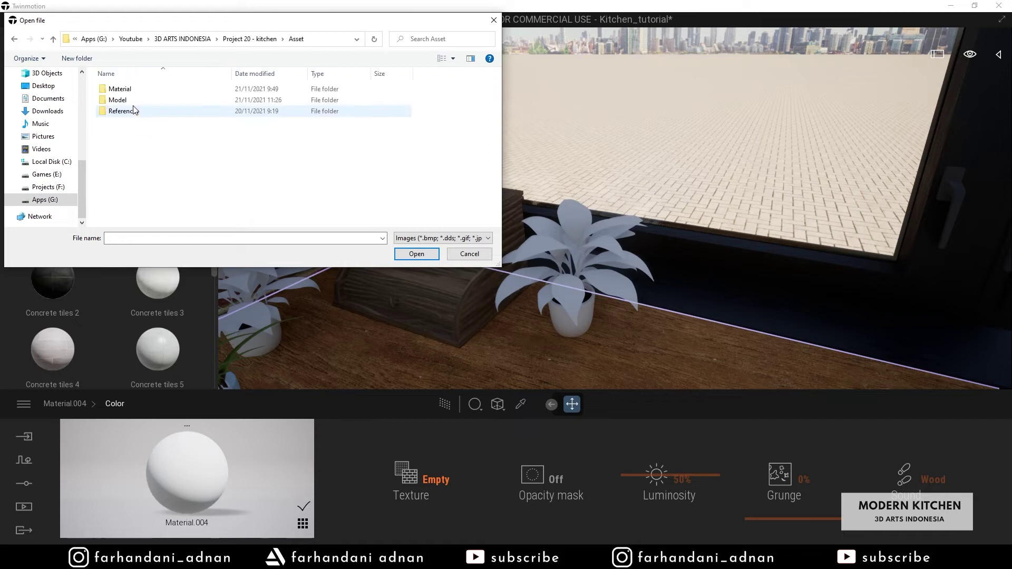
pyautogui.doubleClick(133, 99)
pyautogui.doubleClick(131, 90)
pyautogui.doubleClick(132, 100)
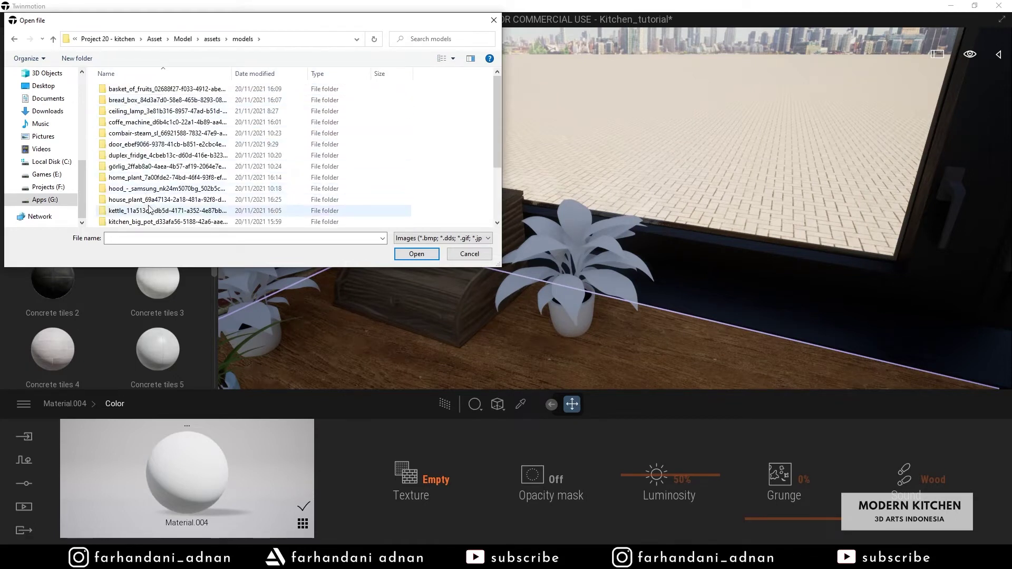
# - Load sdganth_4K_Albedo.jpg from the home_plant textures_1k folder as Material.004's colour texture, and view the plant up close
pyautogui.doubleClick(154, 178)
pyautogui.doubleClick(138, 90)
pyautogui.click(119, 102)
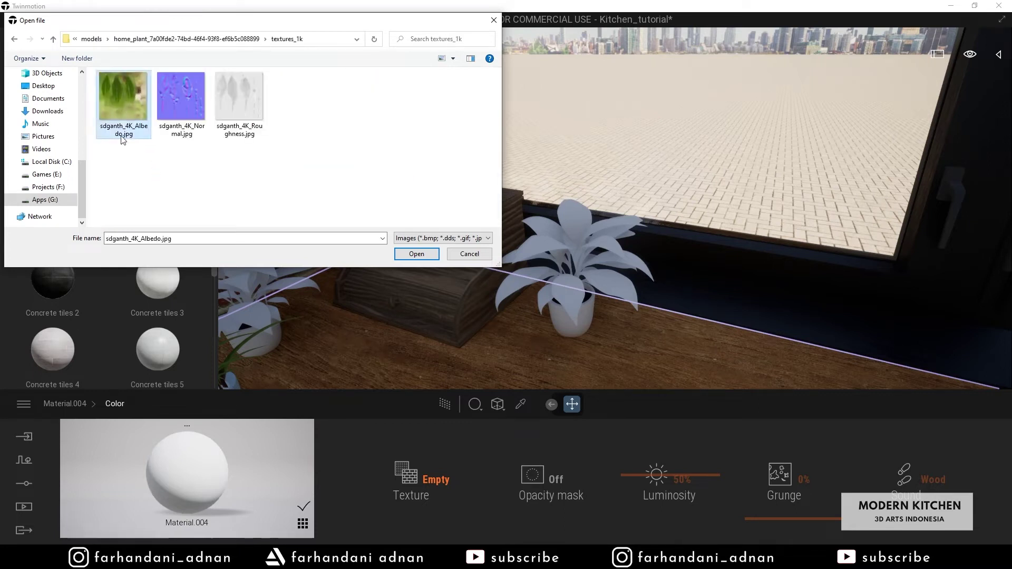
pyautogui.click(417, 254)
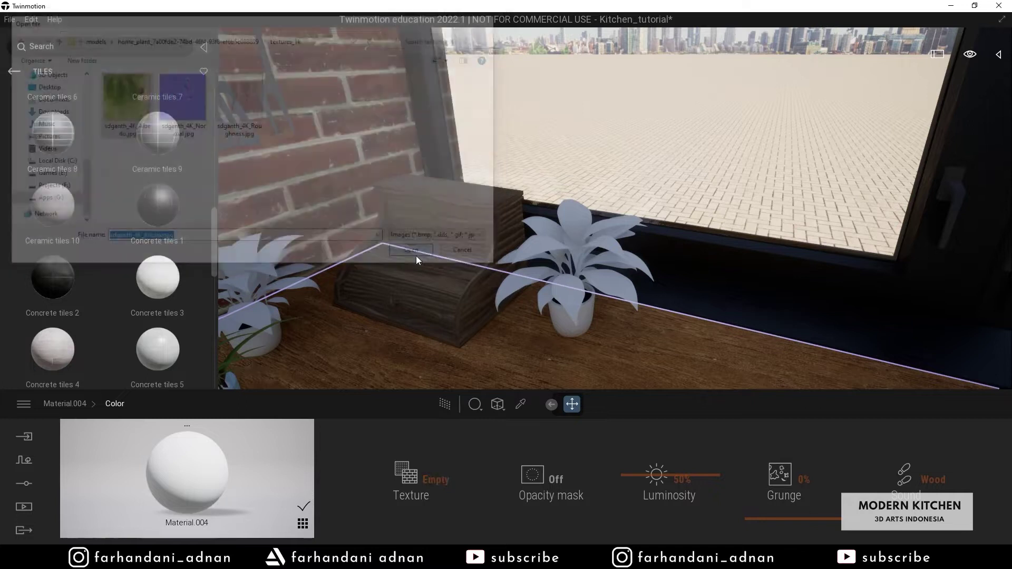
pyautogui.moveTo(421, 276); pyautogui.dragTo(485, 337, button='right')
pyautogui.moveTo(754, 295)
pyautogui.mouseDown(button='right')
pyautogui.moveTo(753, 316)
pyautogui.moveTo(754, 283)
pyautogui.mouseUp(button='right')
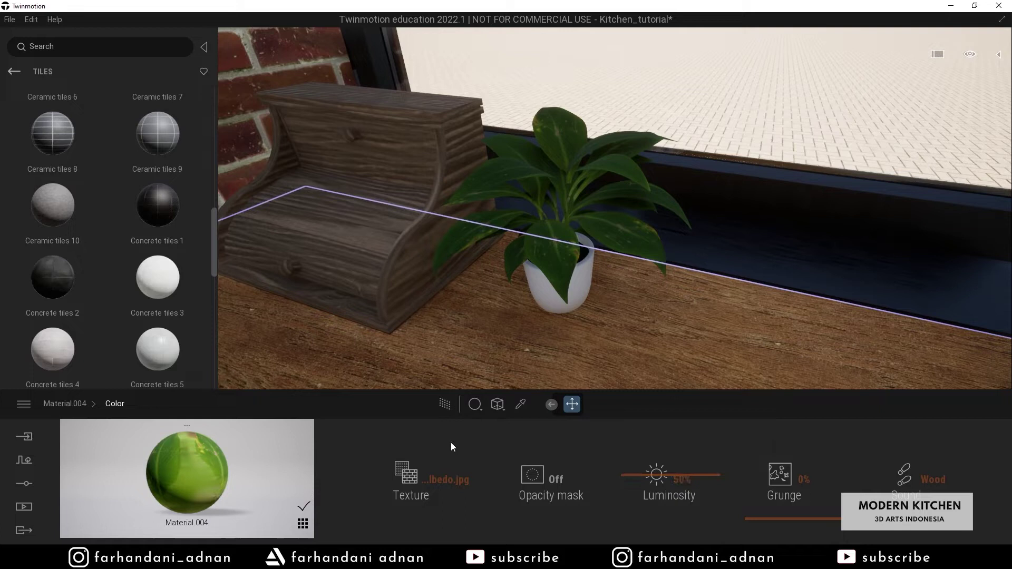
# - Clear Material.004's default reflection texture and load sdganth_4K_Roughness.jpg in its place
pyautogui.click(75, 404)
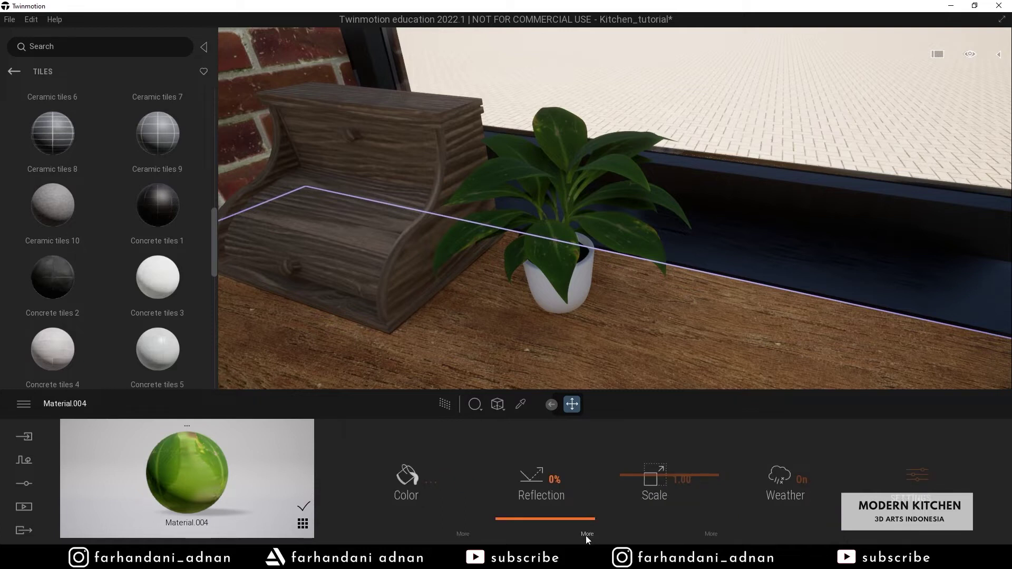
pyautogui.click(587, 538)
pyautogui.rightClick(652, 488)
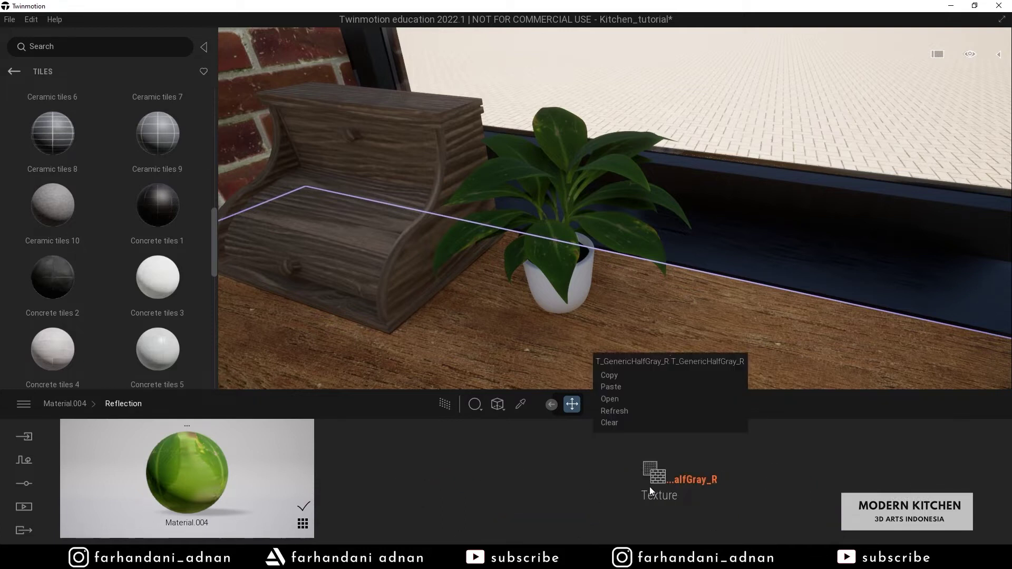
pyautogui.click(623, 424)
pyautogui.click(656, 471)
pyautogui.click(662, 399)
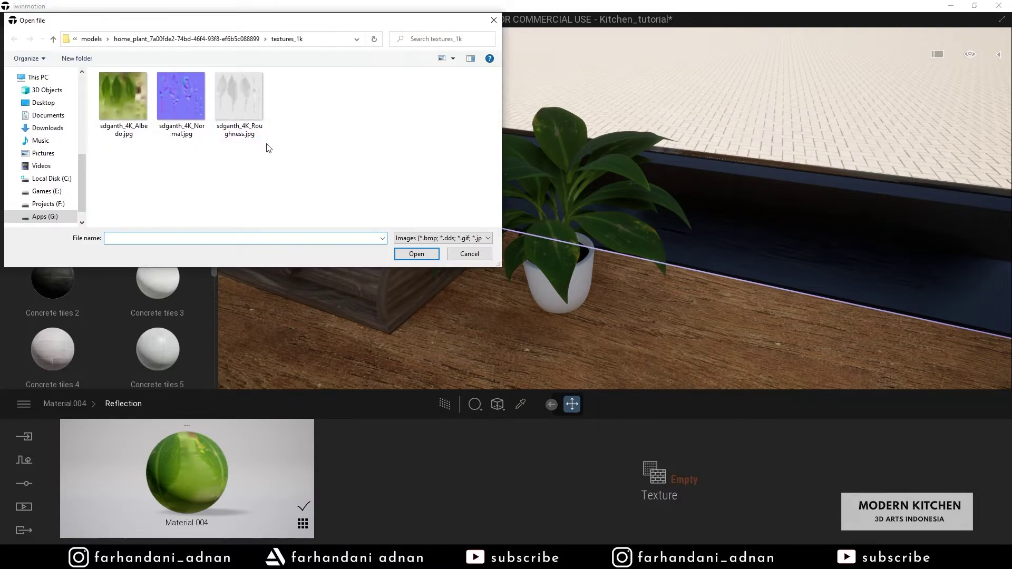
pyautogui.click(246, 113)
pyautogui.click(406, 255)
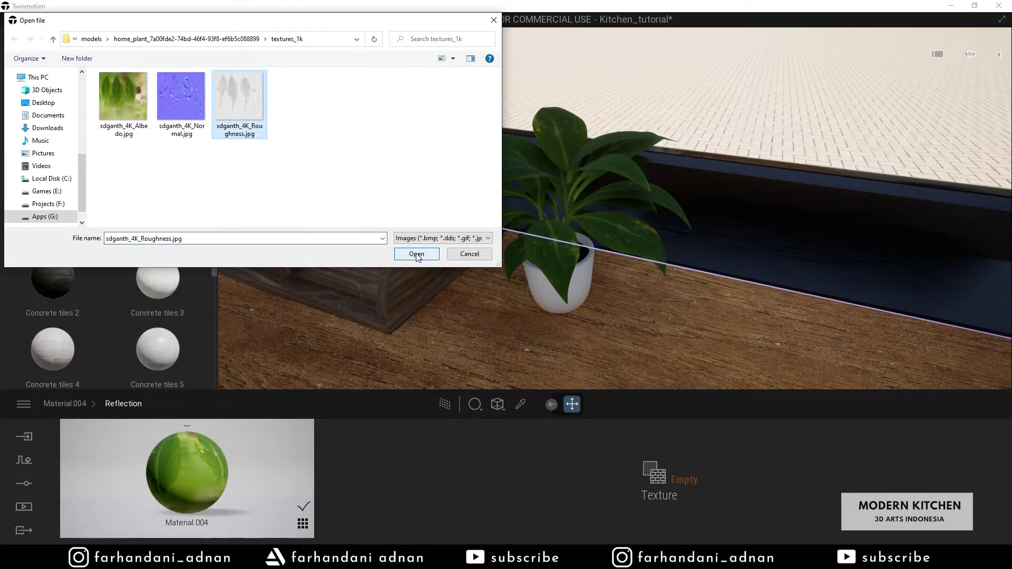
# - Open the file options of the normal map in Material.004's Bump settings
pyautogui.click(65, 404)
pyautogui.click(929, 490)
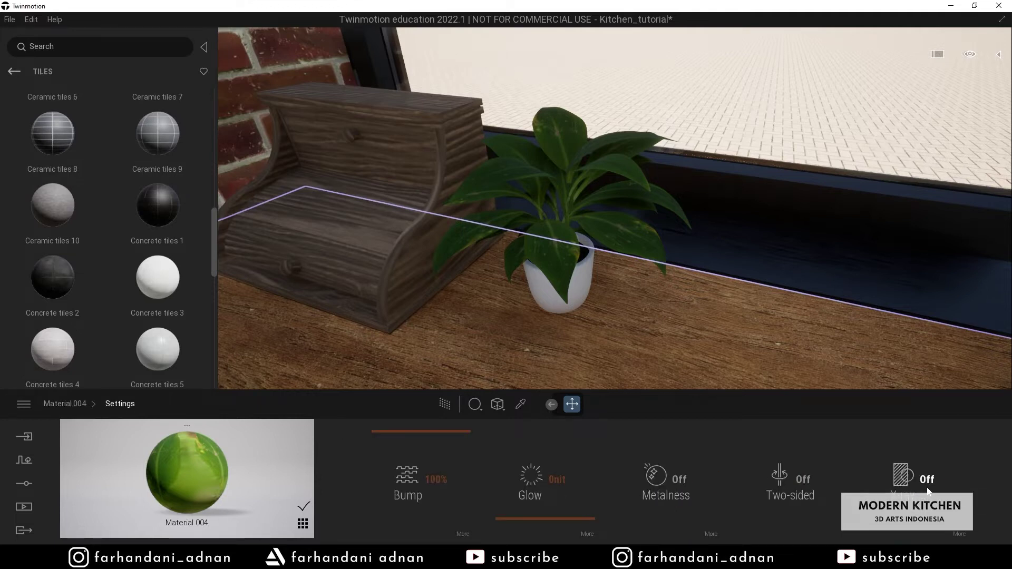
pyautogui.click(463, 534)
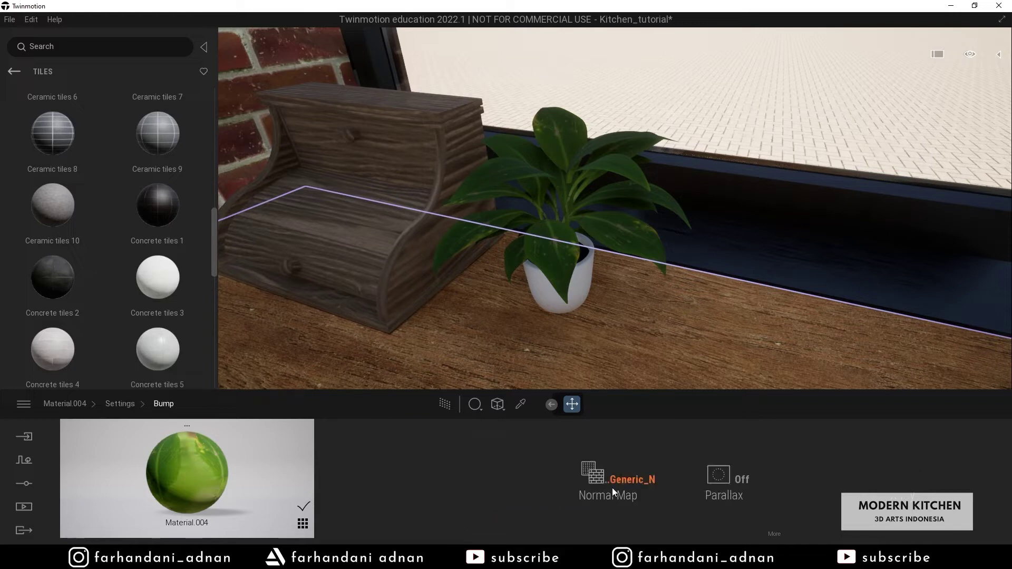
pyautogui.click(594, 477)
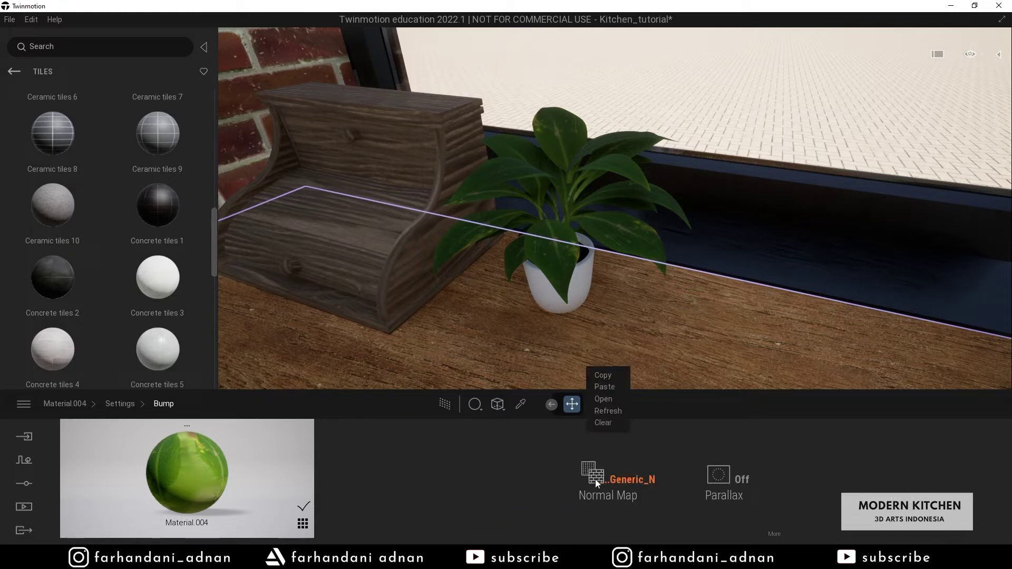
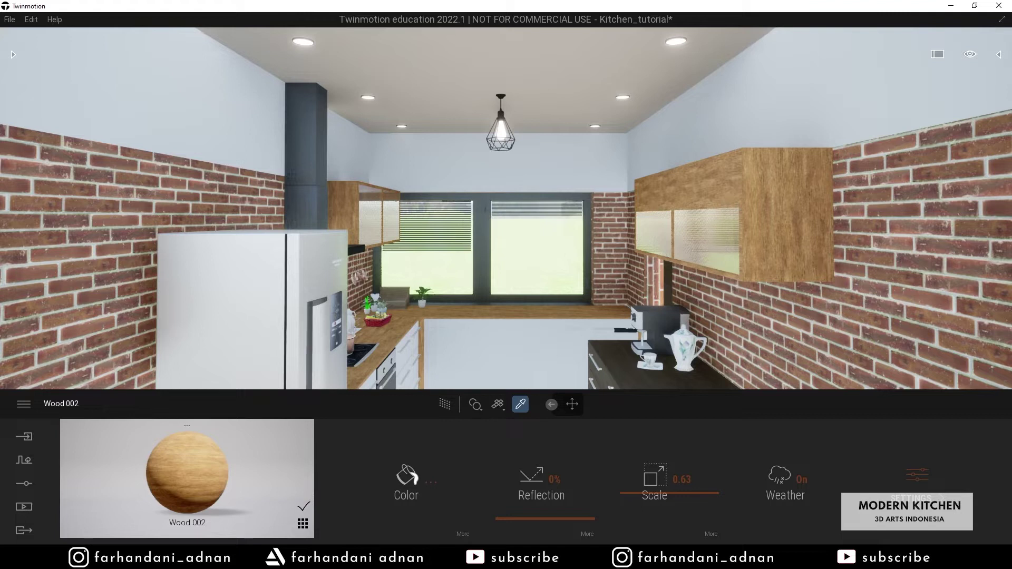
# - Sample the material of a ceiling spotlight and examine the spotlights on the ceiling and beneath the wall cabinet
pyautogui.moveTo(506, 208); pyautogui.dragTo(568, 73, button='right')
pyautogui.press('w')
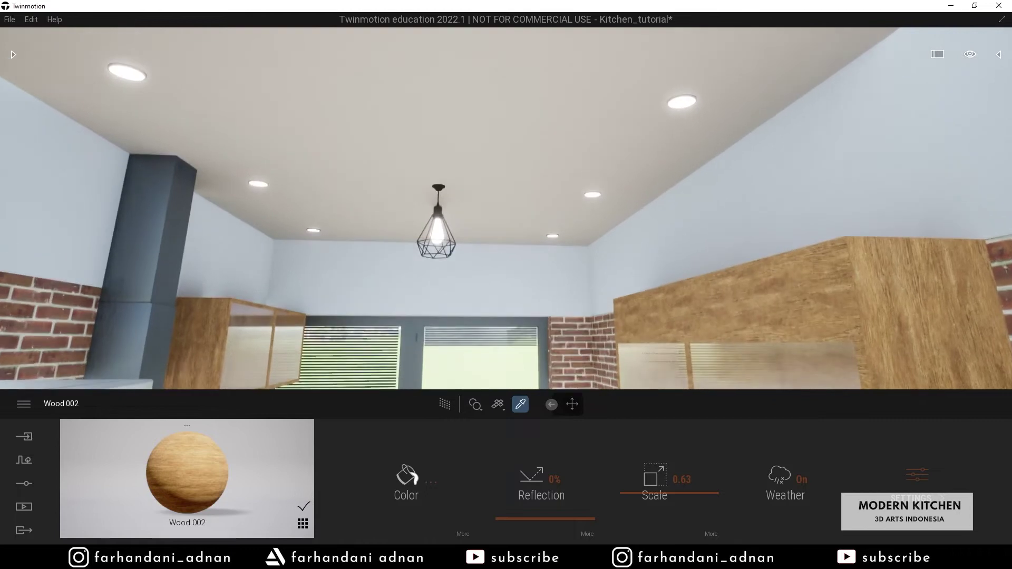
pyautogui.click(688, 100)
pyautogui.press('w')
pyautogui.moveTo(697, 169); pyautogui.dragTo(764, 147, button='right')
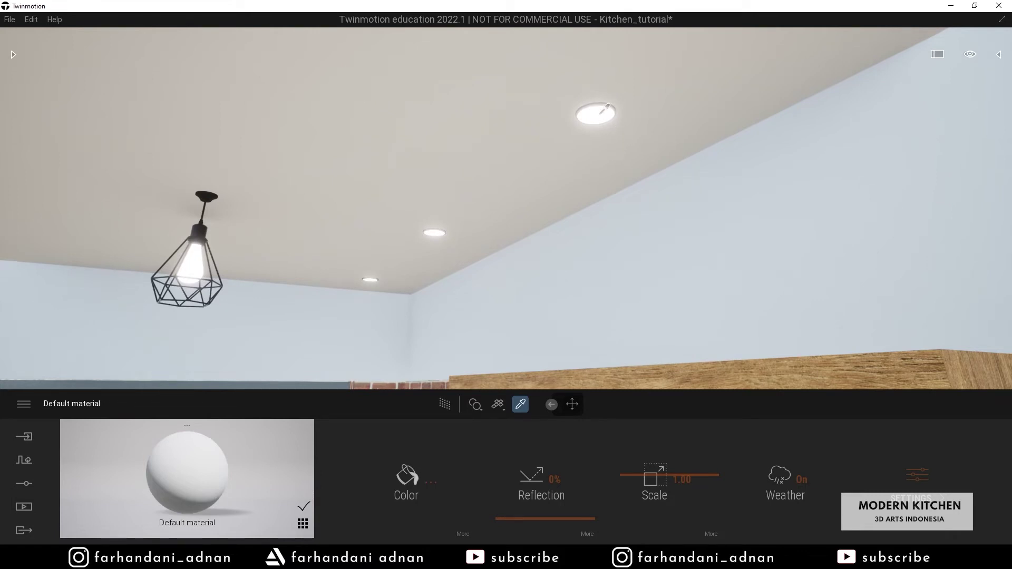
pyautogui.moveTo(605, 146); pyautogui.dragTo(600, 168, button='right')
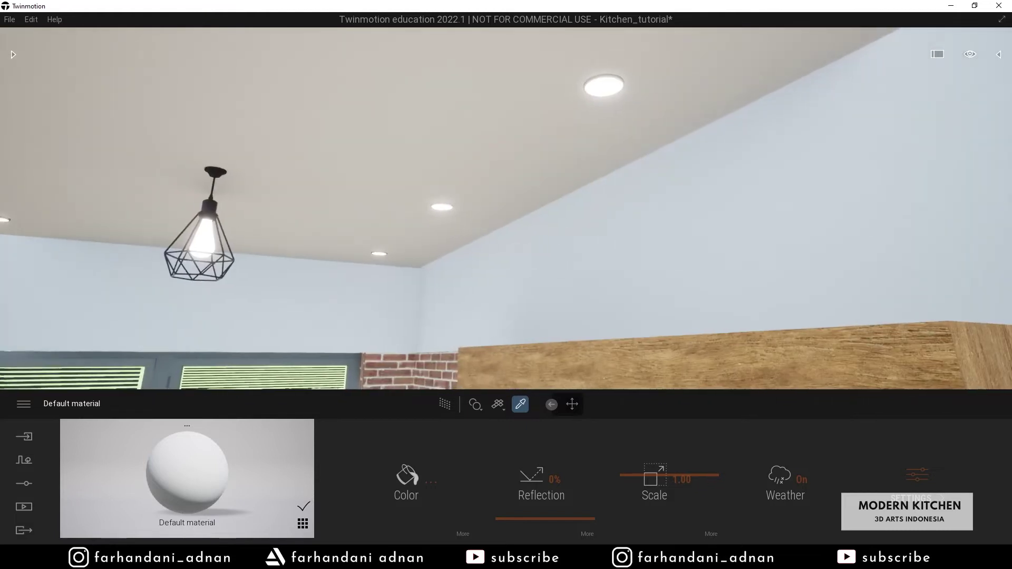
pyautogui.moveTo(615, 59); pyautogui.dragTo(717, 171, button='right')
pyautogui.moveTo(606, 157); pyautogui.dragTo(603, 157, button='right')
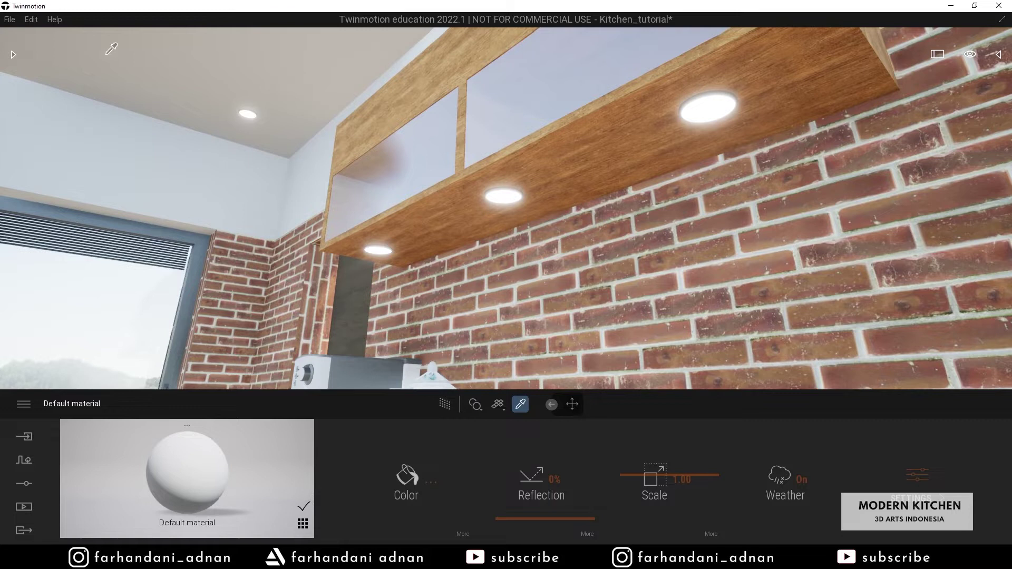
# - Look through the Neons category of the material library for the Neon 01 material
pyautogui.click(14, 54)
pyautogui.click(52, 129)
pyautogui.scroll(-6, 117, 262)
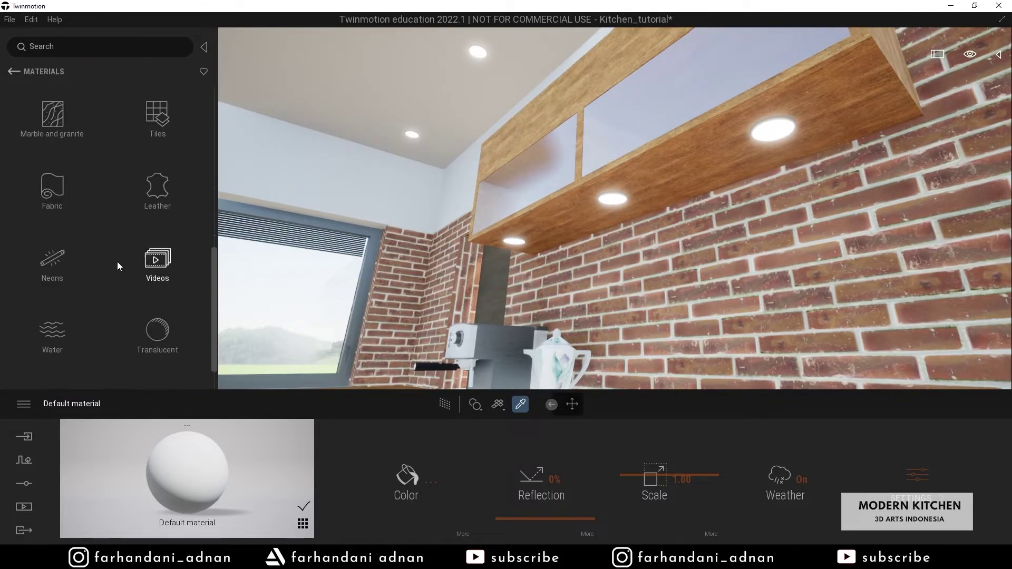
pyautogui.click(62, 266)
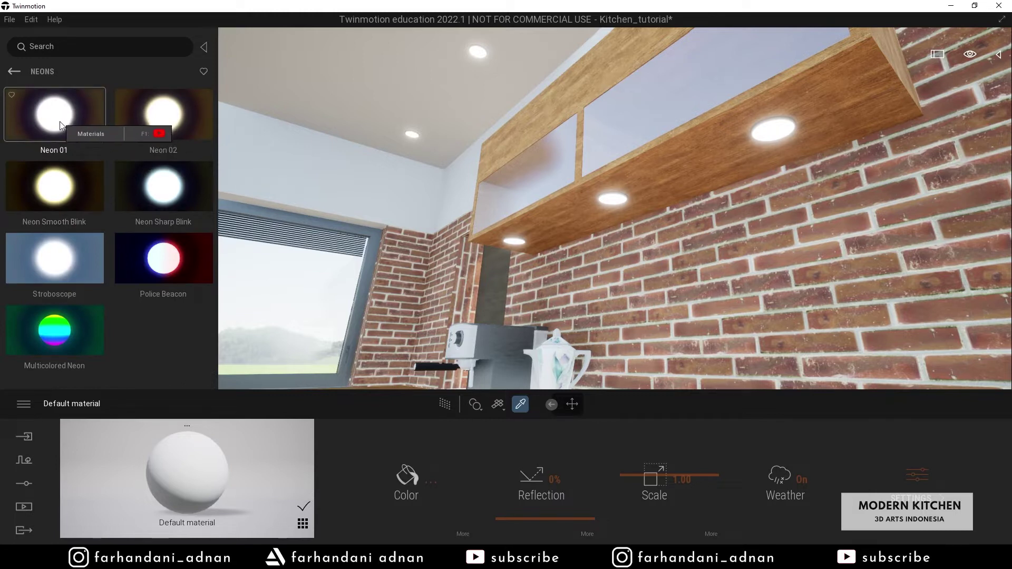
pyautogui.click(203, 48)
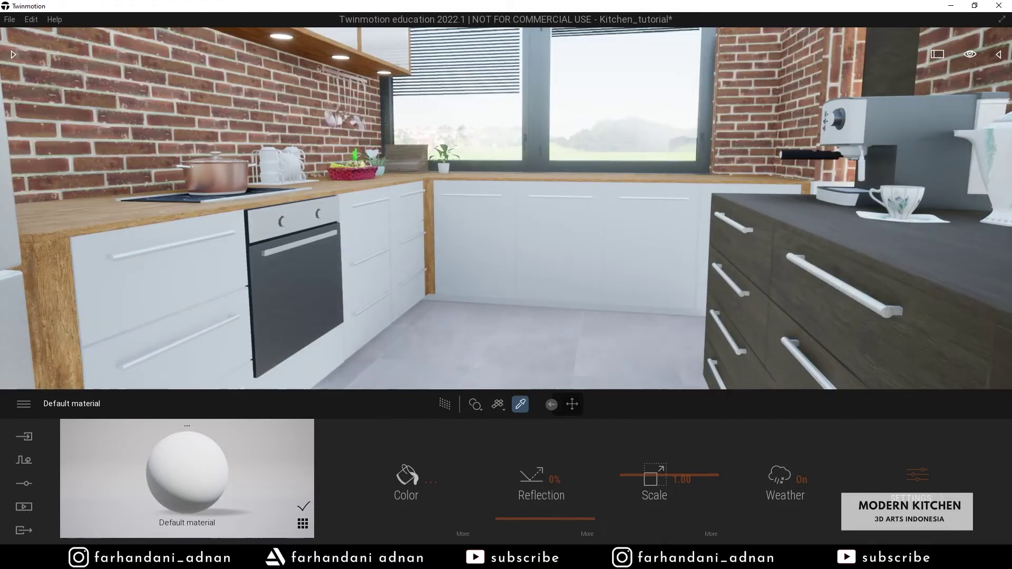
# - Review the kitchen interior towards the window, including the fridge, cabinets and worktops
pyautogui.press('Up')
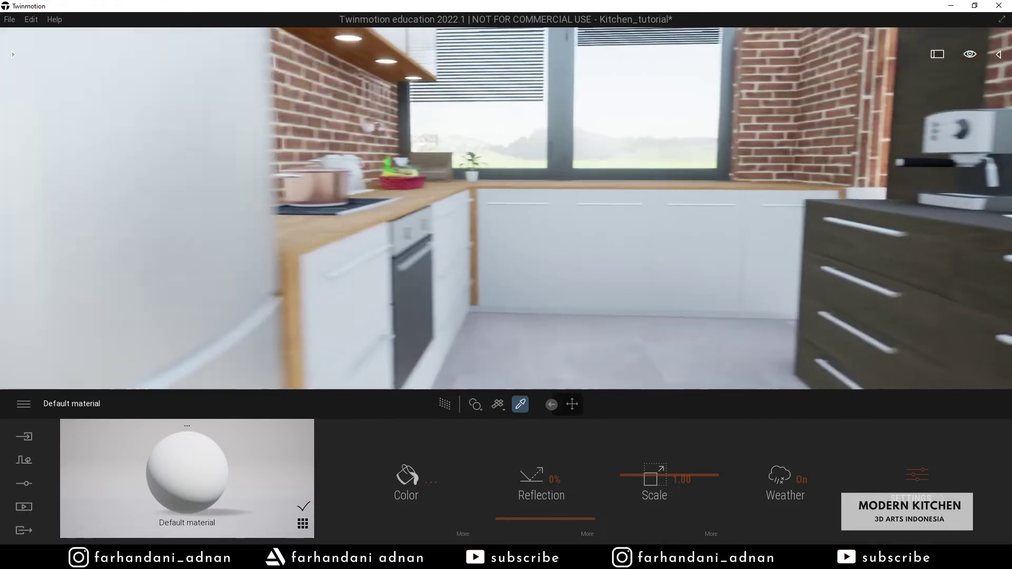
pyautogui.press('s')
pyautogui.press('e')
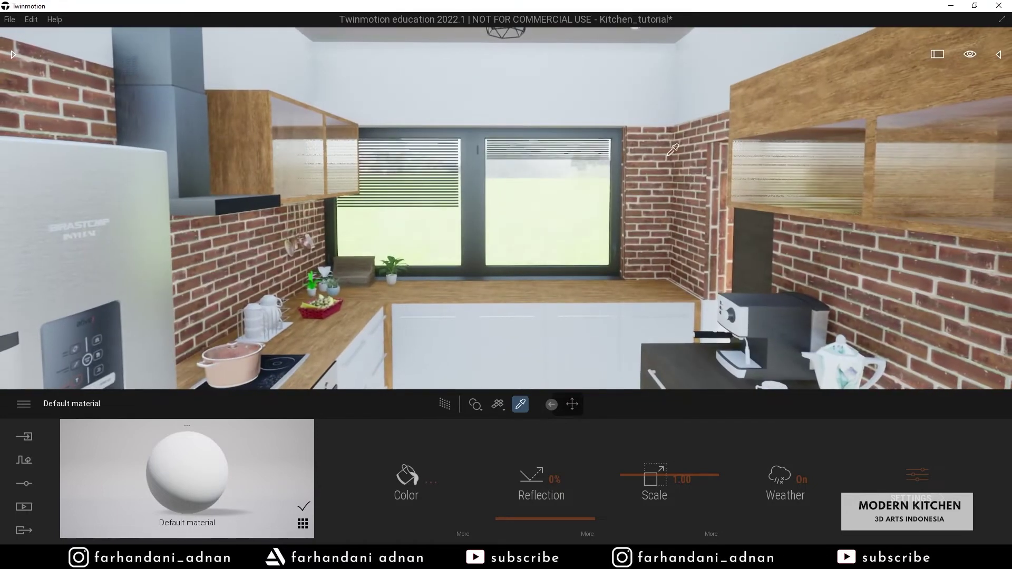
pyautogui.click(970, 53)
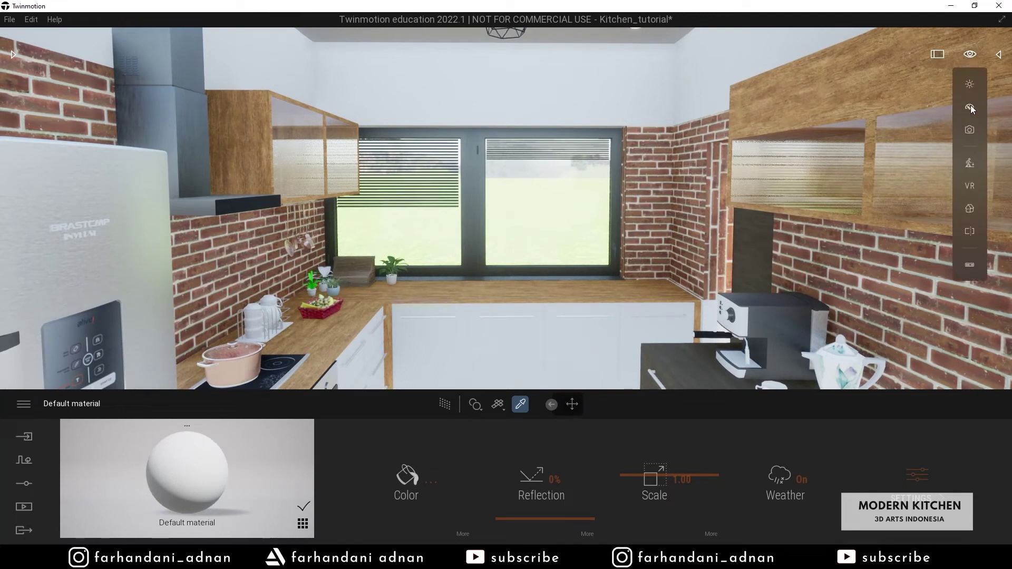
pyautogui.press('s')
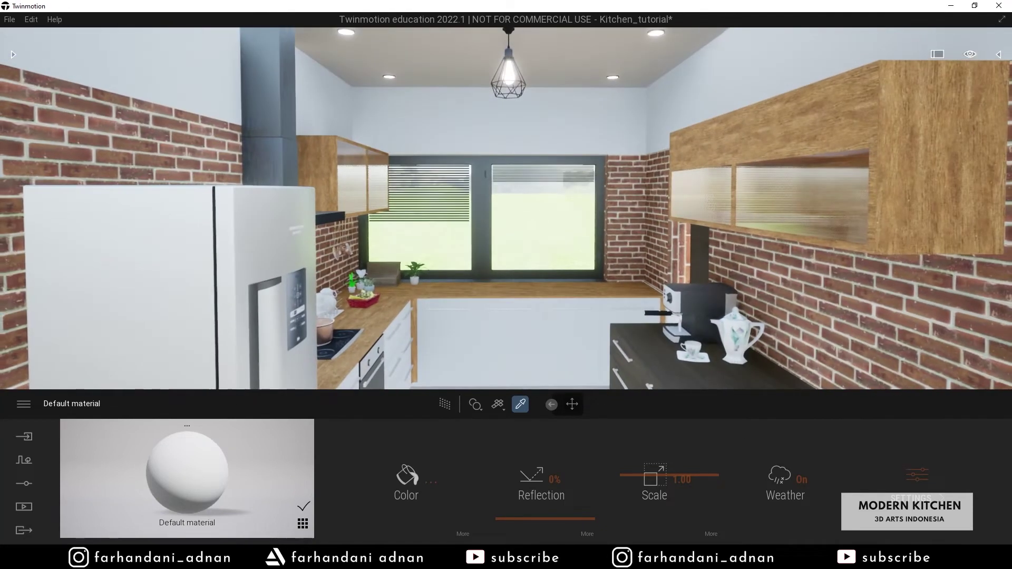
pyautogui.moveTo(506, 211); pyautogui.dragTo(497, 243, button='right')
# - Examine the building's exterior beside the door and the open grassland around it, with the move tool active
pyautogui.press('w')
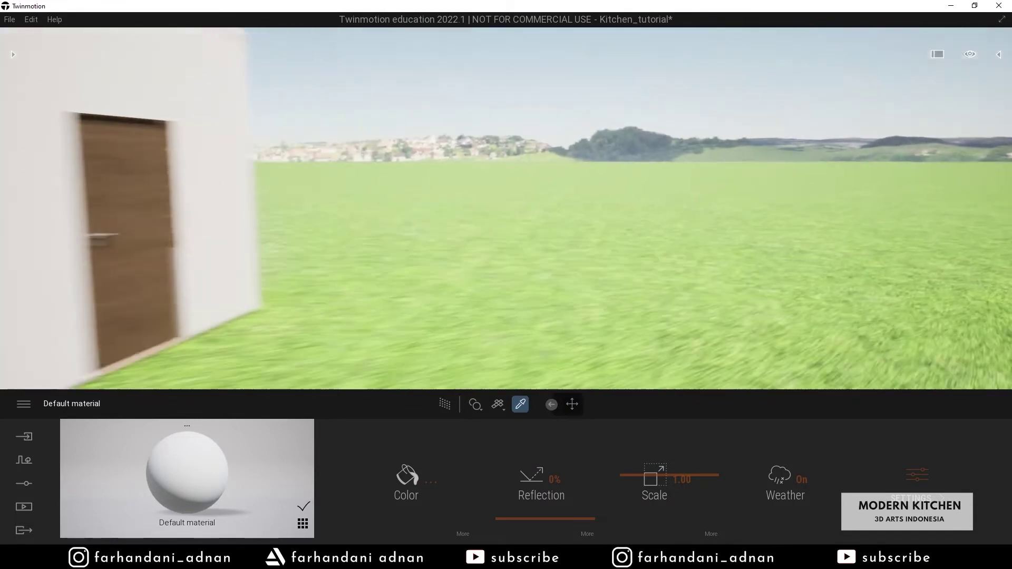
pyautogui.press('d')
pyautogui.moveTo(468, 211); pyautogui.dragTo(409, 263, button='right')
pyautogui.click(573, 405)
pyautogui.moveTo(549, 295); pyautogui.dragTo(548, 177, button='right')
pyautogui.press('q')
pyautogui.press('e')
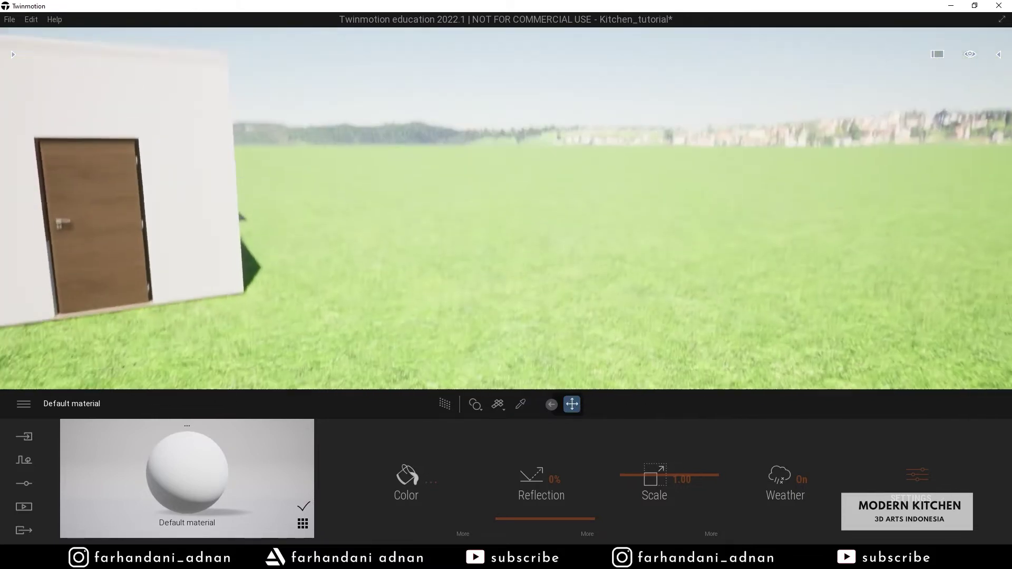
pyautogui.moveTo(521, 317); pyautogui.dragTo(520, 358, button='right')
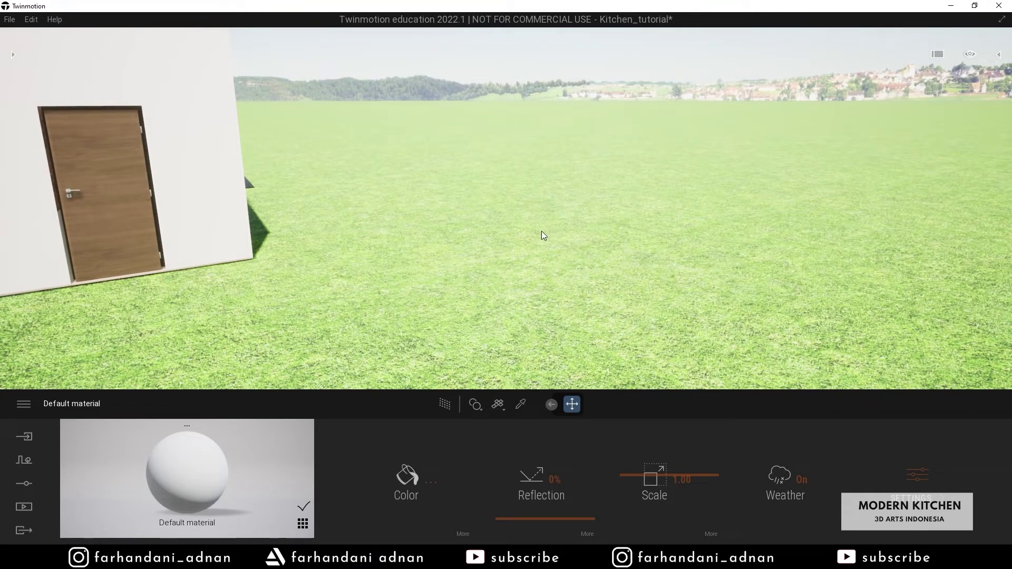
pyautogui.press('e')
pyautogui.moveTo(596, 225); pyautogui.dragTo(558, 217, button='right')
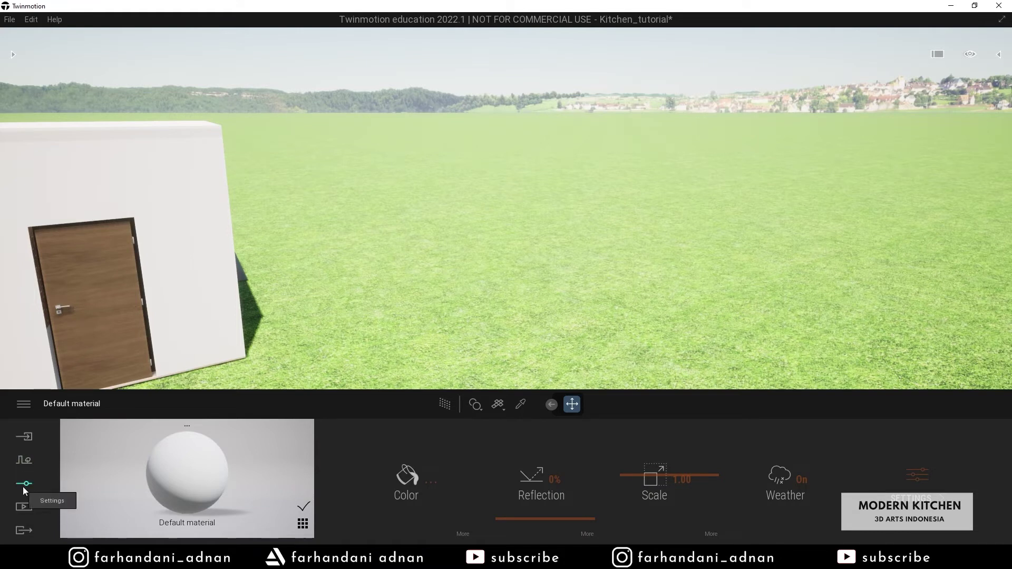
# - Look through the Landscapes category of the Vegetation and landscape library
pyautogui.click(13, 56)
pyautogui.click(14, 71)
pyautogui.click(14, 71)
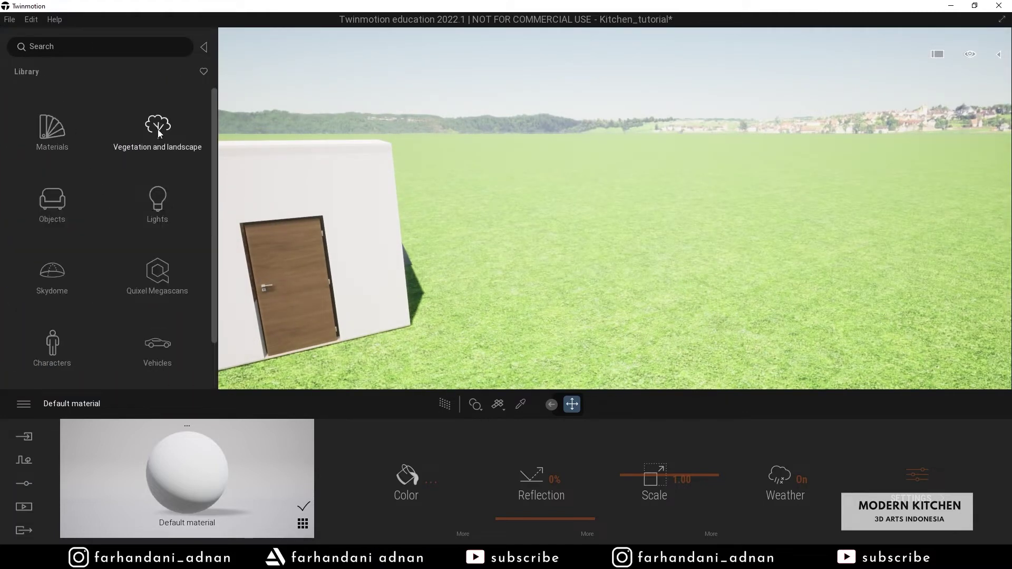
pyautogui.click(144, 122)
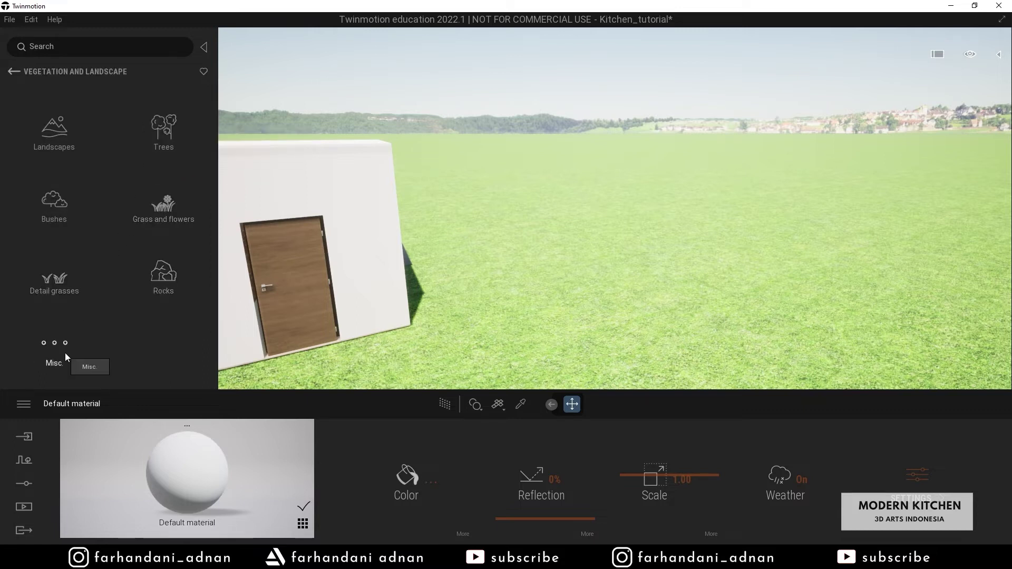
pyautogui.click(48, 129)
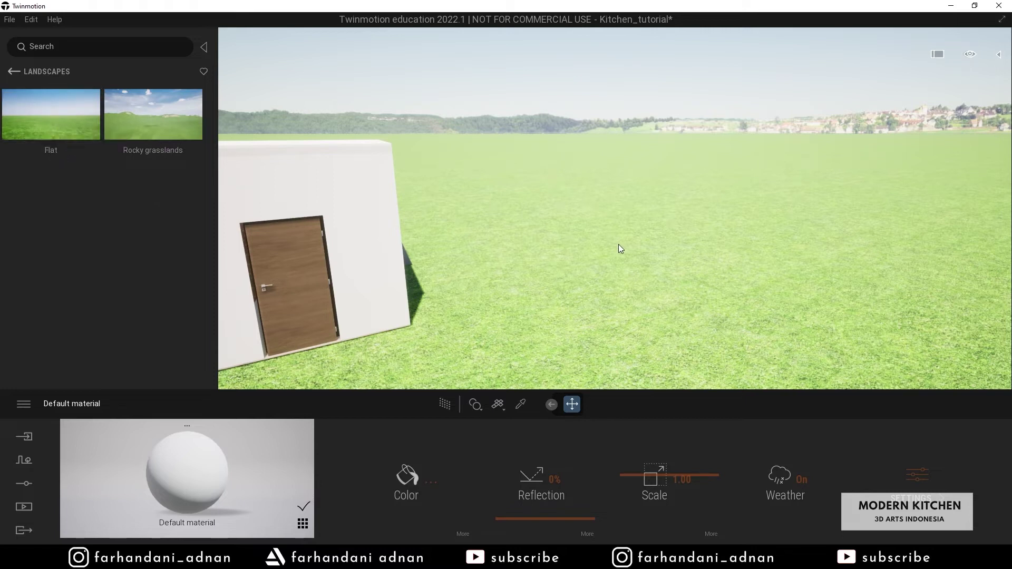
pyautogui.click(13, 71)
pyautogui.click(14, 72)
pyautogui.click(204, 48)
# - View the scenery on the horizon and open the picture choices for the location's background
pyautogui.moveTo(590, 106); pyautogui.dragTo(854, 97, button='right')
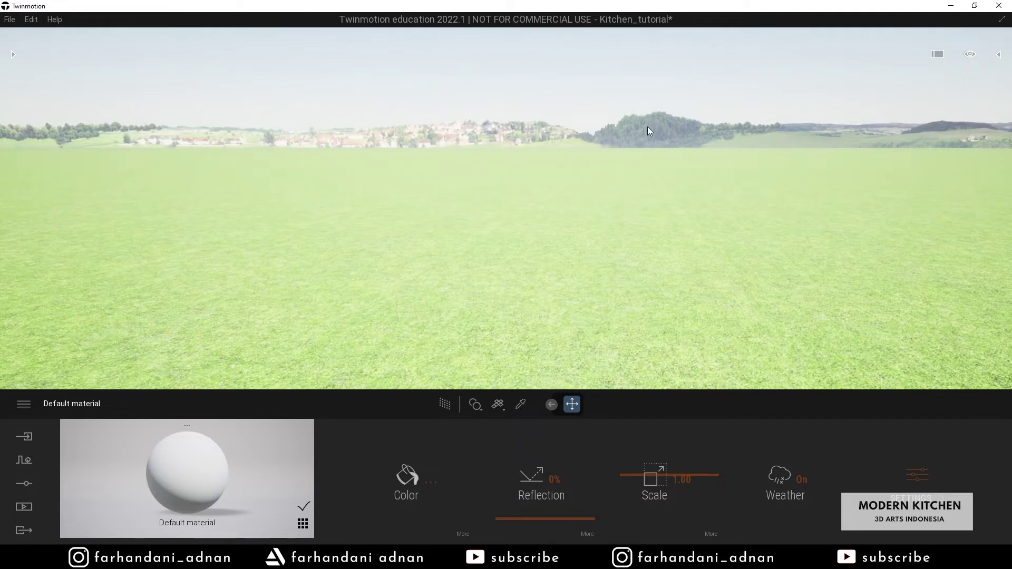
pyautogui.moveTo(492, 162); pyautogui.dragTo(485, 162, button='right')
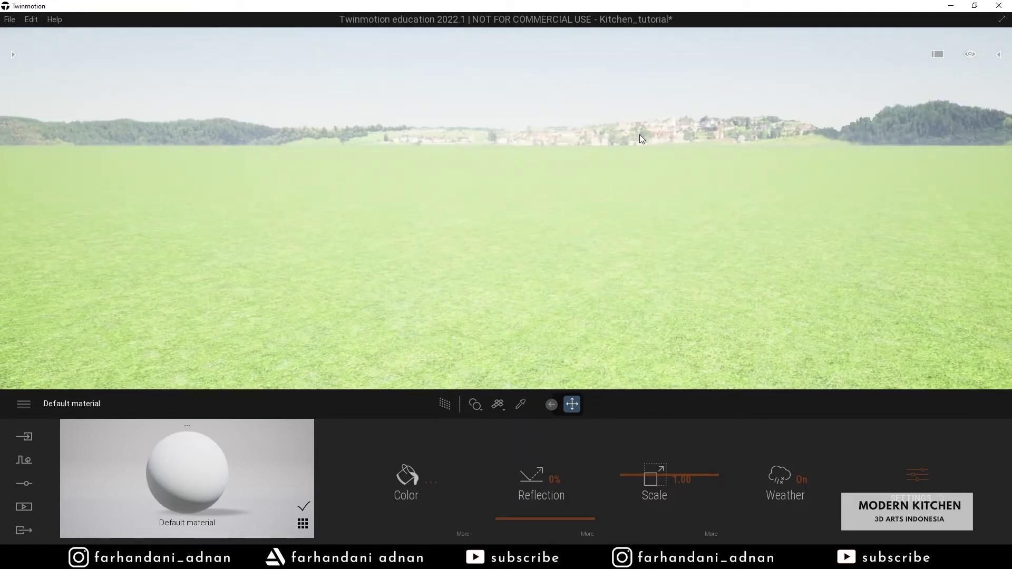
pyautogui.moveTo(622, 135); pyautogui.dragTo(696, 124, button='right')
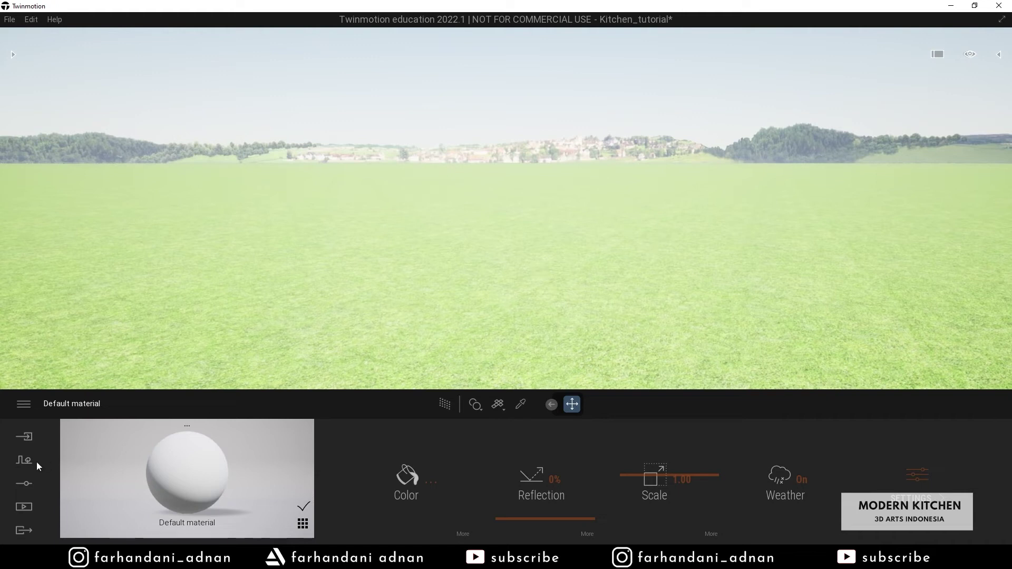
pyautogui.click(32, 485)
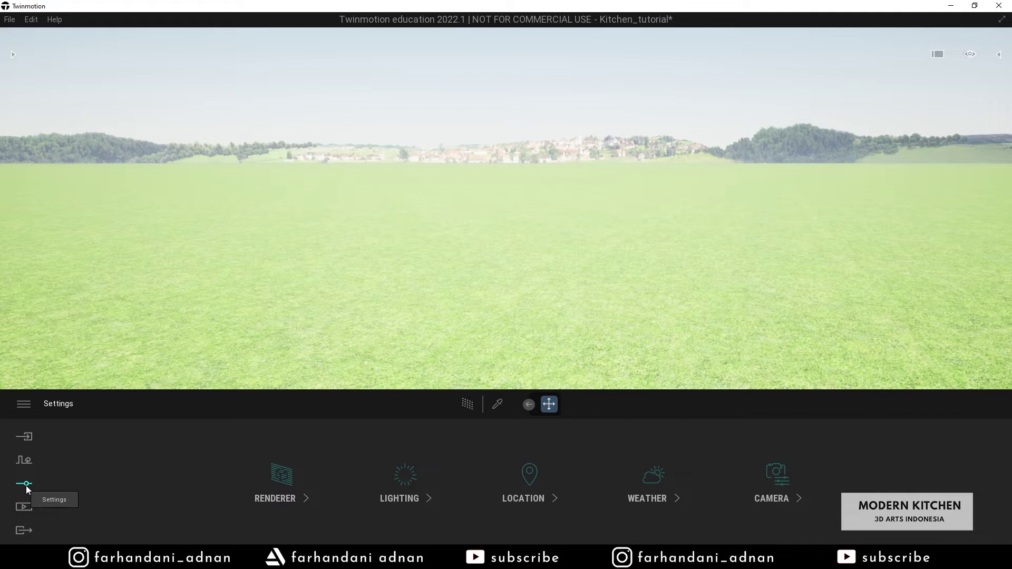
pyautogui.click(540, 482)
pyautogui.click(950, 482)
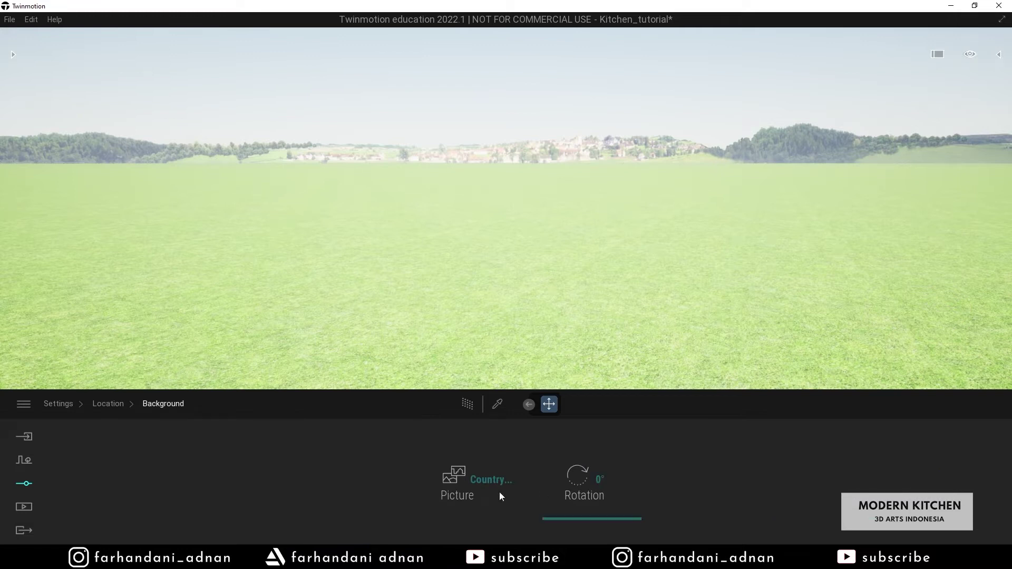
pyautogui.click(467, 493)
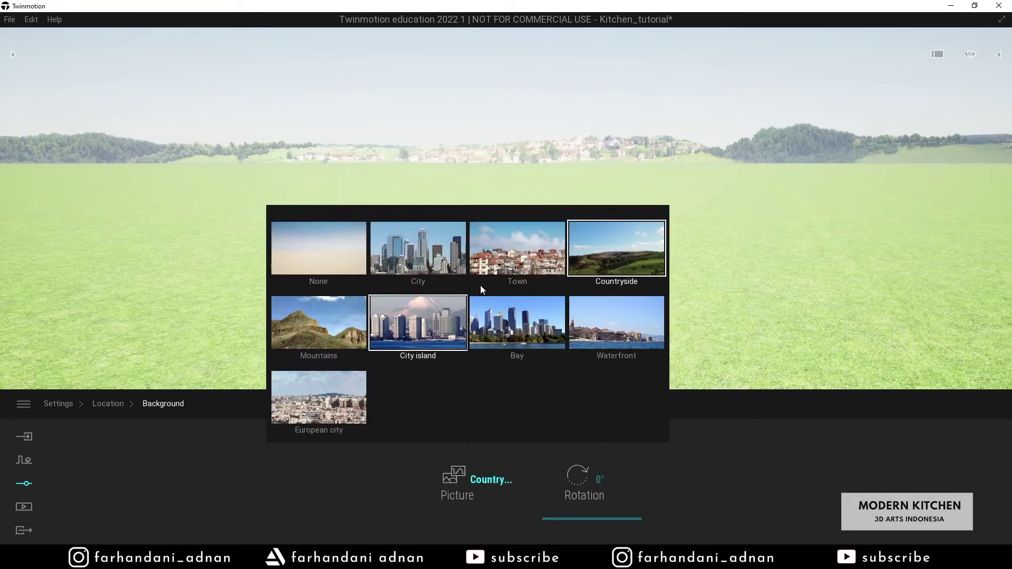
# - Try the Town, City, Mountains, European city, Bay and Waterfront backgrounds, and return the background picture to Countryside
pyautogui.click(519, 257)
pyautogui.click(450, 254)
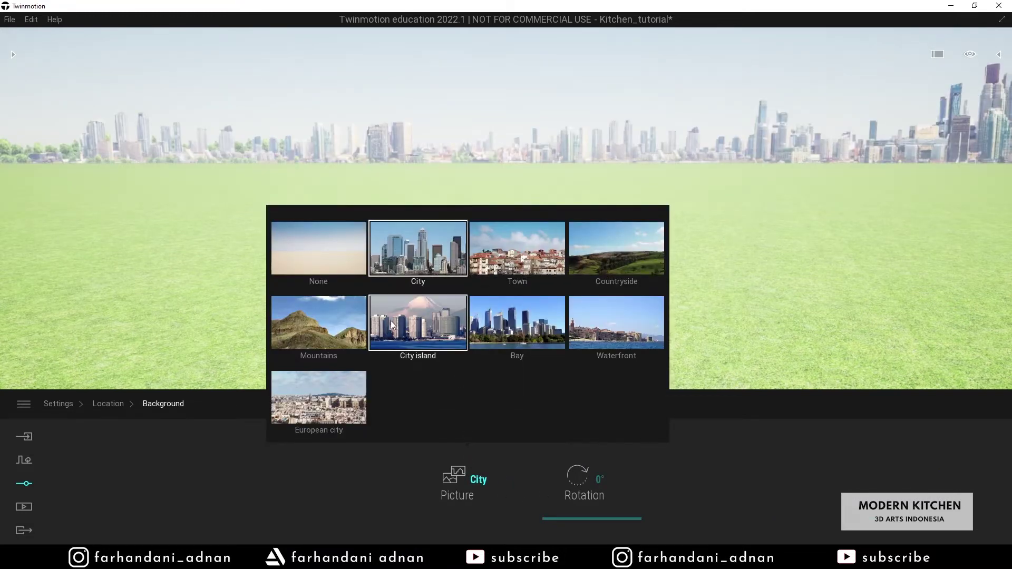
pyautogui.click(315, 328)
pyautogui.click(302, 392)
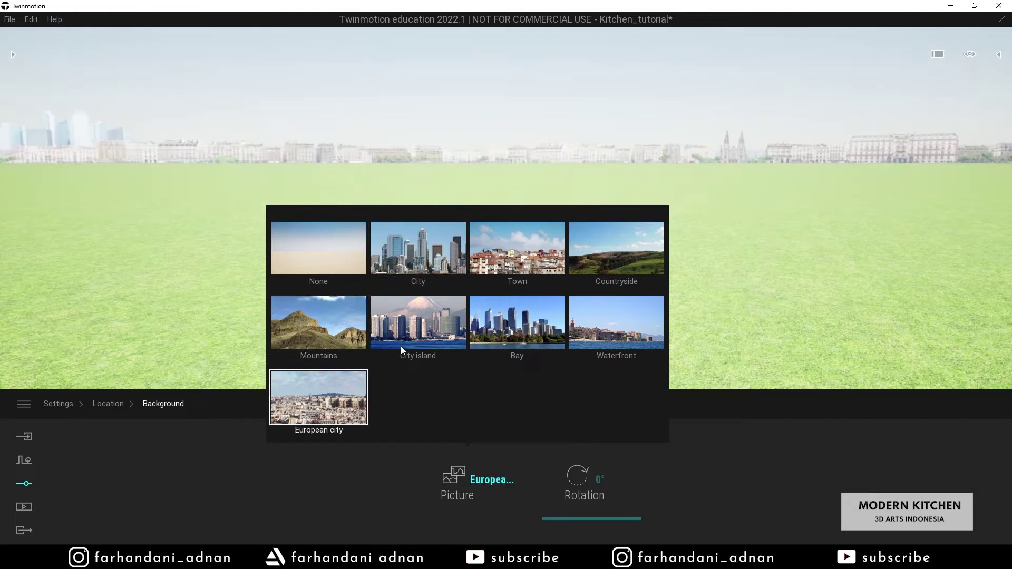
pyautogui.click(497, 326)
pyautogui.click(589, 324)
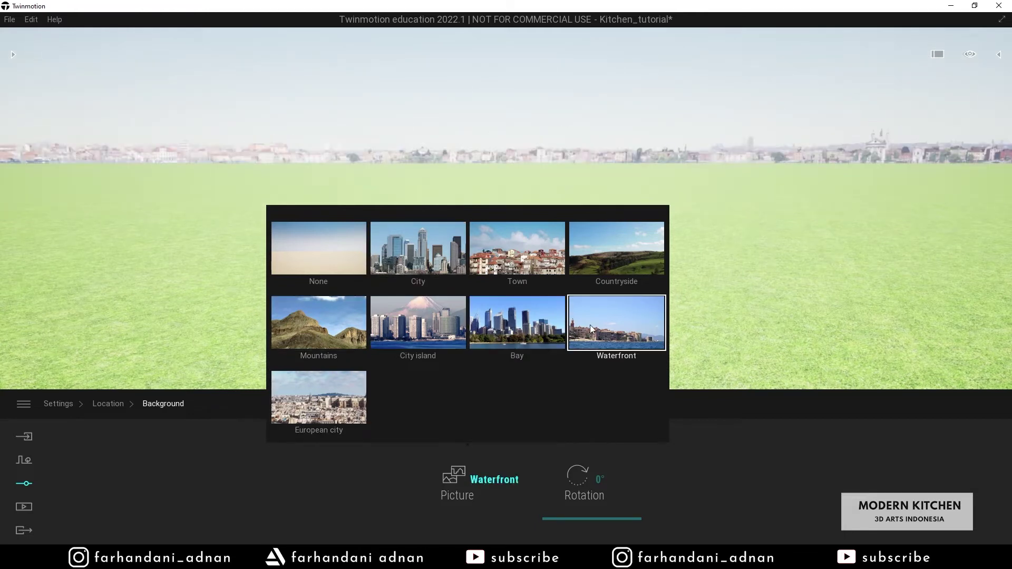
pyautogui.click(603, 263)
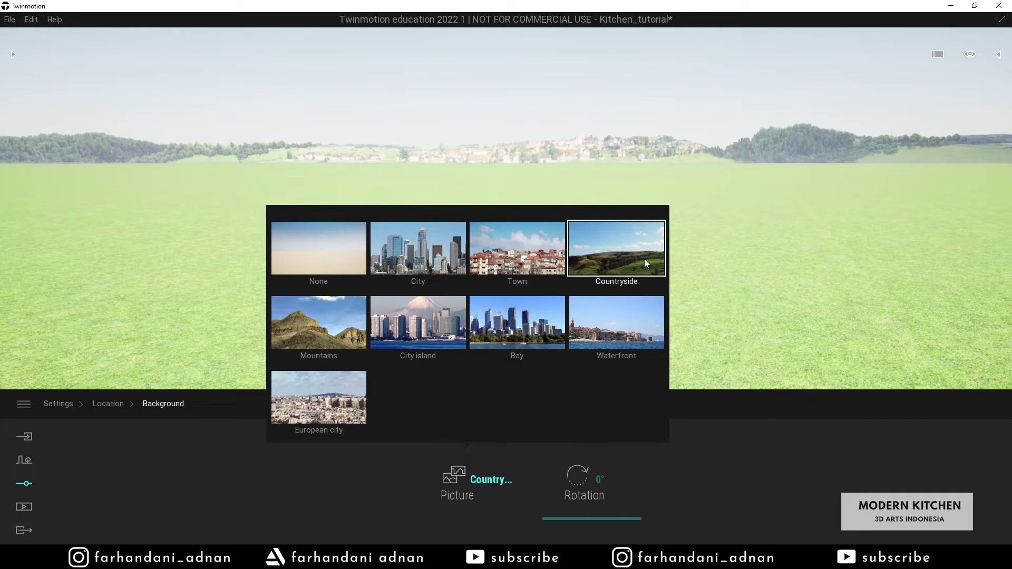
# - Examine the building from above around the corner between the entrance door and the kitchen window
pyautogui.moveTo(769, 225); pyautogui.dragTo(653, 263, button='right')
pyautogui.press('w')
pyautogui.moveTo(549, 253); pyautogui.dragTo(591, 301, button='middle')
pyautogui.press('a')
pyautogui.press('s')
pyautogui.moveTo(591, 263); pyautogui.dragTo(585, 327, button='right')
pyautogui.press('w')
pyautogui.press('a')
pyautogui.moveTo(671, 253); pyautogui.dragTo(671, 182, button='right')
pyautogui.press('w')
pyautogui.press('s')
pyautogui.moveTo(516, 258); pyautogui.dragTo(520, 161, button='right')
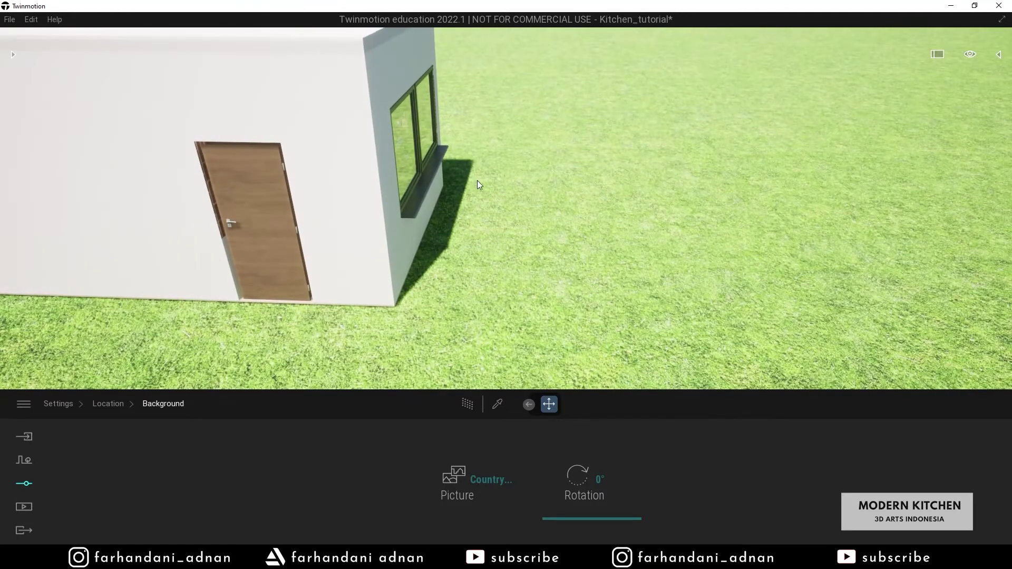
pyautogui.press('e')
pyautogui.moveTo(536, 212); pyautogui.dragTo(554, 261, button='right')
pyautogui.press('w')
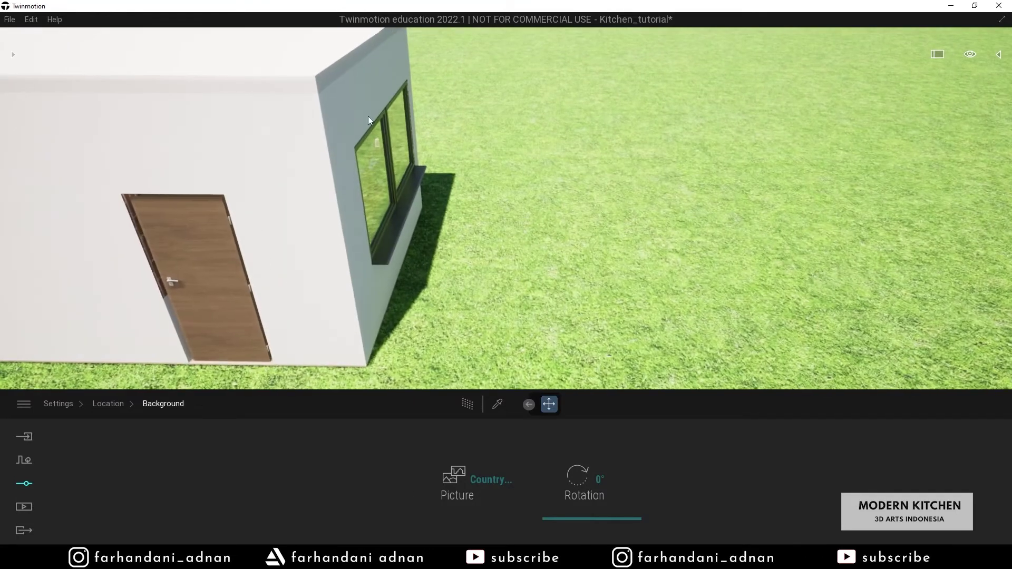
# - Place an Indian Sandalwood and a Chinaberry Tree from the tree library on the grass outside the kitchen window
pyautogui.click(13, 54)
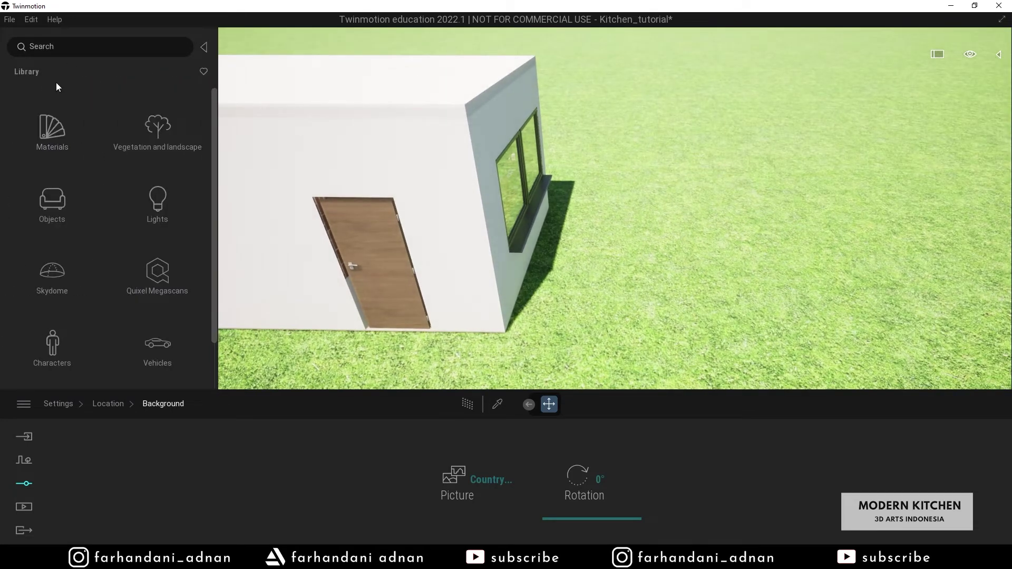
pyautogui.click(153, 147)
pyautogui.click(163, 142)
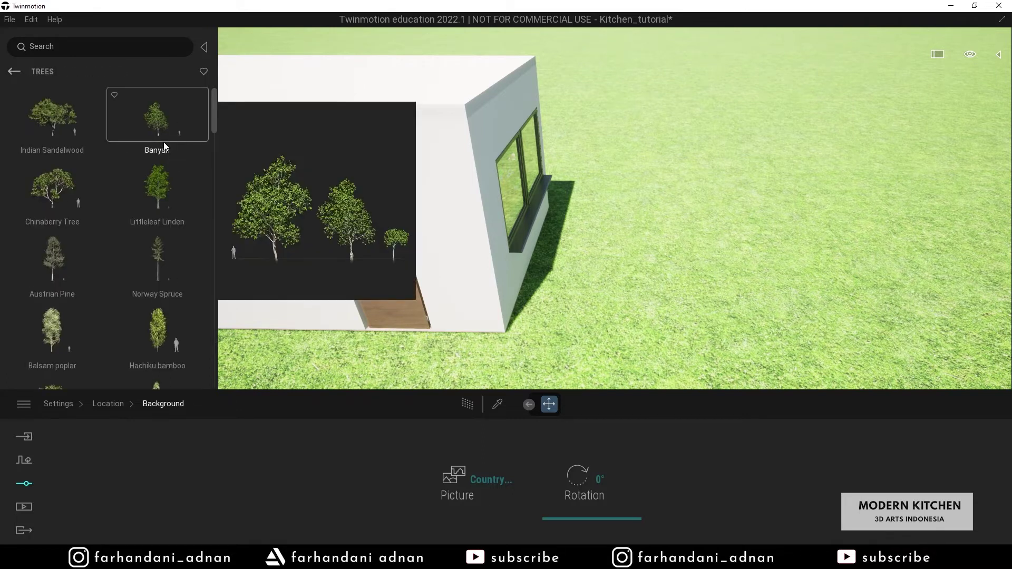
pyautogui.moveTo(58, 138); pyautogui.dragTo(605, 202)
pyautogui.keyDown('shift'); pyautogui.moveTo(607, 200); pyautogui.dragTo(481, 242, button='middle'); pyautogui.keyUp('shift')
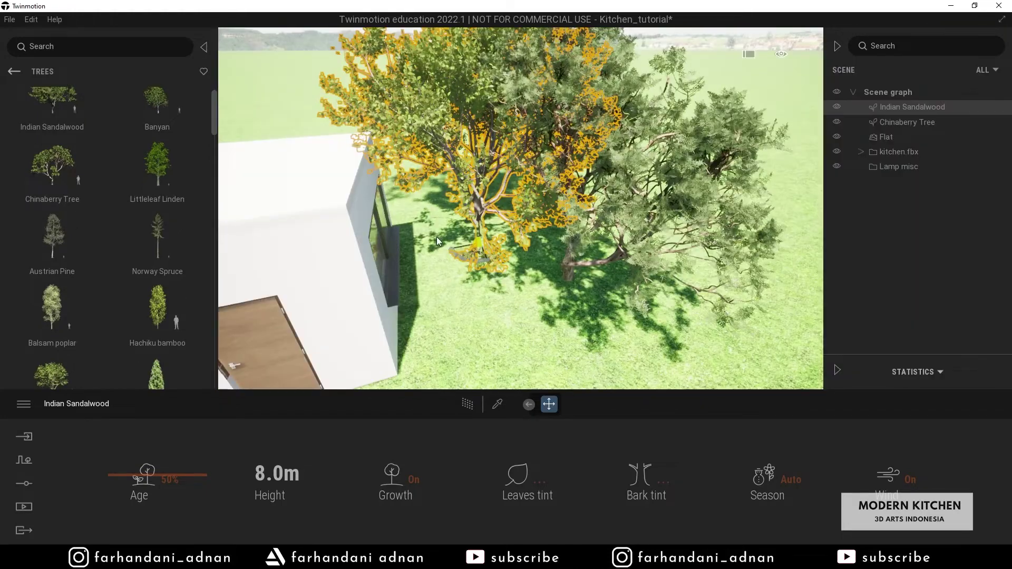
# - Select the Chinaberry Tree and reposition it slightly on the grass outside the kitchen window
pyautogui.moveTo(436, 236); pyautogui.dragTo(553, 203, button='right')
pyautogui.press('a')
pyautogui.press('w')
pyautogui.press('s')
pyautogui.press('s')
pyautogui.moveTo(479, 229)
pyautogui.mouseDown(button='right')
pyautogui.moveTo(493, 226)
pyautogui.moveTo(475, 226)
pyautogui.moveTo(484, 234)
pyautogui.moveTo(464, 224)
pyautogui.mouseUp(button='right')
pyautogui.press('d')
pyautogui.press('d')
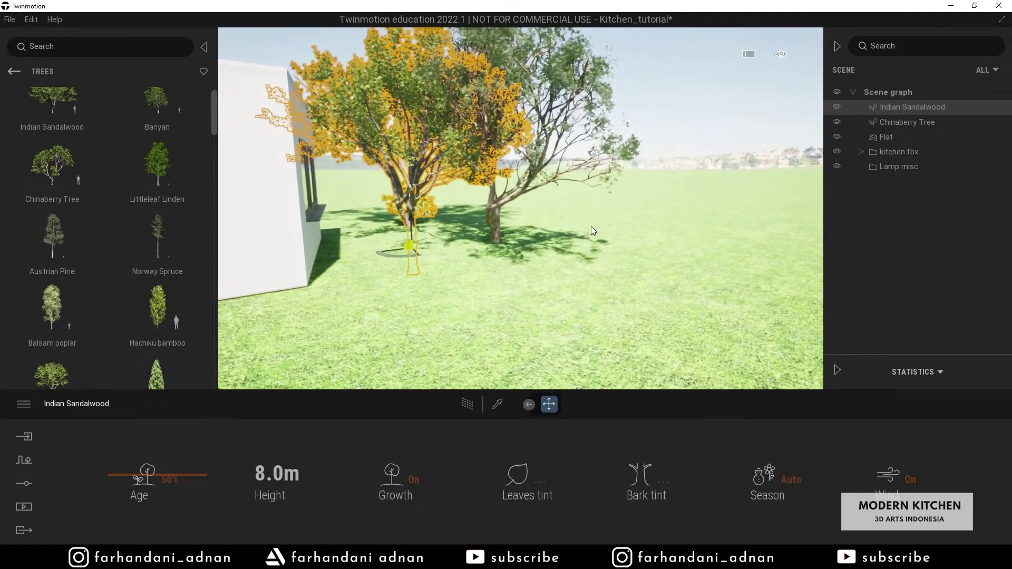
pyautogui.press('e')
pyautogui.moveTo(591, 227); pyautogui.dragTo(588, 248, button='right')
pyautogui.click(558, 204)
pyautogui.moveTo(495, 323); pyautogui.dragTo(473, 325)
# - Check from inside the kitchen how the trees look through the window
pyautogui.press('s')
pyautogui.press('a')
pyautogui.moveTo(445, 238); pyautogui.dragTo(388, 246, button='right')
pyautogui.press('q')
pyautogui.press('e')
pyautogui.press('w')
pyautogui.press('d')
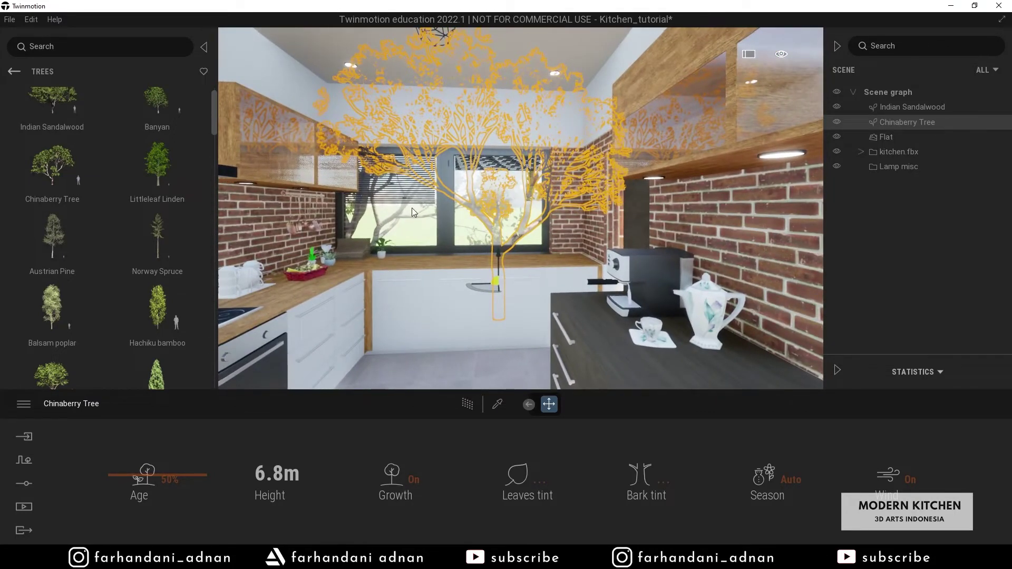
# - Examine the view through the kitchen window and the two trees standing on the grass outside
pyautogui.press('a')
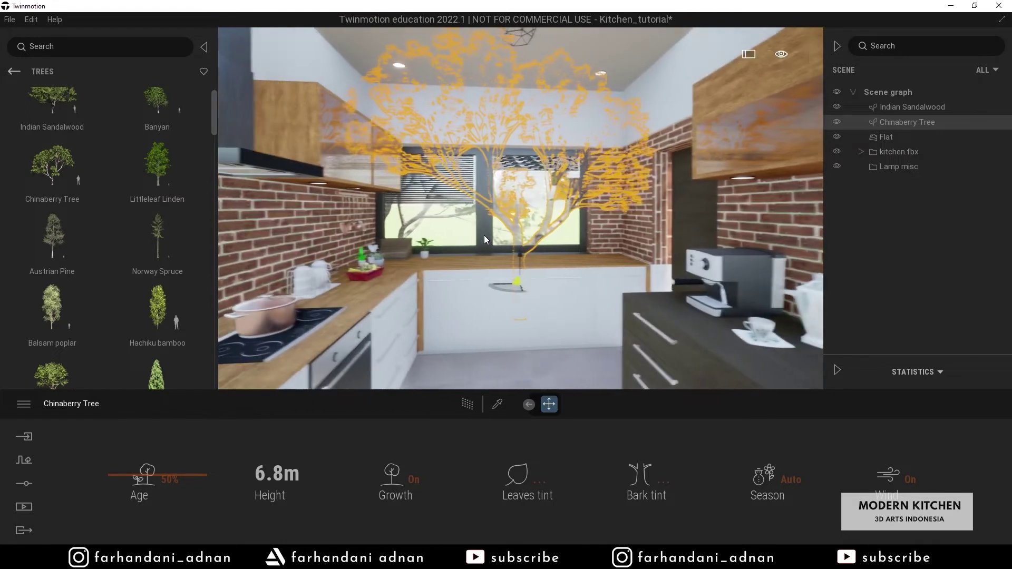
pyautogui.moveTo(483, 235); pyautogui.dragTo(450, 235, button='right')
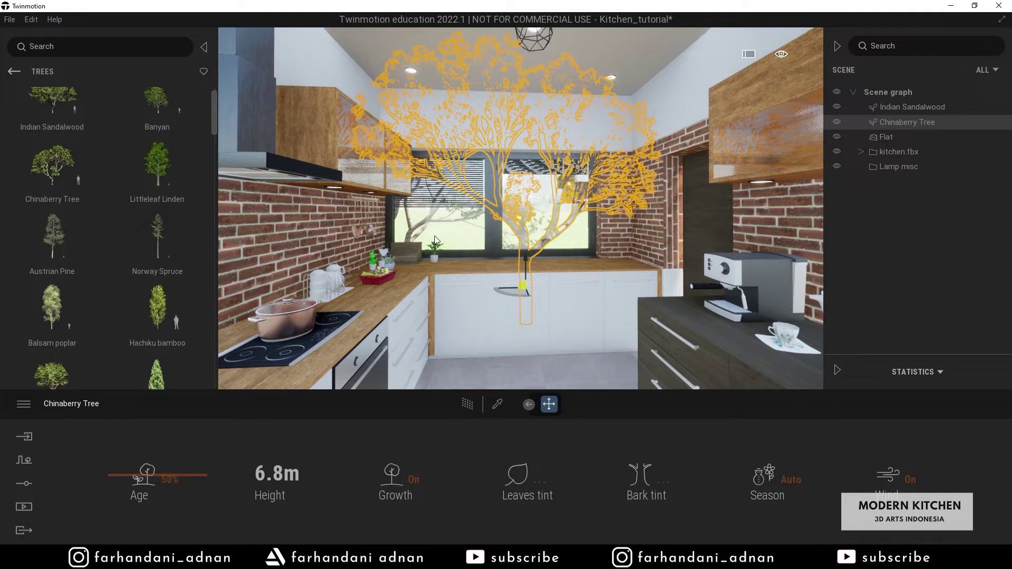
pyautogui.moveTo(431, 240)
pyautogui.keyDown('shift'); pyautogui.mouseDown(button='middle')
pyautogui.moveTo(376, 240)
pyautogui.moveTo(425, 236)
pyautogui.moveTo(422, 282)
pyautogui.moveTo(420, 237)
pyautogui.mouseUp(button='middle'); pyautogui.keyUp('shift')
pyautogui.press('e')
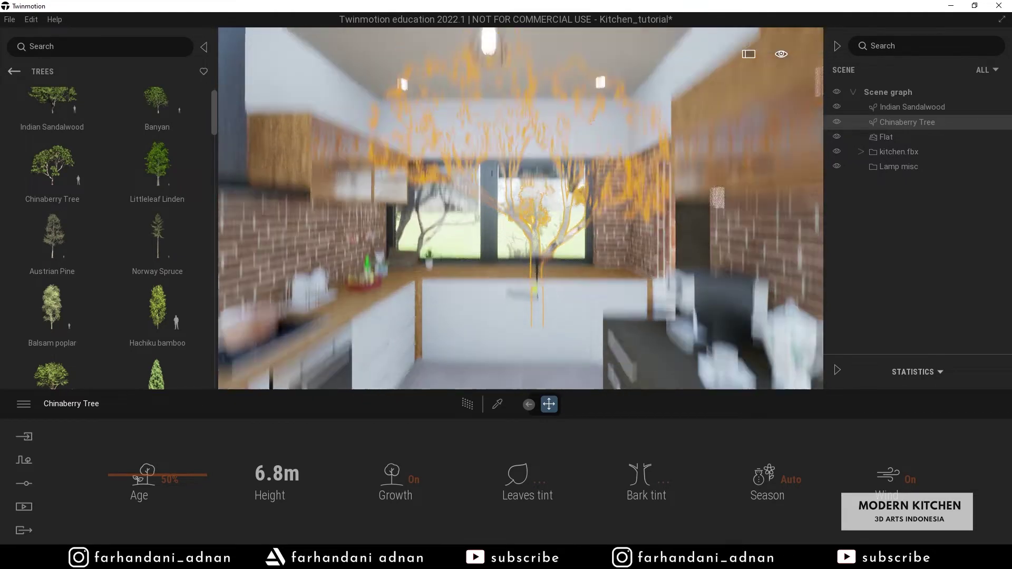
pyautogui.press('w')
pyautogui.moveTo(421, 238); pyautogui.dragTo(429, 270, button='right')
pyautogui.press('s')
pyautogui.press('q')
pyautogui.moveTo(612, 250); pyautogui.dragTo(593, 249, button='right')
pyautogui.press('d')
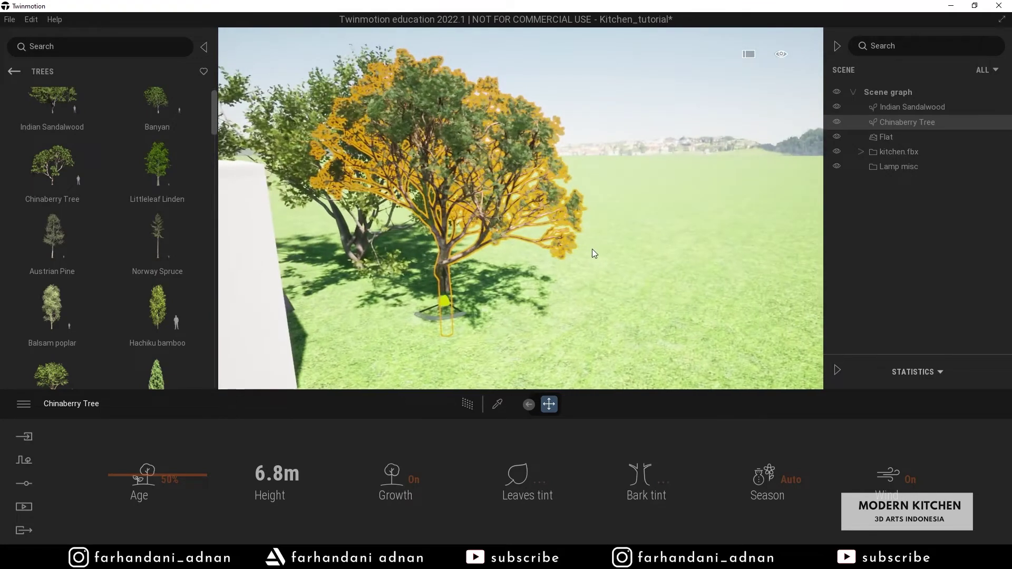
# - Import plane.fbx with the hierarchy kept, using the scene material for the conflicting default material
pyautogui.click(25, 438)
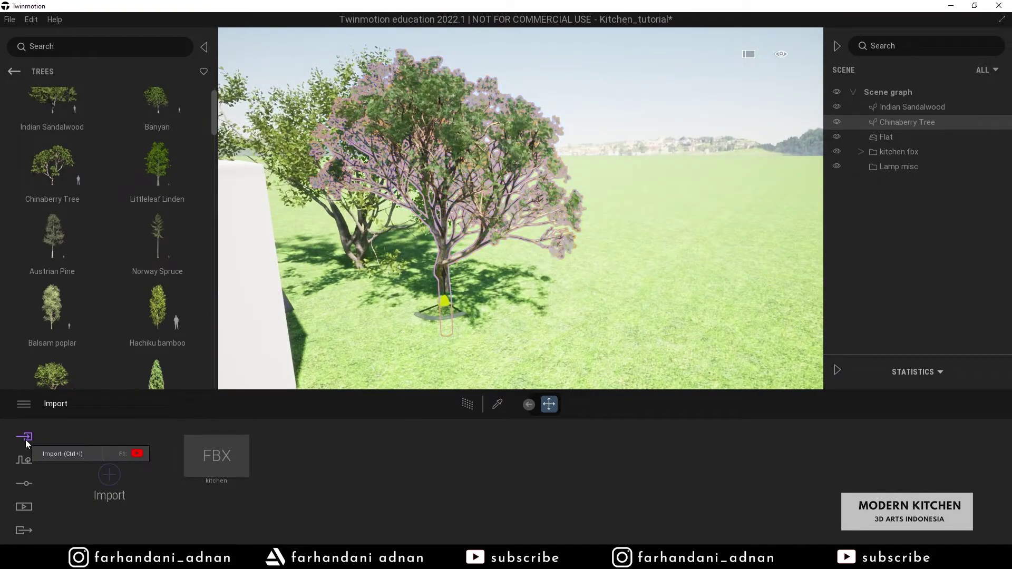
pyautogui.click(111, 476)
pyautogui.click(591, 267)
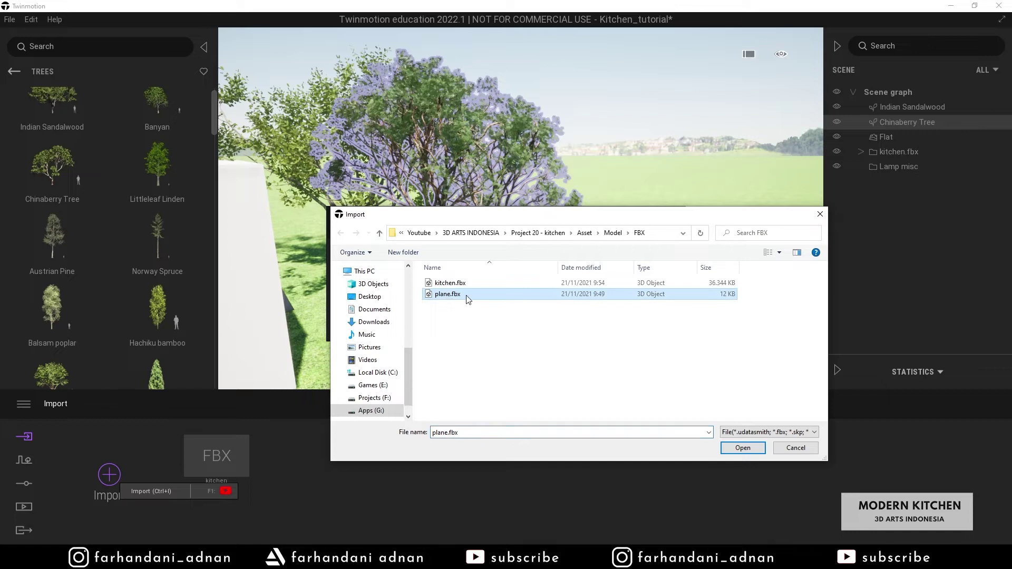
pyautogui.click(741, 448)
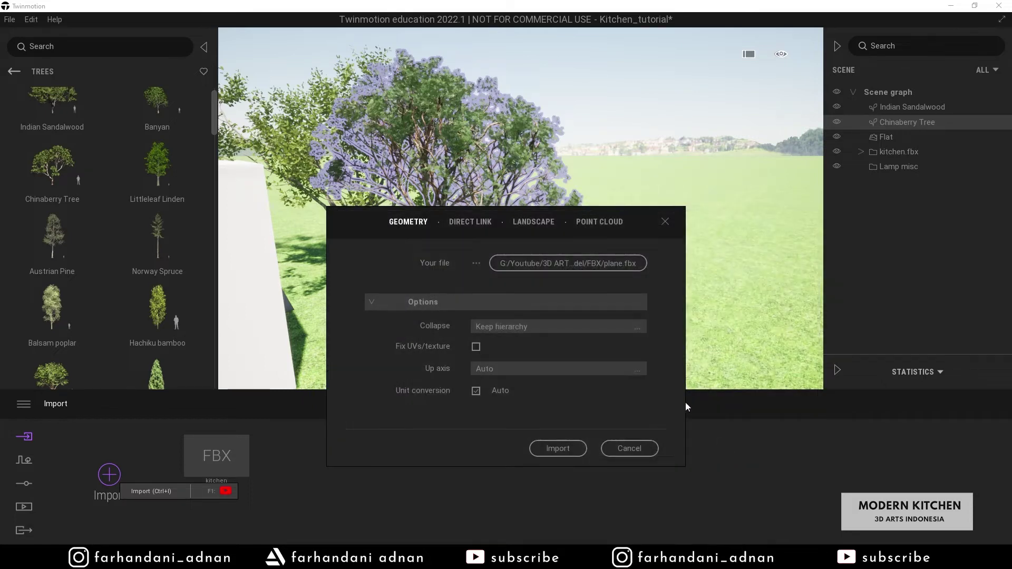
pyautogui.click(546, 448)
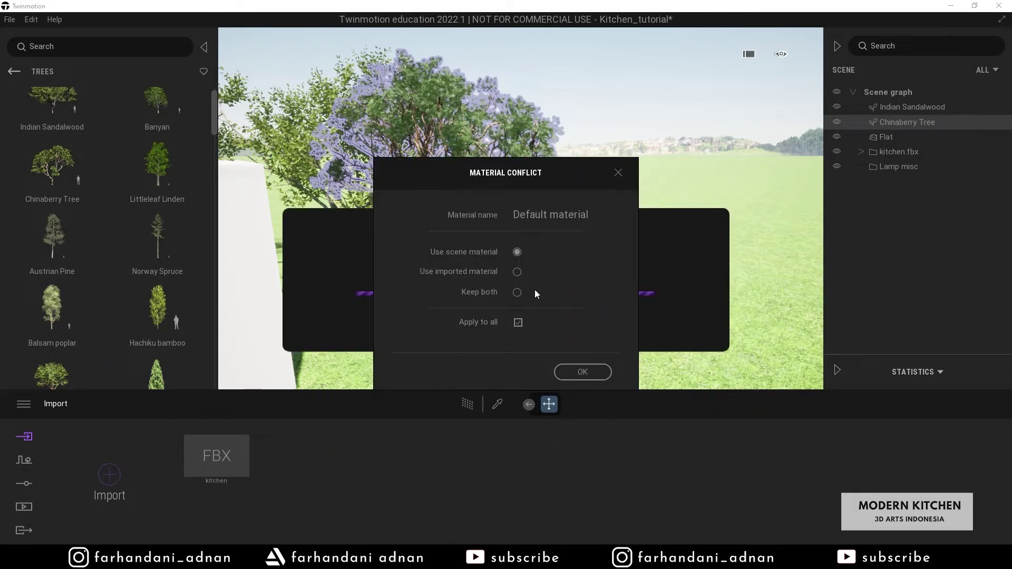
pyautogui.click(583, 372)
# - Move the Chinaberry Tree to the far side of the imported plane, and shift the plane farther from the house
pyautogui.moveTo(558, 303); pyautogui.dragTo(592, 201, button='right')
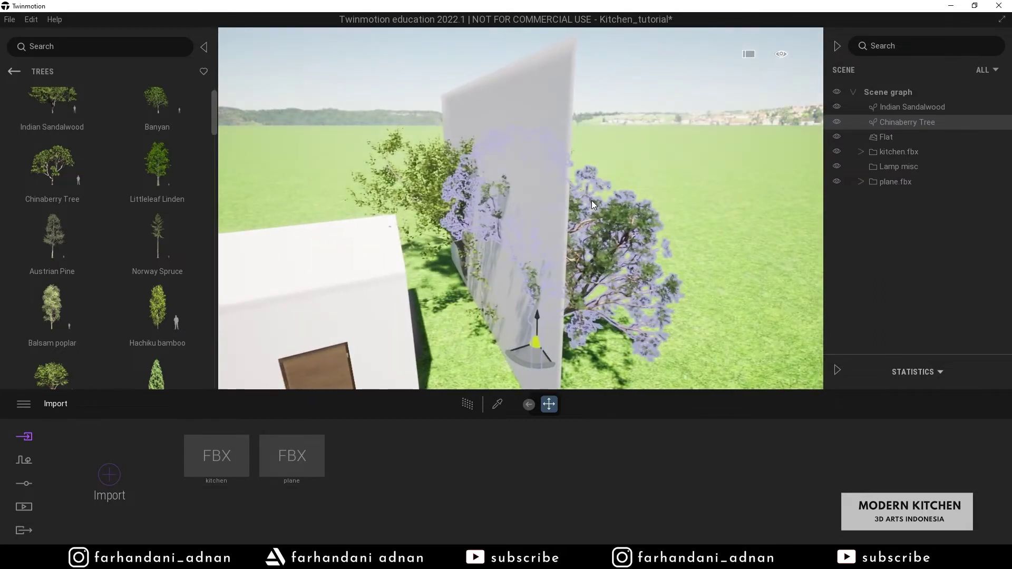
pyautogui.moveTo(527, 355); pyautogui.dragTo(598, 343)
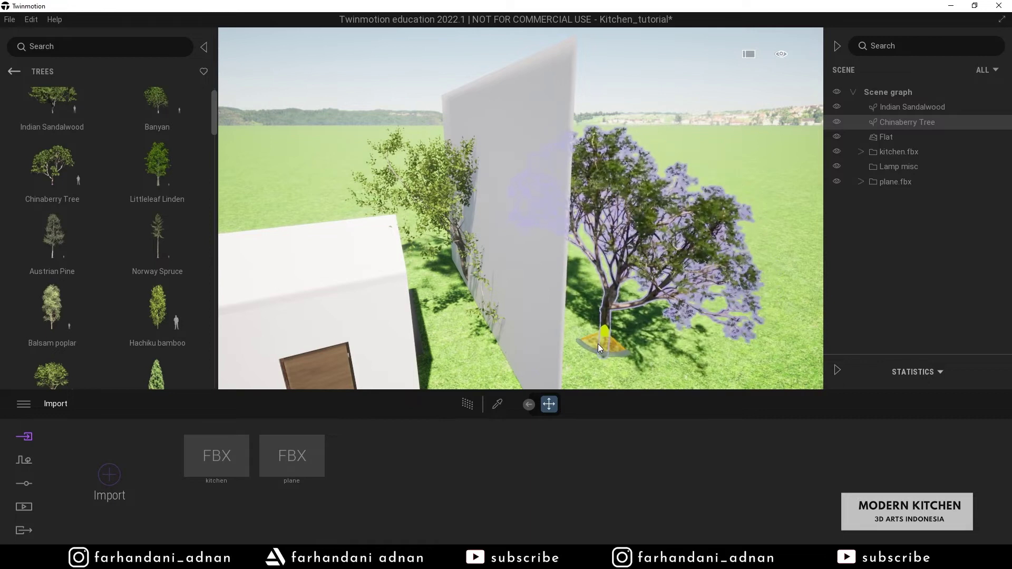
pyautogui.click(528, 116)
pyautogui.moveTo(514, 328); pyautogui.dragTo(512, 355, button='right')
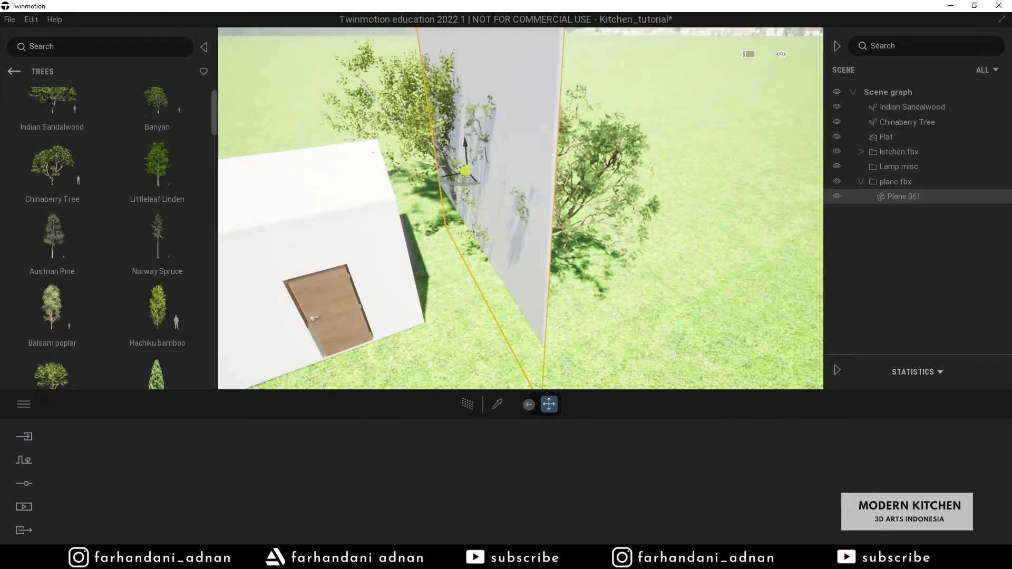
pyautogui.moveTo(457, 179); pyautogui.dragTo(569, 146)
# - Move the imported plane farther out on the grass so it stands as a backdrop behind the trees
pyautogui.moveTo(689, 149); pyautogui.dragTo(729, 151, button='right')
pyautogui.press('w')
pyautogui.press('d')
pyautogui.press('s')
pyautogui.press('d')
pyautogui.press('d')
pyautogui.press('a')
pyautogui.press('d')
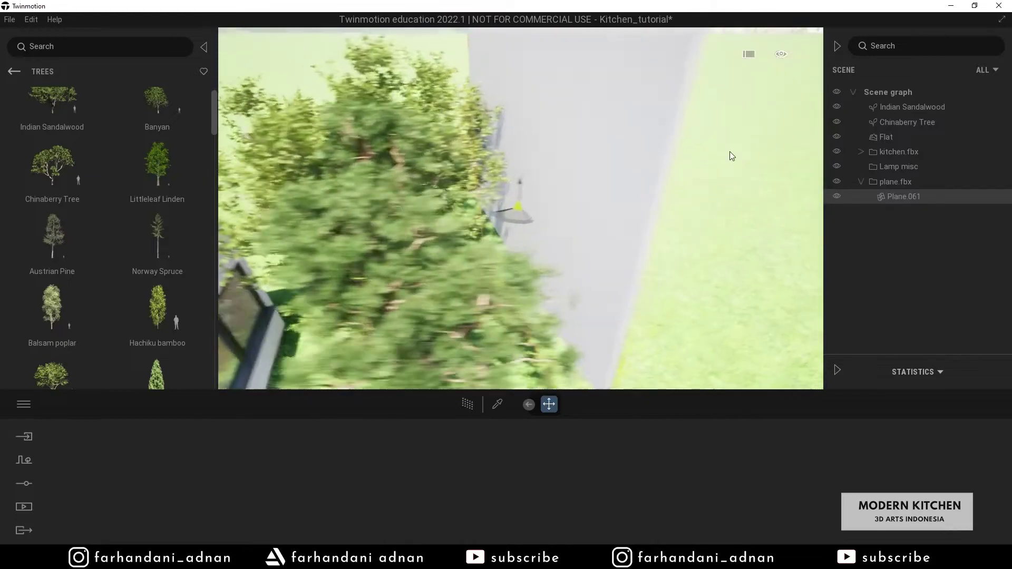
pyautogui.moveTo(496, 229); pyautogui.dragTo(525, 143)
pyautogui.press('a')
pyautogui.moveTo(525, 142); pyautogui.dragTo(590, 91, button='right')
pyautogui.press('w')
# - Load street.jpeg from the project's Asset > Material folder as the color texture of the plane's default material
pyautogui.moveTo(178, 338)
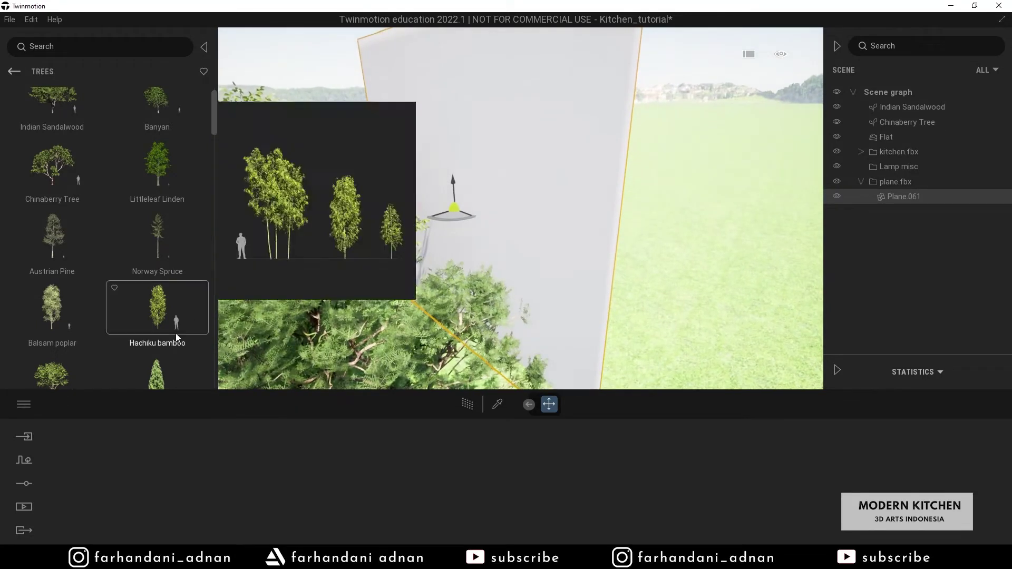
pyautogui.click(547, 211)
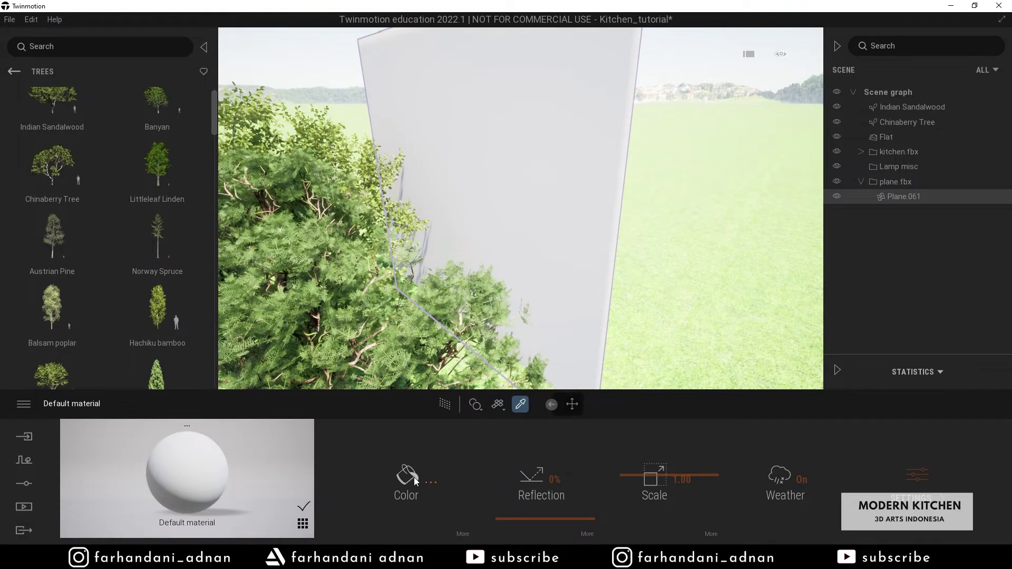
pyautogui.click(460, 534)
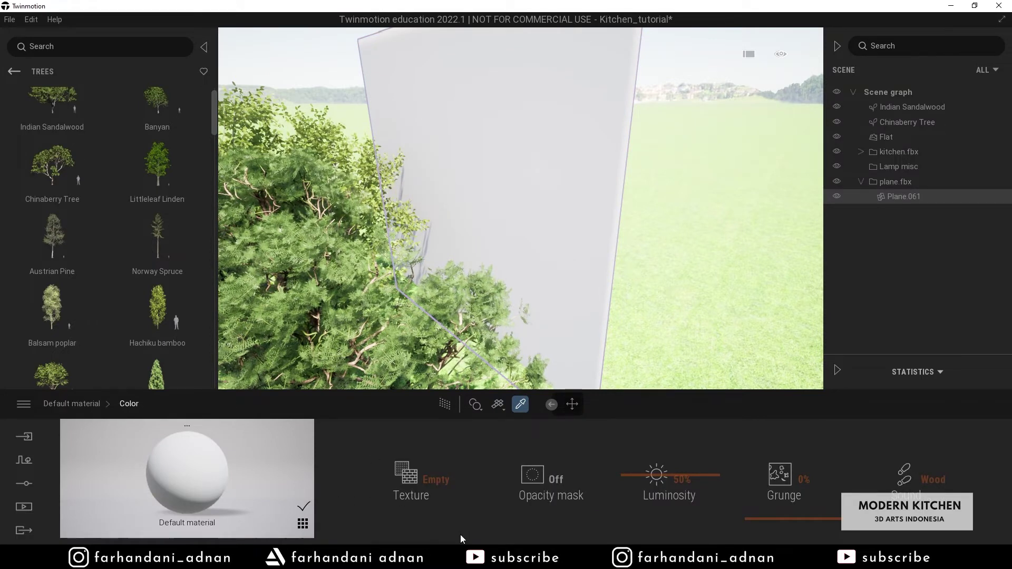
pyautogui.rightClick(410, 479)
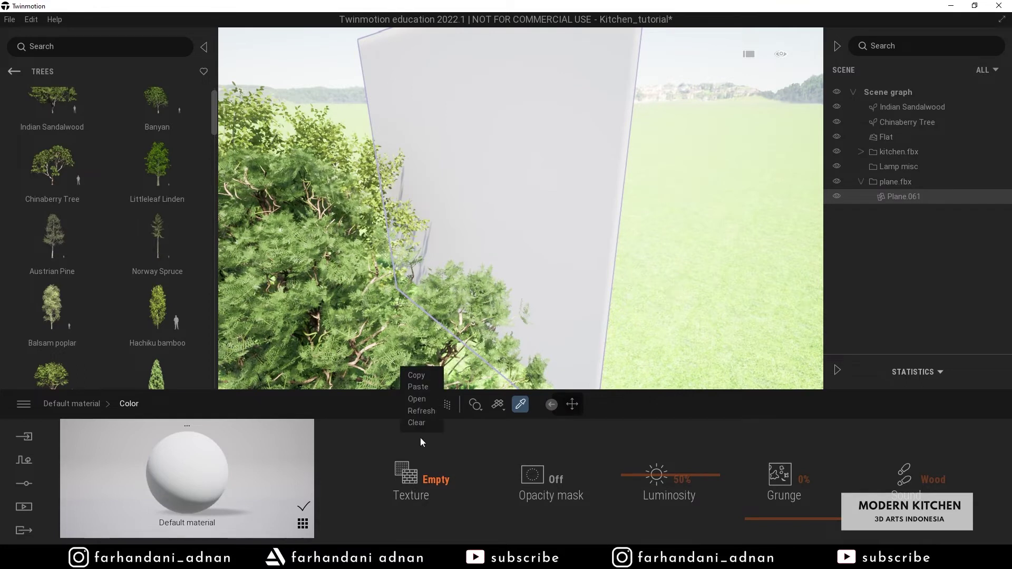
pyautogui.click(417, 399)
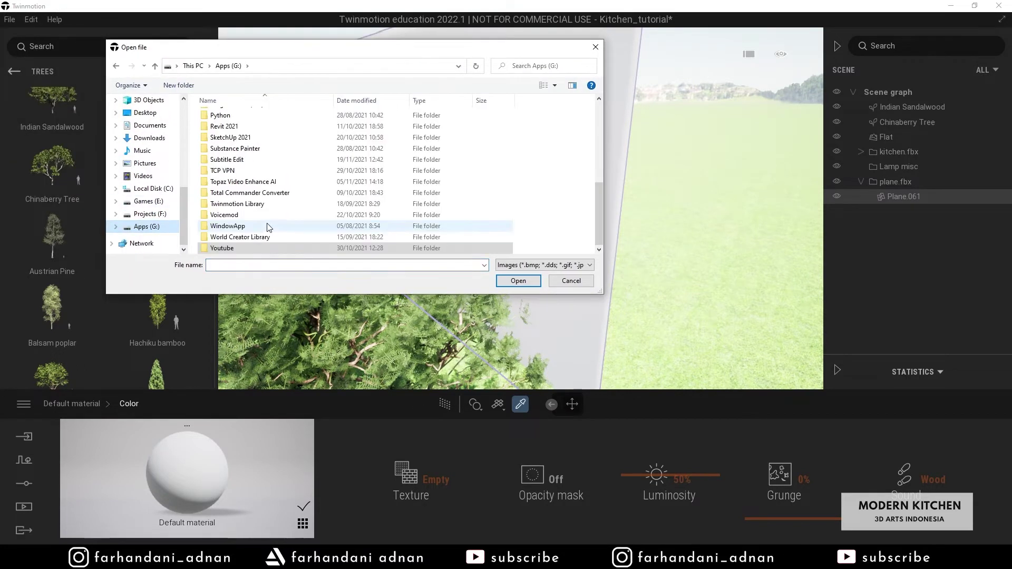
pyautogui.doubleClick(230, 250)
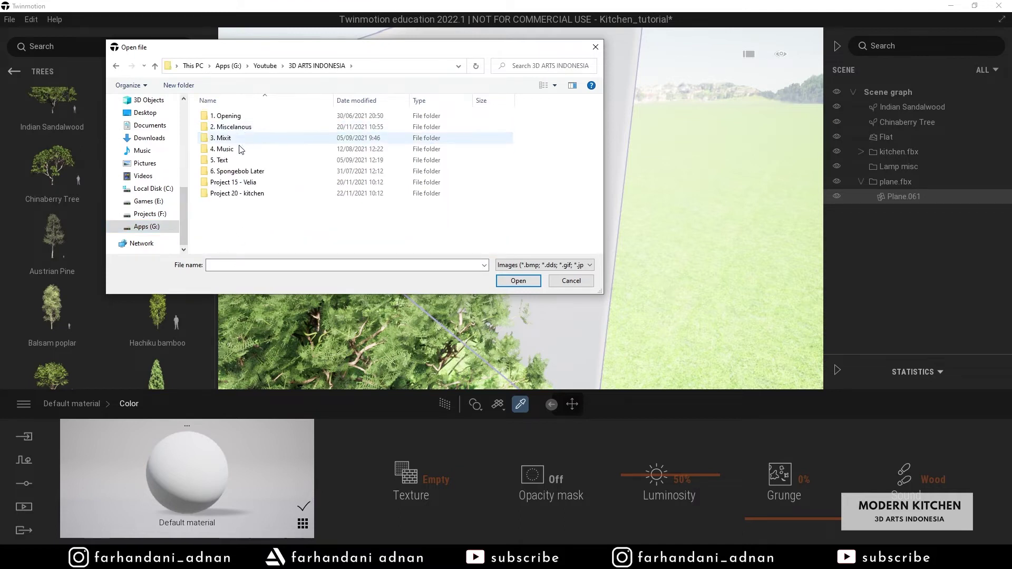
pyautogui.doubleClick(238, 194)
pyautogui.doubleClick(231, 132)
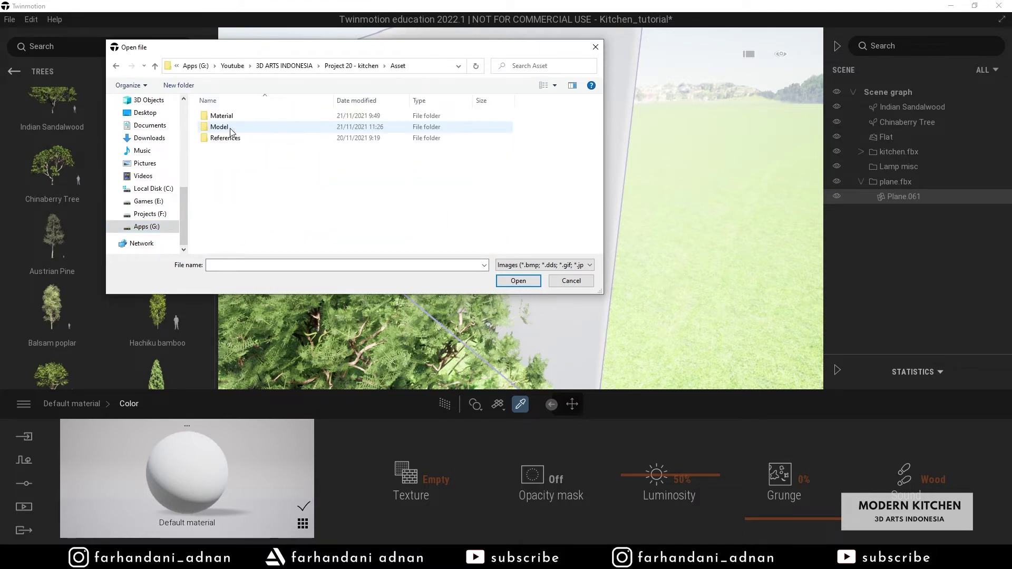
pyautogui.doubleClick(221, 116)
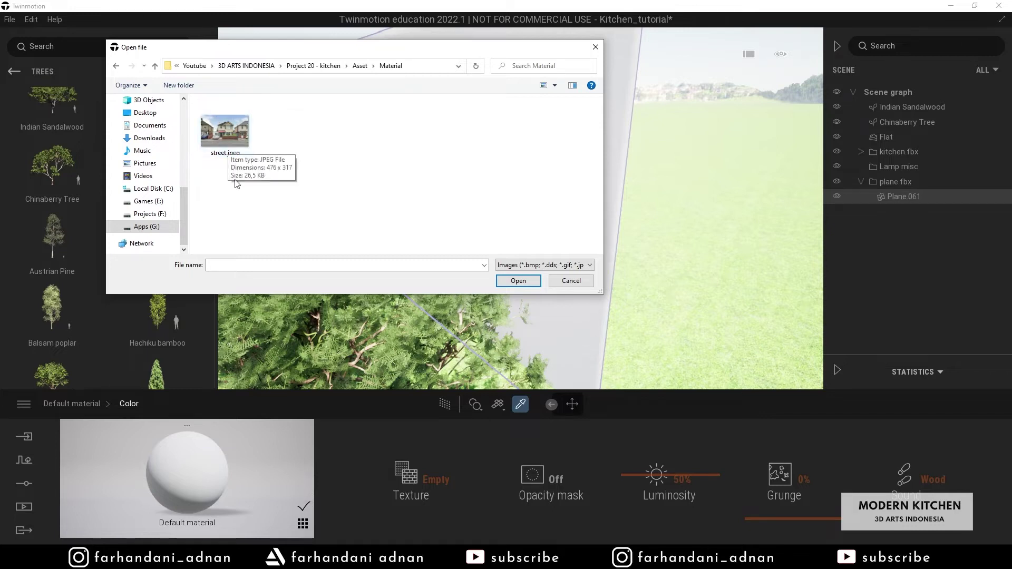
pyautogui.click(233, 135)
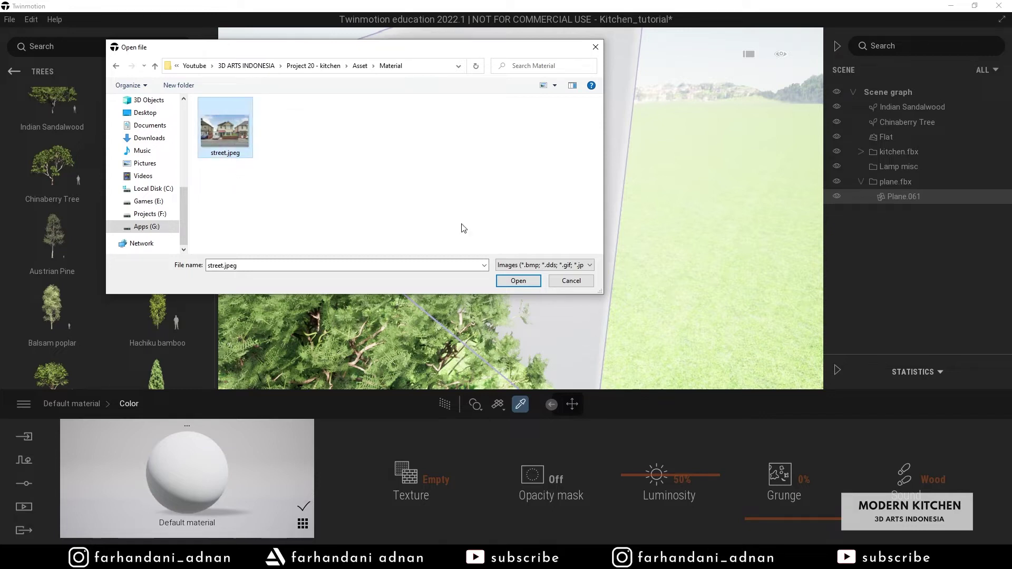
pyautogui.click(518, 281)
# - Reposition the plane with the street image on the grass outside the kitchen window
pyautogui.keyDown('shift'); pyautogui.moveTo(539, 268); pyautogui.dragTo(698, 226, button='middle'); pyautogui.keyUp('shift')
pyautogui.scroll(-10, 585, 261)
pyautogui.moveTo(535, 221); pyautogui.dragTo(530, 274, button='middle')
pyautogui.scroll(3, 522, 258)
pyautogui.scroll(-3, 522, 285)
pyautogui.moveTo(519, 329)
pyautogui.mouseDown(button='right')
pyautogui.moveTo(521, 363)
pyautogui.moveTo(490, 358)
pyautogui.moveTo(464, 338)
pyautogui.moveTo(519, 329)
pyautogui.mouseUp(button='right')
pyautogui.press('d')
pyautogui.press('w')
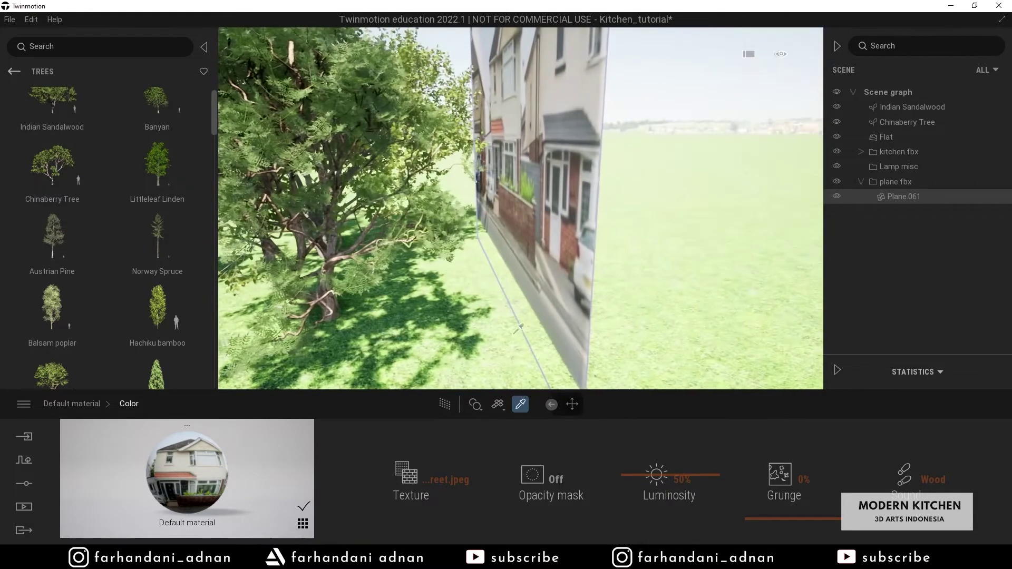
pyautogui.moveTo(490, 125); pyautogui.dragTo(492, 184, button='right')
pyautogui.moveTo(488, 114); pyautogui.dragTo(414, 126)
pyautogui.moveTo(413, 126); pyautogui.dragTo(581, 156, button='middle')
pyautogui.moveTo(622, 240); pyautogui.dragTo(606, 206, button='right')
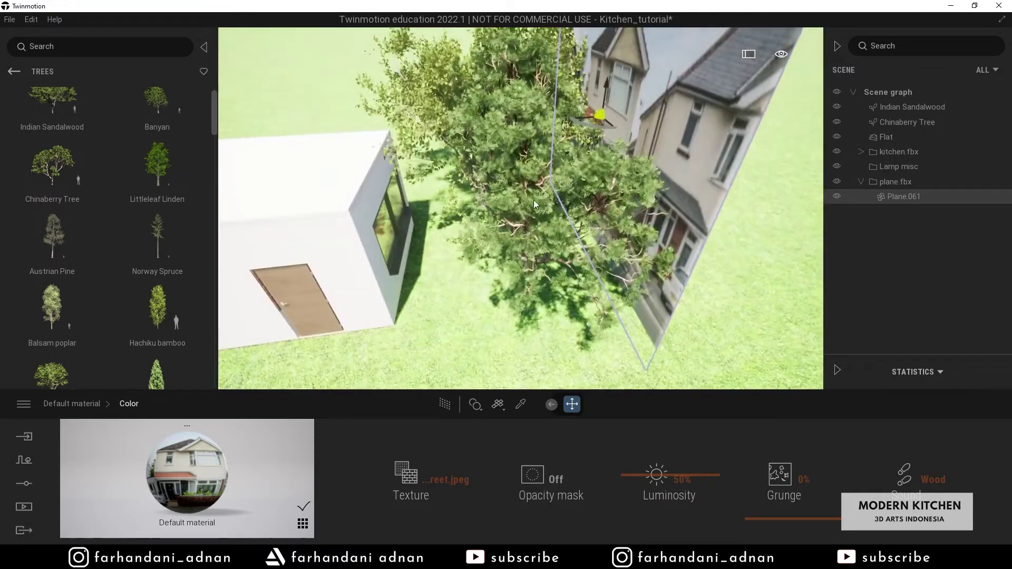
# - Reposition the tree in front of the street image on the grass, and select the Indian Sandalwood
pyautogui.click(533, 202)
pyautogui.moveTo(534, 202); pyautogui.dragTo(549, 185, button='right')
pyautogui.moveTo(519, 306); pyautogui.dragTo(498, 329)
pyautogui.moveTo(495, 274); pyautogui.dragTo(429, 241, button='right')
pyautogui.click(454, 147)
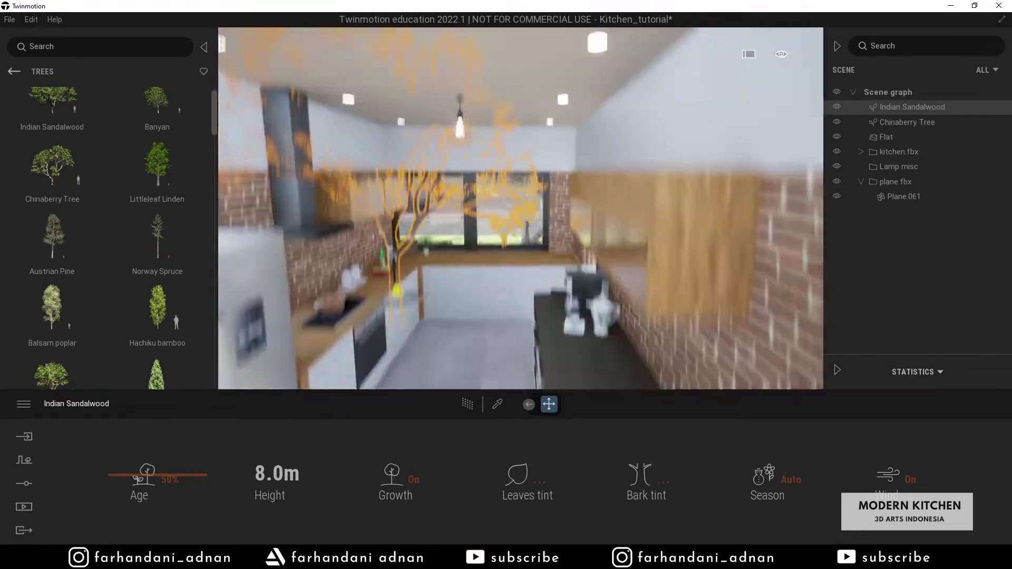
# - Duplicate the street image plane as an instance and place it beside the original to extend the backdrop
pyautogui.press('w')
pyautogui.moveTo(520, 209)
pyautogui.mouseDown(button='right')
pyautogui.moveTo(569, 216)
pyautogui.moveTo(475, 190)
pyautogui.moveTo(516, 203)
pyautogui.mouseUp(button='right')
pyautogui.click(515, 202)
pyautogui.hotkey('ctrl', 'c')
pyautogui.hotkey('ctrl', 'v')
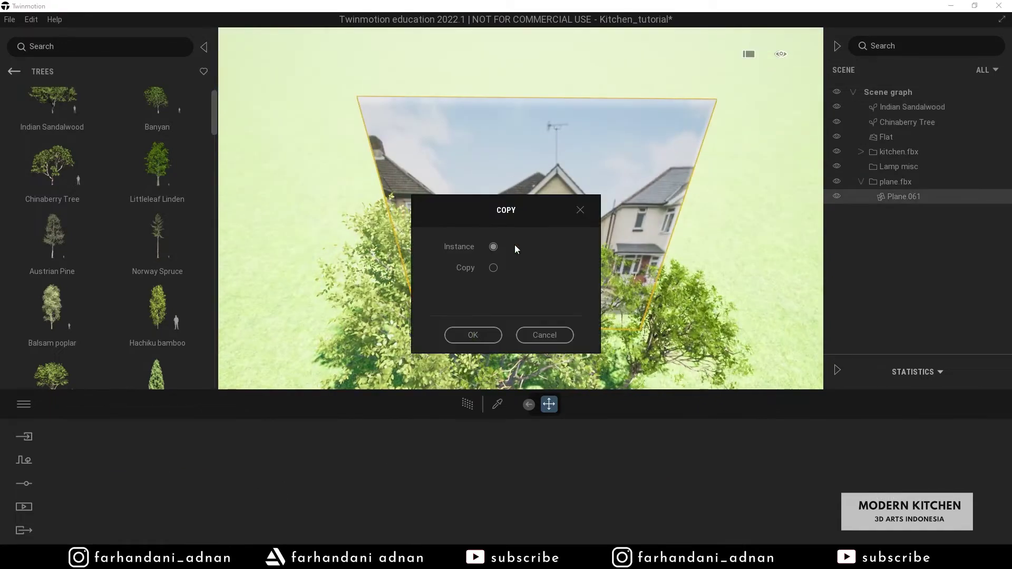
pyautogui.press('Return')
pyautogui.moveTo(516, 244); pyautogui.dragTo(247, 244)
# - Place a second instance of the street image plane at the opposite end of the backdrop row
pyautogui.press('f')
pyautogui.moveTo(330, 206); pyautogui.dragTo(343, 206, button='right')
pyautogui.scroll(-5, 564, 209)
pyautogui.hotkey('ctrl', 'c')
pyautogui.hotkey('ctrl', 'v')
pyautogui.press('Return')
pyautogui.moveTo(527, 220); pyautogui.dragTo(749, 221)
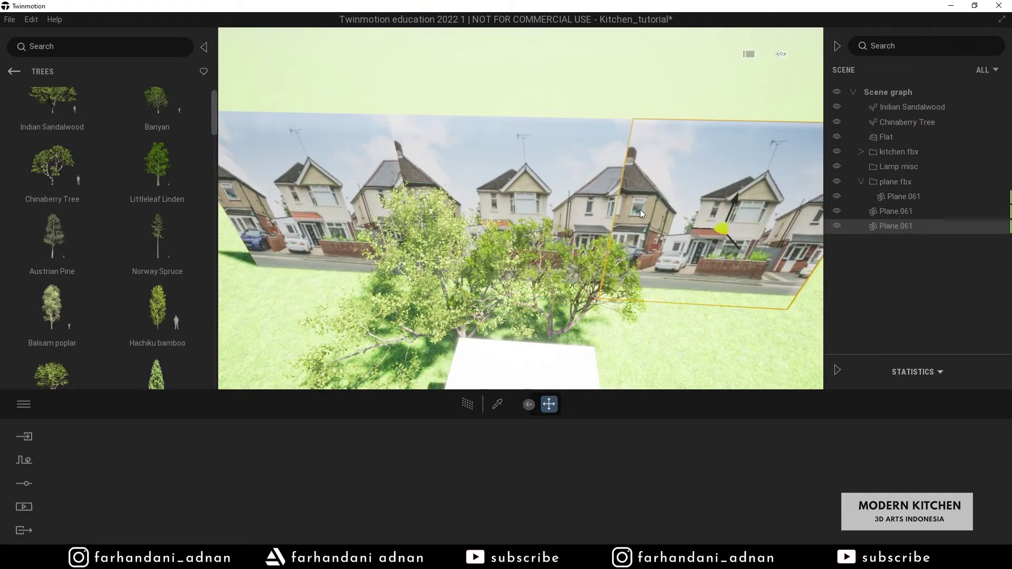
# - Delete one end plane of the street backdrop and put a new instance of the plane in its place
pyautogui.click(361, 180)
pyautogui.press('Delete')
pyautogui.press('super+c')
pyautogui.press('super+v')
pyautogui.click(213, 161)
pyautogui.hotkey('ctrl', 'c')
pyautogui.hotkey('ctrl', 'v')
pyautogui.click(472, 335)
pyautogui.moveTo(474, 217); pyautogui.dragTo(279, 215)
# - Check from inside the kitchen how the street backdrop and trees look through the window
pyautogui.scroll(-5, 521, 209)
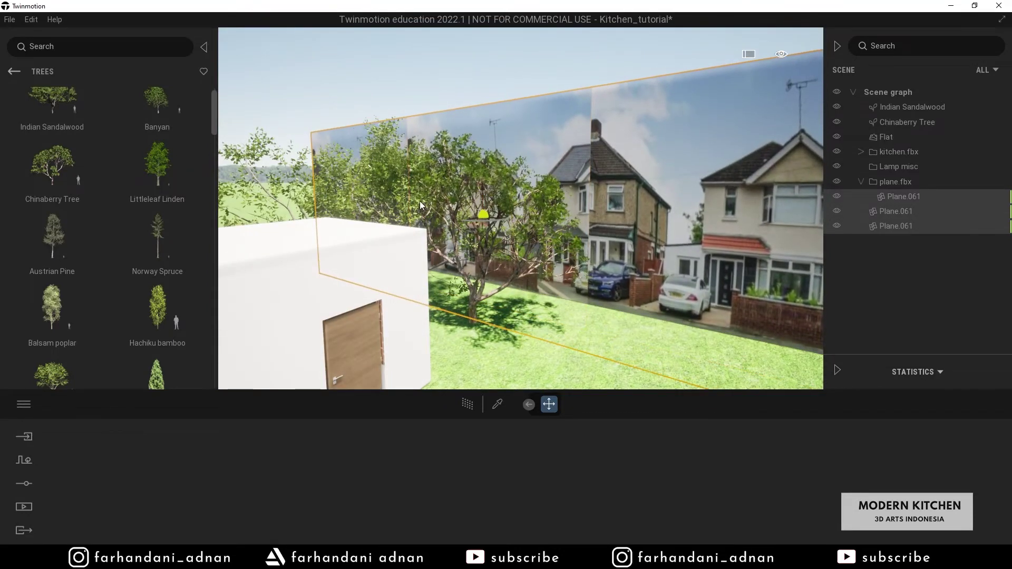
pyautogui.press('s')
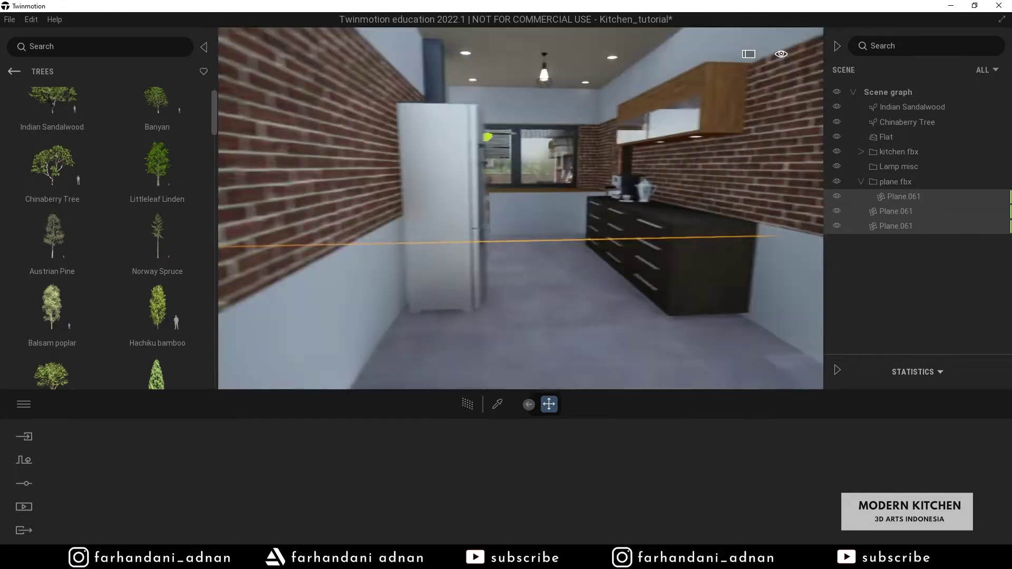
pyautogui.press('d')
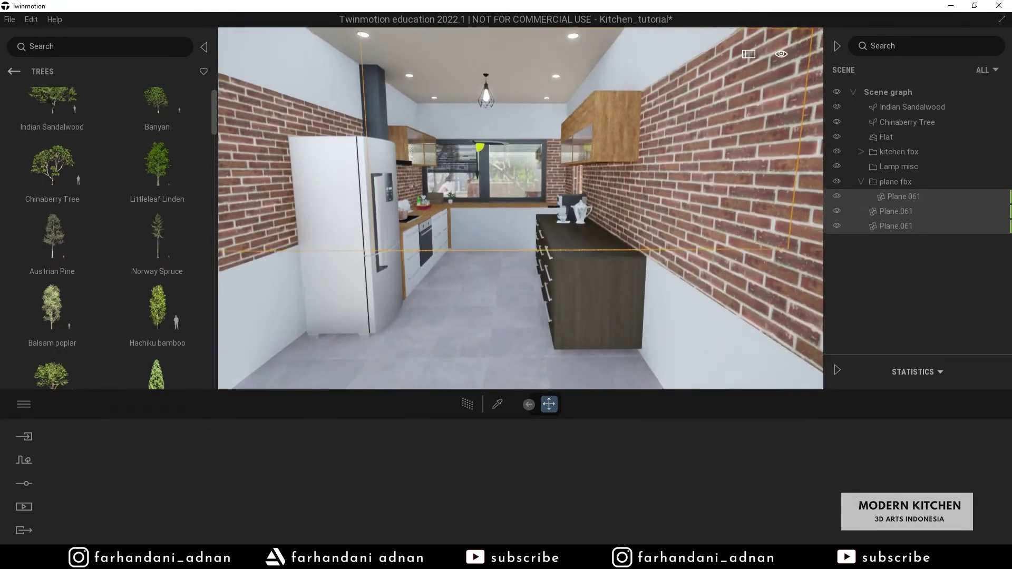
pyautogui.press('w')
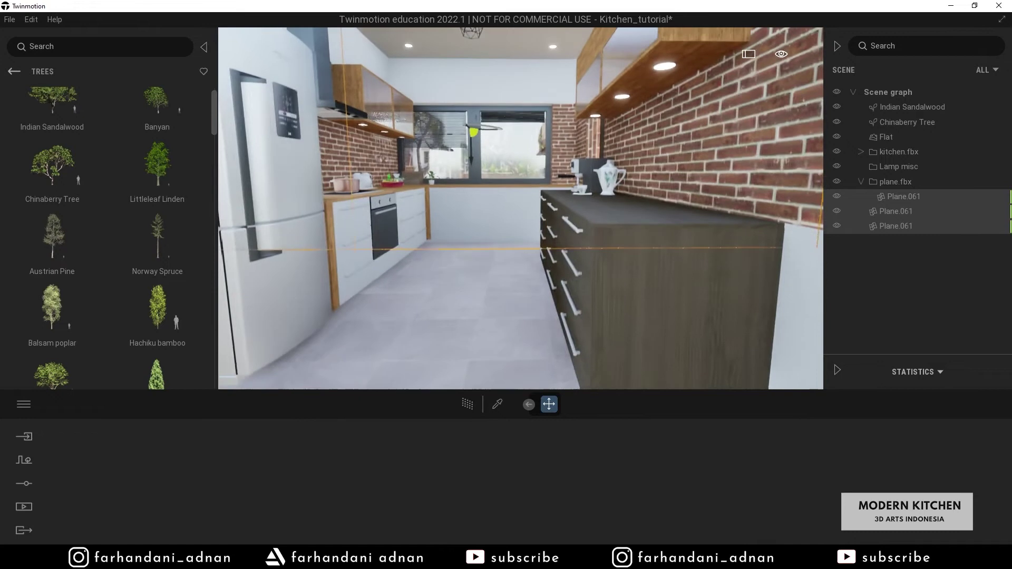
pyautogui.press('s')
pyautogui.moveTo(427, 226); pyautogui.dragTo(427, 207, button='right')
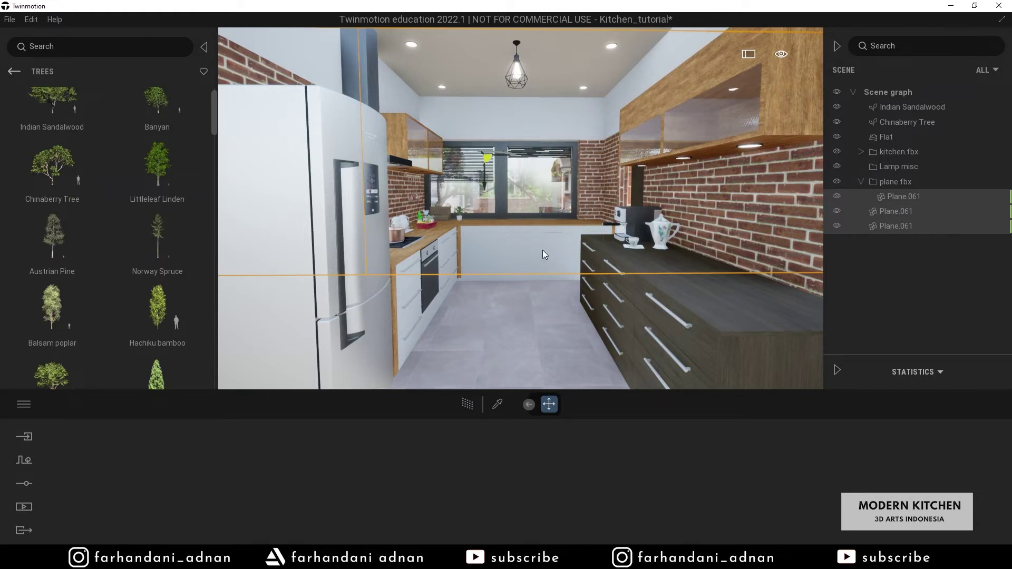
pyautogui.press('e')
pyautogui.moveTo(546, 248); pyautogui.dragTo(542, 227, button='right')
pyautogui.press('q')
pyautogui.moveTo(589, 275); pyautogui.dragTo(631, 263, button='right')
pyautogui.press('q')
pyautogui.press('e')
pyautogui.press('w')
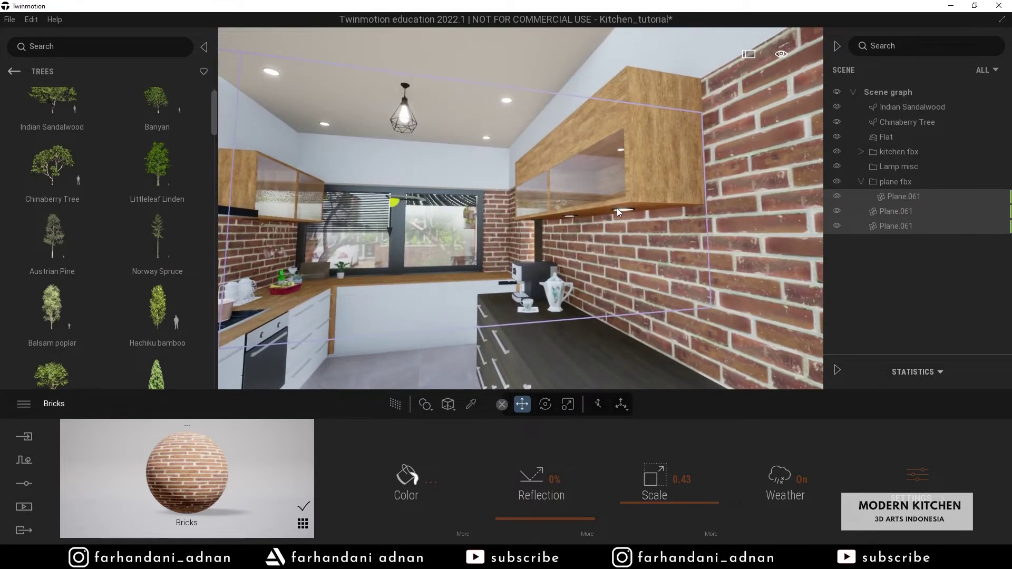
pyautogui.moveTo(568, 216); pyautogui.dragTo(568, 210, button='right')
pyautogui.moveTo(655, 273); pyautogui.dragTo(643, 273, button='right')
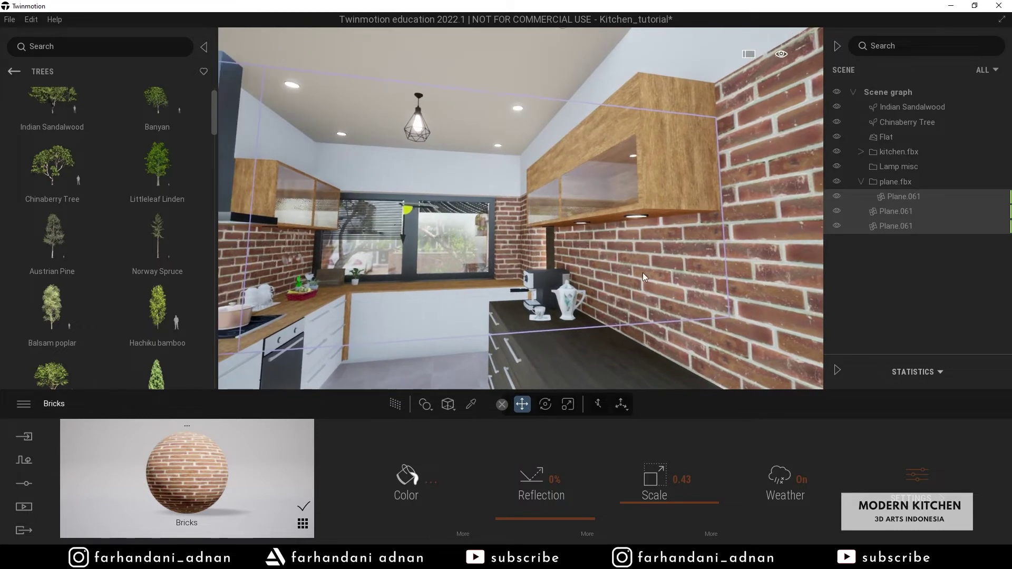
pyautogui.moveTo(553, 269); pyautogui.dragTo(512, 268, button='right')
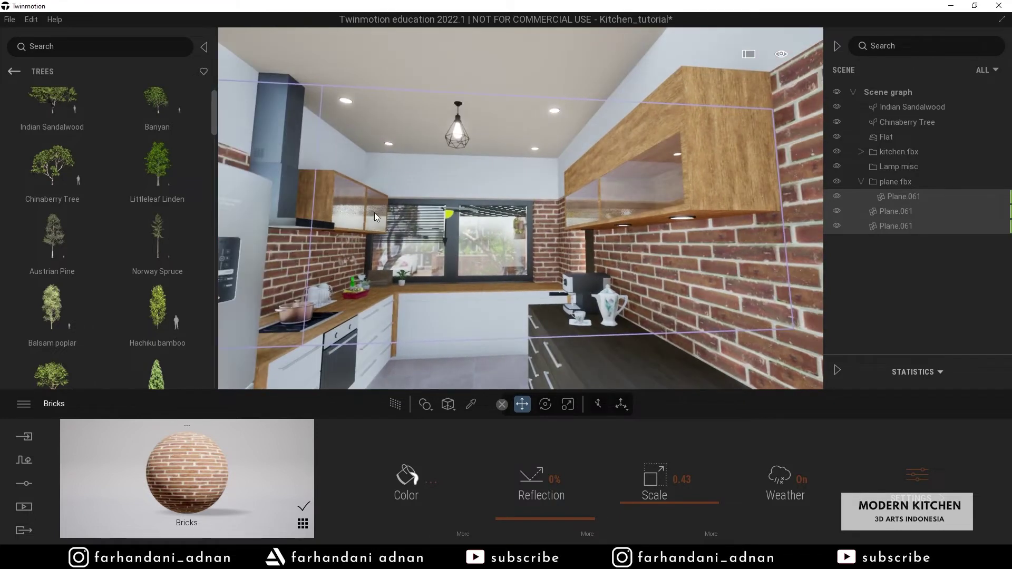
# - Open the Lights category of the library and look through the IES light presets
pyautogui.click(12, 71)
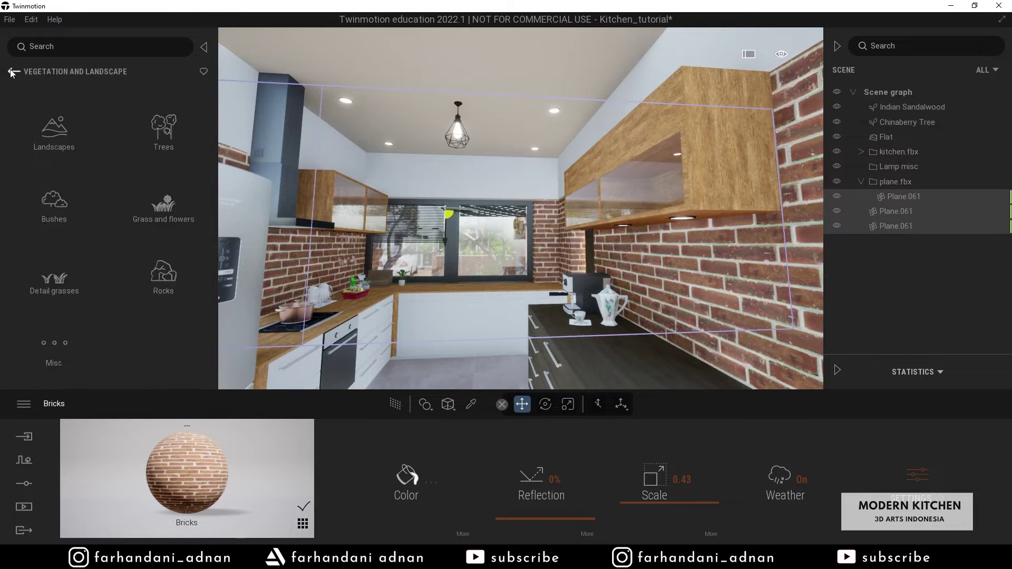
pyautogui.click(161, 205)
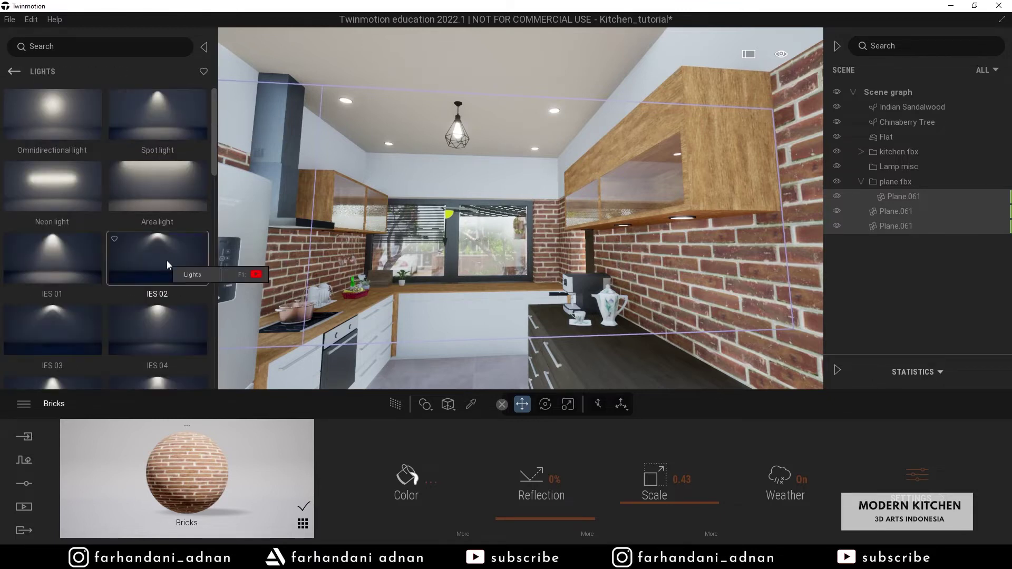
pyautogui.scroll(-2, 167, 261)
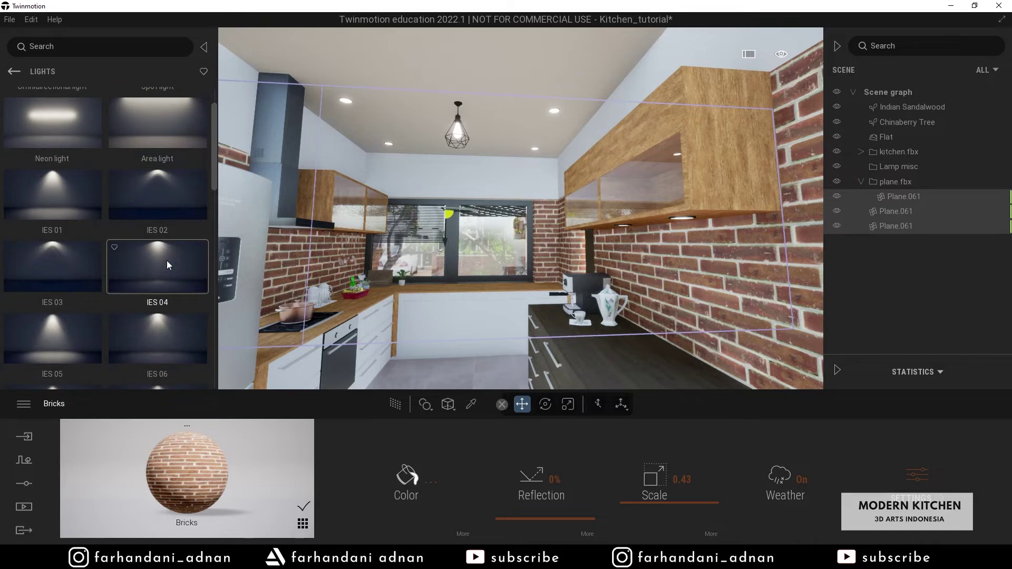
pyautogui.scroll(2, 154, 329)
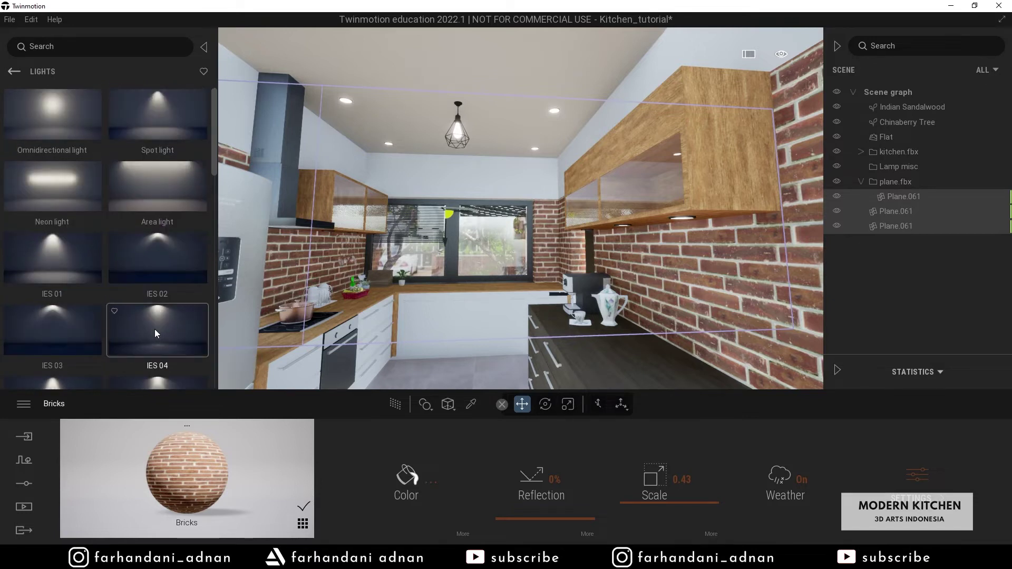
pyautogui.scroll(-2, 154, 329)
pyautogui.scroll(-2, 169, 358)
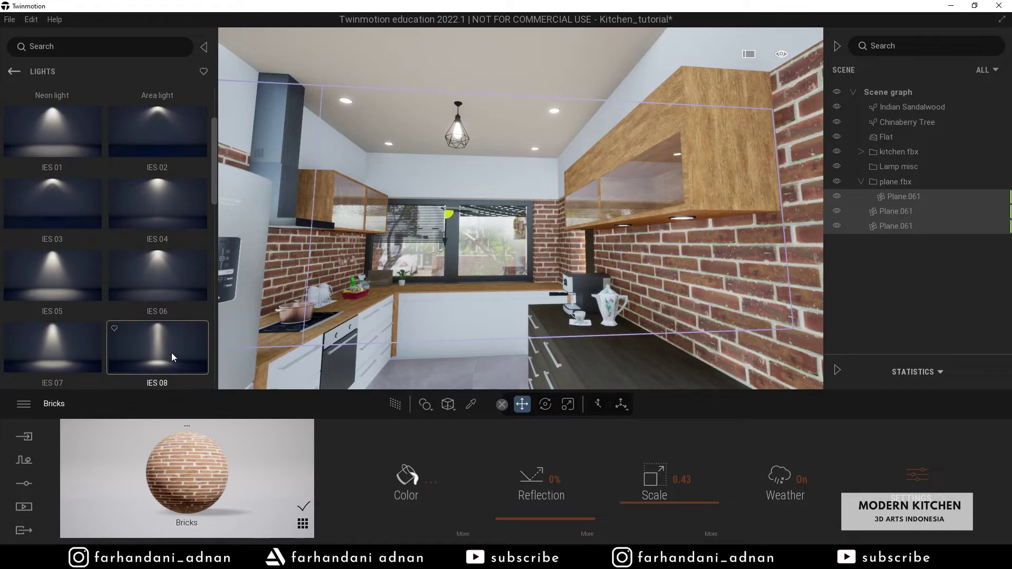
# - Try adding a new scene graph container named Light
pyautogui.moveTo(501, 273); pyautogui.dragTo(643, 285, button='right')
pyautogui.click(900, 274)
pyautogui.click(861, 182)
pyautogui.rightClick(883, 90)
pyautogui.click(939, 155)
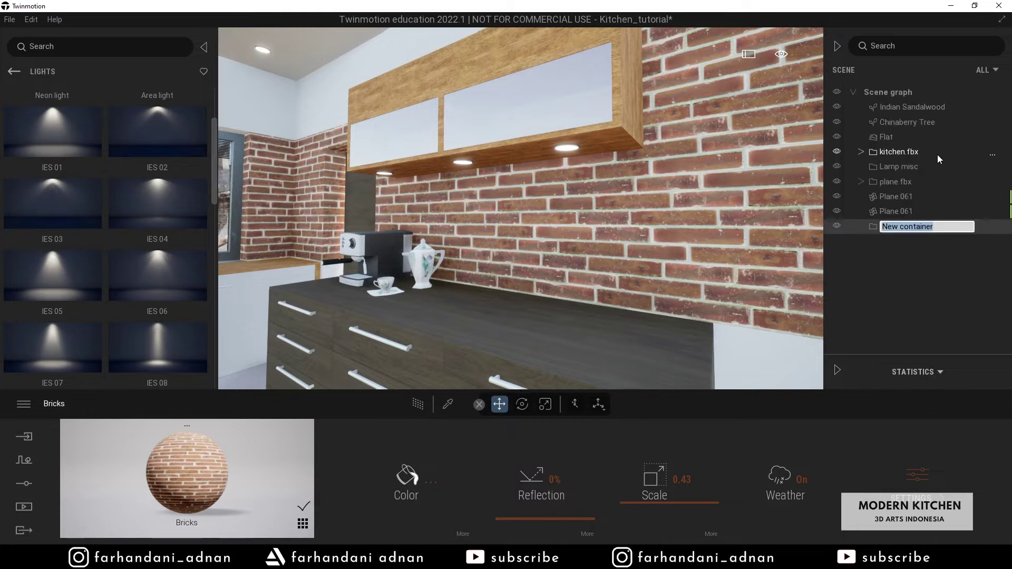
pyautogui.write('Light')
pyautogui.press('Return')
pyautogui.click(933, 167)
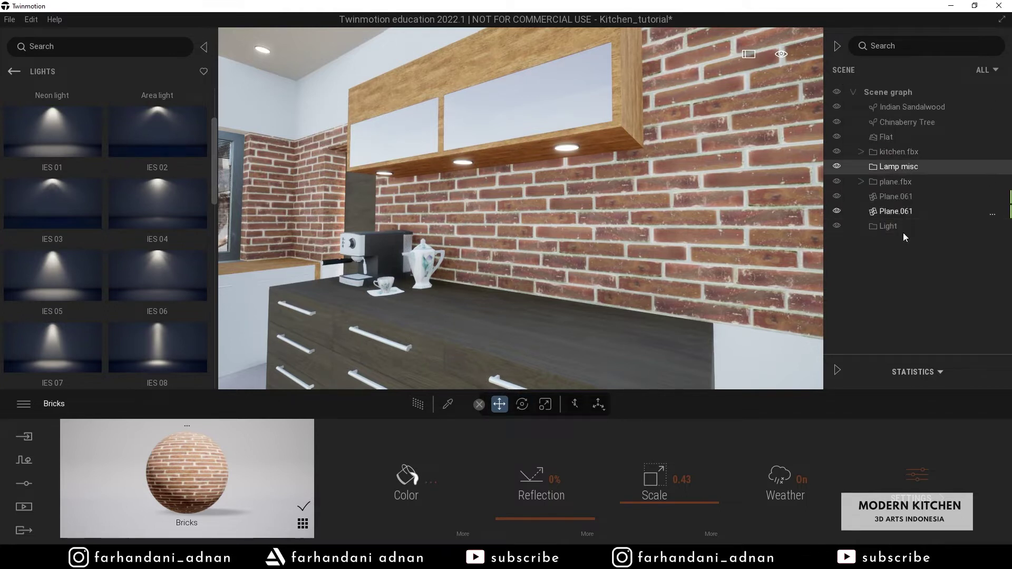
# - Place an IES 06 light under the wall cabinet on the coffee machine side and set its intensity to 2 lm
pyautogui.moveTo(186, 280); pyautogui.dragTo(545, 265)
pyautogui.write('1')
pyautogui.press('Return')
pyautogui.moveTo(532, 179); pyautogui.dragTo(516, 211, button='middle')
pyautogui.moveTo(779, 122)
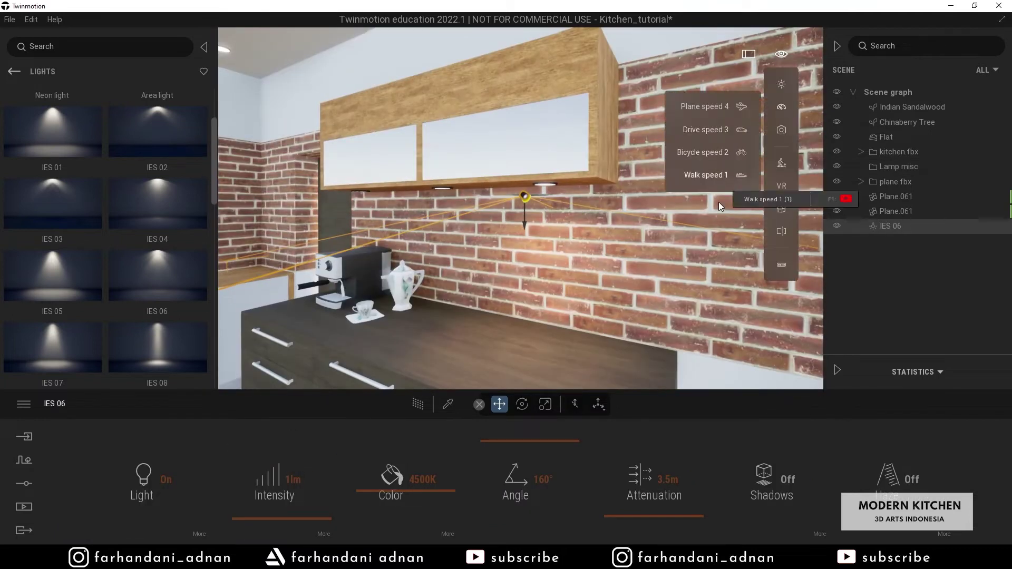
pyautogui.click(293, 480)
pyautogui.write('2')
pyautogui.press('Return')
# - Turn on shadows for the IES 06 light and align it beneath the end fixture of the wall cabinet
pyautogui.keyDown('shift'); pyautogui.moveTo(620, 271); pyautogui.dragTo(621, 272, button='middle'); pyautogui.keyUp('shift')
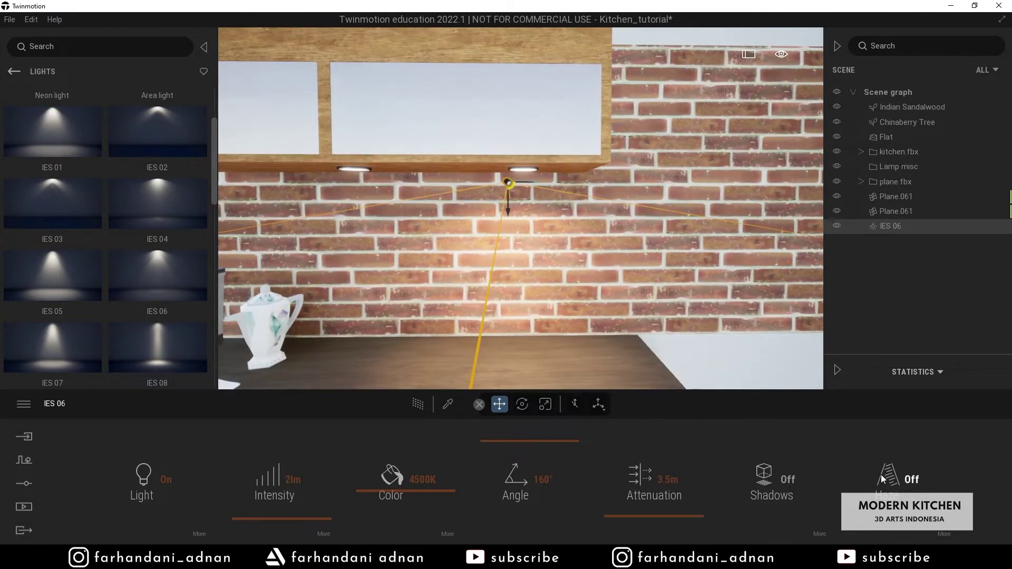
pyautogui.scroll(3, 537, 191)
pyautogui.moveTo(538, 191); pyautogui.dragTo(518, 93, button='middle')
pyautogui.moveTo(518, 94); pyautogui.dragTo(555, 90)
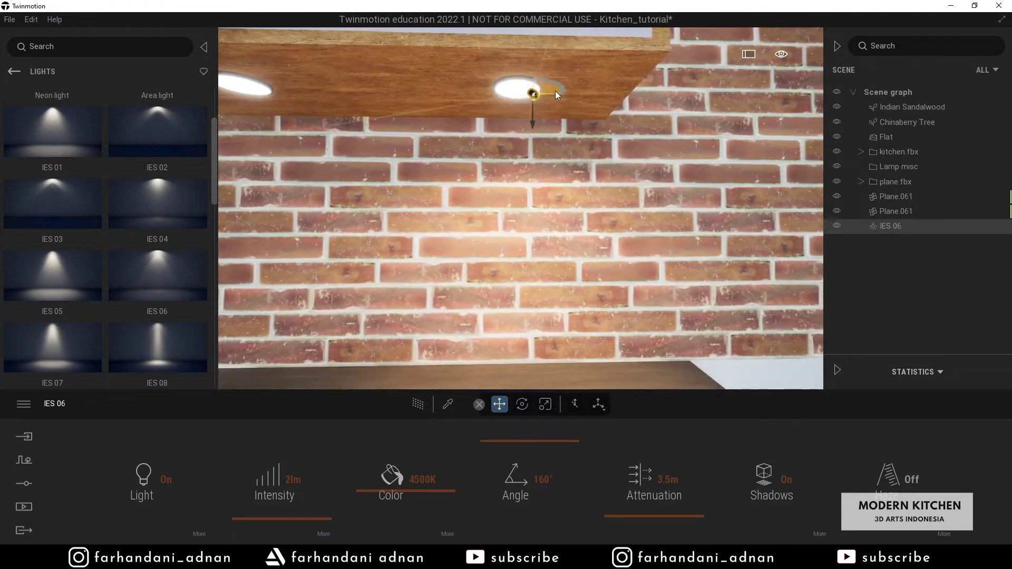
pyautogui.keyDown('shift'); pyautogui.moveTo(602, 137); pyautogui.dragTo(392, 145, button='middle'); pyautogui.keyUp('shift')
pyautogui.moveTo(438, 153); pyautogui.dragTo(476, 154)
pyautogui.keyDown('shift'); pyautogui.moveTo(476, 154); pyautogui.dragTo(627, 158, button='middle'); pyautogui.keyUp('shift')
# - Put the light in the Lamp misc container and paste an instance of it beneath the cabinet's middle fixture
pyautogui.moveTo(896, 227)
pyautogui.mouseDown()
pyautogui.moveTo(905, 177)
pyautogui.moveTo(893, 166)
pyautogui.moveTo(890, 240)
pyautogui.mouseUp()
pyautogui.click(585, 144)
pyautogui.hotkey('ctrl', 'c')
pyautogui.hotkey('ctrl', 'v')
pyautogui.click(470, 331)
pyautogui.moveTo(565, 143); pyautogui.dragTo(410, 142)
pyautogui.keyDown('shift'); pyautogui.moveTo(774, 153); pyautogui.dragTo(608, 158, button='middle'); pyautogui.keyUp('shift')
pyautogui.moveTo(476, 126); pyautogui.dragTo(493, 127)
# - Add another instance beneath the fixture above the coffee machine and nest both instances under the original light in Lamp misc
pyautogui.keyDown('shift'); pyautogui.moveTo(525, 182); pyautogui.dragTo(709, 189, button='middle'); pyautogui.keyUp('shift')
pyautogui.keyDown('shift'); pyautogui.moveTo(547, 98); pyautogui.dragTo(321, 100); pyautogui.keyUp('shift')
pyautogui.click(485, 336)
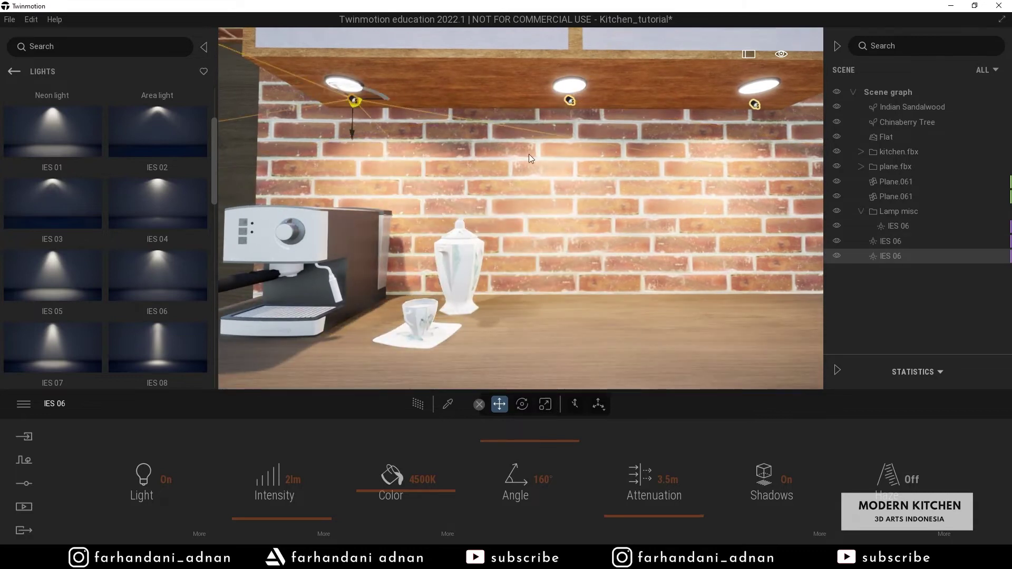
pyautogui.keyDown('shift'); pyautogui.moveTo(530, 154); pyautogui.dragTo(530, 193, button='middle'); pyautogui.keyUp('shift')
pyautogui.click(890, 244)
pyautogui.press('Escape')
# - Place a new IES 06 light by the brick wall on the stove side and set its intensity to 1 lm
pyautogui.moveTo(559, 221)
pyautogui.mouseDown(button='right')
pyautogui.moveTo(527, 211)
pyautogui.moveTo(606, 216)
pyautogui.moveTo(553, 241)
pyautogui.mouseUp(button='right')
pyautogui.moveTo(157, 275); pyautogui.dragTo(478, 242)
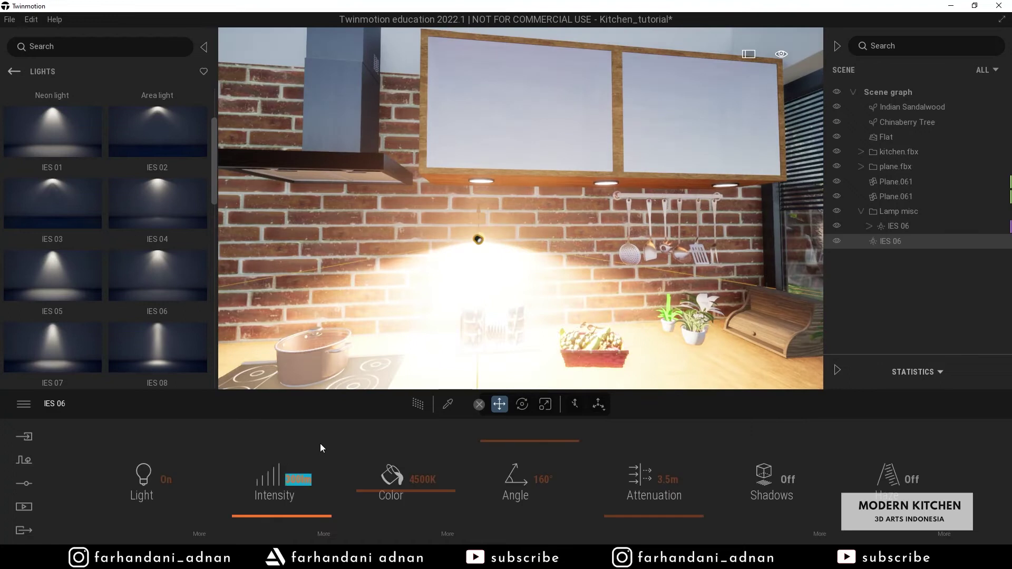
pyautogui.moveTo(506, 232); pyautogui.dragTo(637, 198, button='right')
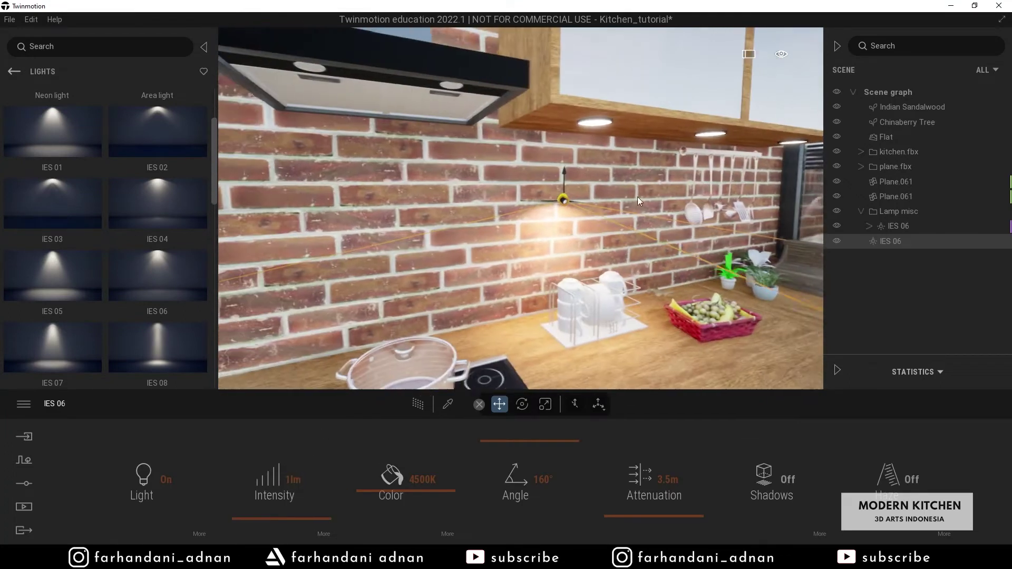
# - Move the stove-side light up and sideways to sit beneath the cabinet fixture nearest the range hood
pyautogui.click(575, 185)
pyautogui.click(569, 196)
pyautogui.moveTo(574, 160); pyautogui.dragTo(573, 134)
pyautogui.moveTo(573, 134); pyautogui.dragTo(606, 126, button='right')
pyautogui.moveTo(622, 117); pyautogui.dragTo(644, 113)
# - Paste an instance of the stove-side light beneath the cabinet's middle fixture
pyautogui.moveTo(644, 113); pyautogui.dragTo(623, 191, button='right')
pyautogui.hotkey('ctrl', 'c')
pyautogui.hotkey('ctrl', 'v')
pyautogui.click(489, 314)
pyautogui.moveTo(522, 166); pyautogui.dragTo(666, 169)
# - Paste another instance of the stove-side light beneath the cabinet fixture nearest the window
pyautogui.moveTo(667, 169); pyautogui.dragTo(709, 178, button='right')
pyautogui.hotkey('ctrl', 'c')
pyautogui.hotkey('ctrl', 'v')
pyautogui.click(489, 314)
pyautogui.moveTo(564, 138); pyautogui.dragTo(710, 139)
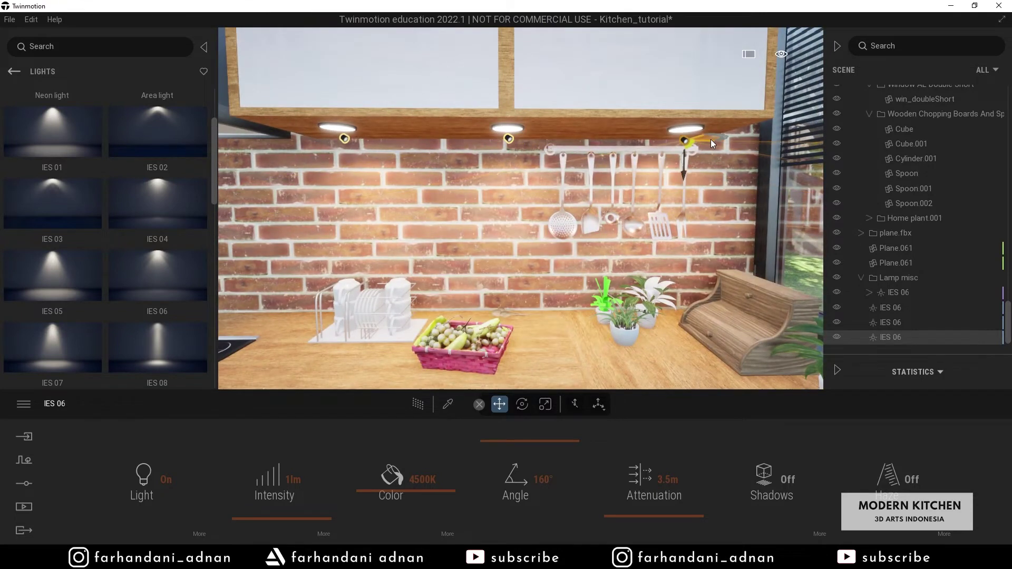
# - Hide the library and scene graph panels and examine the under-cabinet lighting on both sides of the kitchen
pyautogui.moveTo(681, 176); pyautogui.dragTo(796, 184, button='right')
pyautogui.press('s')
pyautogui.moveTo(521, 208); pyautogui.dragTo(595, 180, button='right')
pyautogui.click(727, 121)
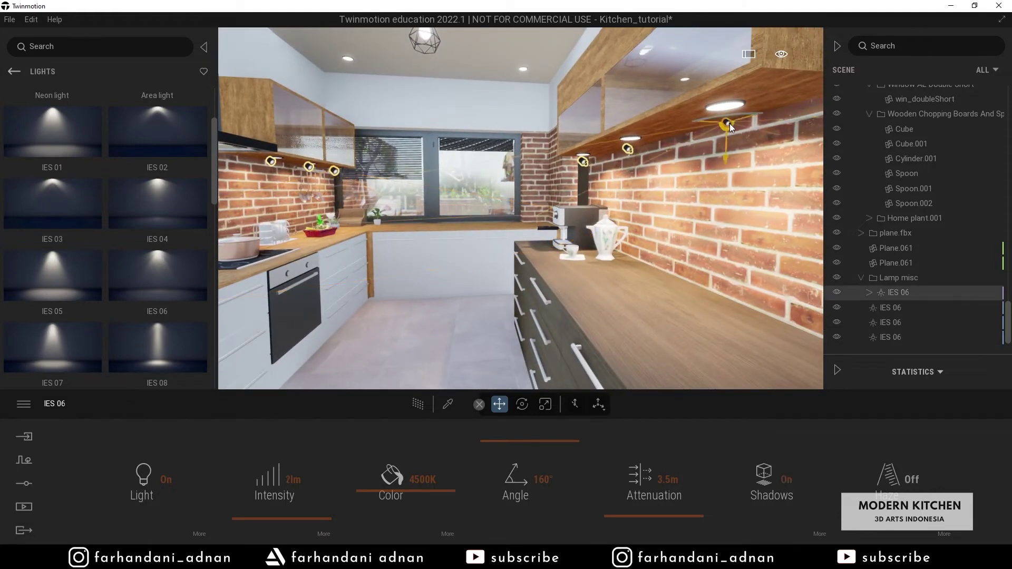
pyautogui.moveTo(570, 267); pyautogui.dragTo(496, 263, button='right')
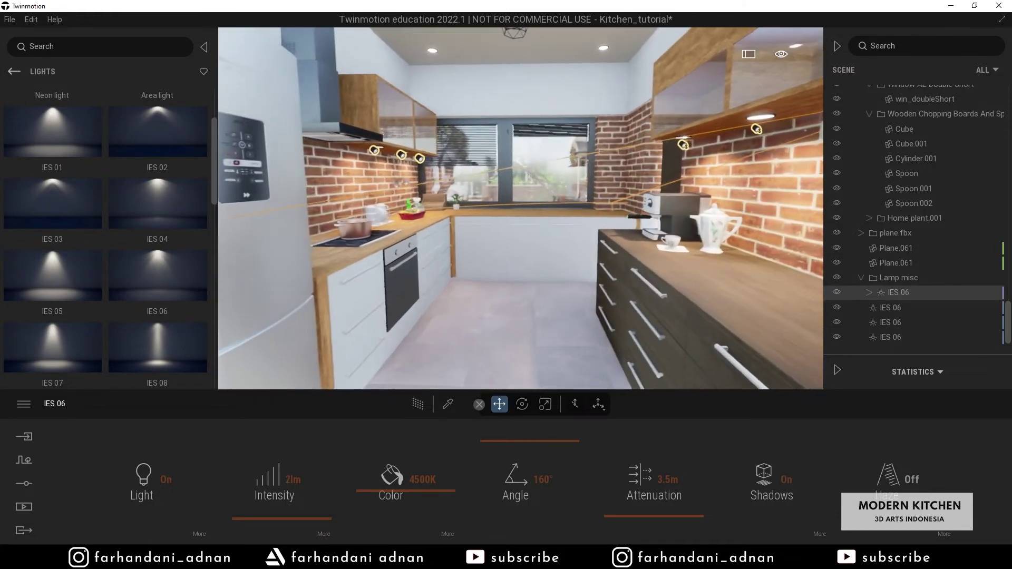
pyautogui.click(204, 48)
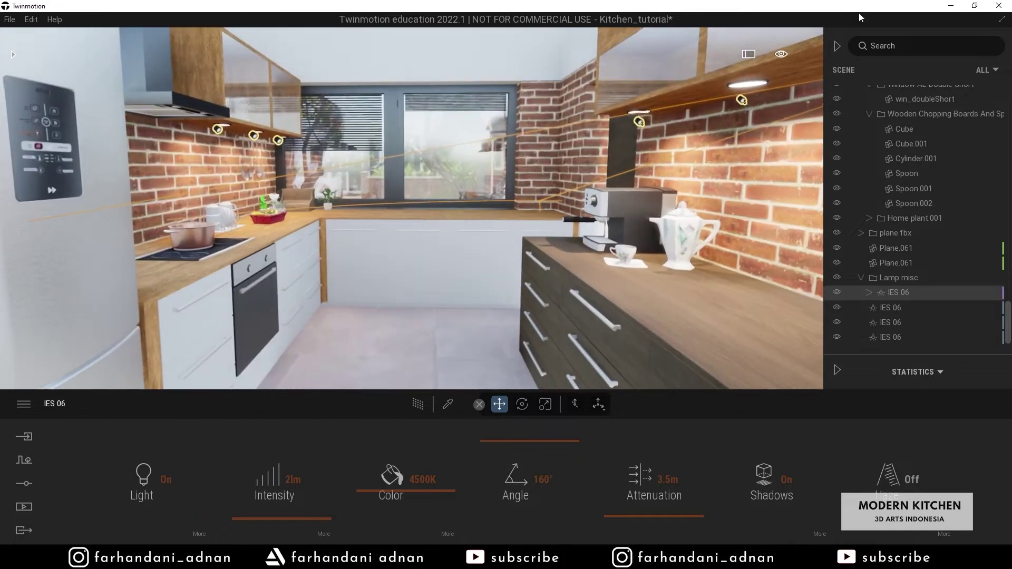
pyautogui.click(835, 45)
pyautogui.press('s')
pyautogui.moveTo(546, 264)
pyautogui.mouseDown(button='right')
pyautogui.moveTo(574, 210)
pyautogui.moveTo(554, 253)
pyautogui.mouseUp(button='right')
pyautogui.press('w')
pyautogui.press('s')
pyautogui.press('w')
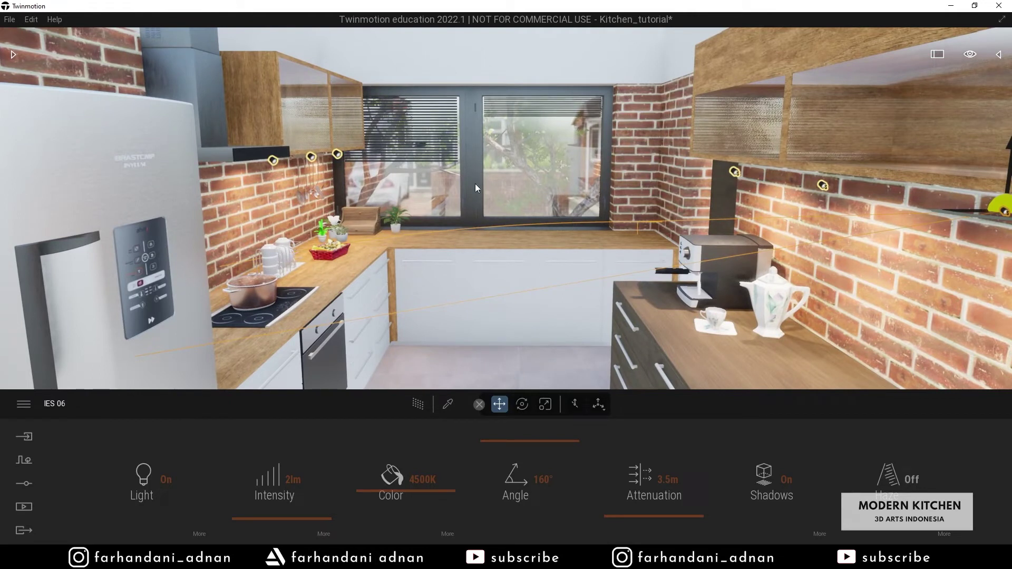
pyautogui.press('s')
# - Turn on shadows for the three IES 06 lights under the stove-side cabinet
pyautogui.moveTo(502, 241); pyautogui.dragTo(416, 237, button='right')
pyautogui.press('w')
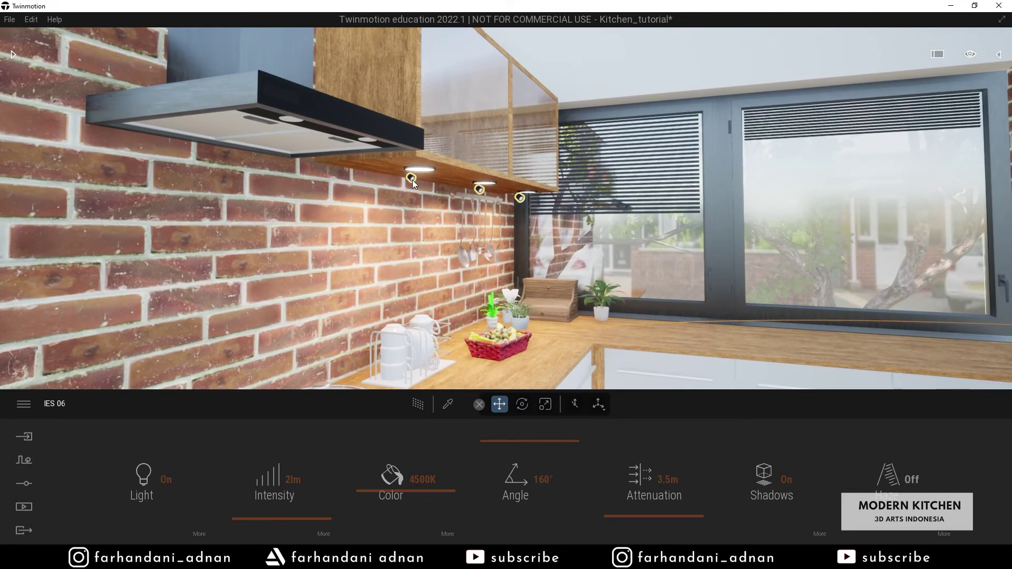
pyautogui.click(412, 179)
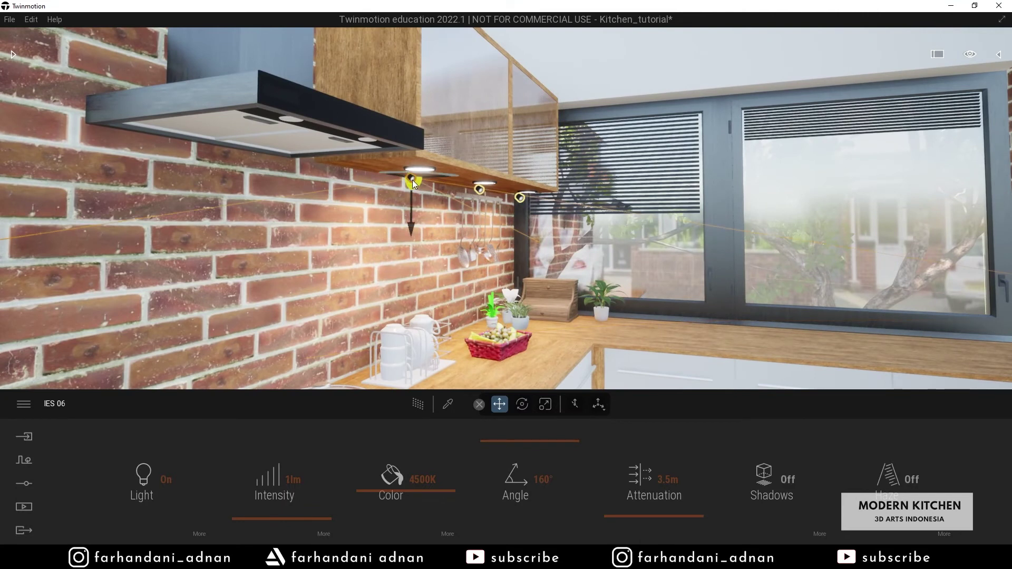
pyautogui.click(766, 482)
pyautogui.moveTo(705, 243); pyautogui.dragTo(577, 164, button='right')
pyautogui.press('d')
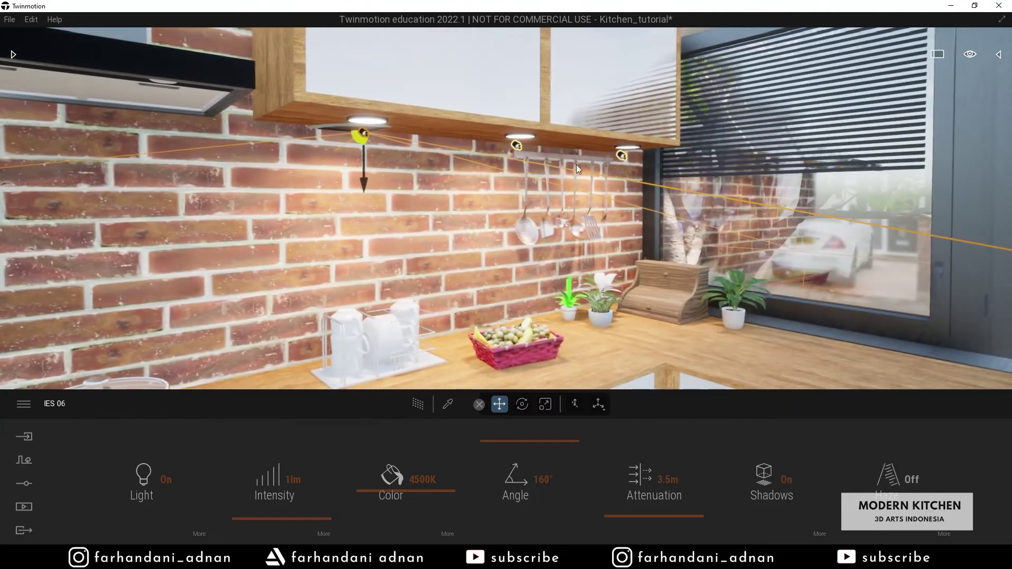
pyautogui.click(518, 147)
pyautogui.click(621, 157)
# - Review the overall kitchen lighting from beside the refrigerator
pyautogui.moveTo(586, 261); pyautogui.dragTo(755, 237, button='right')
pyautogui.press('s')
pyautogui.press('s')
pyautogui.press('s')
pyautogui.press('q')
pyautogui.press('w')
pyautogui.press('e')
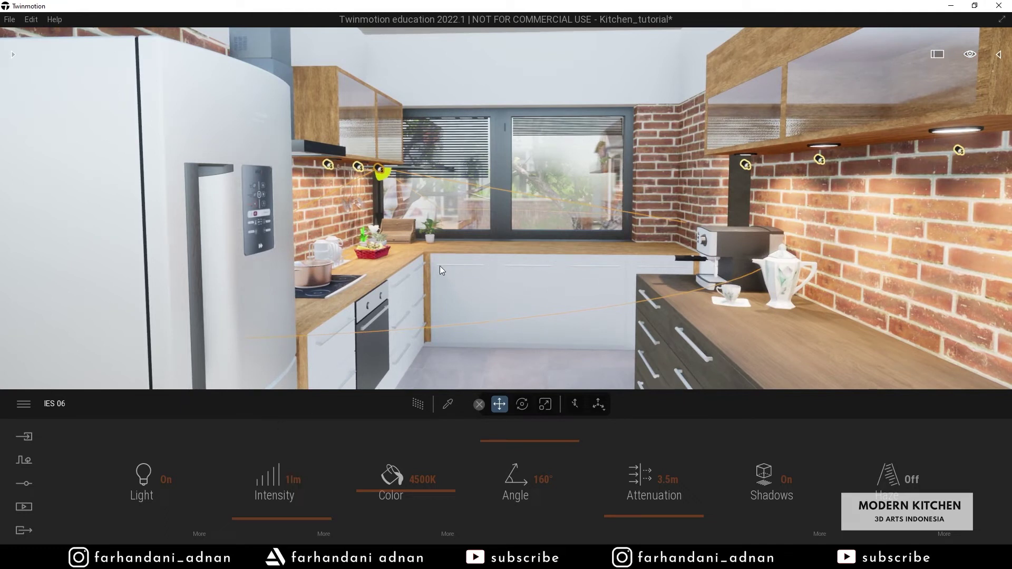
# - Set the location's time of day to 10:36 and the month to August
pyautogui.click(26, 489)
pyautogui.click(520, 469)
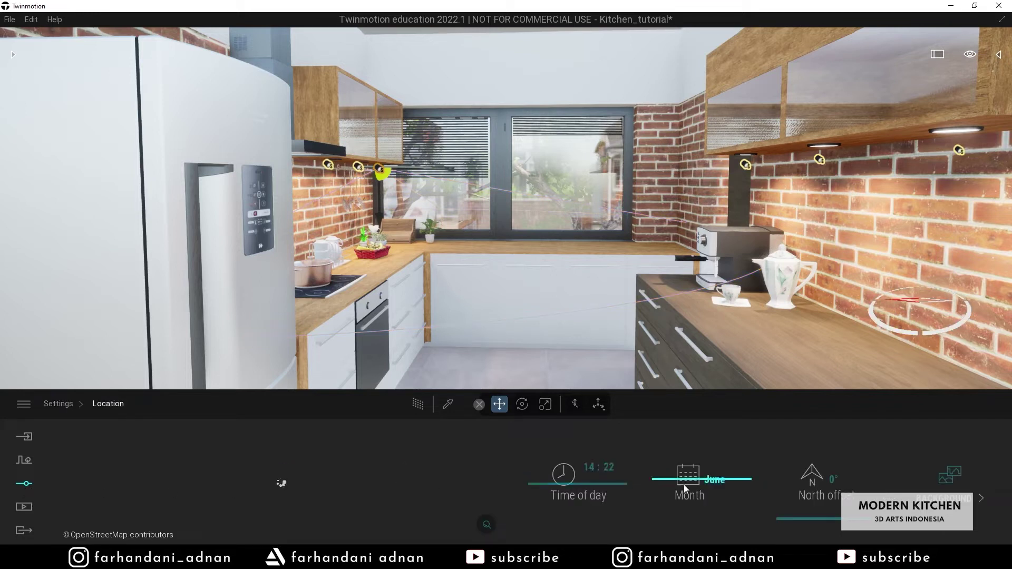
pyautogui.moveTo(564, 489); pyautogui.dragTo(560, 470)
pyautogui.moveTo(682, 476); pyautogui.dragTo(677, 457)
pyautogui.moveTo(577, 470); pyautogui.dragTo(562, 471)
pyautogui.scroll(-3, 570, 309)
pyautogui.scroll(5, 571, 309)
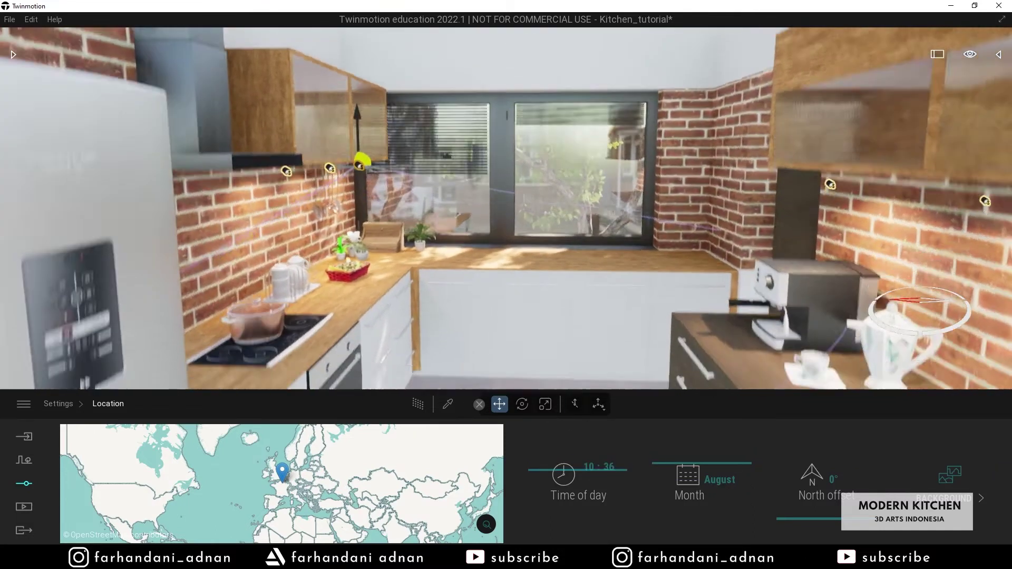
# - Reposition the Chinaberry Tree outside the window to change its view and shadows from inside the kitchen
pyautogui.moveTo(964, 53)
pyautogui.press('Escape')
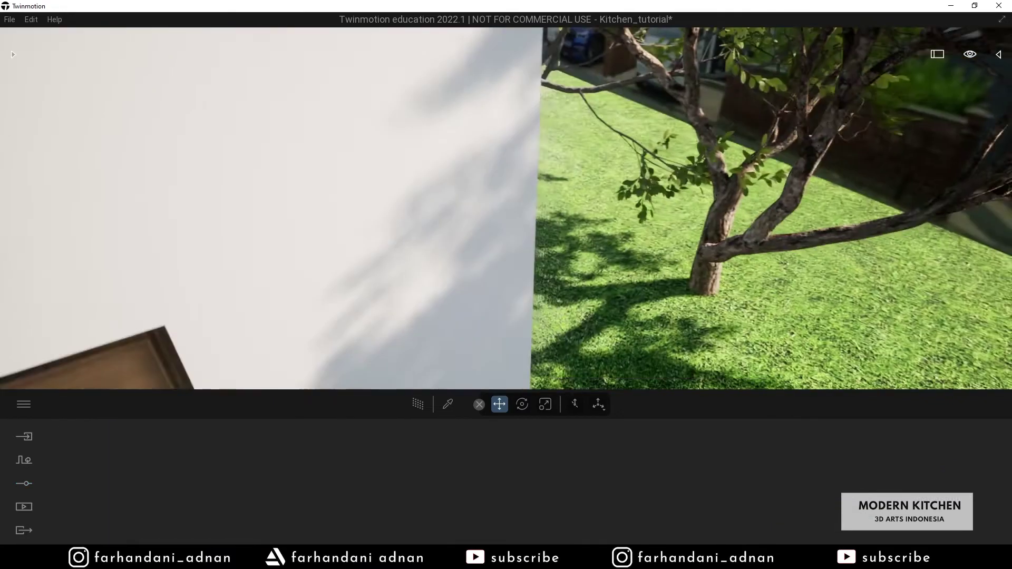
pyautogui.click(523, 246)
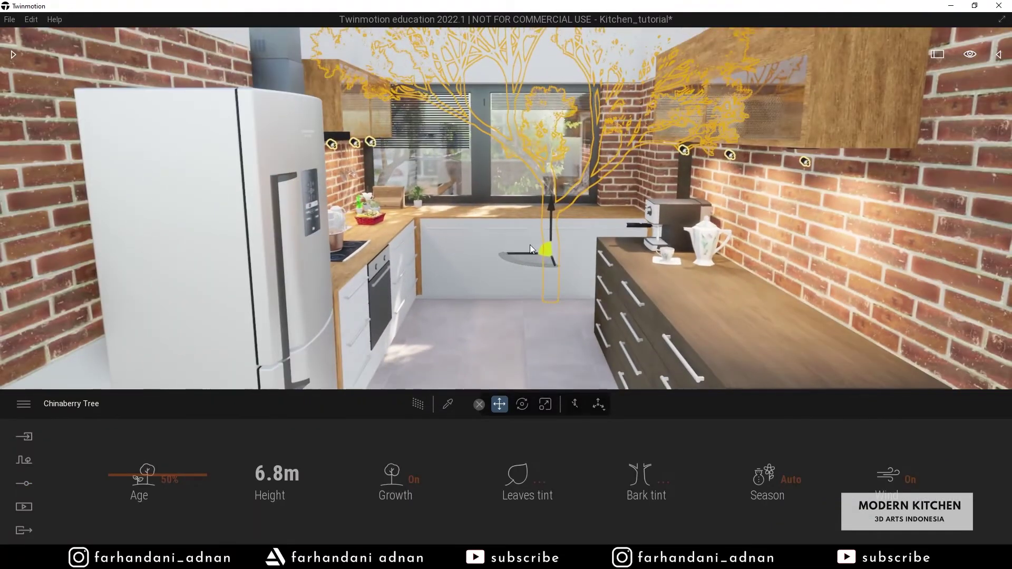
pyautogui.moveTo(530, 244); pyautogui.dragTo(565, 306)
pyautogui.scroll(-3, 576, 301)
pyautogui.moveTo(576, 302); pyautogui.dragTo(457, 243, button='middle')
# - Frame the whole kitchen, turn on the Path Tracer and choose its Low quality preset
pyautogui.click(589, 285)
pyautogui.scroll(1, 448, 290)
pyautogui.scroll(1, 448, 290)
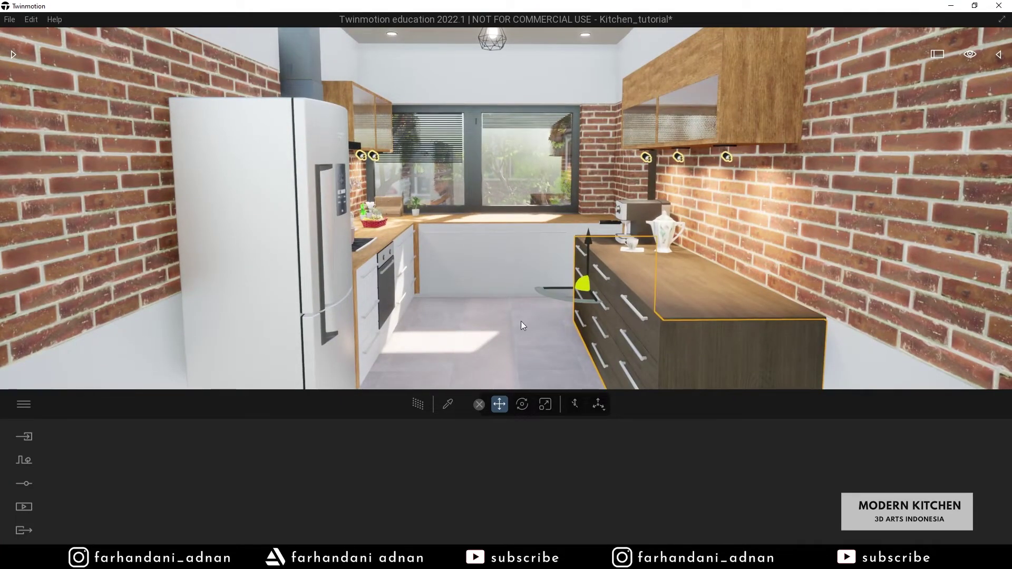
pyautogui.click(415, 404)
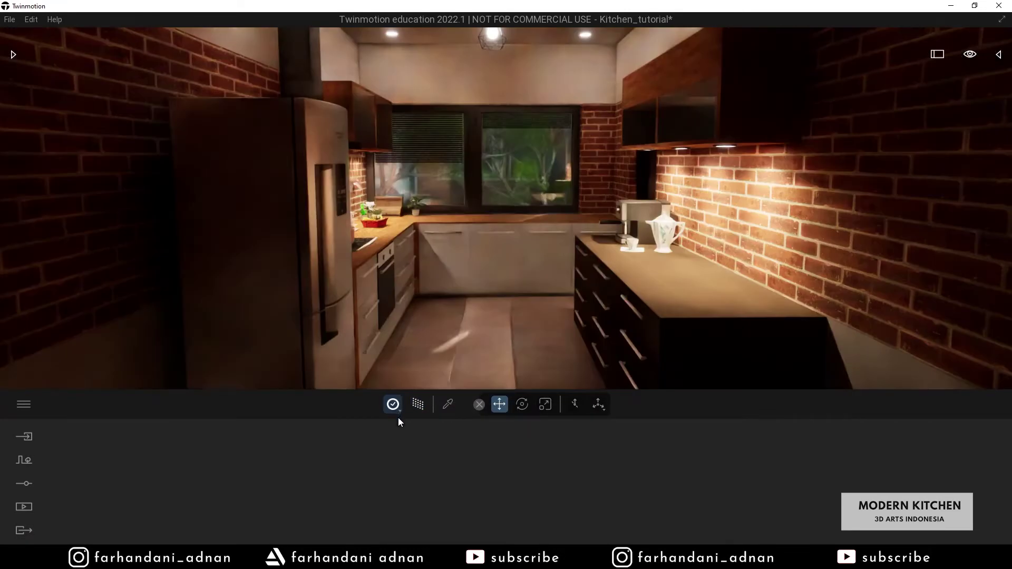
pyautogui.moveTo(397, 410)
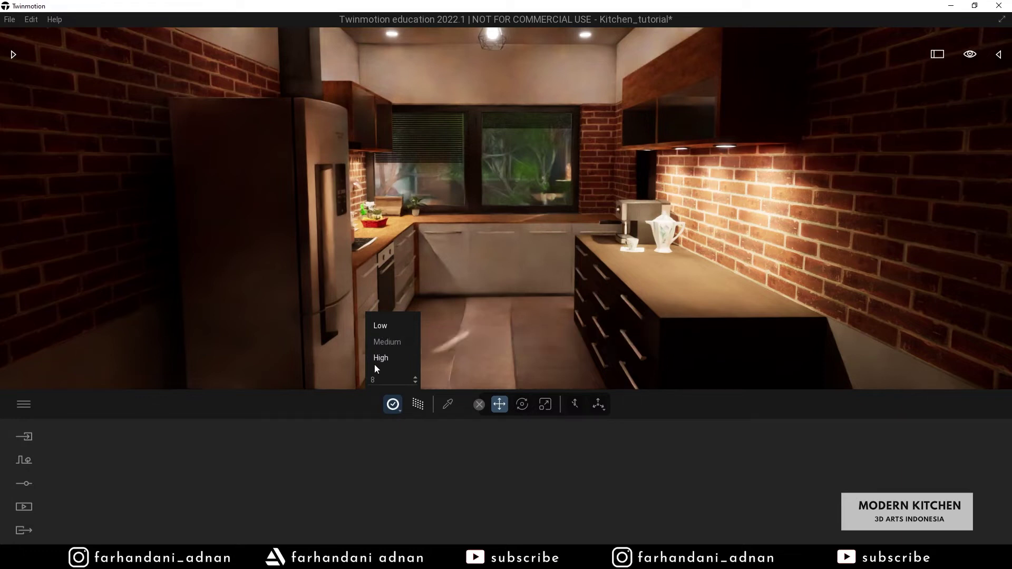
pyautogui.click(376, 322)
# - Set the Path Tracer's High preset to 300 samples per pixel in the preferences
pyautogui.click(36, 18)
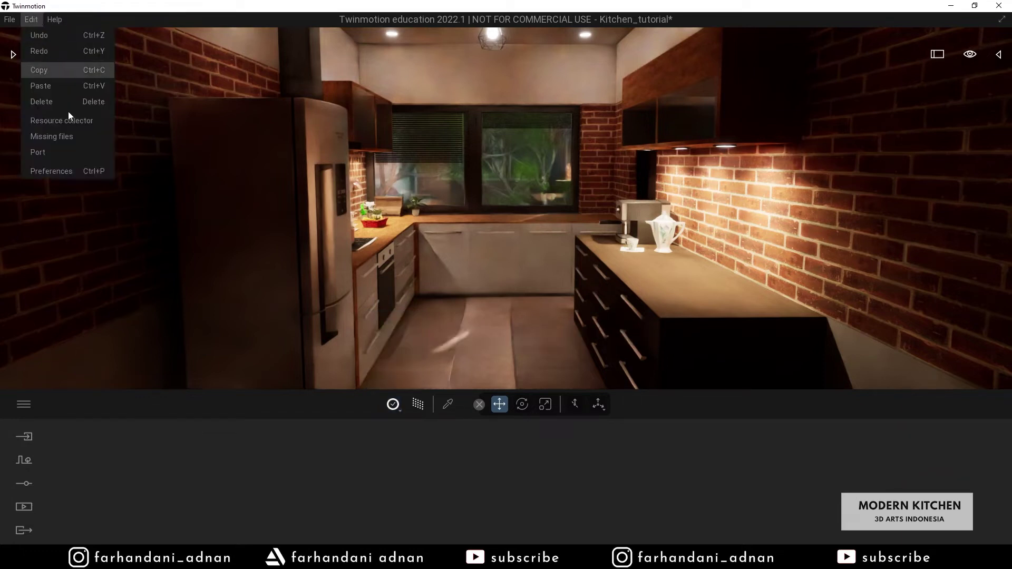
pyautogui.click(67, 169)
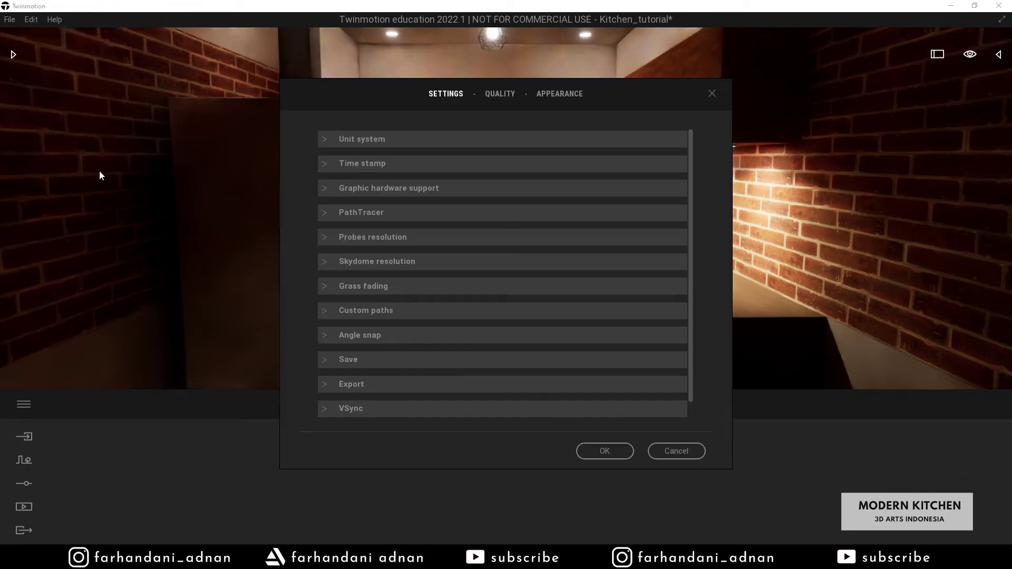
pyautogui.click(499, 95)
pyautogui.click(559, 95)
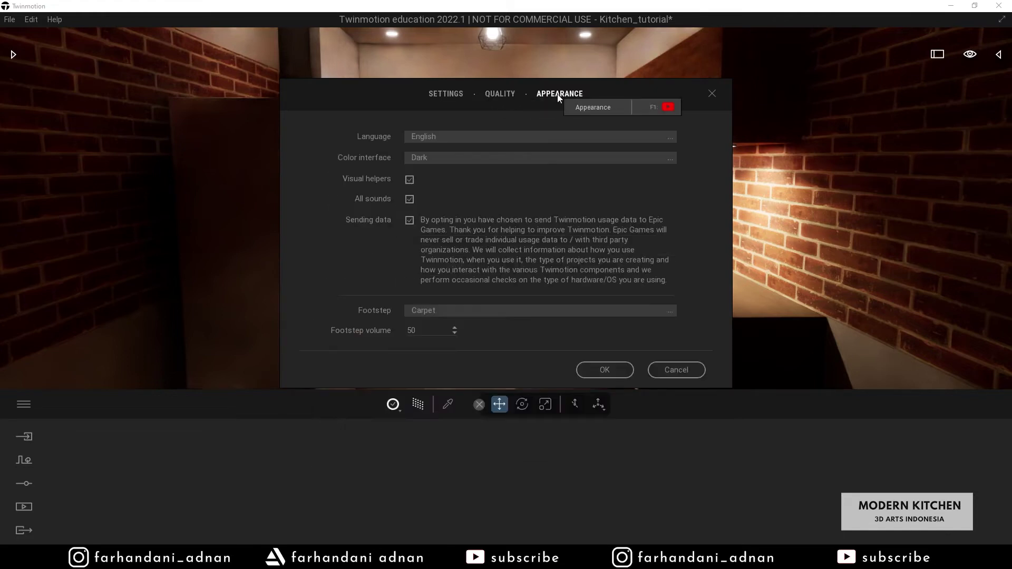
pyautogui.click(438, 95)
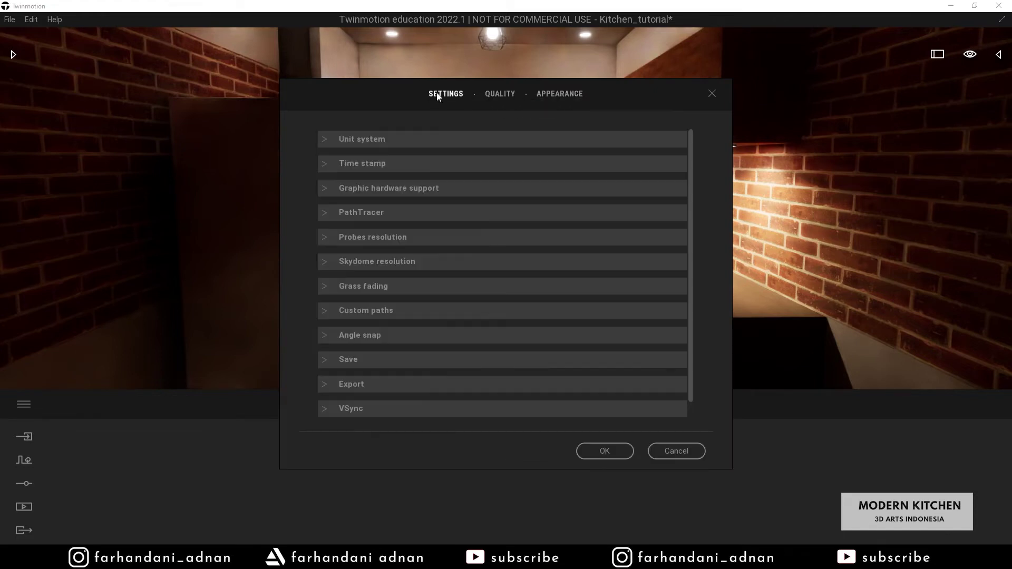
pyautogui.click(325, 212)
pyautogui.scroll(-1, 349, 396)
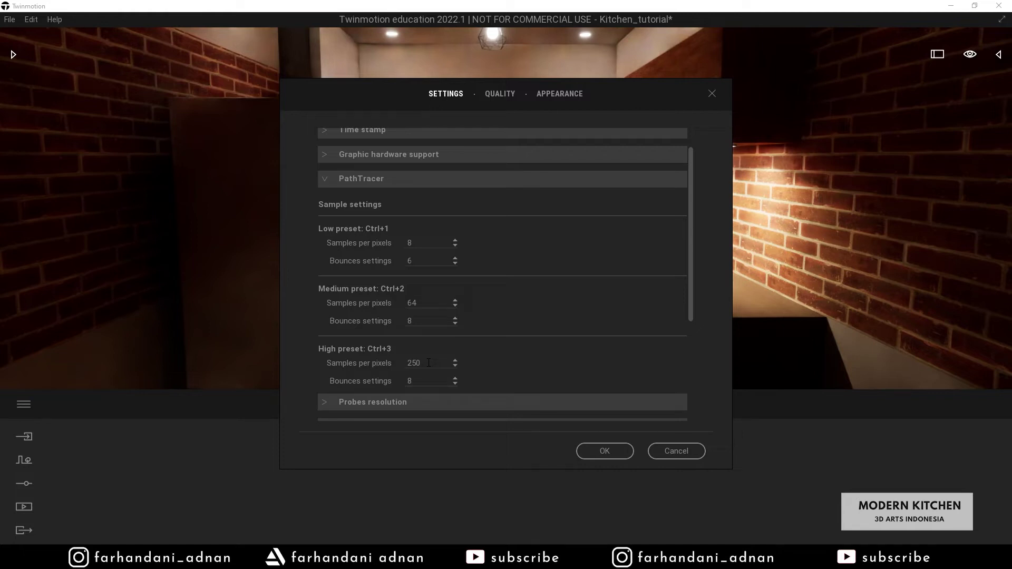
pyautogui.write('300')
pyautogui.click(605, 451)
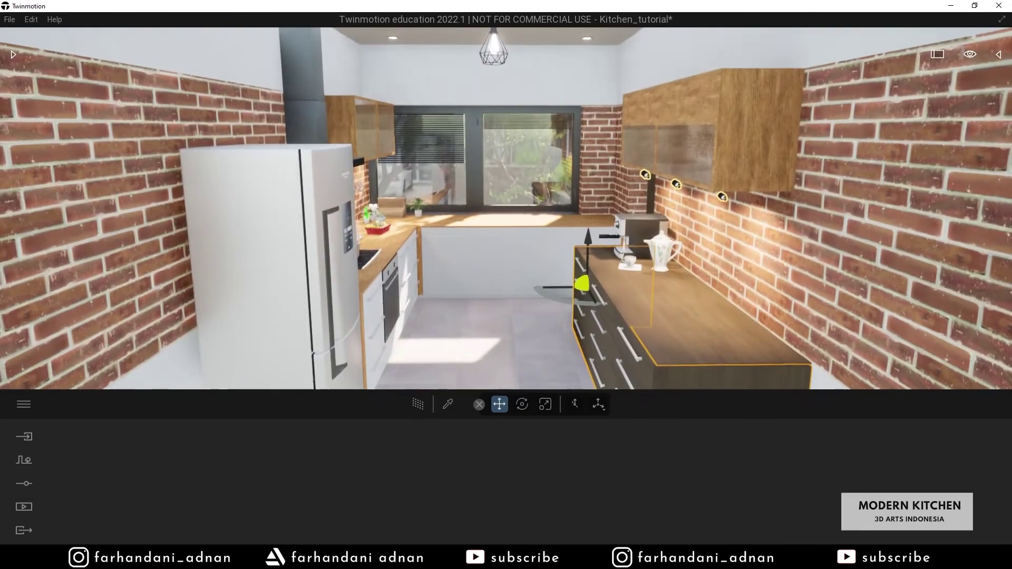
# - Set the intensity of the IES 06 lights under the wall cabinets to 1 lm
pyautogui.scroll(3, 506, 209)
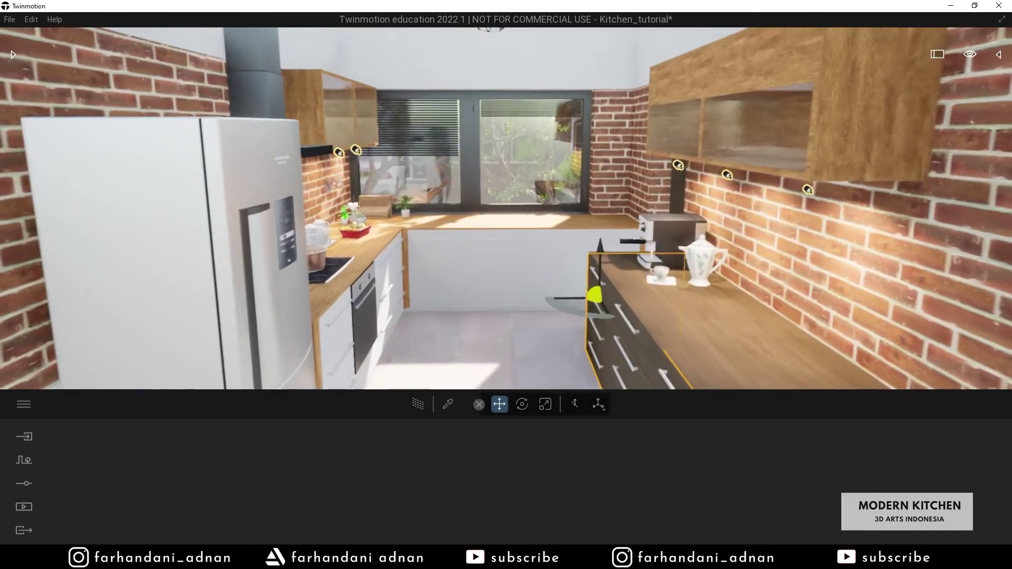
pyautogui.scroll(-3, 506, 209)
pyautogui.scroll(1, 506, 208)
pyautogui.moveTo(506, 209); pyautogui.dragTo(491, 158, button='middle')
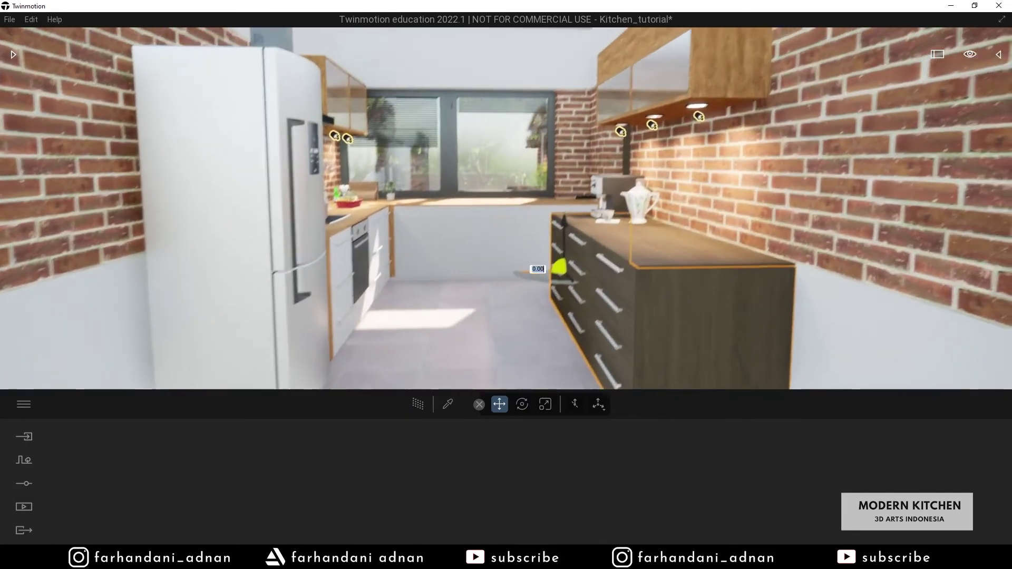
pyautogui.scroll(2, 506, 209)
pyautogui.scroll(1, 506, 208)
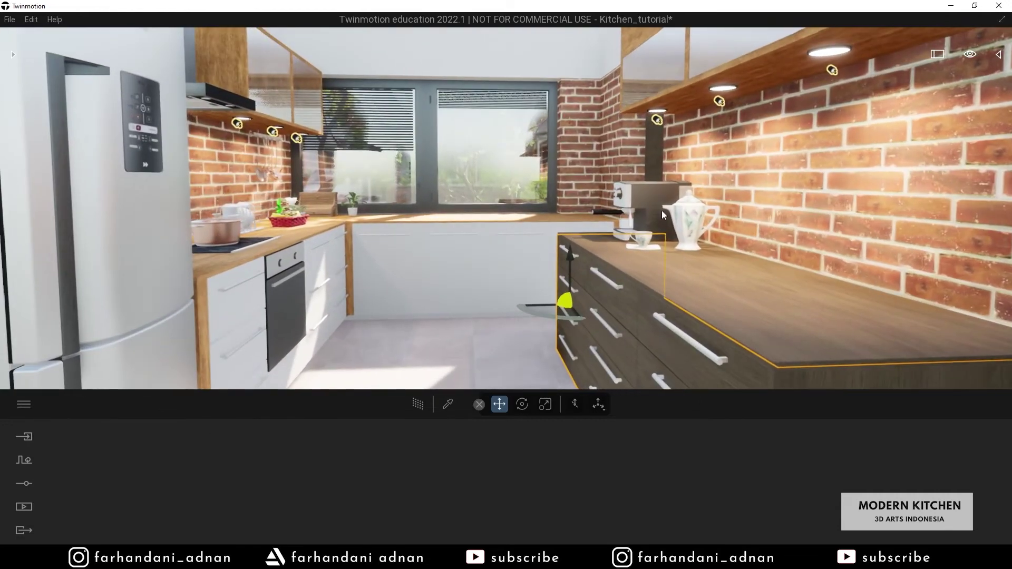
pyautogui.click(831, 71)
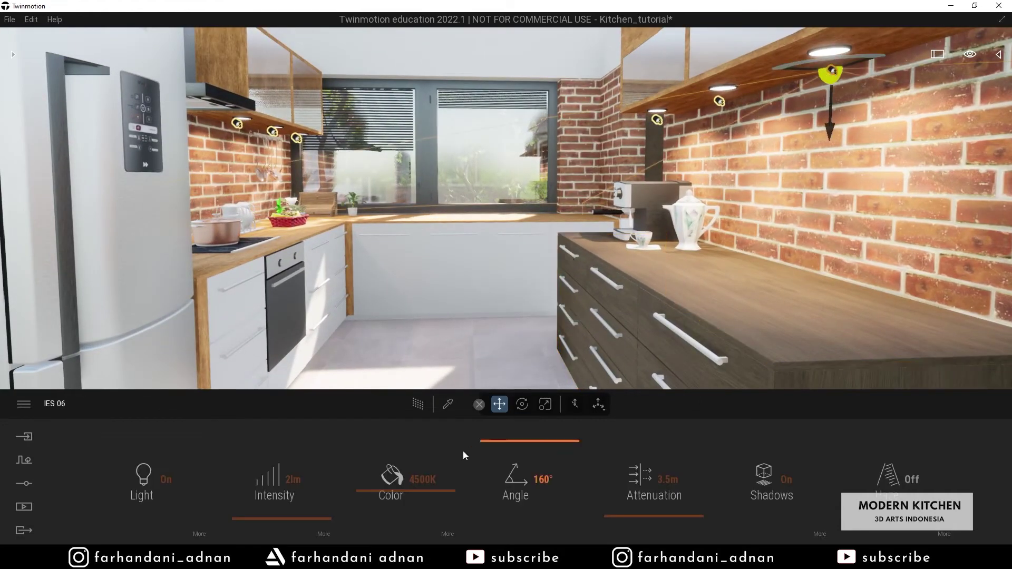
pyautogui.write('1')
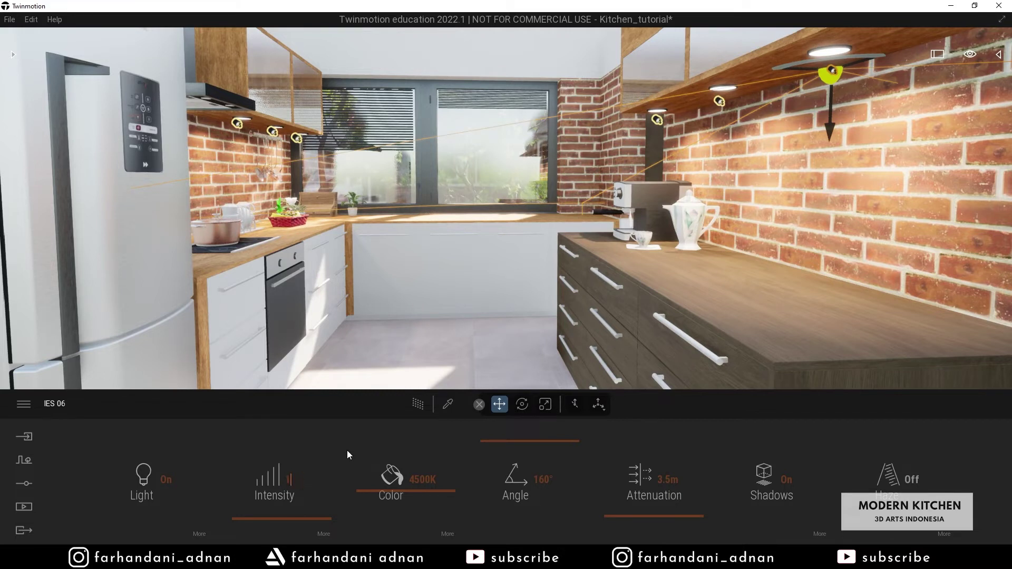
pyautogui.press('Return')
# - Place an Area light from the lights library in the middle of the kitchen and raise it to the ceiling
pyautogui.scroll(2, 248, 318)
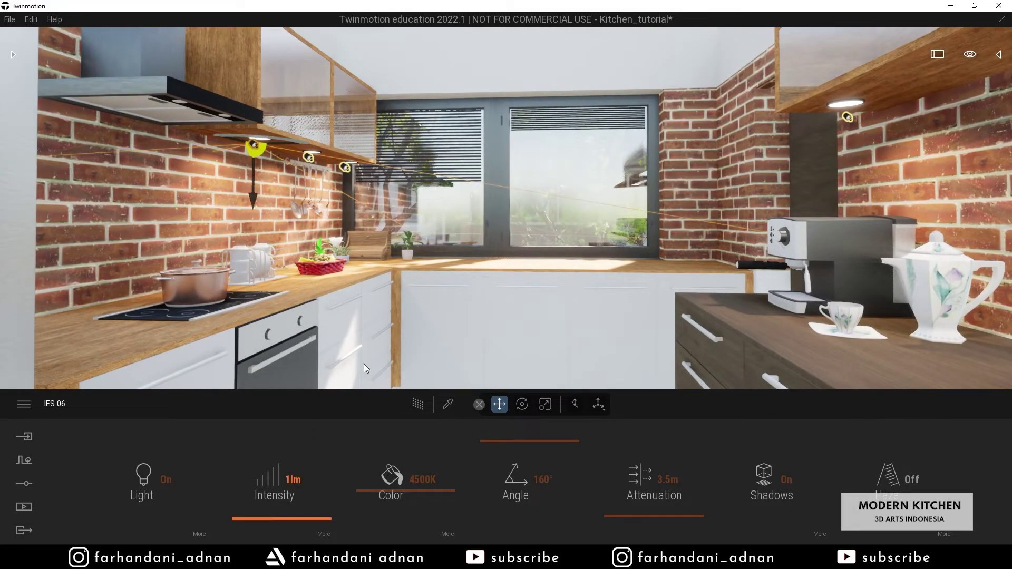
pyautogui.scroll(-2, 365, 368)
pyautogui.moveTo(366, 369); pyautogui.dragTo(354, 328, button='middle')
pyautogui.moveTo(504, 100); pyautogui.dragTo(505, 227, button='middle')
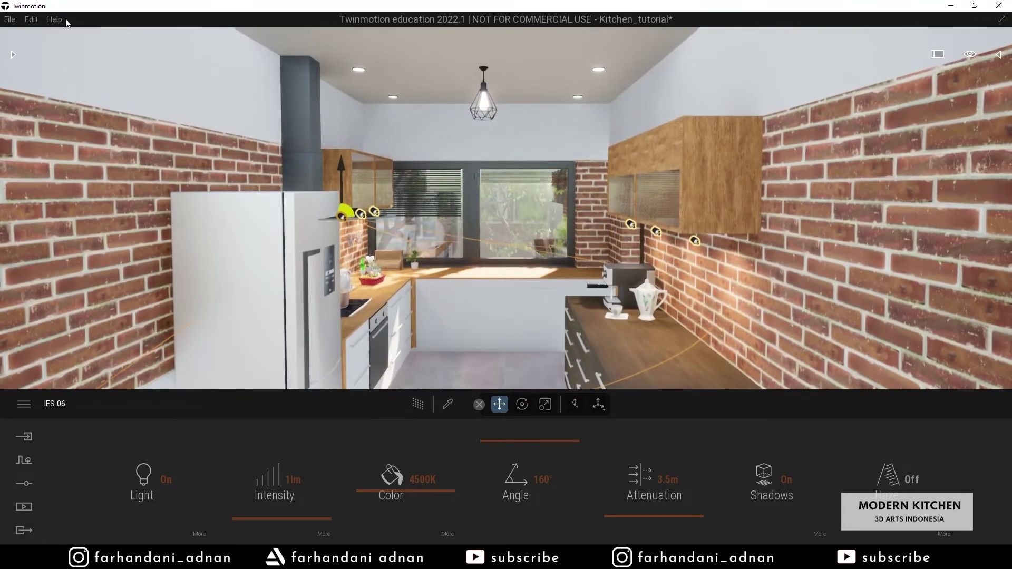
pyautogui.click(13, 54)
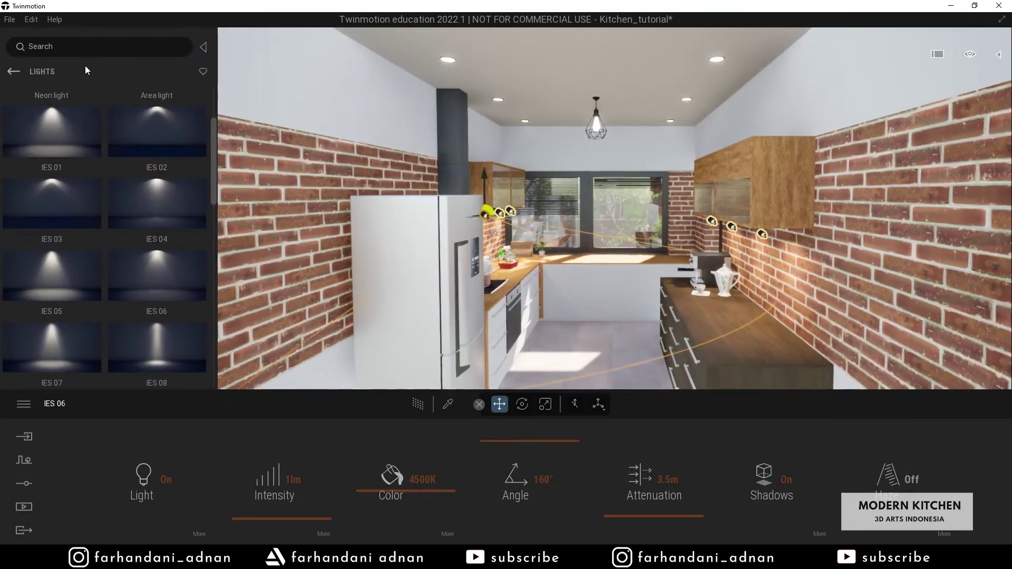
pyautogui.click(14, 74)
pyautogui.click(160, 200)
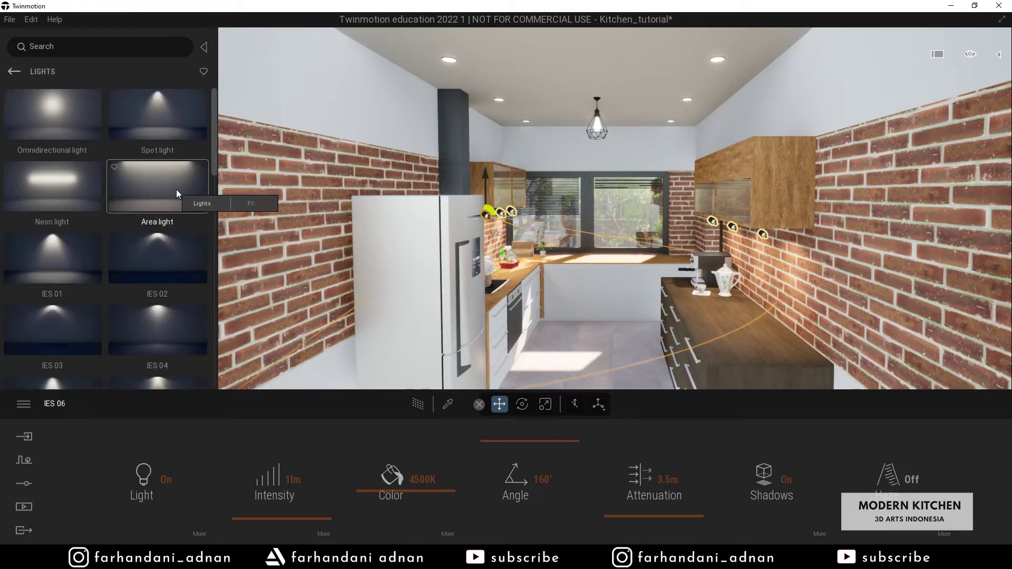
pyautogui.moveTo(337, 211)
pyautogui.mouseDown(button='right')
pyautogui.moveTo(372, 267)
pyautogui.moveTo(320, 217)
pyautogui.moveTo(340, 205)
pyautogui.mouseUp(button='right')
pyautogui.press('s')
pyautogui.moveTo(204, 196); pyautogui.dragTo(541, 319)
pyautogui.moveTo(542, 277); pyautogui.dragTo(547, 47)
# - Set the area light's length to 2.2 m and lift the light a little closer to the ceiling
pyautogui.moveTo(506, 316); pyautogui.dragTo(552, 365, button='right')
pyautogui.press('s')
pyautogui.moveTo(563, 323); pyautogui.dragTo(572, 272, button='right')
pyautogui.press('w')
pyautogui.moveTo(519, 521); pyautogui.dragTo(520, 517)
pyautogui.press('q')
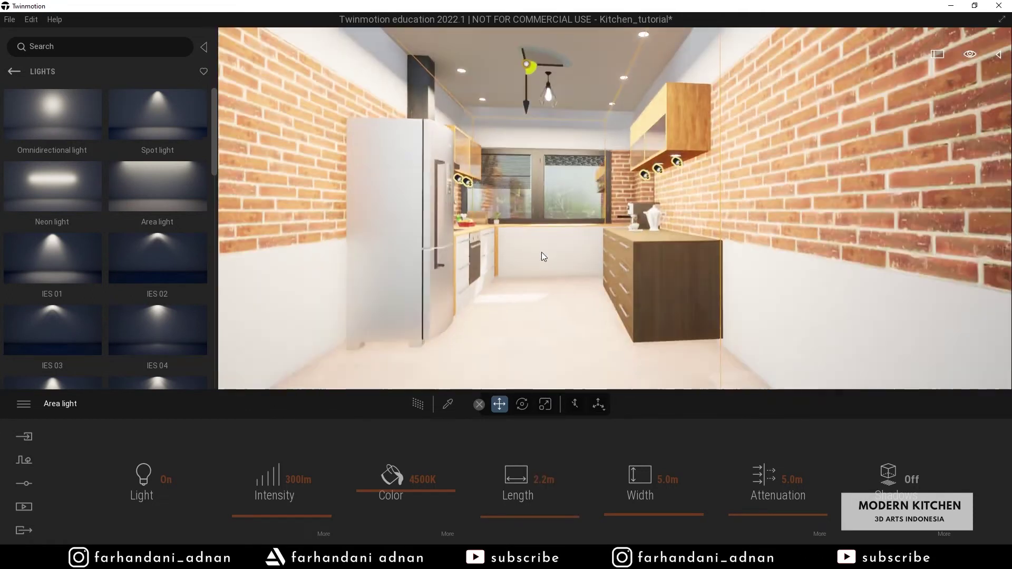
pyautogui.press('e')
pyautogui.click(529, 105)
pyautogui.moveTo(527, 143); pyautogui.dragTo(527, 106)
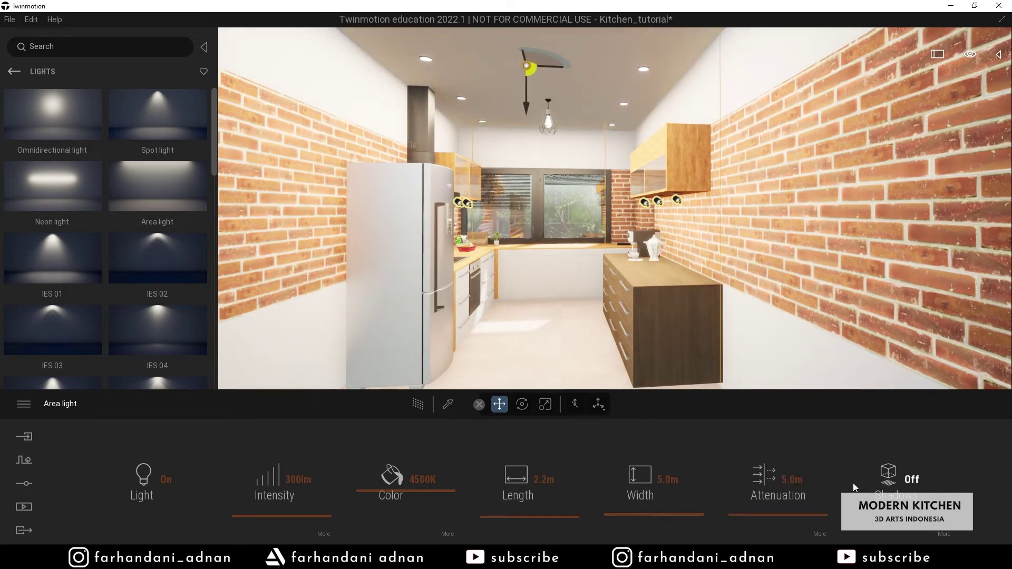
# - Set the area light's width to 4.6 m and its attenuation to 4.4 m, keeping its shadows off
pyautogui.press('e')
pyautogui.click(889, 483)
pyautogui.click(888, 483)
pyautogui.press('w')
pyautogui.moveTo(511, 196); pyautogui.dragTo(511, 182, button='right')
pyautogui.moveTo(649, 514); pyautogui.dragTo(649, 513)
pyautogui.press('s')
pyautogui.moveTo(580, 242); pyautogui.dragTo(572, 259, button='right')
pyautogui.press('w')
pyautogui.moveTo(767, 515); pyautogui.dragTo(759, 515)
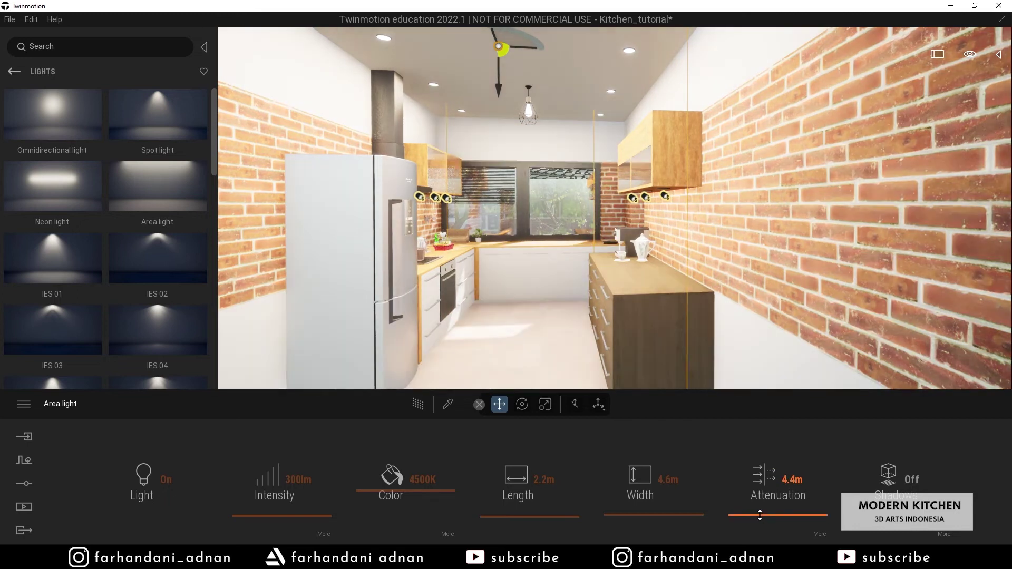
pyautogui.moveTo(599, 258); pyautogui.dragTo(600, 284, button='right')
pyautogui.moveTo(758, 515); pyautogui.dragTo(758, 515)
# - Lower the area light's intensity to 30 lm while previewing the kitchen with the Path Tracer
pyautogui.moveTo(545, 162); pyautogui.dragTo(543, 129, button='right')
pyautogui.click(418, 405)
pyautogui.click(299, 480)
pyautogui.write('200')
pyautogui.press('Return')
pyautogui.write('50')
pyautogui.press('Return')
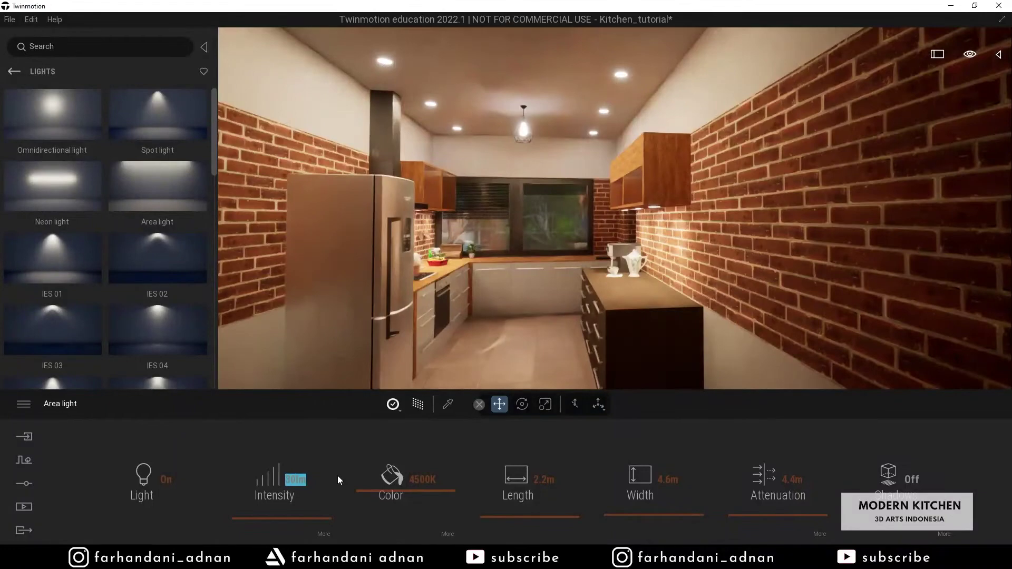
pyautogui.click(418, 404)
# - Check the new lighting on the cabinets, countertops and ceiling in a closer Path Tracer preview
pyautogui.press('w')
pyautogui.press('s')
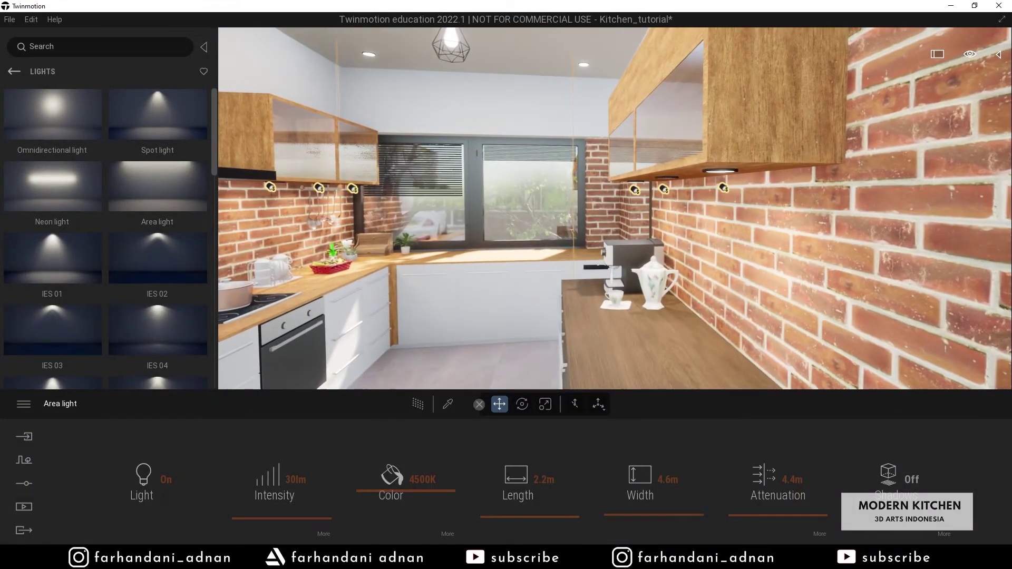
pyautogui.press('e')
pyautogui.press('r')
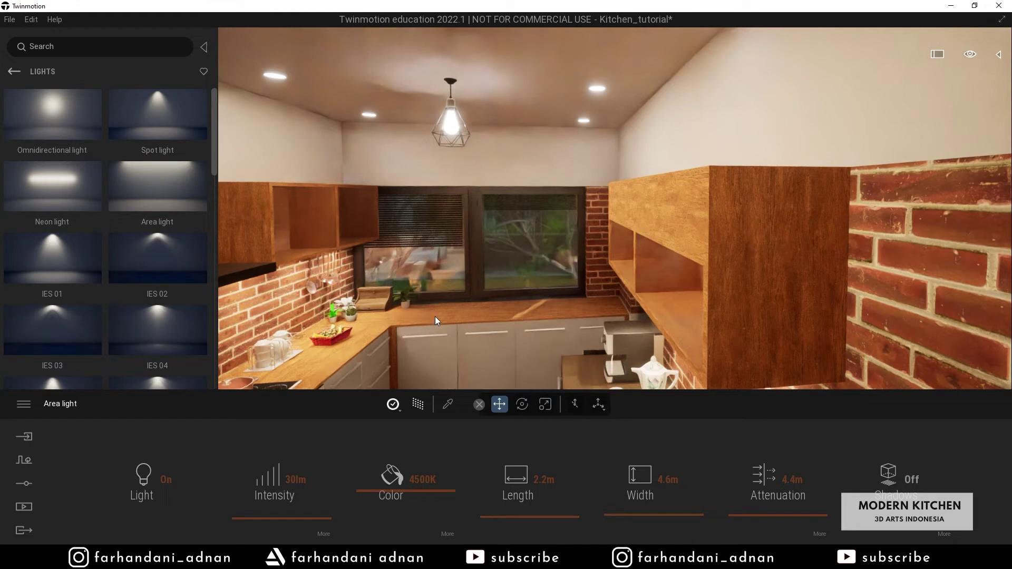
pyautogui.click(419, 407)
# - Reposition the house-photo backdrop outside the window and check the kitchen view with the Path Tracer
pyautogui.scroll(-2, 516, 312)
pyautogui.moveTo(515, 312); pyautogui.dragTo(390, 311, button='middle')
pyautogui.moveTo(596, 179); pyautogui.dragTo(562, 220, button='right')
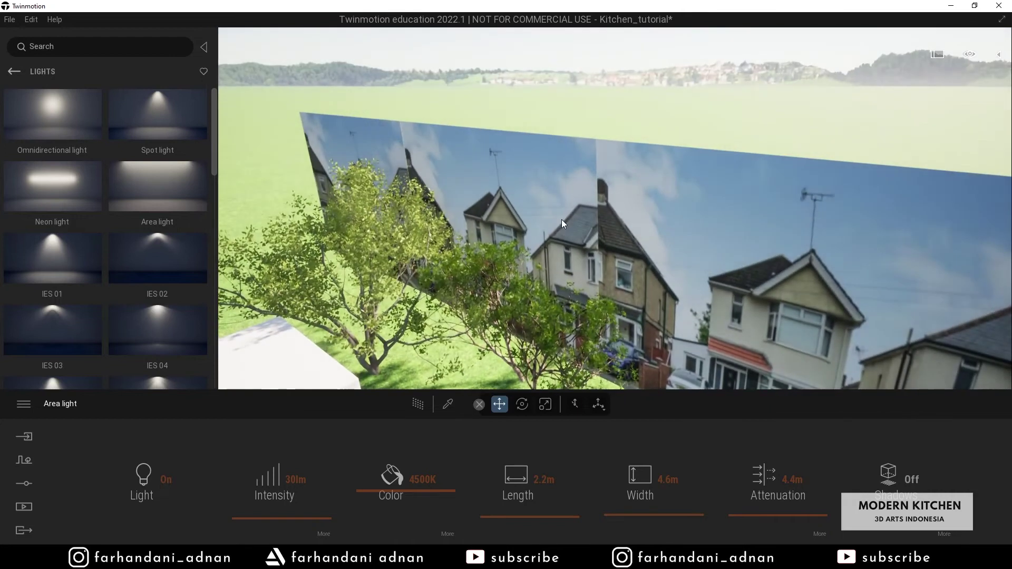
pyautogui.press('Escape')
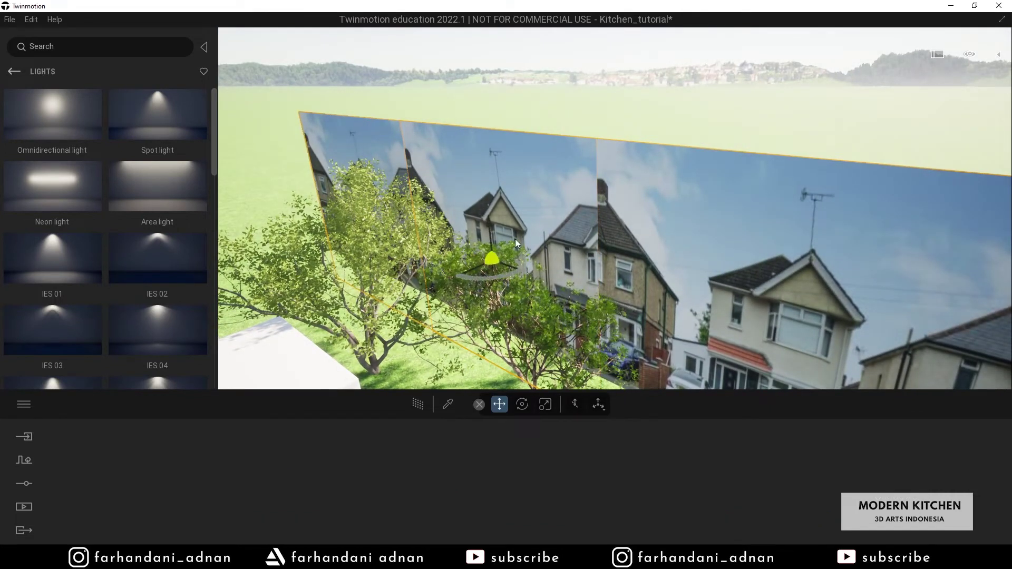
pyautogui.moveTo(490, 271); pyautogui.dragTo(521, 252)
pyautogui.moveTo(582, 217); pyautogui.dragTo(632, 215, button='right')
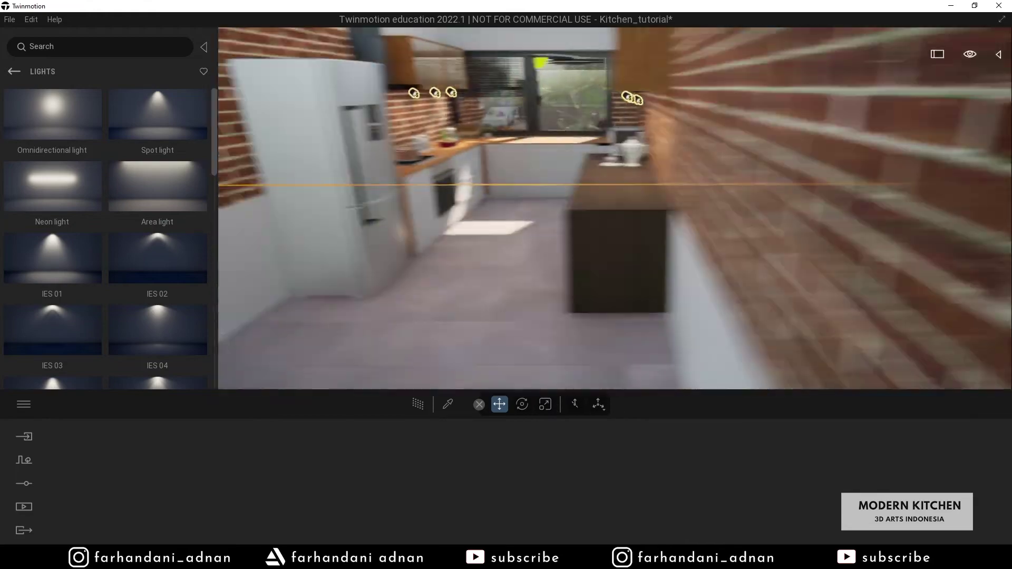
pyautogui.moveTo(583, 218); pyautogui.dragTo(583, 217, button='right')
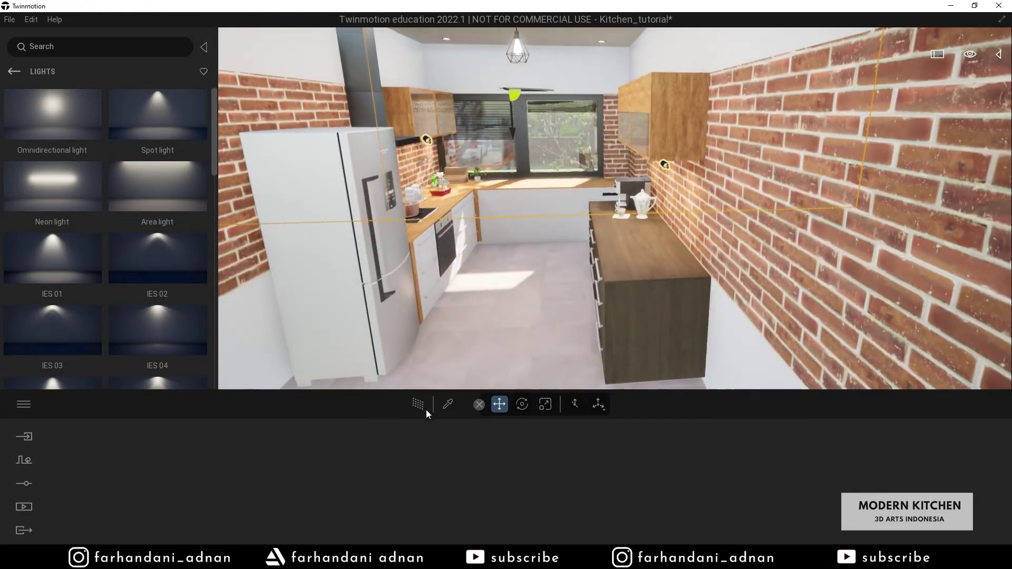
pyautogui.click(419, 406)
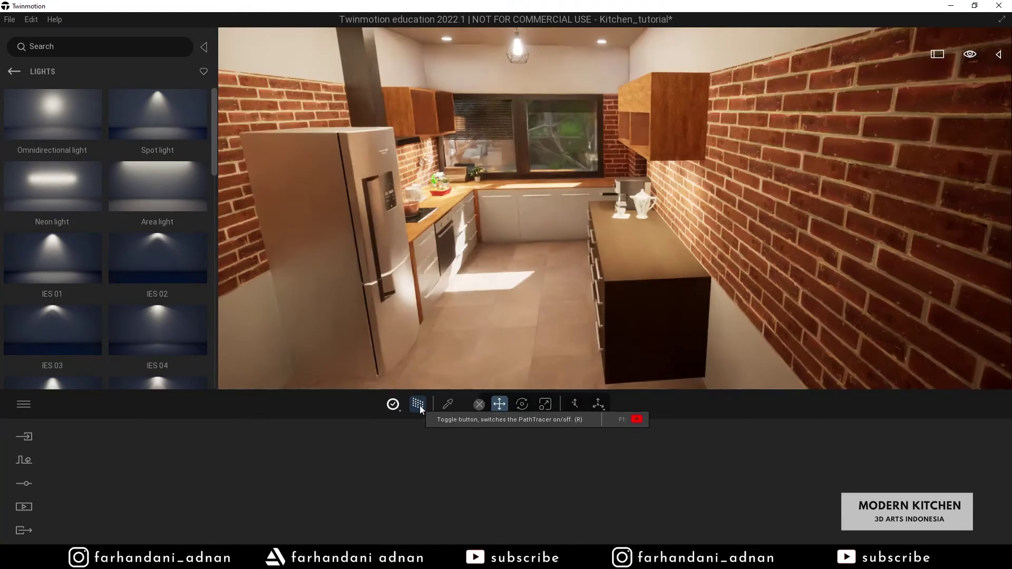
pyautogui.click(419, 406)
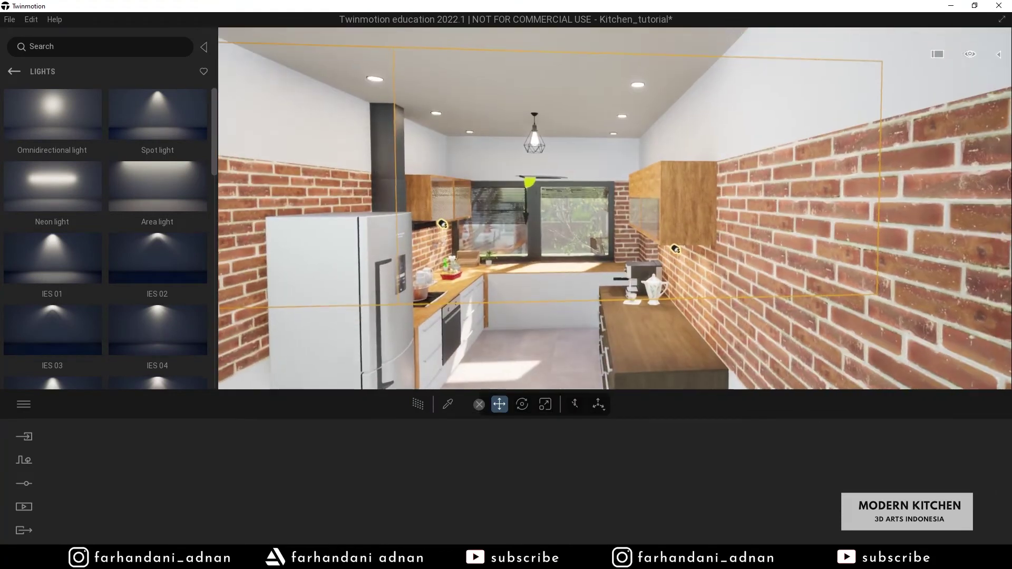
# - Frame the kitchen between the fridge and the dark counter and create a media image of the view
pyautogui.moveTo(607, 257); pyautogui.dragTo(607, 257, button='right')
pyautogui.moveTo(607, 258); pyautogui.dragTo(607, 257, button='middle')
pyautogui.press('a')
pyautogui.moveTo(607, 257); pyautogui.dragTo(620, 258, button='right')
pyautogui.press('w')
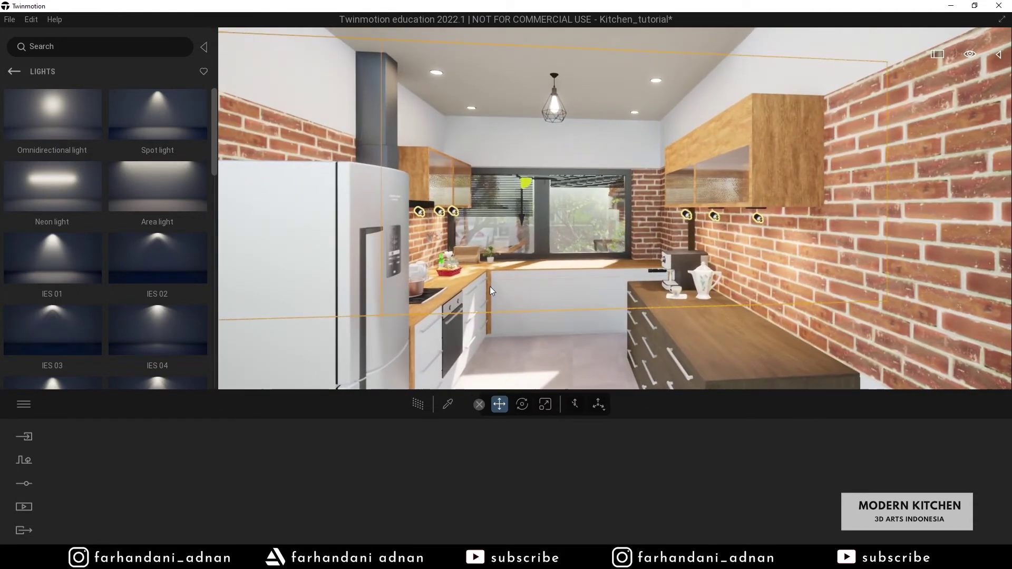
pyautogui.click(204, 47)
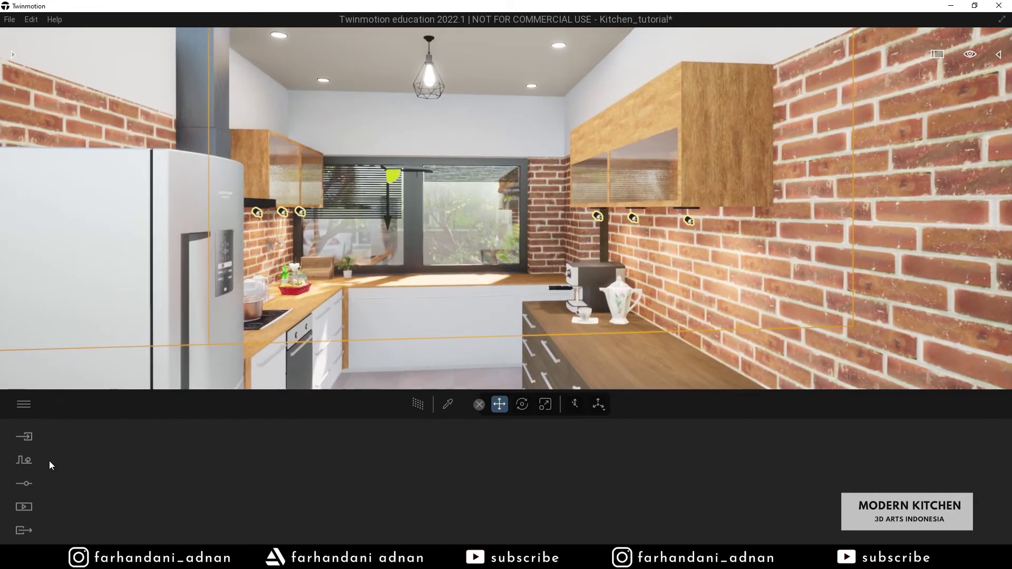
pyautogui.click(37, 509)
pyautogui.click(247, 486)
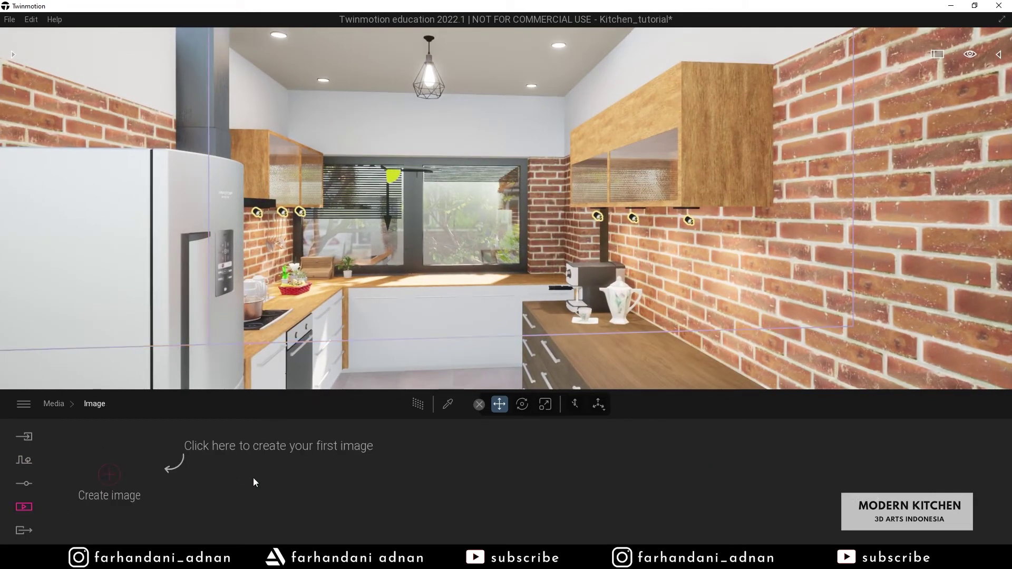
pyautogui.click(109, 474)
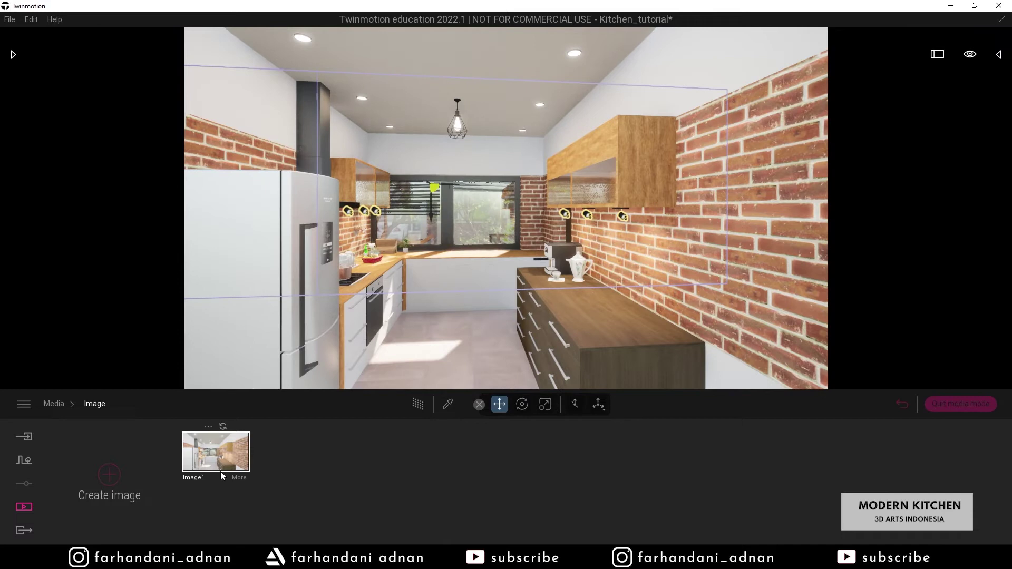
# - Set the camera field of view of Image1 to 65
pyautogui.click(20, 507)
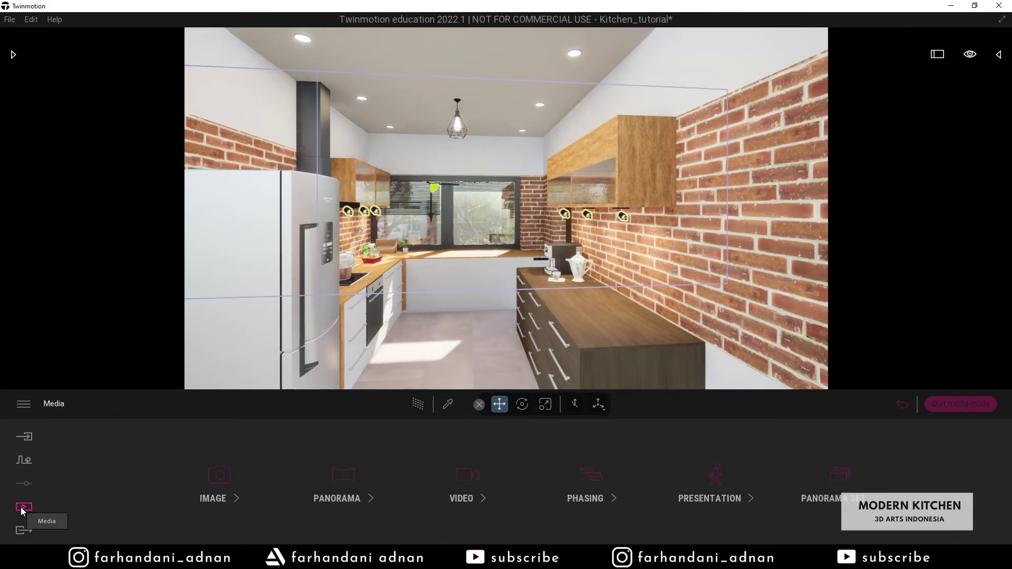
pyautogui.click(203, 485)
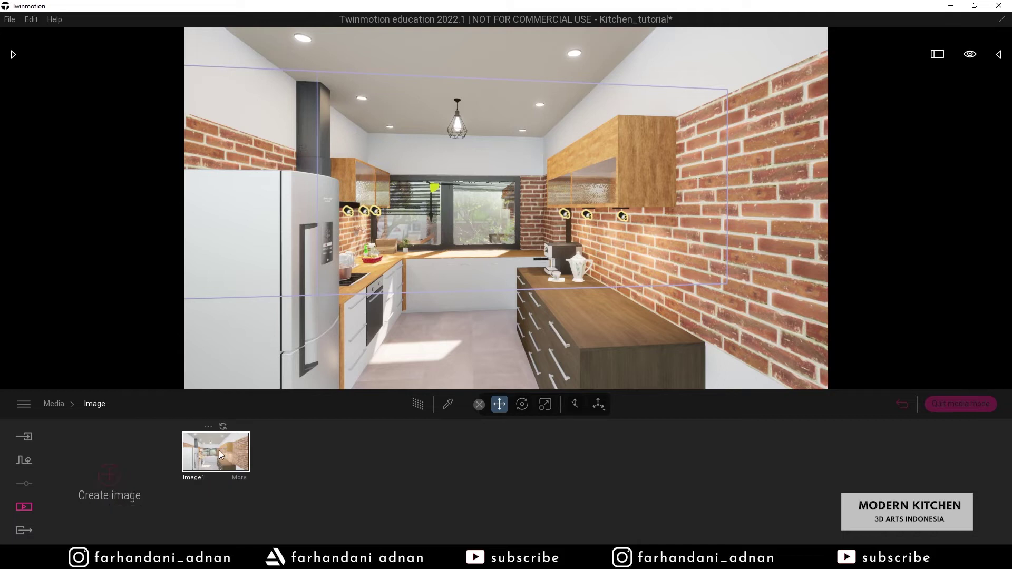
pyautogui.click(243, 479)
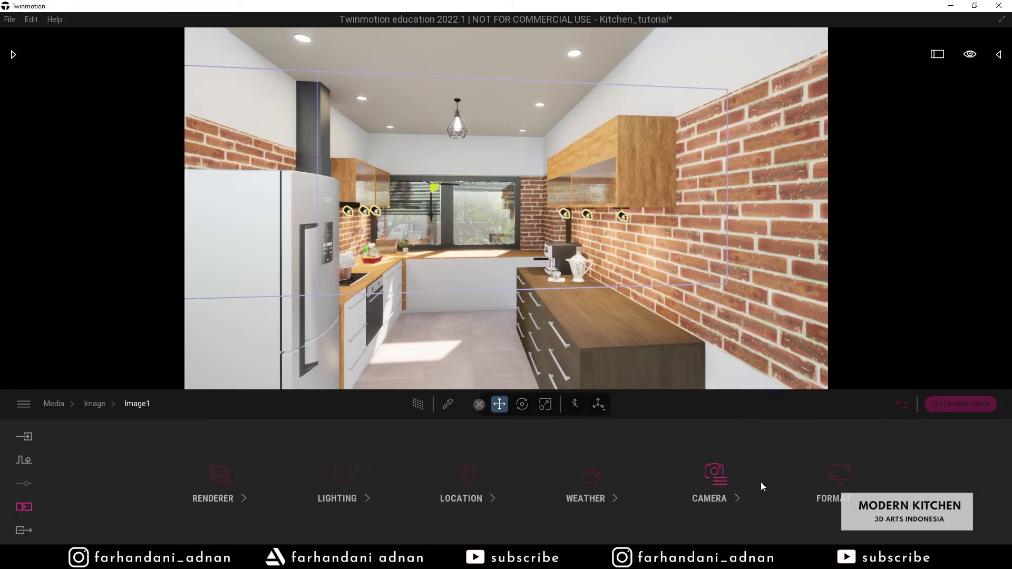
pyautogui.click(729, 476)
pyautogui.doubleClick(168, 474)
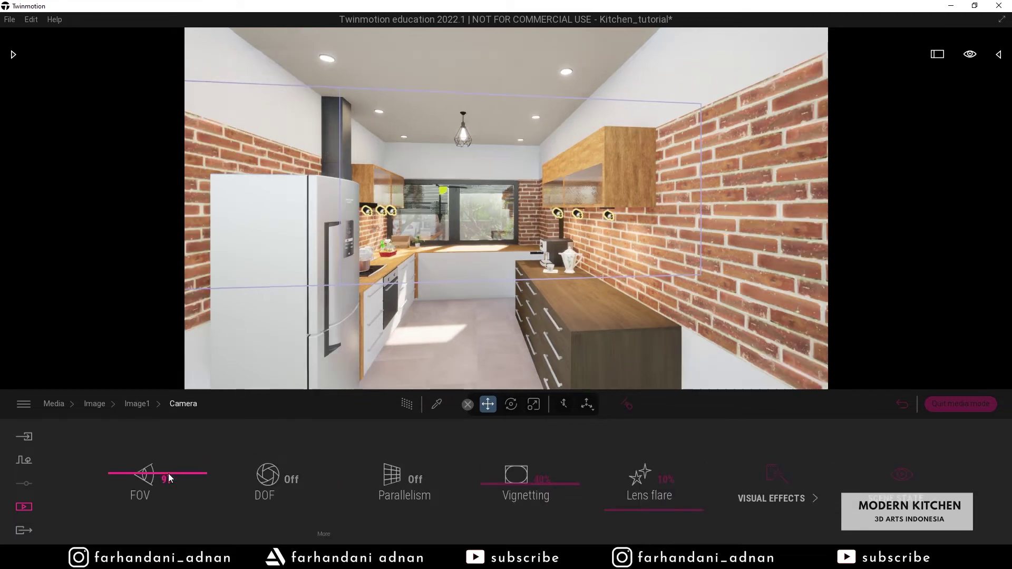
pyautogui.write('65')
pyautogui.press('Return')
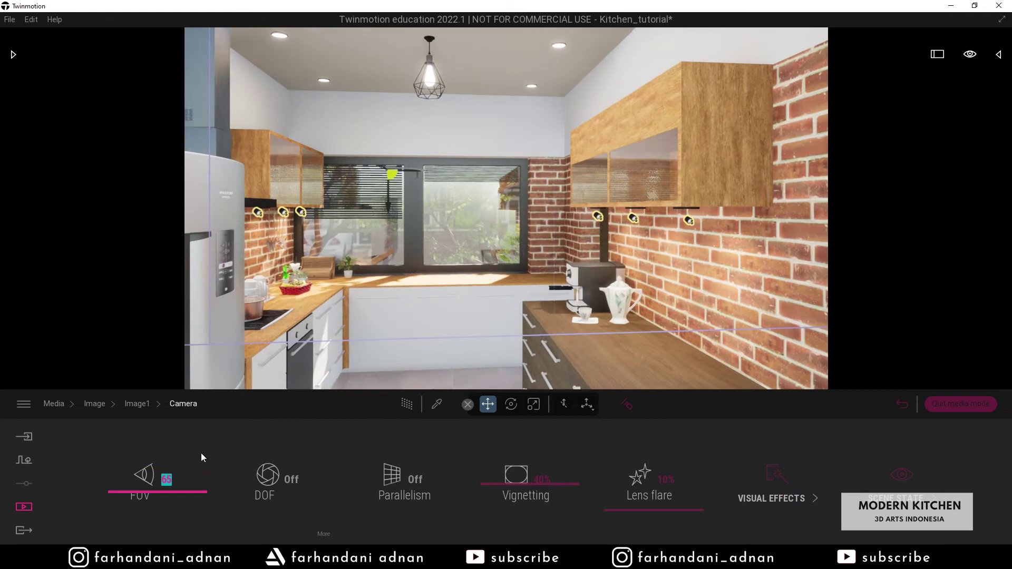
# - Recompose the image's camera view on the window and both counters, using walk speed 1 for fine movement
pyautogui.moveTo(485, 224); pyautogui.dragTo(438, 223, button='right')
pyautogui.moveTo(684, 161); pyautogui.dragTo(683, 164, button='right')
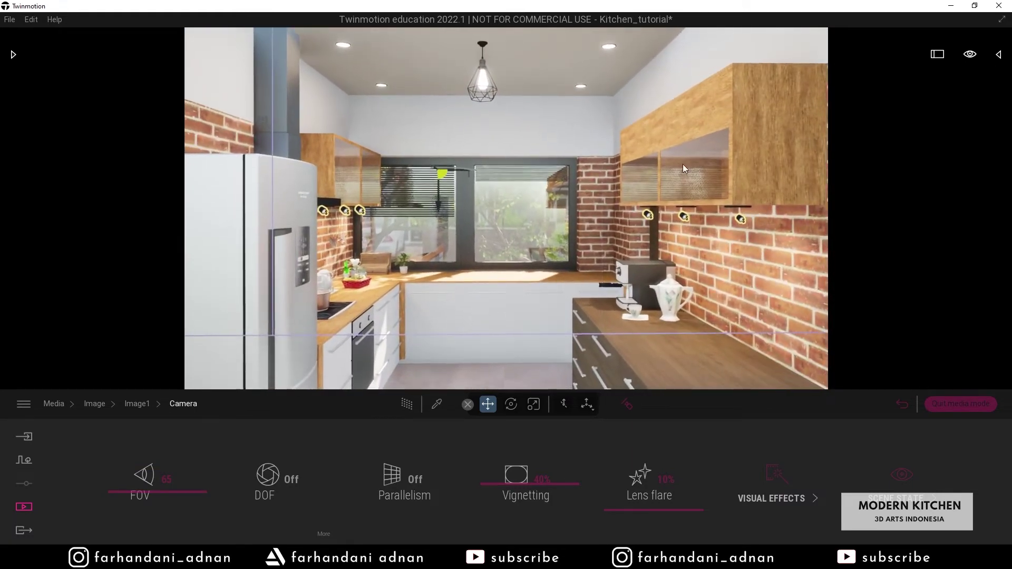
pyautogui.moveTo(962, 54)
pyautogui.moveTo(955, 112)
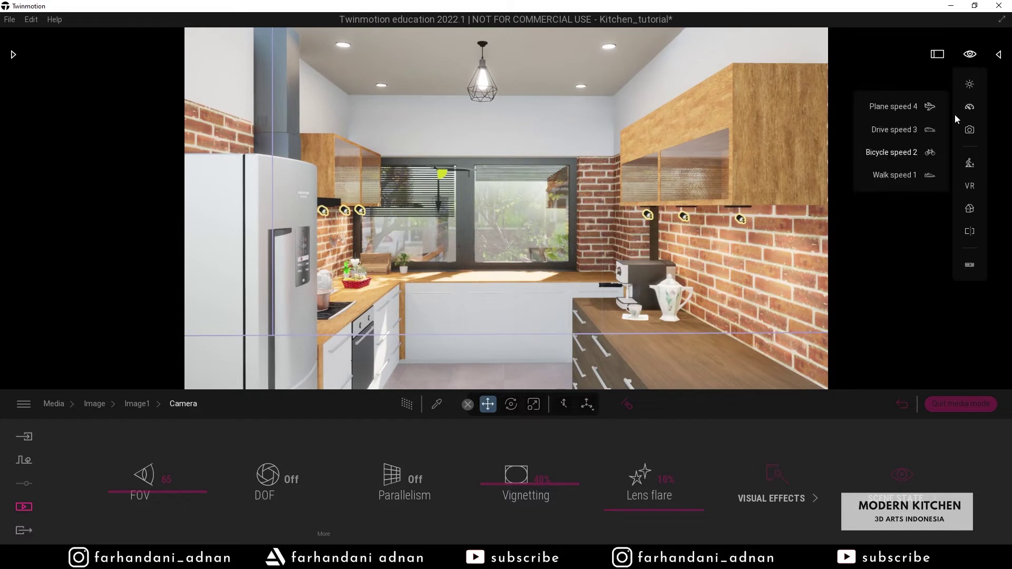
pyautogui.click(905, 174)
pyautogui.moveTo(685, 184); pyautogui.dragTo(690, 178, button='right')
pyautogui.press('q')
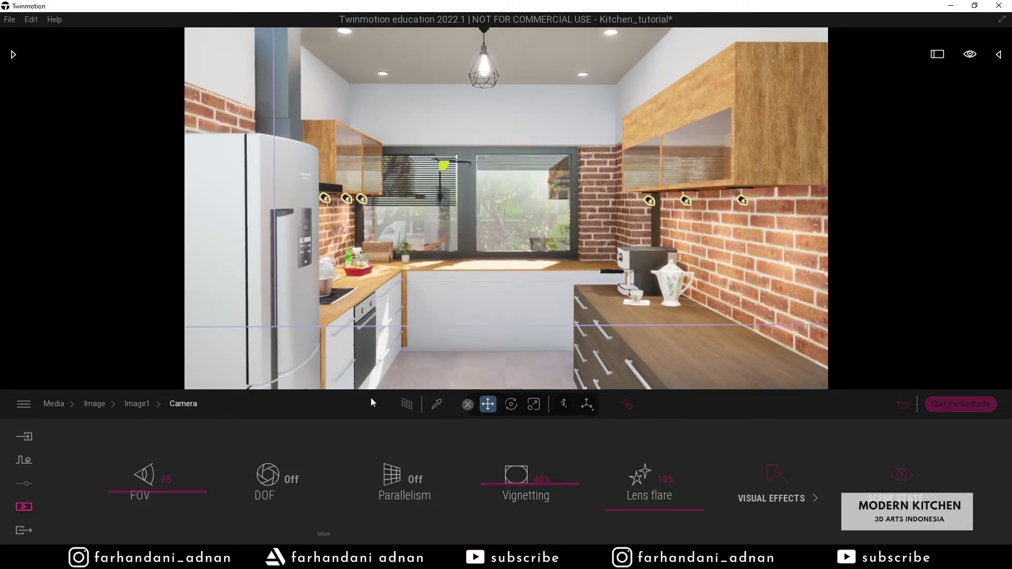
# - Turn on depth of field for Image1 and focus it on the counter edge below the window
pyautogui.click(305, 482)
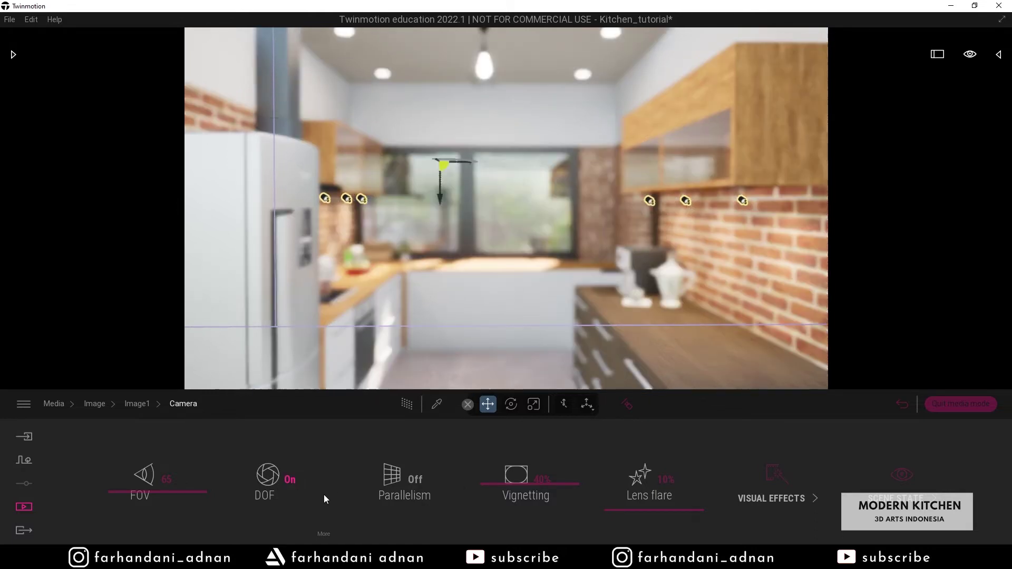
pyautogui.click(324, 533)
pyautogui.click(627, 404)
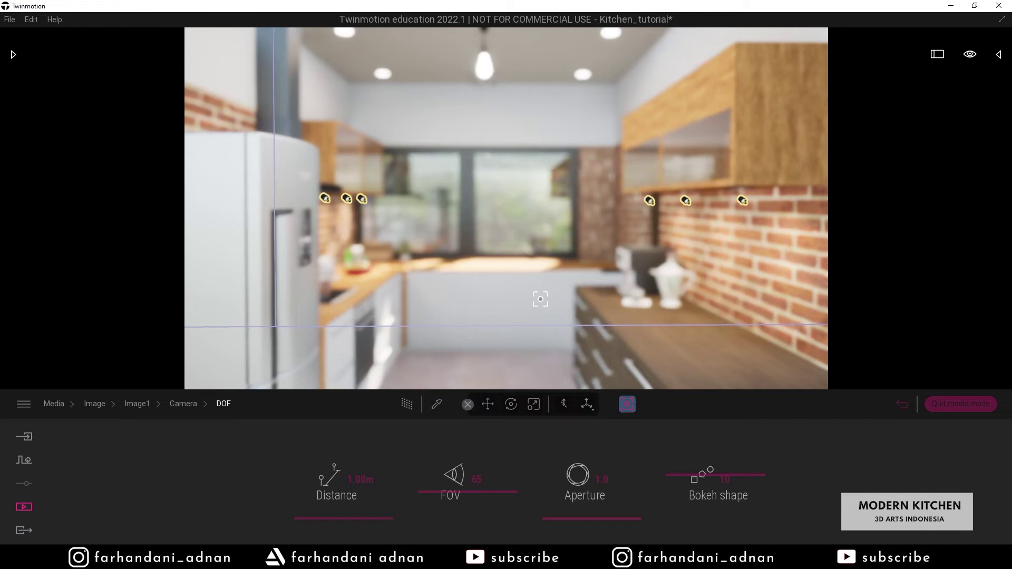
pyautogui.click(489, 272)
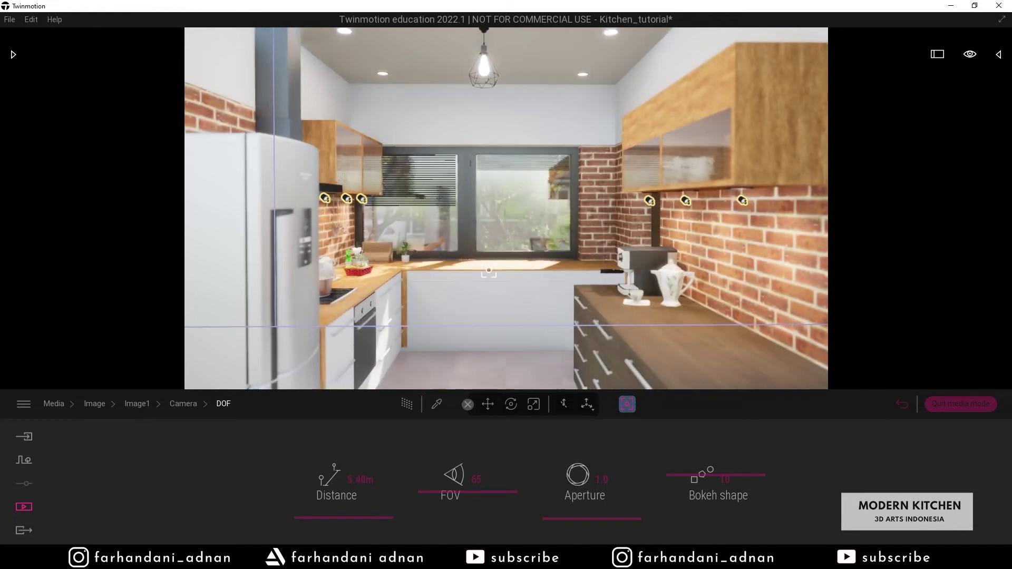
# - Return to the image list and update Image1 with the current camera view
pyautogui.click(141, 406)
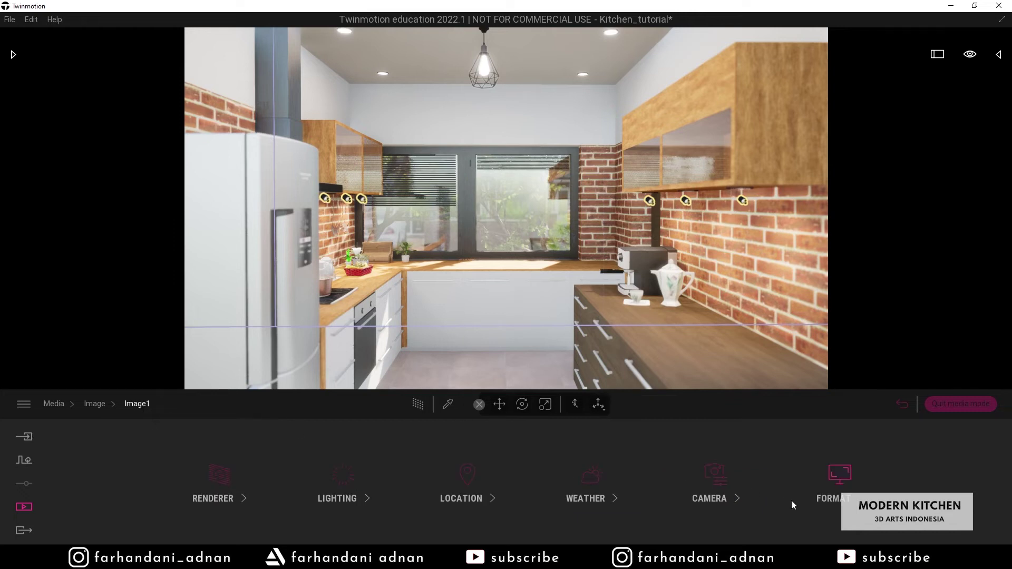
pyautogui.click(103, 405)
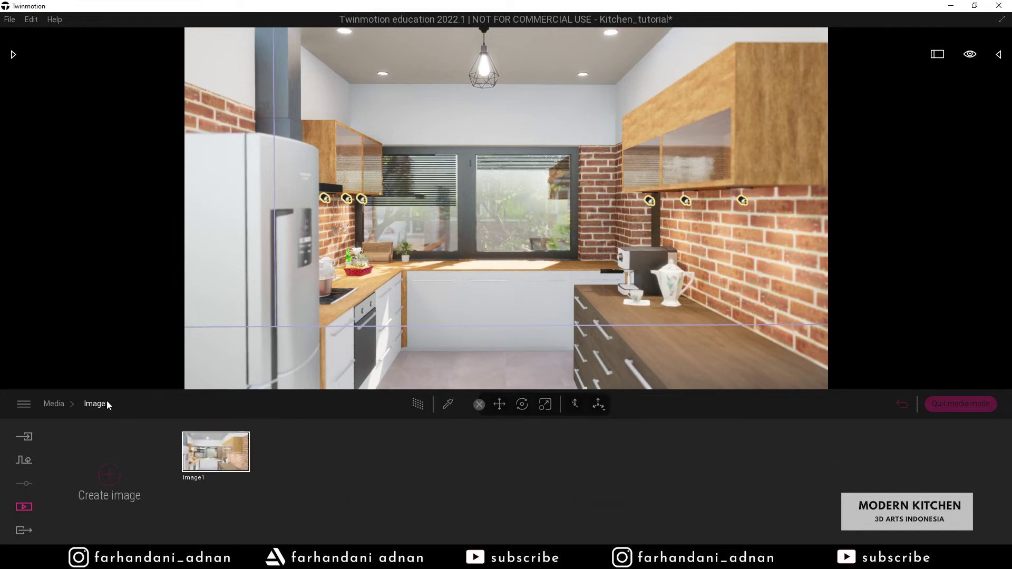
pyautogui.click(224, 428)
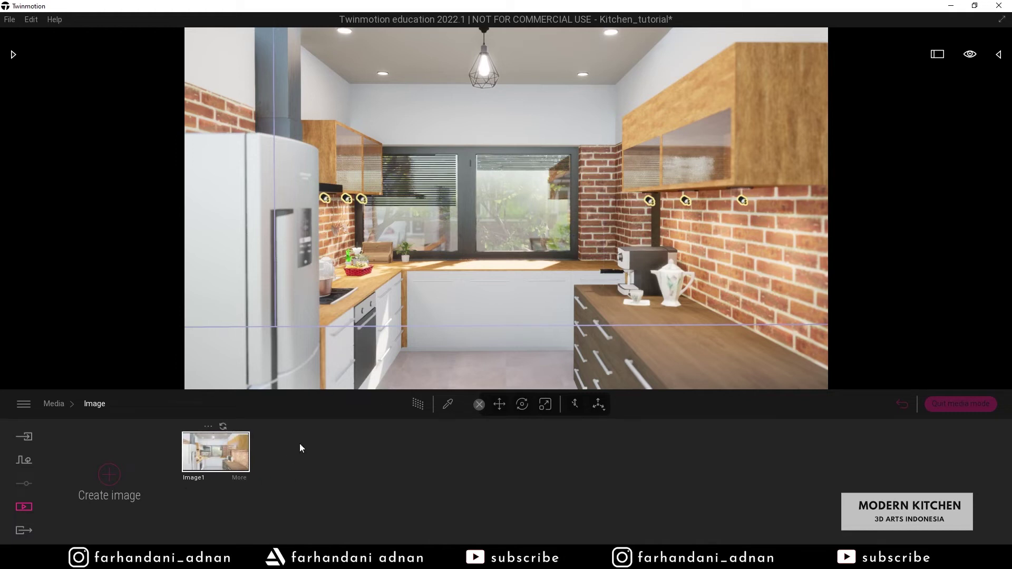
# - Check the kitchen view with the Path Tracer and save the scene
pyautogui.click(500, 404)
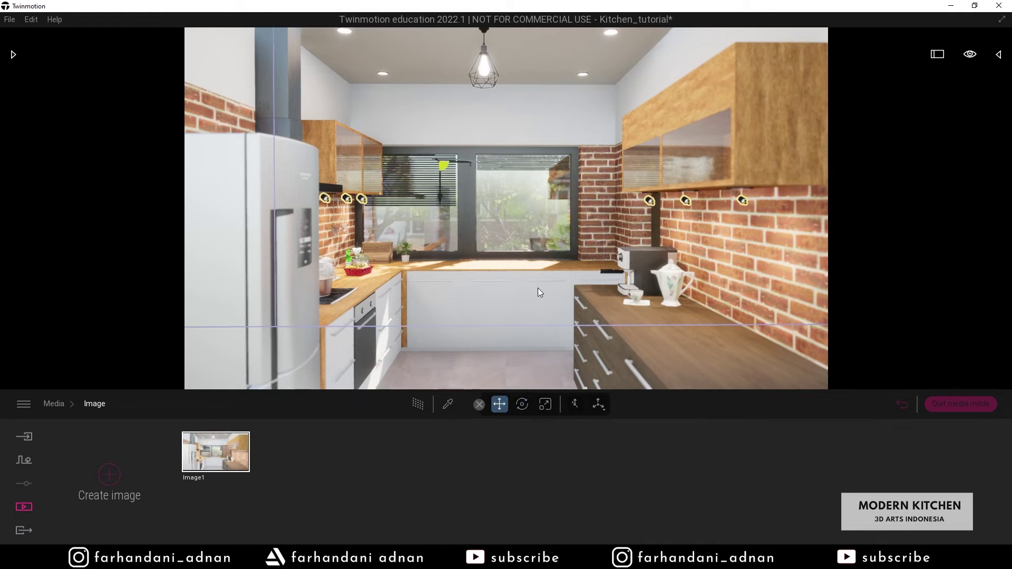
pyautogui.click(418, 404)
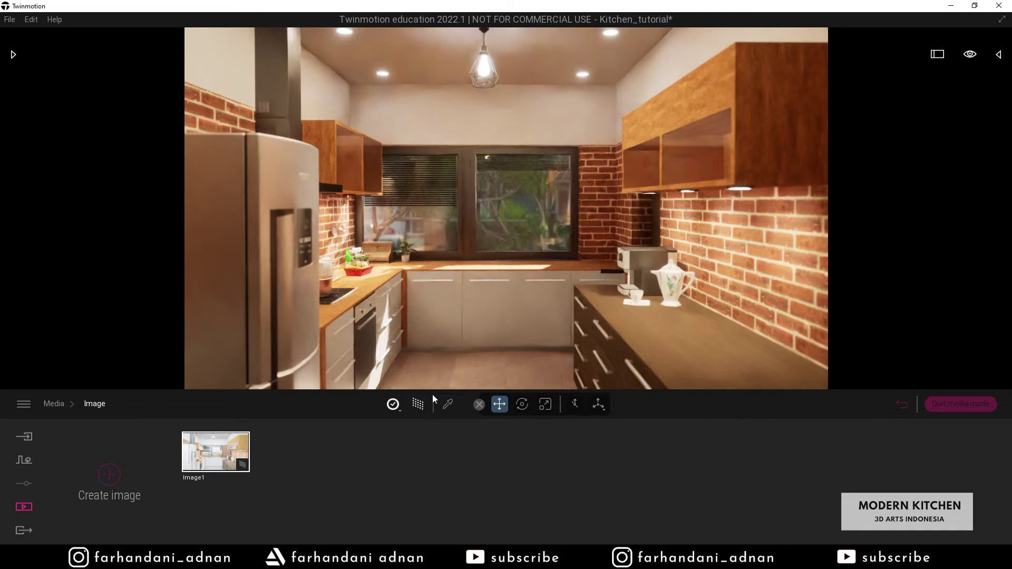
pyautogui.click(419, 404)
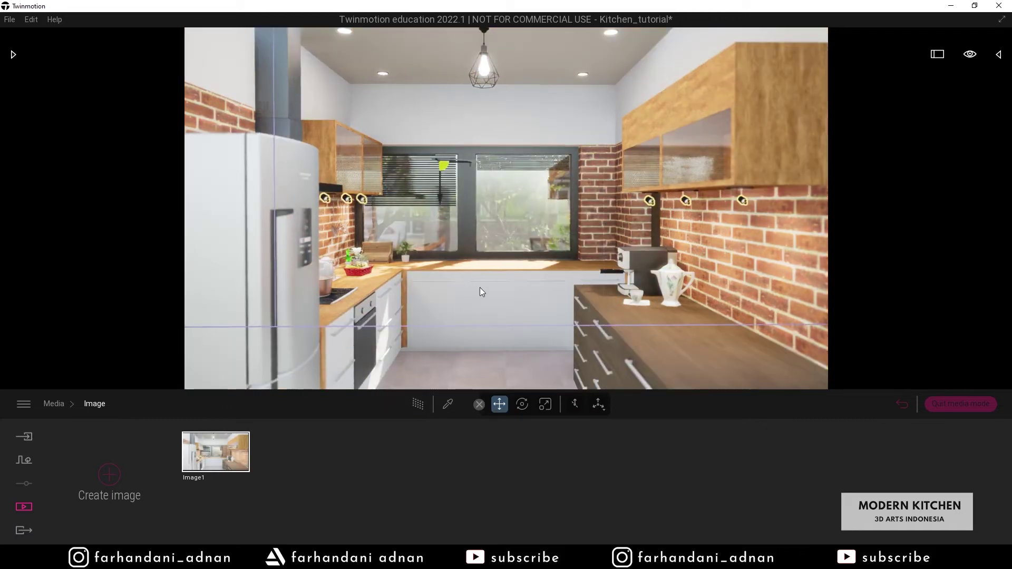
pyautogui.click(9, 19)
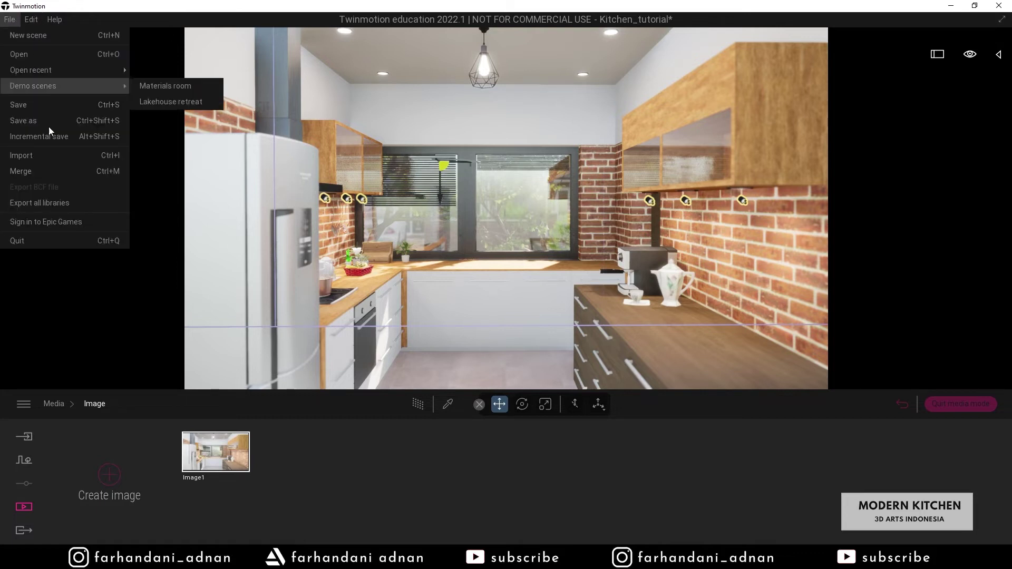
pyautogui.click(46, 109)
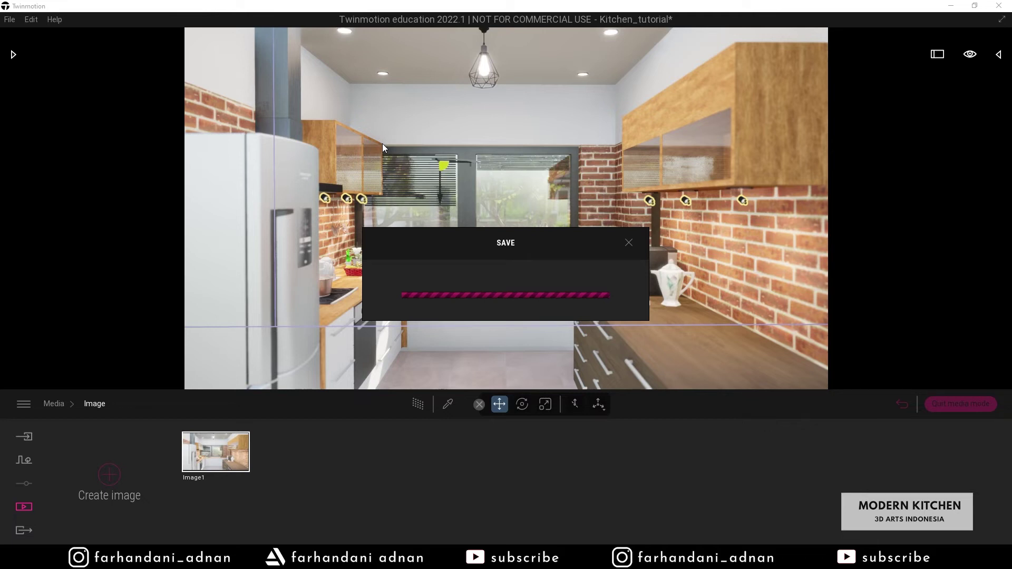
# - Try the animated human Machele from the character library on the kitchen floor and delete her
pyautogui.click(13, 57)
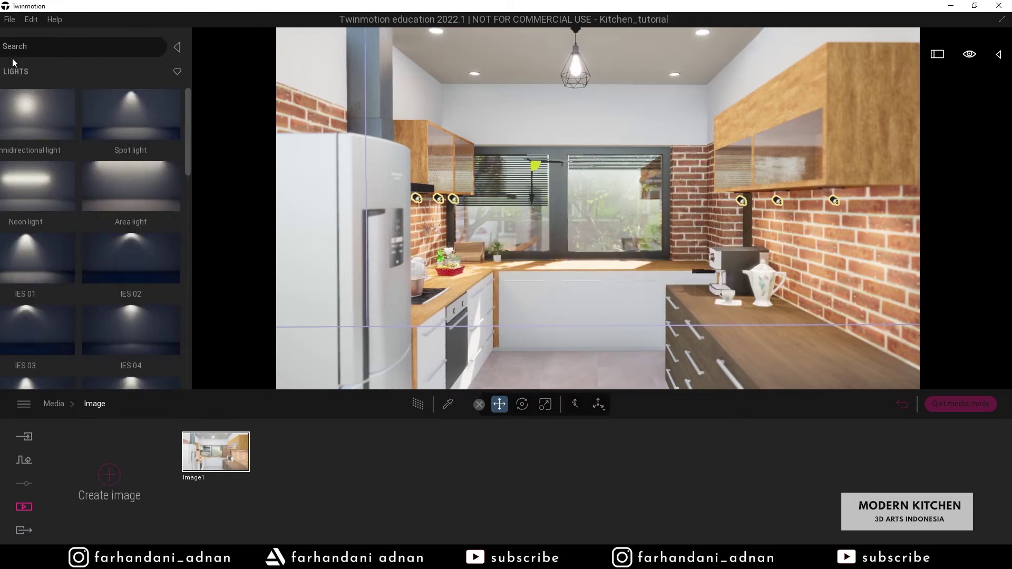
pyautogui.click(14, 71)
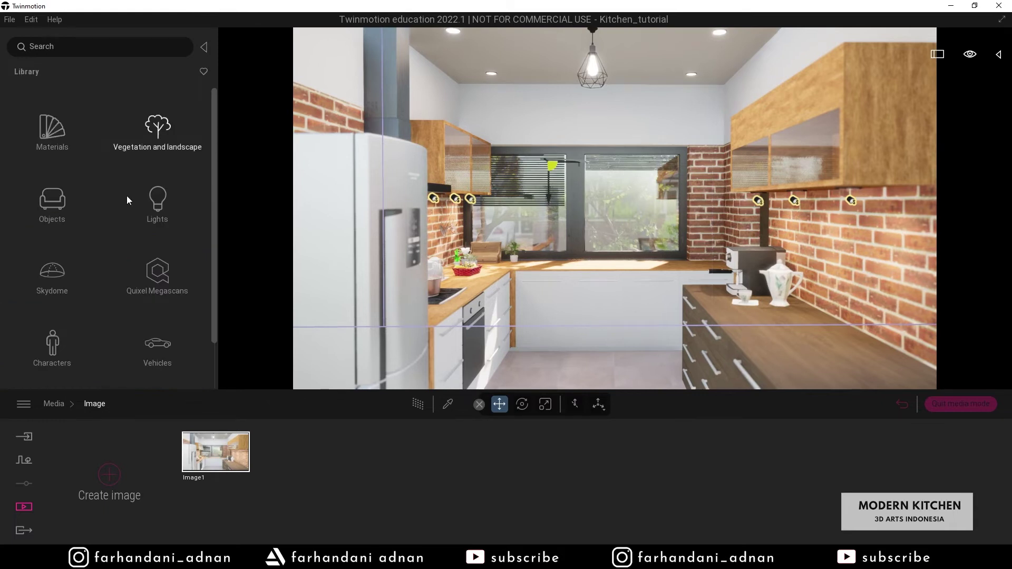
pyautogui.click(61, 342)
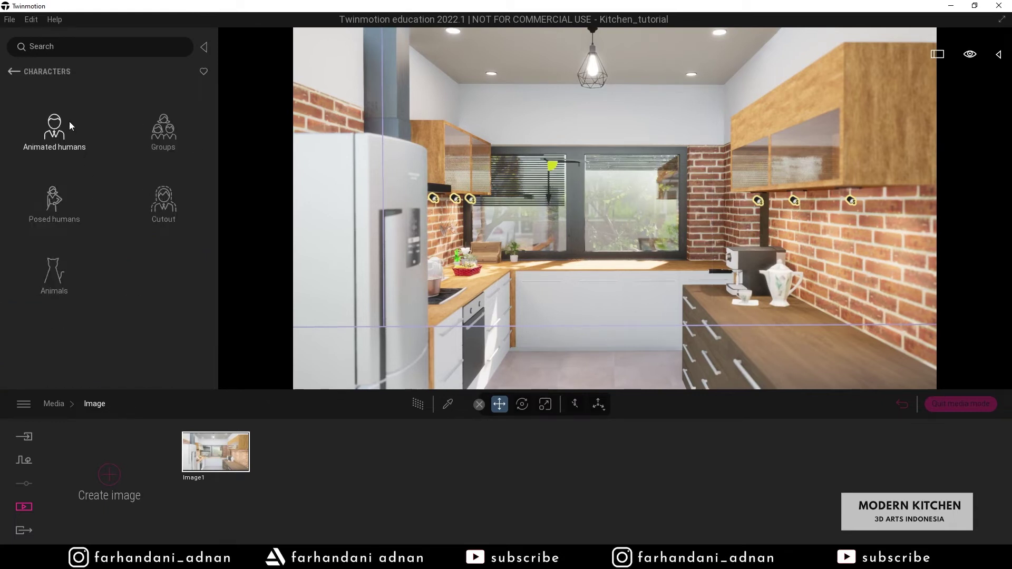
pyautogui.click(63, 133)
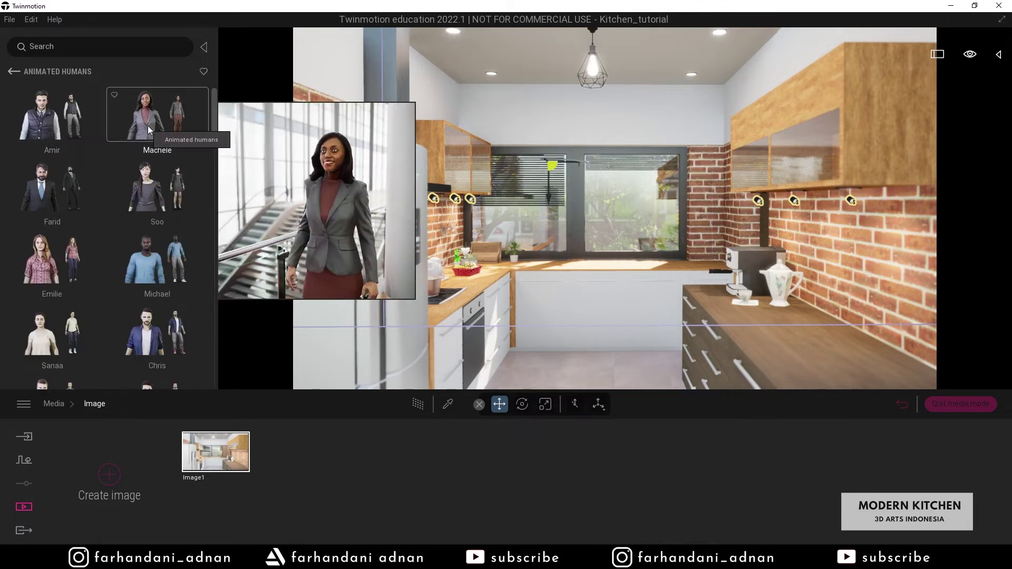
pyautogui.moveTo(147, 125); pyautogui.dragTo(357, 223)
pyautogui.moveTo(543, 348); pyautogui.dragTo(575, 375)
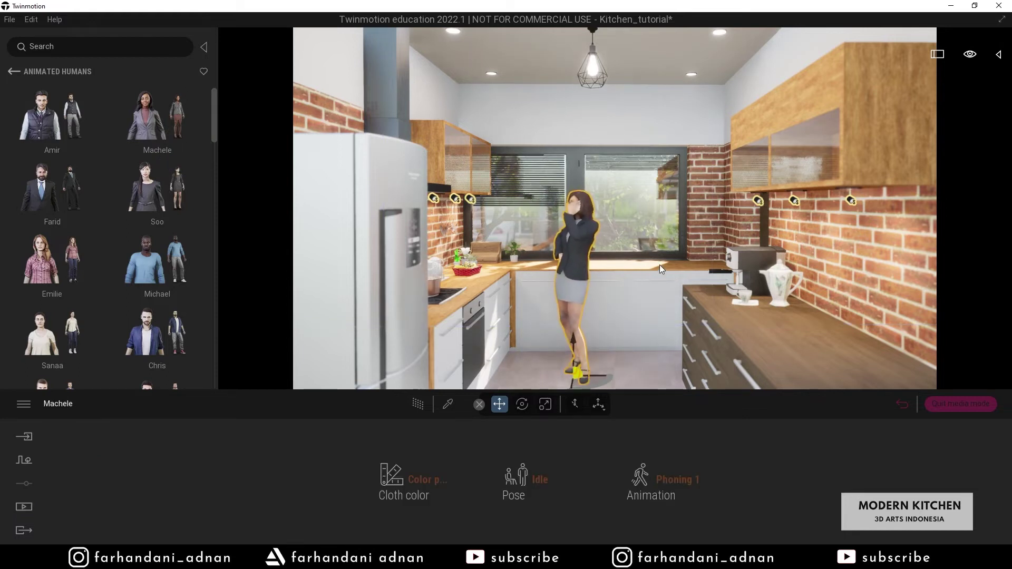
pyautogui.press('Delete')
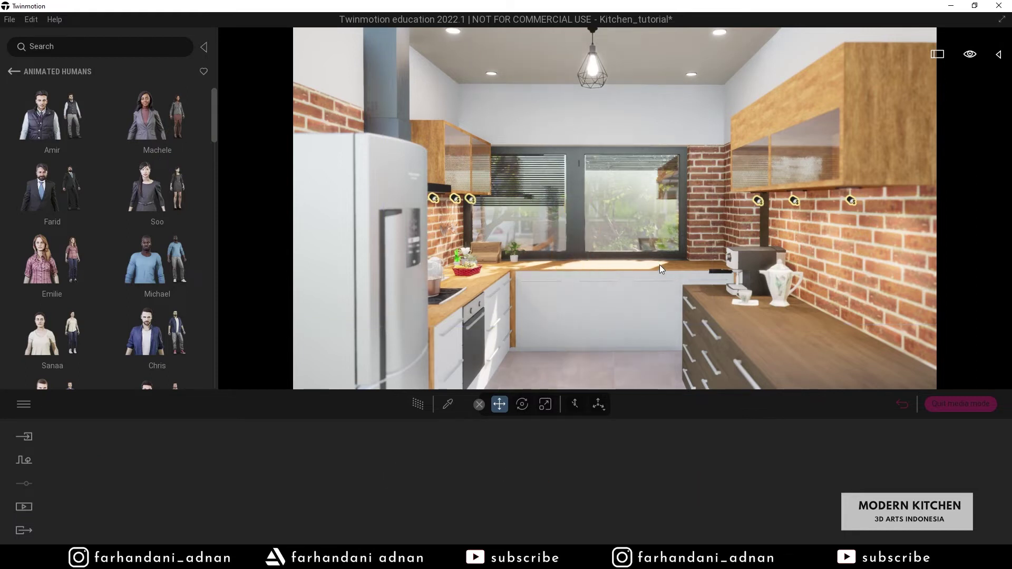
# - Place the posed humans Emily and Mary on the kitchen floor near the corner of the wooden counter
pyautogui.click(12, 72)
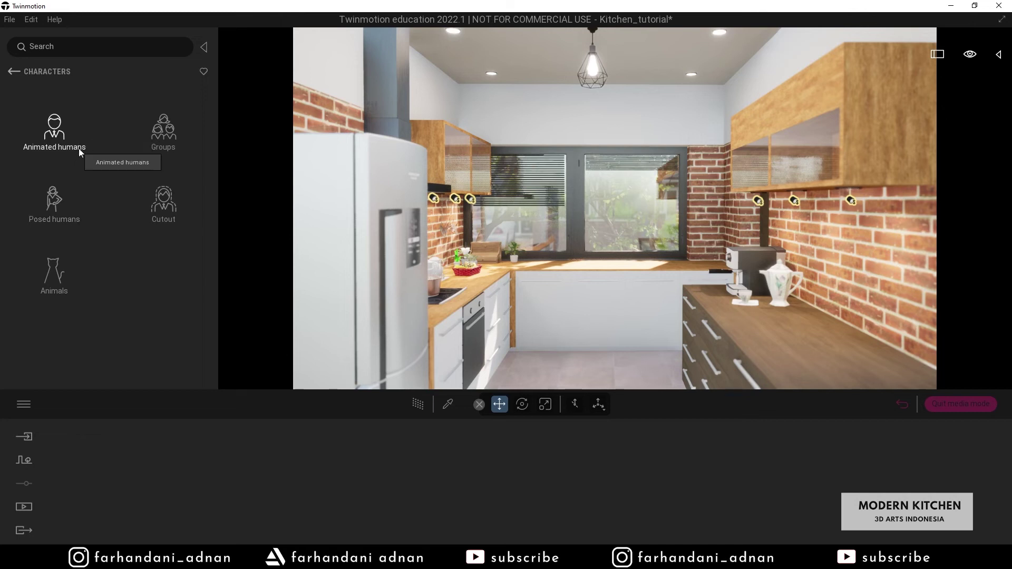
pyautogui.click(55, 203)
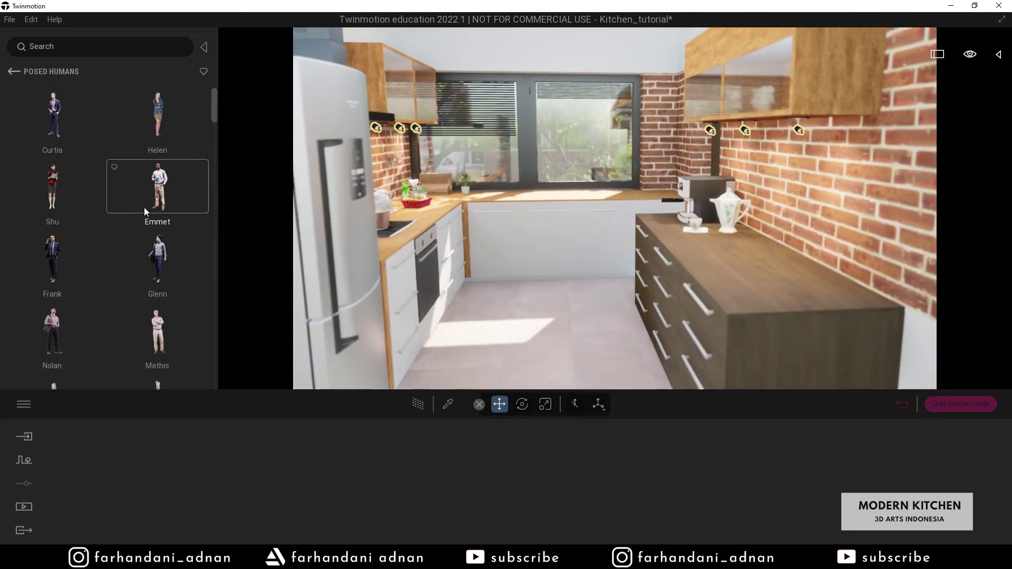
pyautogui.scroll(-10, 148, 210)
pyautogui.scroll(-5, 168, 328)
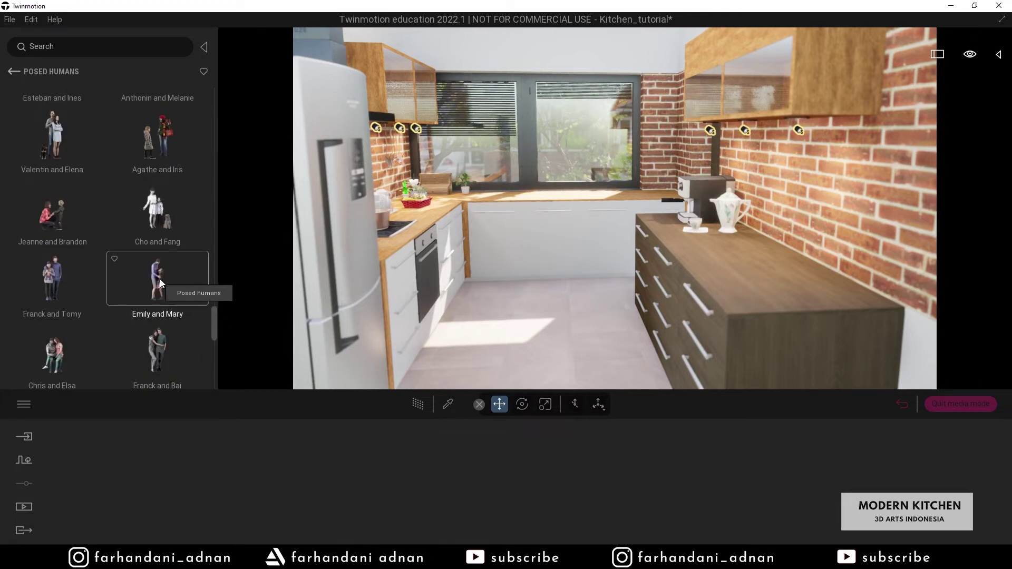
pyautogui.moveTo(175, 299); pyautogui.dragTo(623, 310)
pyautogui.moveTo(519, 312)
pyautogui.mouseDown()
pyautogui.moveTo(520, 299)
pyautogui.moveTo(528, 303)
pyautogui.moveTo(516, 302)
pyautogui.moveTo(516, 280)
pyautogui.moveTo(516, 300)
pyautogui.mouseUp()
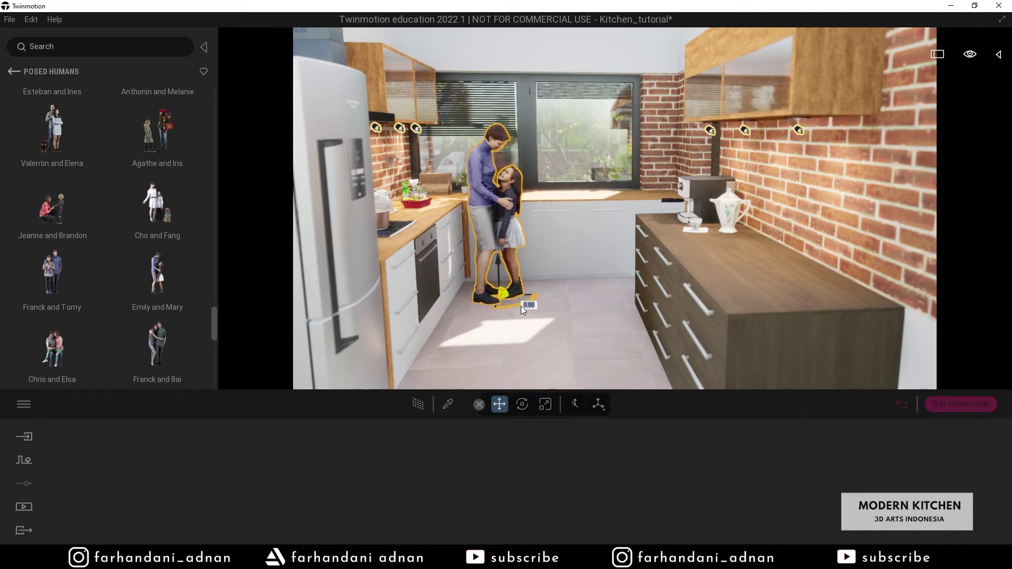
# - Check the posed figures with the Path Tracer from the current view and from Image1's camera view
pyautogui.click(417, 404)
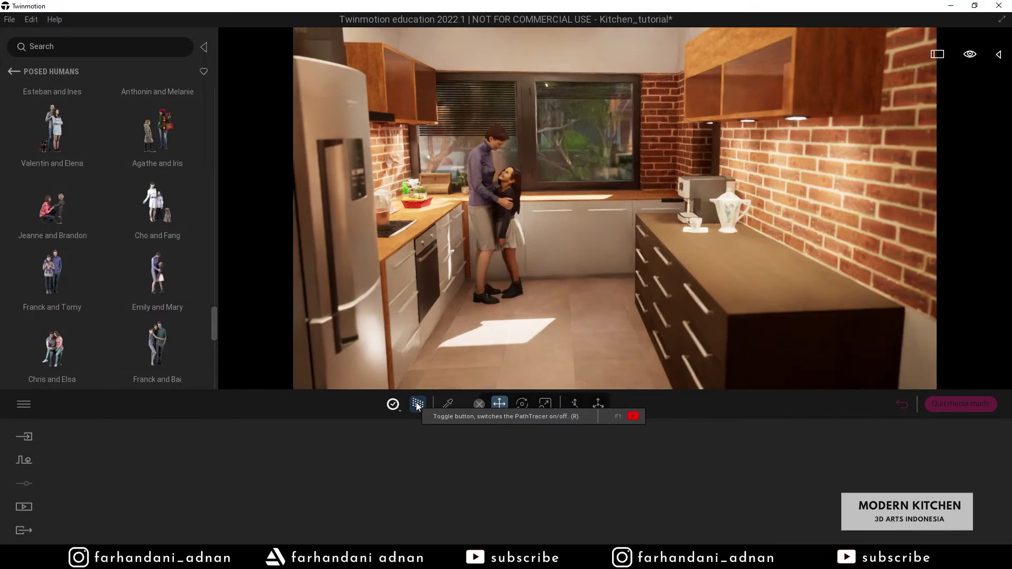
pyautogui.click(416, 404)
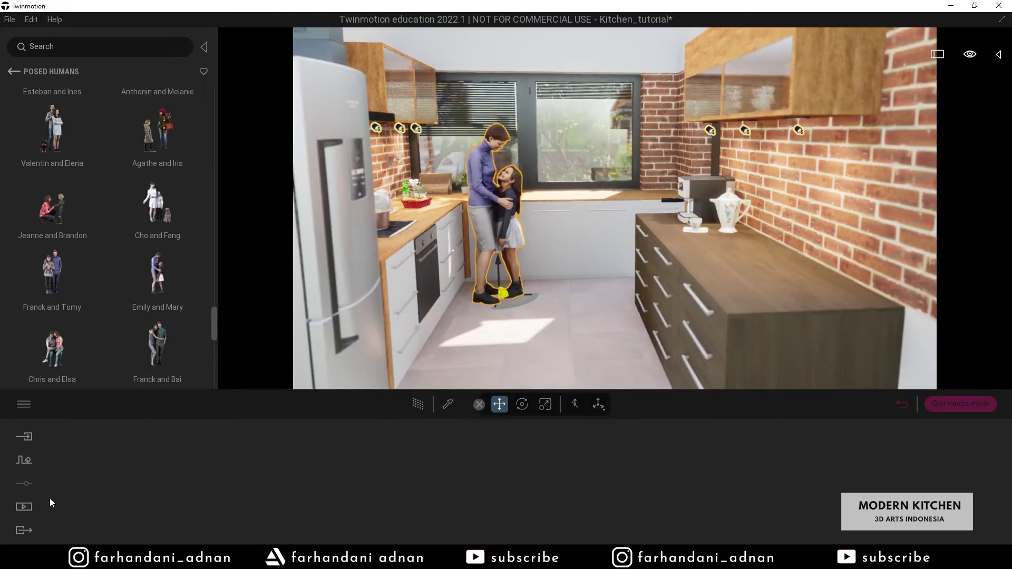
pyautogui.click(21, 509)
pyautogui.click(236, 482)
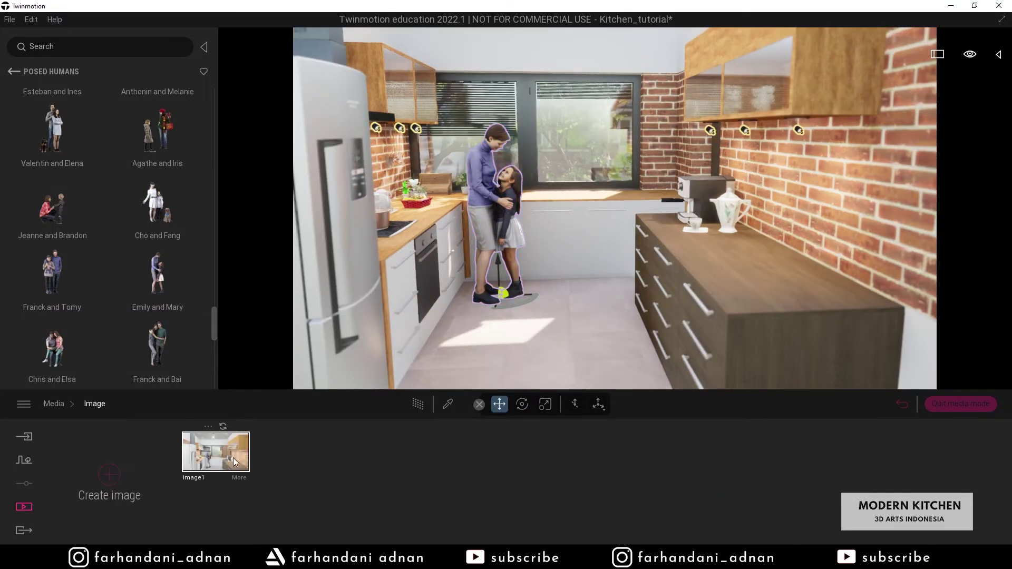
pyautogui.click(226, 445)
pyautogui.moveTo(571, 350); pyautogui.dragTo(616, 330, button='right')
pyautogui.press('r')
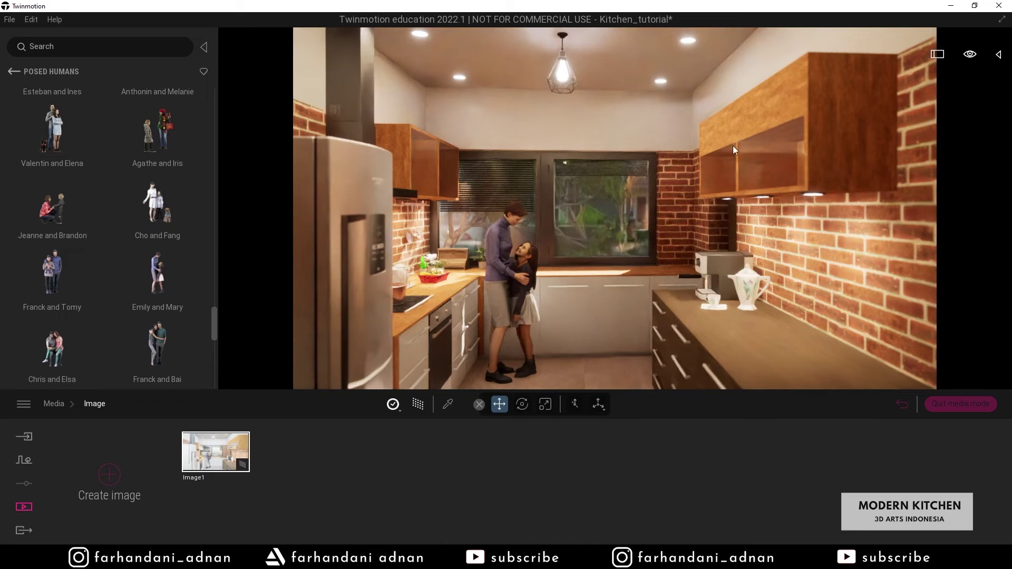
pyautogui.click(419, 404)
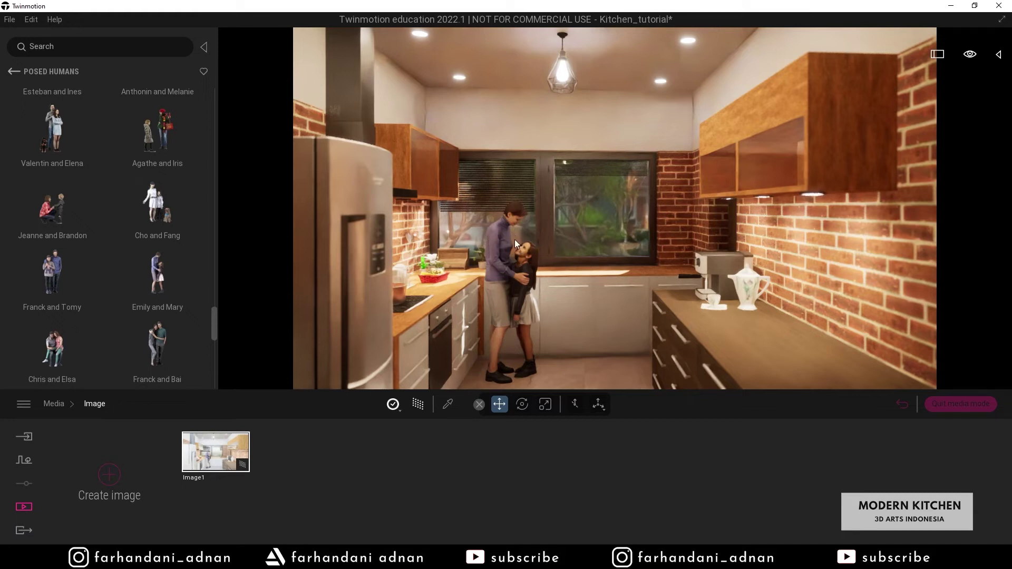
pyautogui.click(419, 405)
# - Exit media mode and add a spot light above the window counter beside the posed figures
pyautogui.moveTo(495, 253); pyautogui.dragTo(464, 321, button='right')
pyautogui.press('w')
pyautogui.press('w')
pyautogui.click(940, 406)
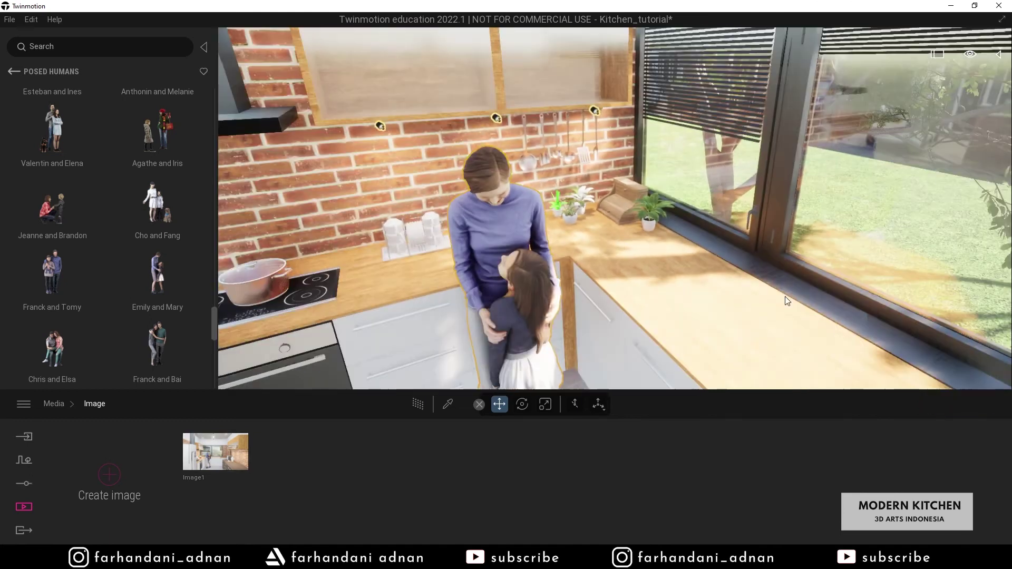
pyautogui.click(21, 72)
pyautogui.click(20, 72)
pyautogui.click(159, 200)
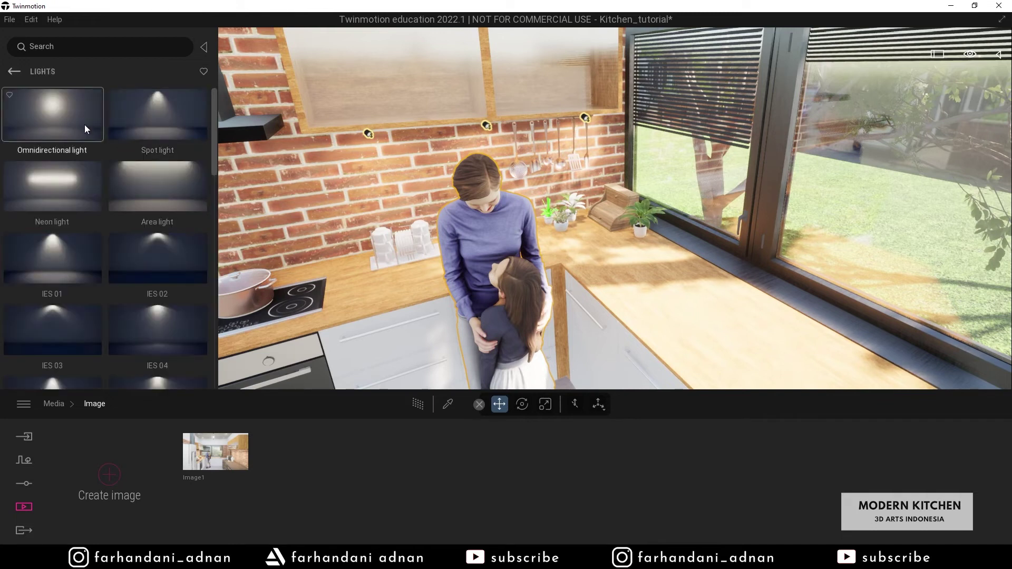
pyautogui.moveTo(180, 131); pyautogui.dragTo(639, 313)
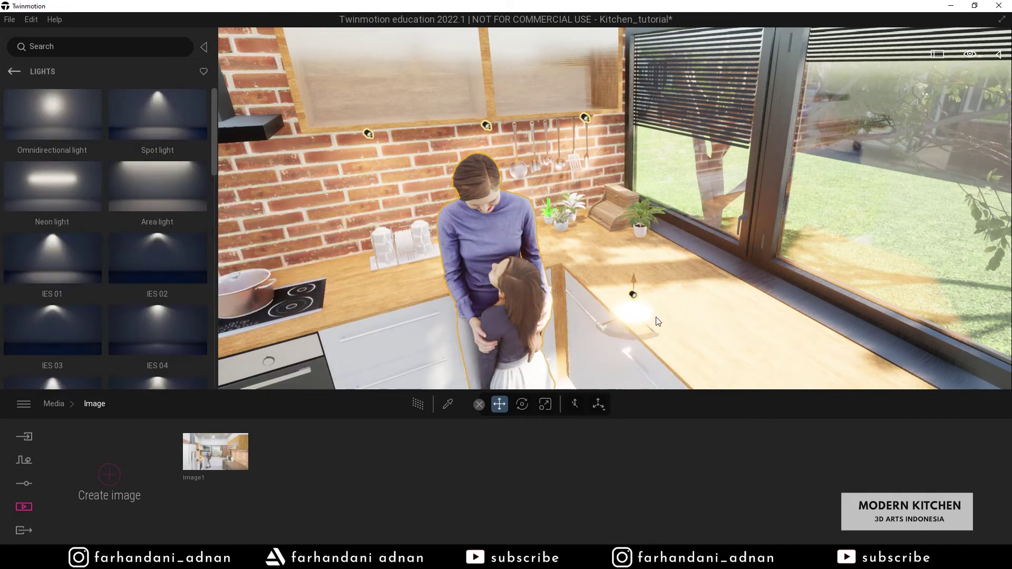
pyautogui.moveTo(639, 261); pyautogui.dragTo(635, 171)
# - Rotate the new spot light so that it shines on the posed figures
pyautogui.moveTo(636, 171); pyautogui.dragTo(606, 183, button='right')
pyautogui.click(522, 404)
pyautogui.moveTo(634, 176); pyautogui.dragTo(661, 105)
pyautogui.moveTo(661, 106); pyautogui.dragTo(595, 140, button='right')
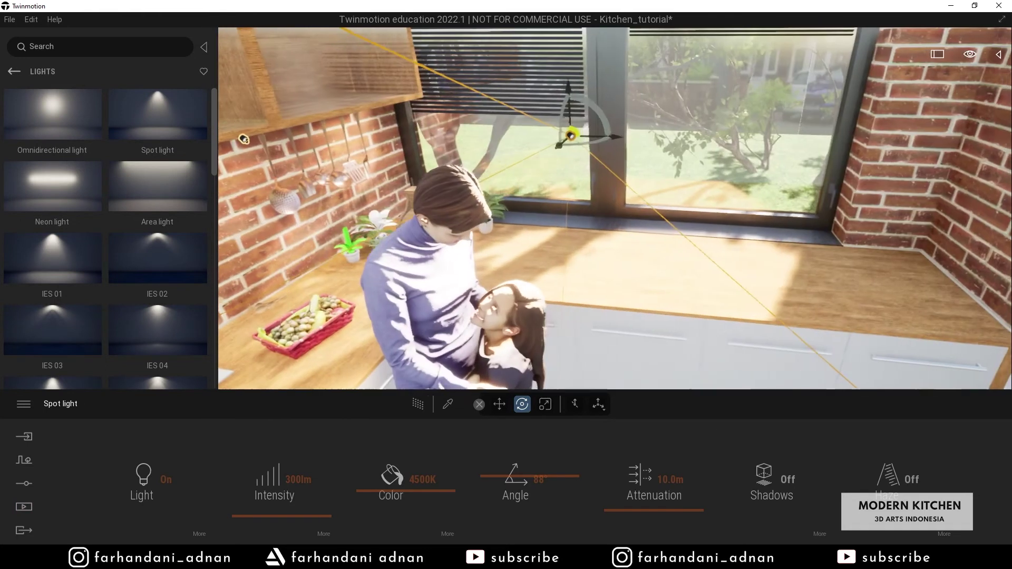
pyautogui.moveTo(596, 144); pyautogui.dragTo(580, 148)
pyautogui.moveTo(580, 148)
pyautogui.mouseDown(button='right')
pyautogui.moveTo(584, 158)
pyautogui.moveTo(586, 137)
pyautogui.mouseUp(button='right')
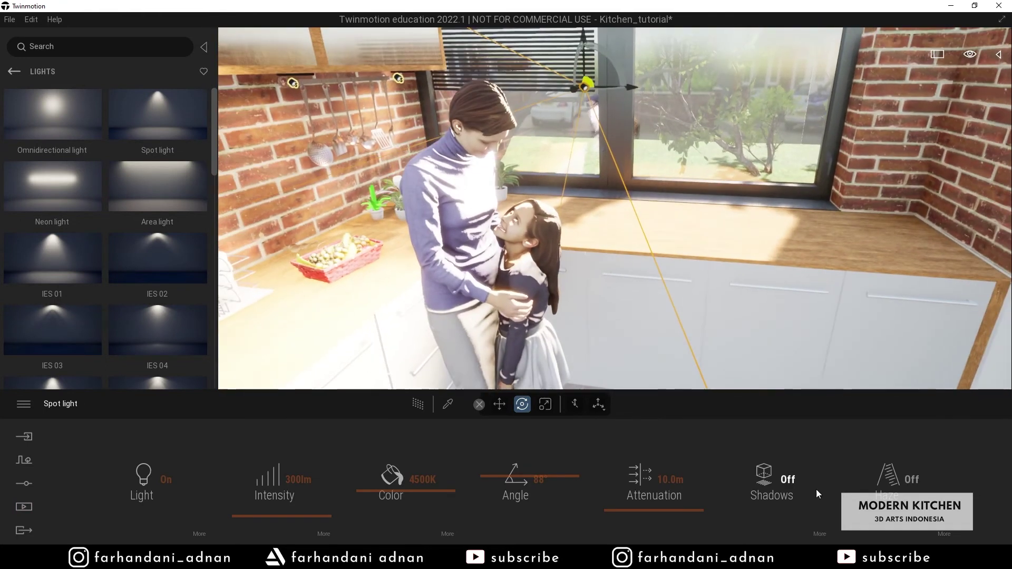
# - Turn on shadows for the spot light and lower it slightly beside the figures
pyautogui.click(815, 489)
pyautogui.moveTo(653, 248); pyautogui.dragTo(650, 210, button='right')
pyautogui.moveTo(587, 66); pyautogui.dragTo(585, 96)
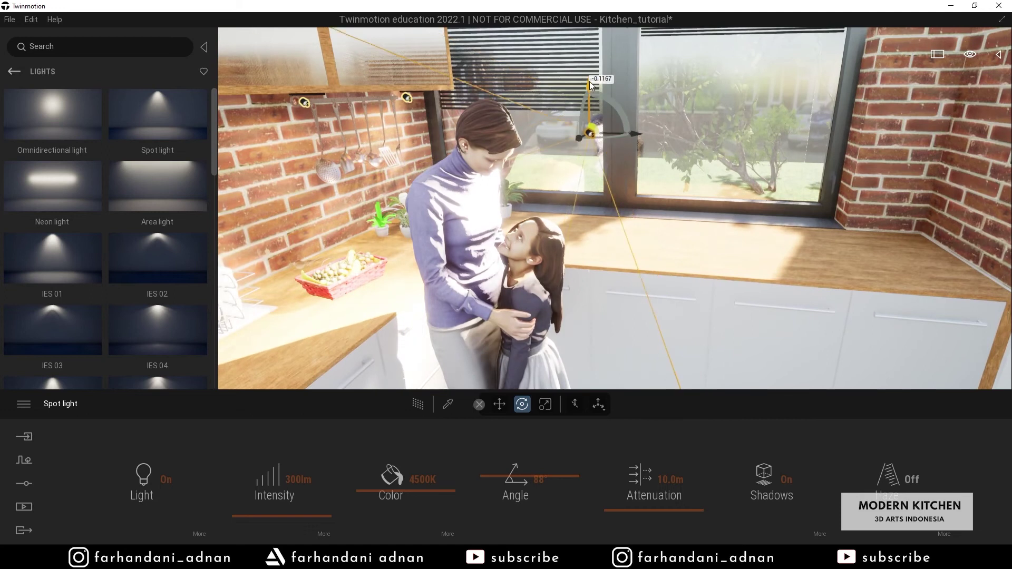
# - Set the spot light's intensity to 20 lm
pyautogui.click(297, 483)
pyautogui.write('1')
pyautogui.press('Return')
pyautogui.click(297, 478)
pyautogui.click(298, 478)
pyautogui.press('BackSpace')
pyautogui.press('BackSpace')
pyautogui.write('20')
pyautogui.press('Return')
# - Set the spot light's attenuation to 1.2 m
pyautogui.moveTo(445, 335)
pyautogui.mouseDown(button='right')
pyautogui.moveTo(456, 308)
pyautogui.moveTo(454, 321)
pyautogui.mouseUp(button='right')
pyautogui.moveTo(540, 282); pyautogui.dragTo(561, 227, button='right')
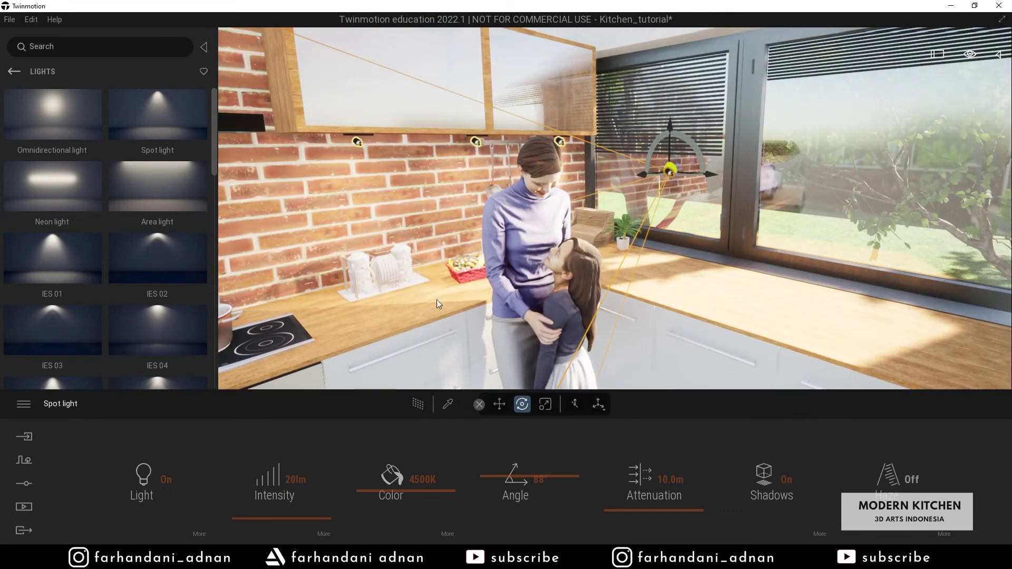
pyautogui.moveTo(391, 303); pyautogui.dragTo(479, 321, button='right')
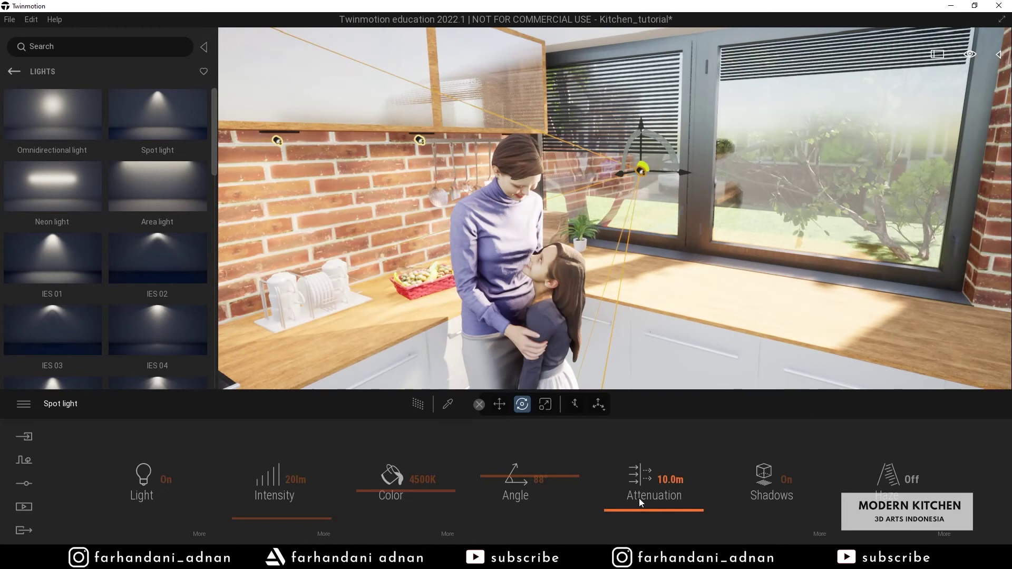
pyautogui.moveTo(649, 508); pyautogui.dragTo(655, 516)
pyautogui.click(669, 480)
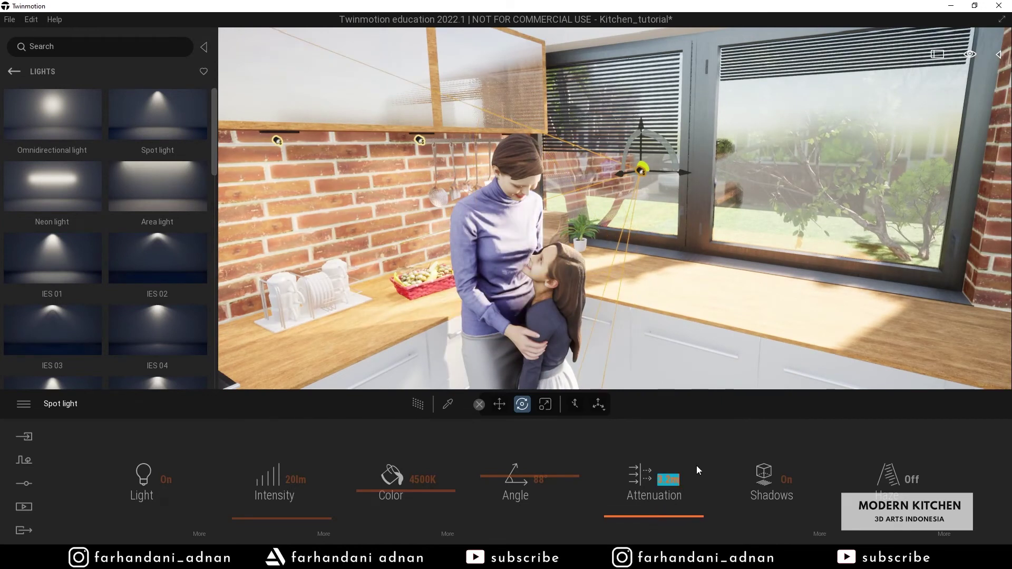
pyautogui.write('1.2')
pyautogui.press('Return')
# - Raise the spot light so that it sits above the heads of the posed figures
pyautogui.moveTo(657, 339)
pyautogui.mouseDown(button='right')
pyautogui.moveTo(590, 326)
pyautogui.moveTo(606, 338)
pyautogui.moveTo(622, 316)
pyautogui.moveTo(657, 339)
pyautogui.mouseUp(button='right')
pyautogui.moveTo(716, 220); pyautogui.dragTo(711, 114)
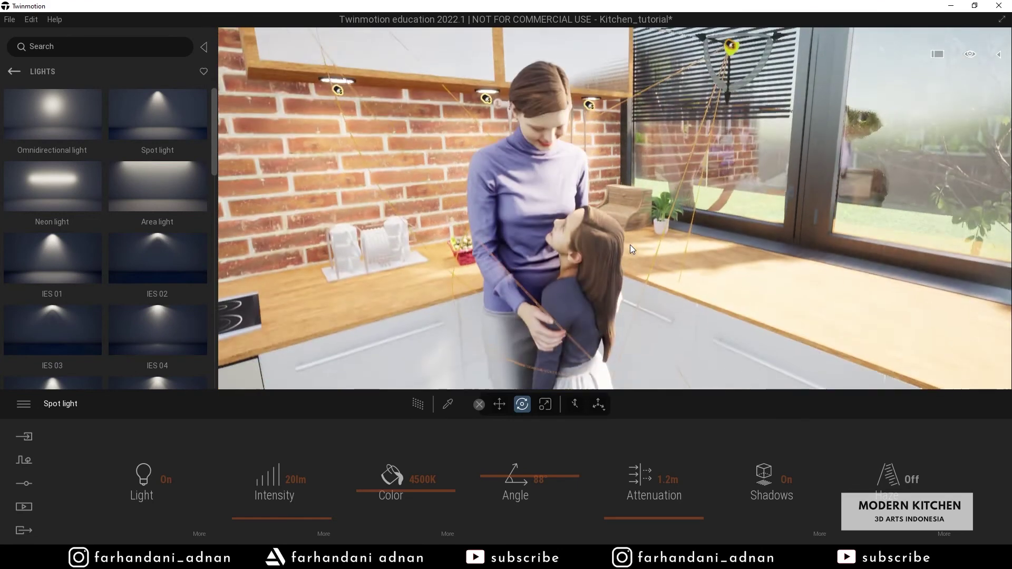
pyautogui.moveTo(630, 245); pyautogui.dragTo(607, 253, button='right')
# - Refresh the saved Image1 with a slightly adjusted camera view of the kitchen and turn on the Path Tracer for it
pyautogui.click(24, 506)
pyautogui.click(248, 488)
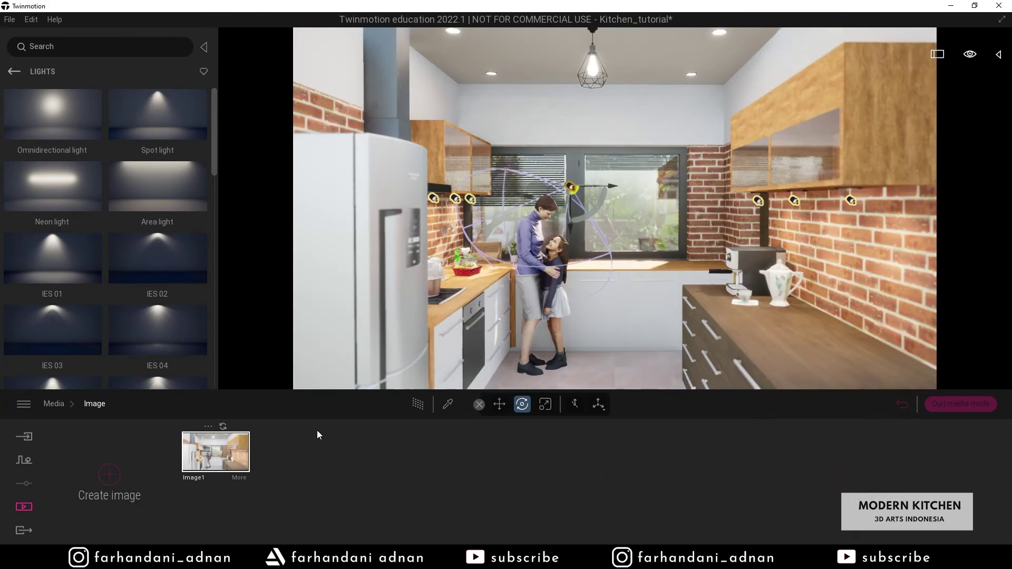
pyautogui.click(203, 47)
pyautogui.moveTo(506, 211); pyautogui.dragTo(500, 155, button='right')
pyautogui.press('w')
pyautogui.press('s')
pyautogui.press('q')
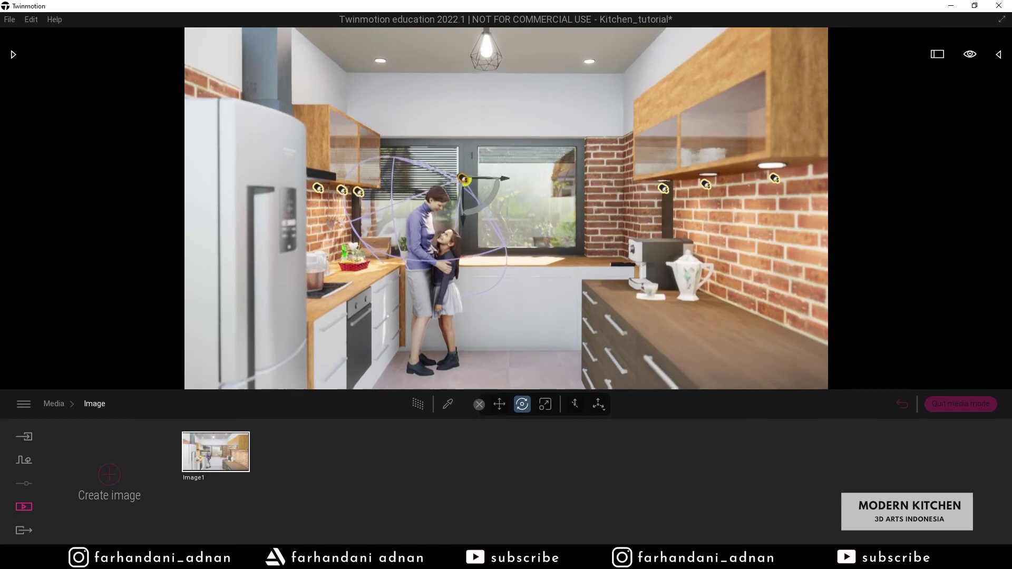
pyautogui.click(222, 427)
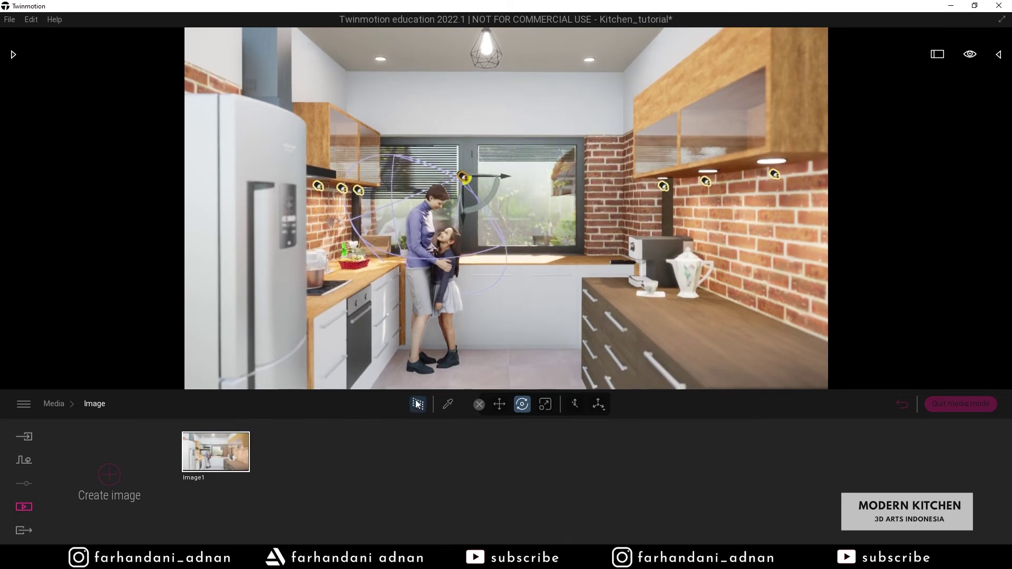
pyautogui.click(418, 404)
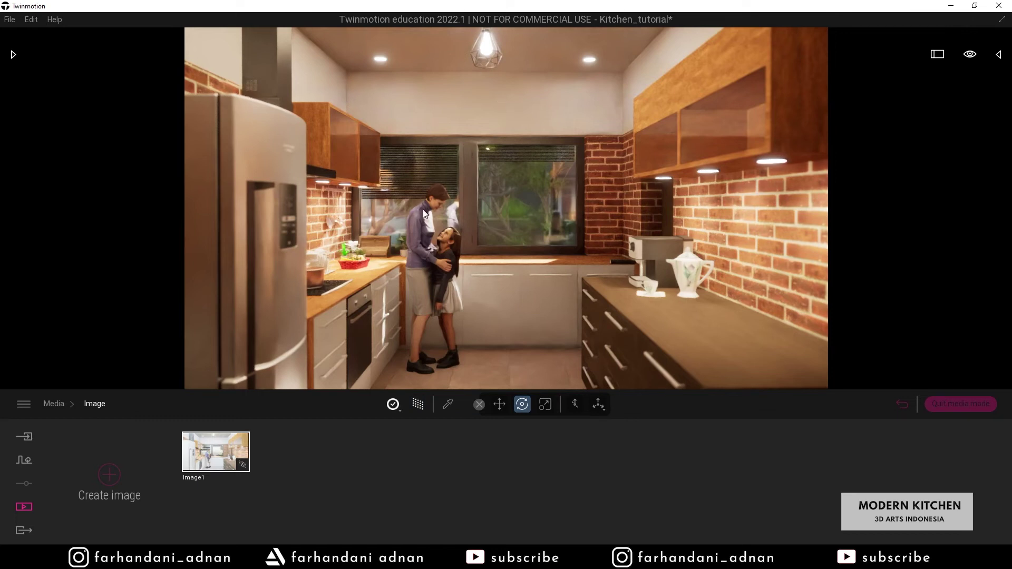
# - Examine the samples per pixel and bounce settings of the PathTracer presets in the preferences
pyautogui.click(10, 19)
pyautogui.click(40, 105)
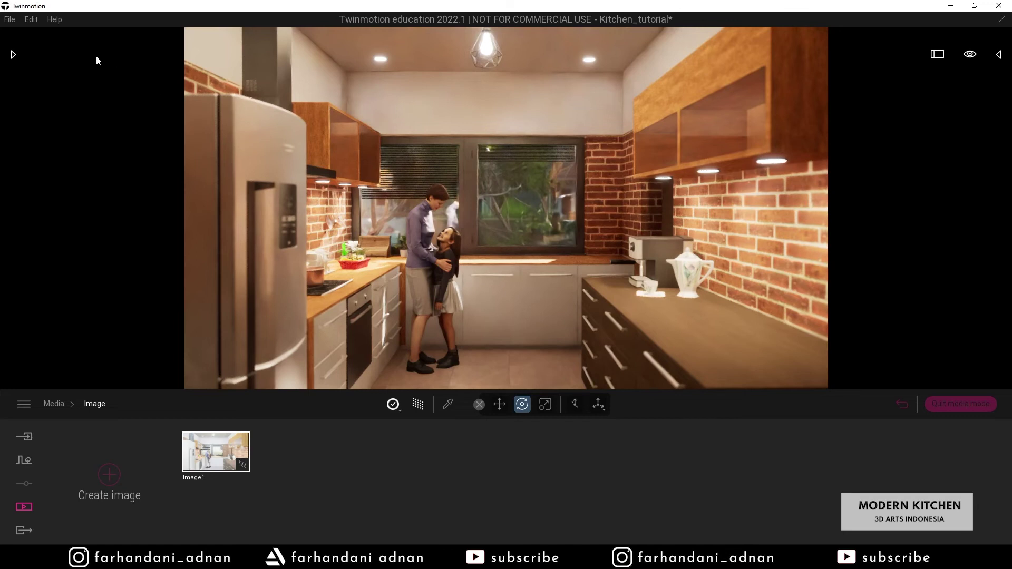
pyautogui.click(37, 22)
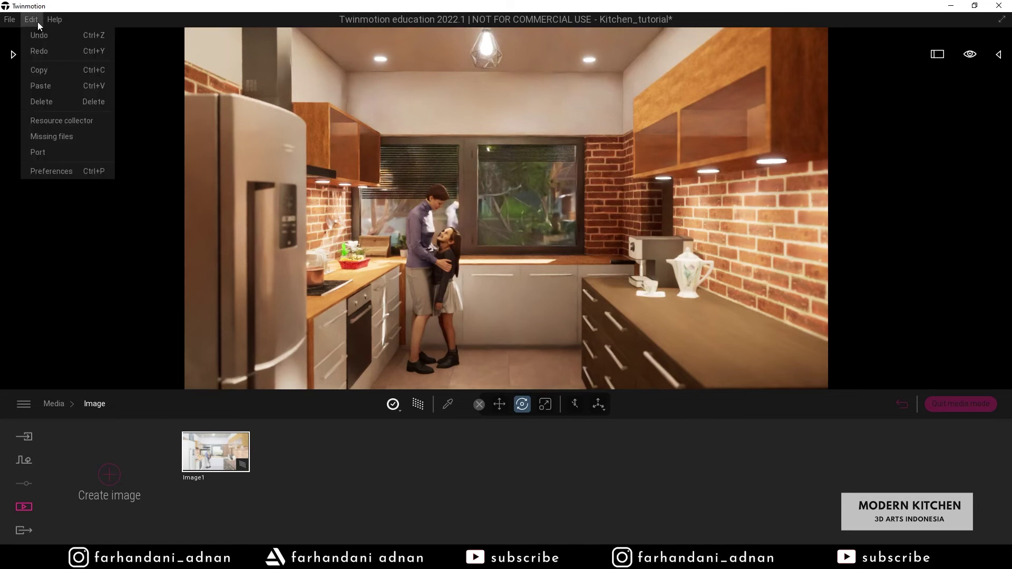
pyautogui.click(59, 173)
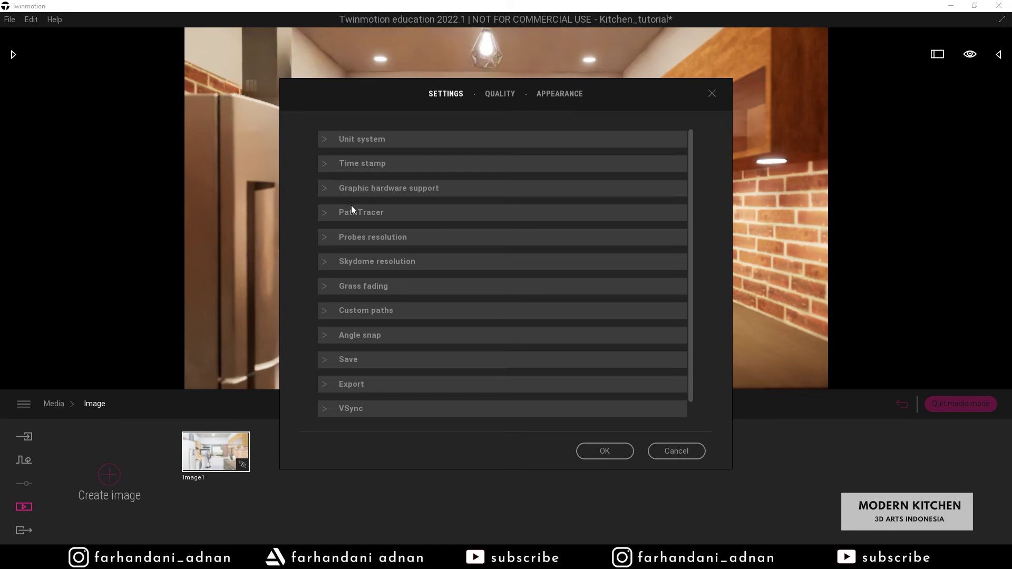
pyautogui.click(324, 212)
pyautogui.moveTo(330, 91); pyautogui.dragTo(446, 27)
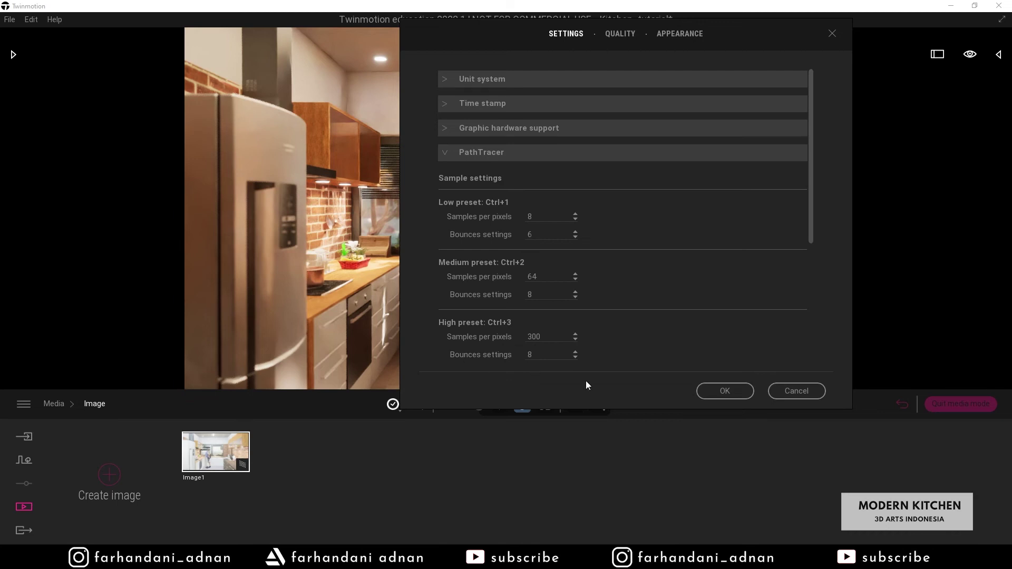
pyautogui.click(724, 391)
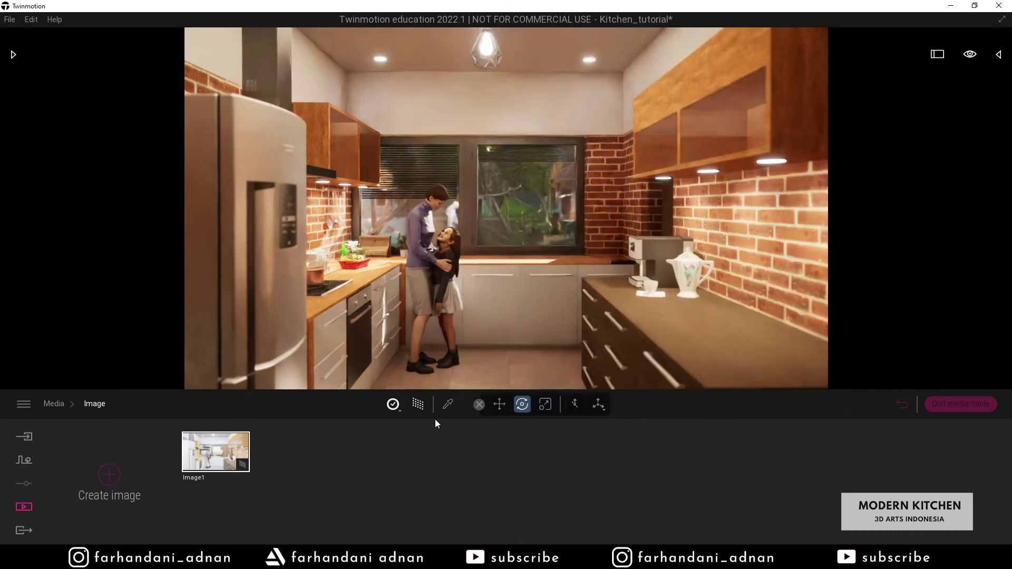
# - Set the Path Tracer quality for the kitchen image to High
pyautogui.click(393, 405)
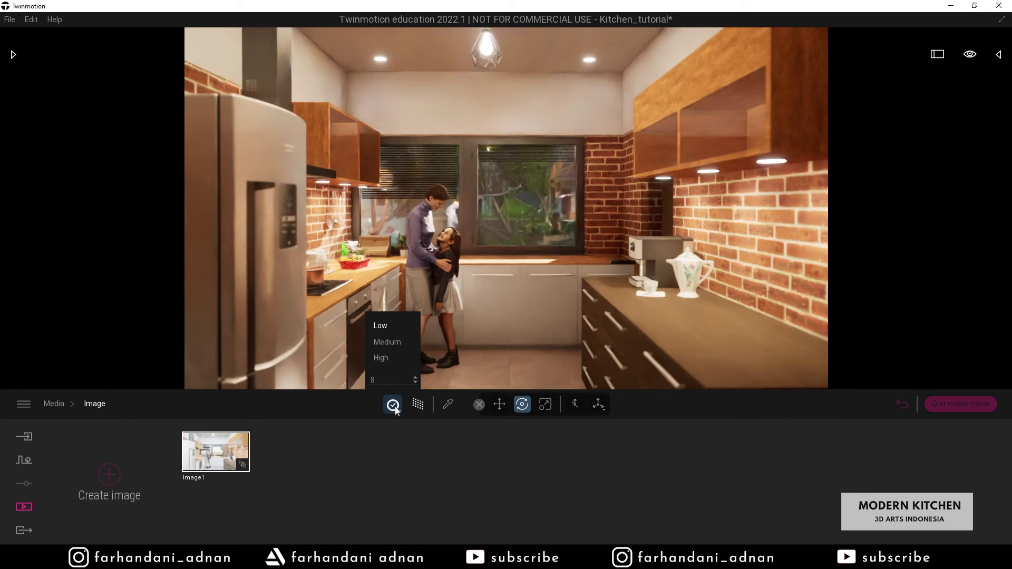
pyautogui.click(382, 359)
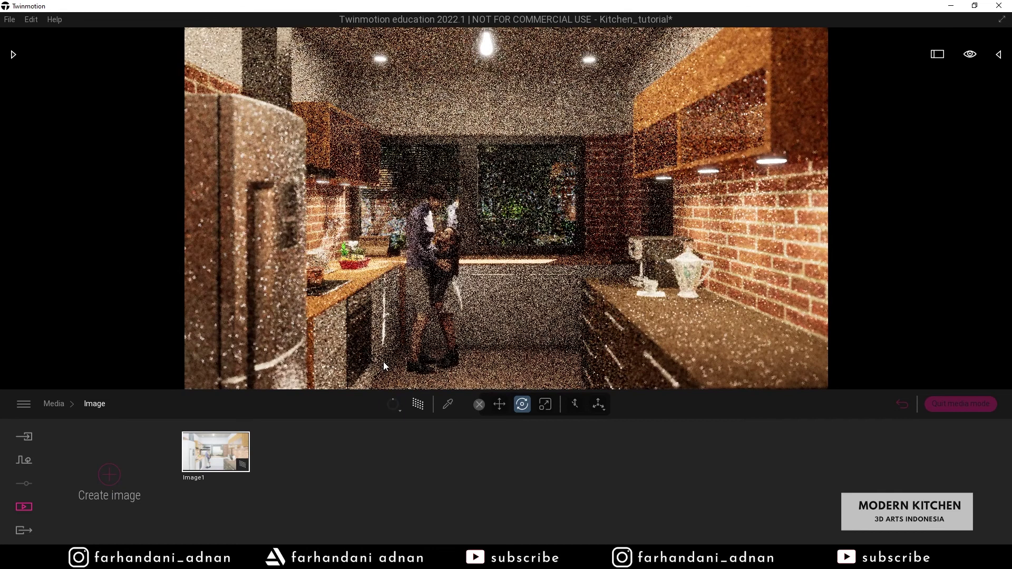
pyautogui.click(393, 405)
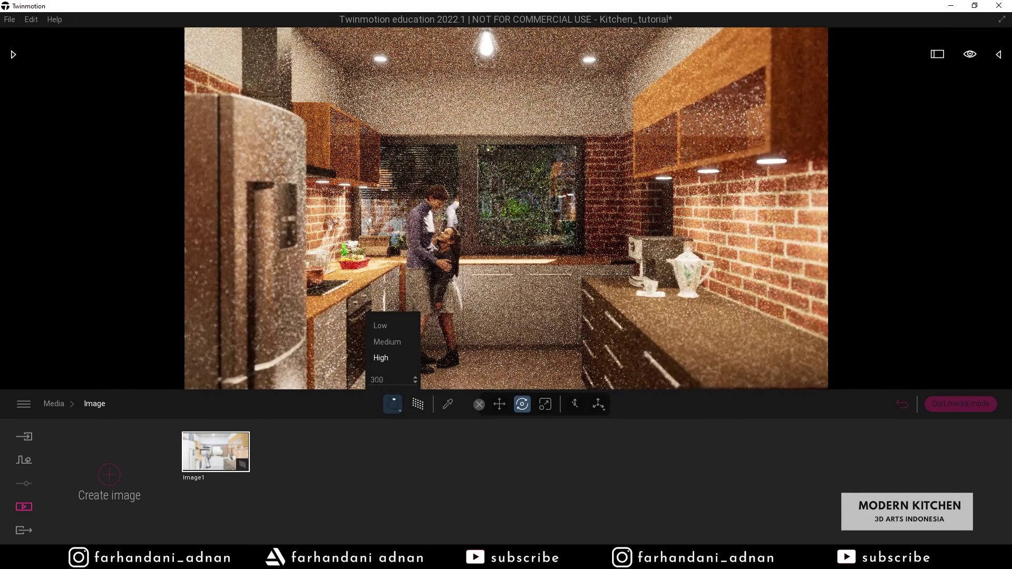
pyautogui.click(388, 442)
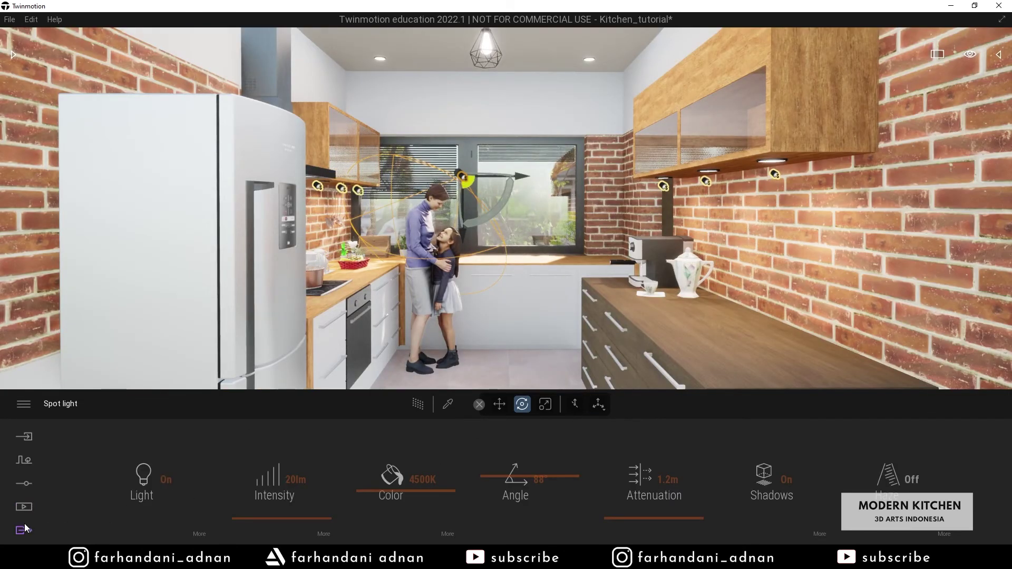
# - Choose Image1 for local image export and browse to the Project 20 - kitchen folder as the destination
pyautogui.click(24, 530)
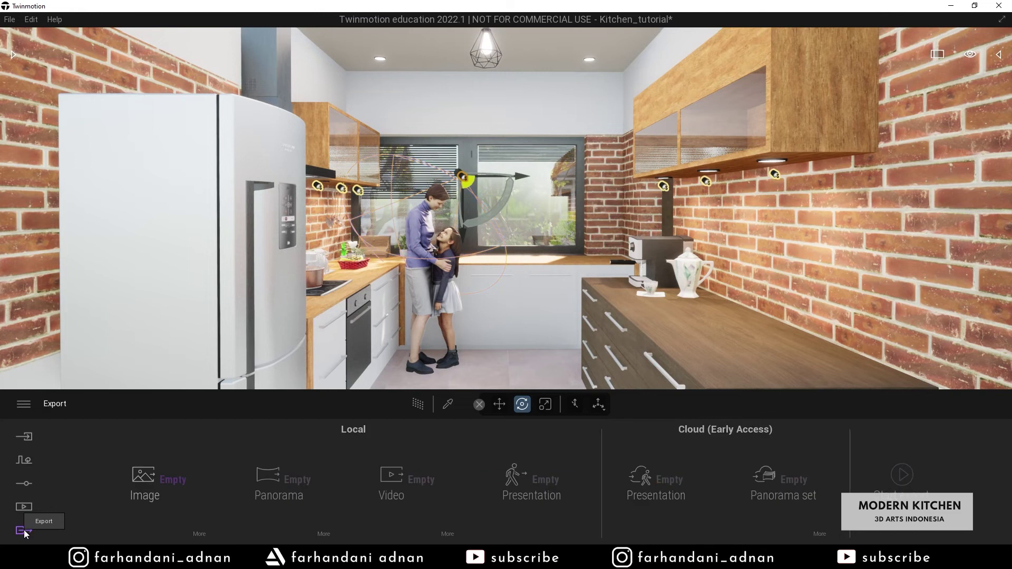
pyautogui.click(149, 483)
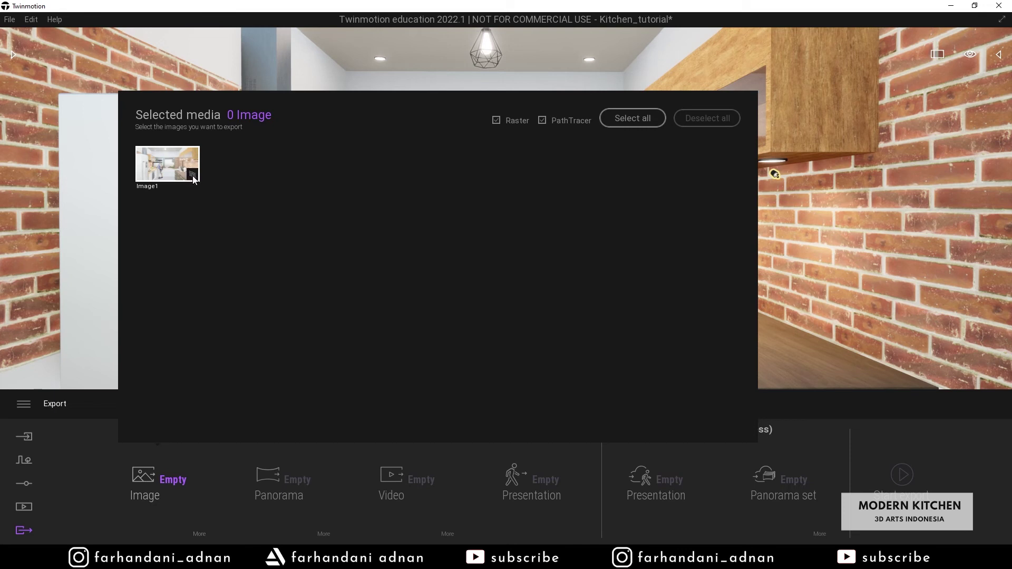
pyautogui.click(154, 168)
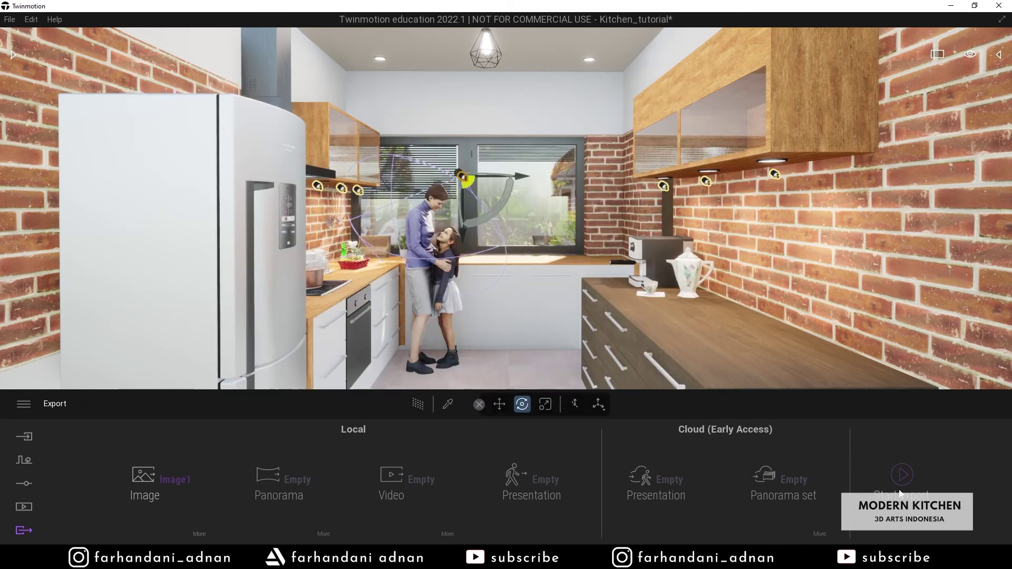
pyautogui.click(906, 477)
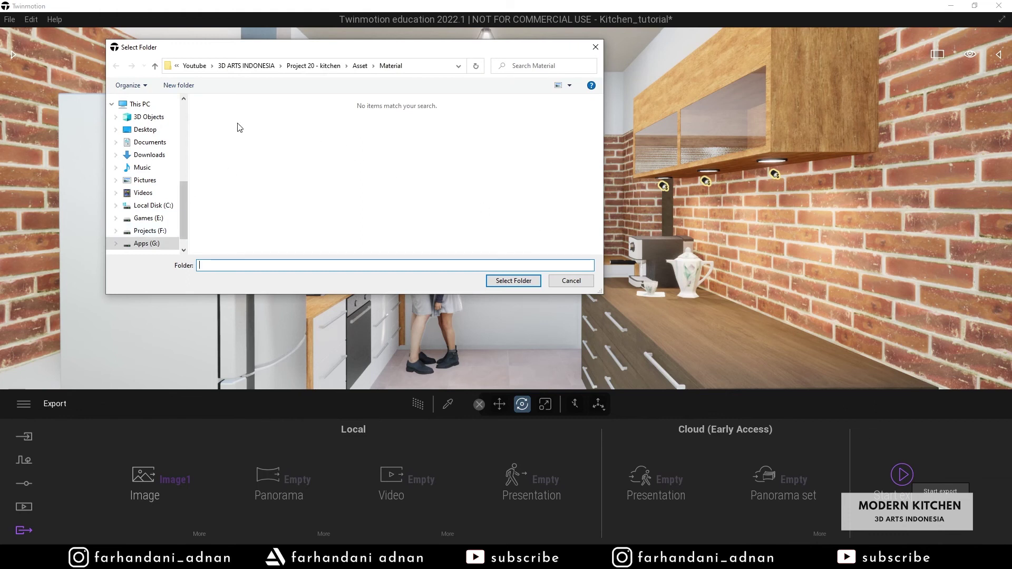
pyautogui.click(313, 65)
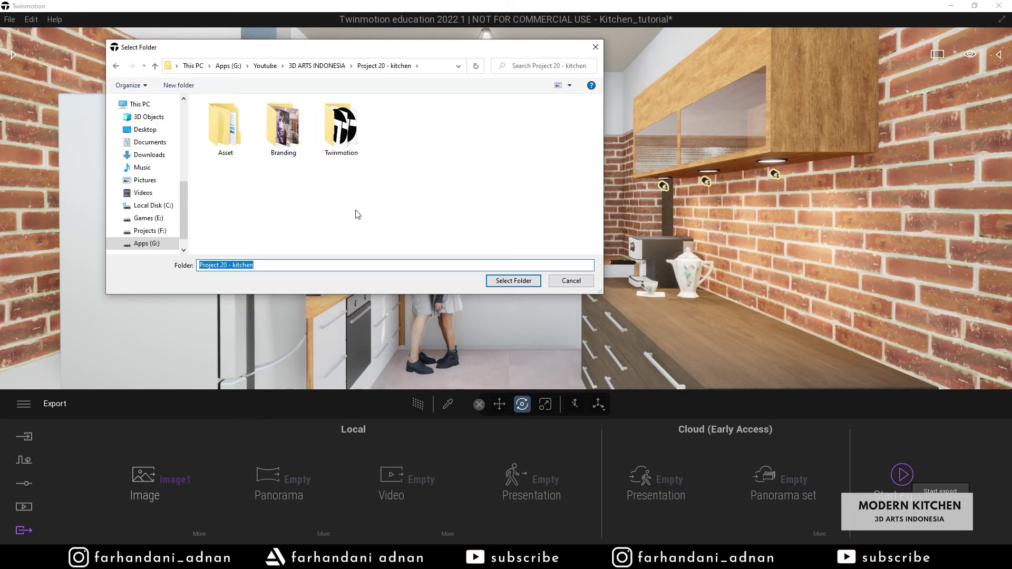
# - Try to use Home Kitchen as the export destination folder
pyautogui.write('Home Kitche')
pyautogui.click(502, 281)
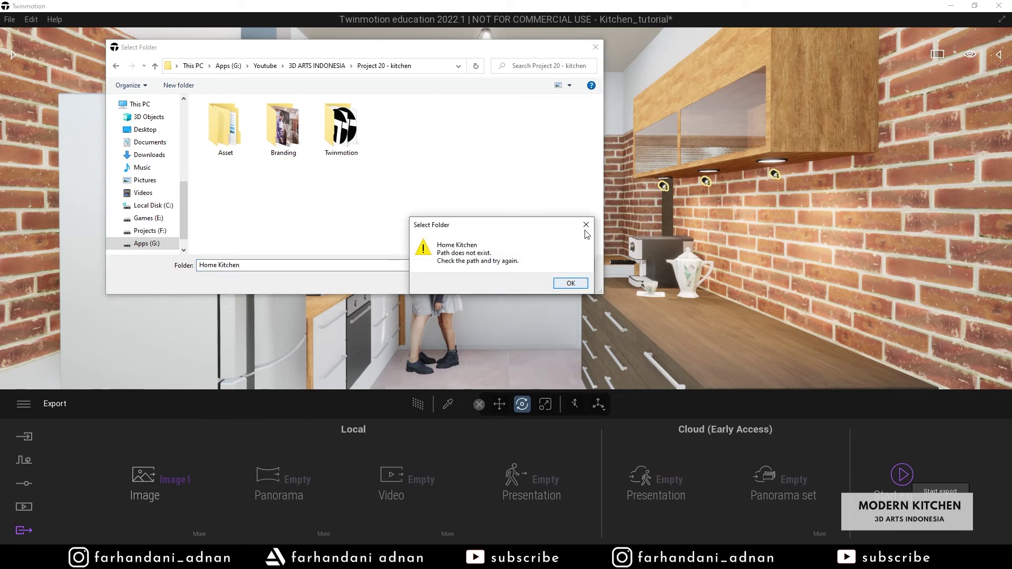
pyautogui.click(573, 283)
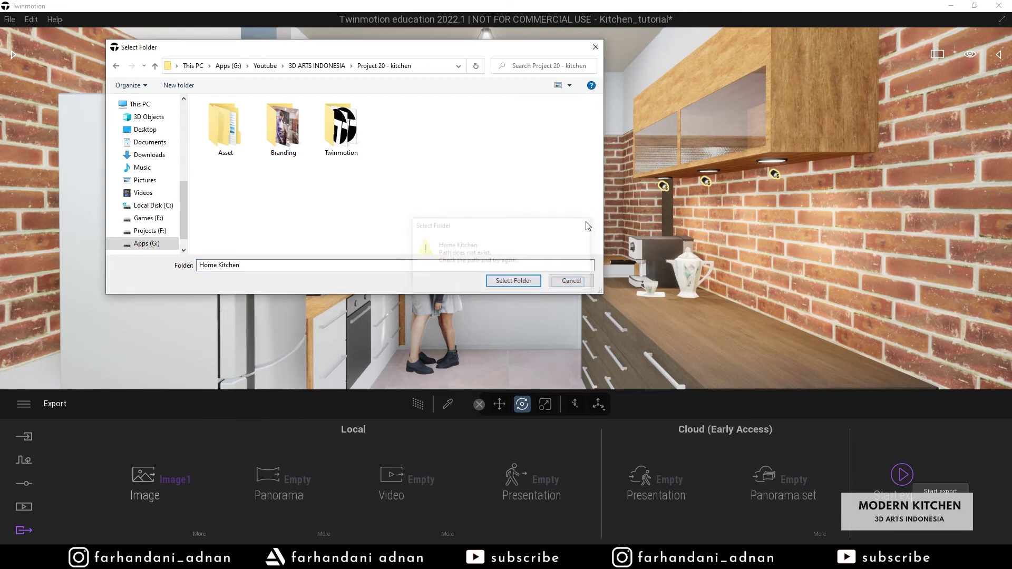
# - Create a folder named Image inside Project 20 - kitchen and open it
pyautogui.click(177, 86)
pyautogui.write('Image')
pyautogui.press('Return')
pyautogui.doubleClick(351, 131)
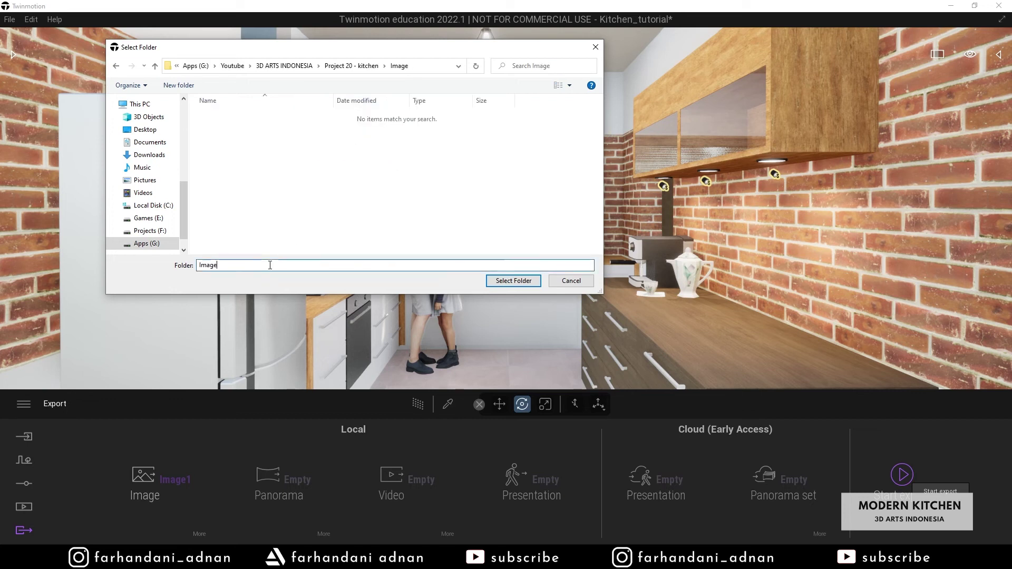
pyautogui.doubleClick(270, 265)
pyautogui.write('Ren')
pyautogui.press('BackSpace')
pyautogui.press('BackSpace')
pyautogui.press('BackSpace')
pyautogui.click(572, 281)
# - Start exporting Image1 into the Image folder inside Project 20 - kitchen
pyautogui.click(907, 476)
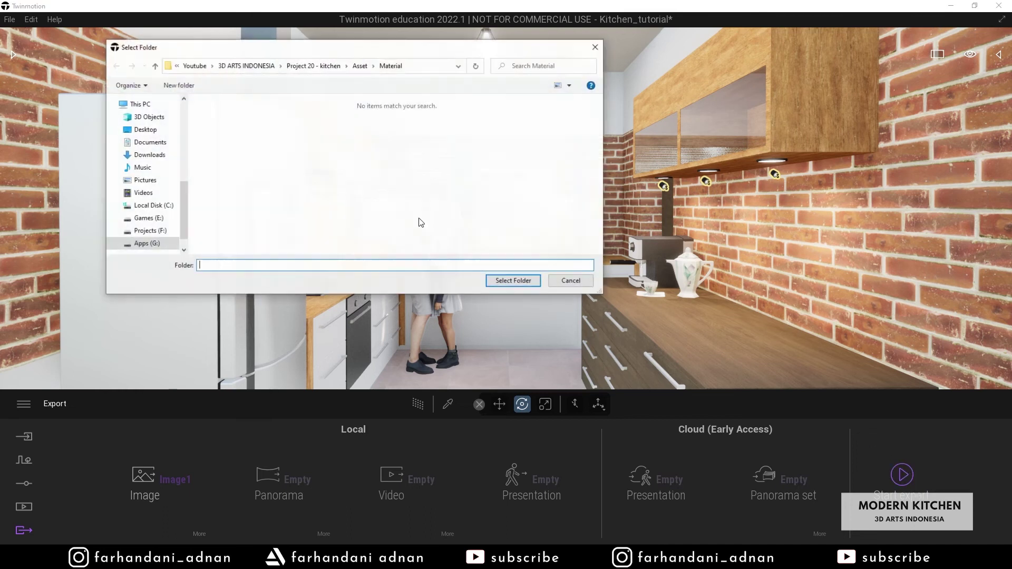
pyautogui.click(315, 66)
pyautogui.doubleClick(341, 130)
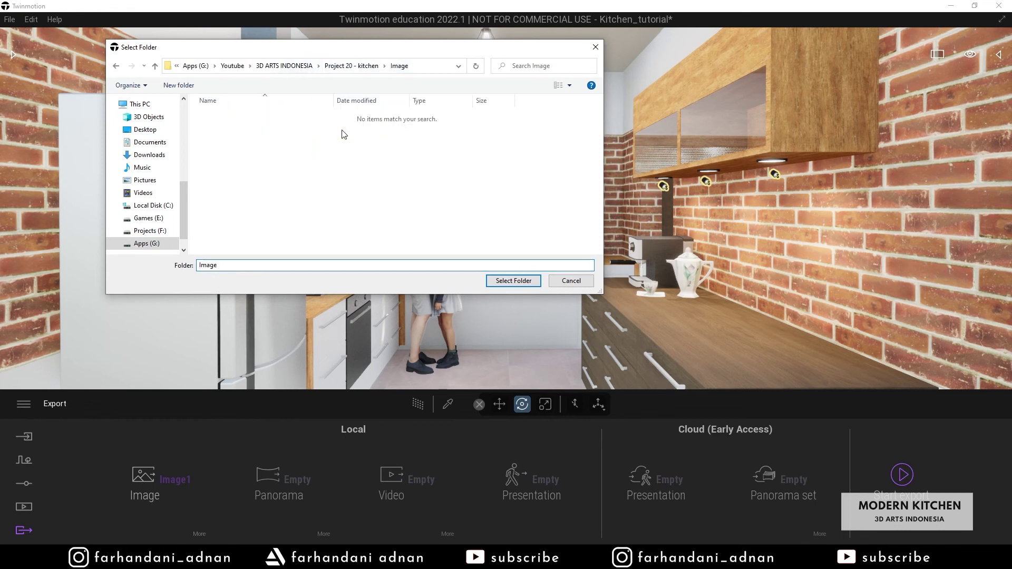
pyautogui.click(514, 281)
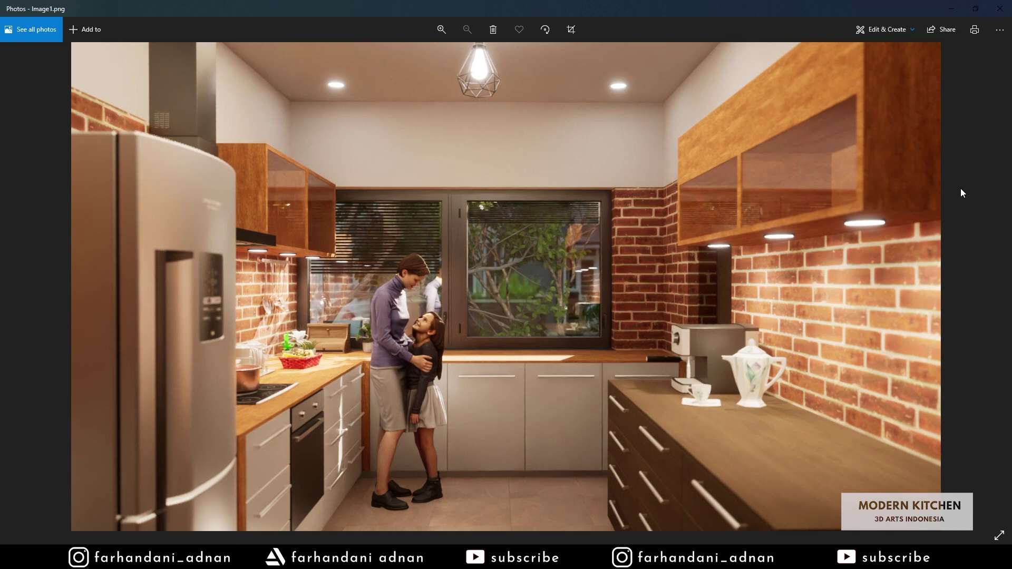
# - In Photos, compare the exported Image1.png with the edited version [P]Image1a.png
pyautogui.press('Right')
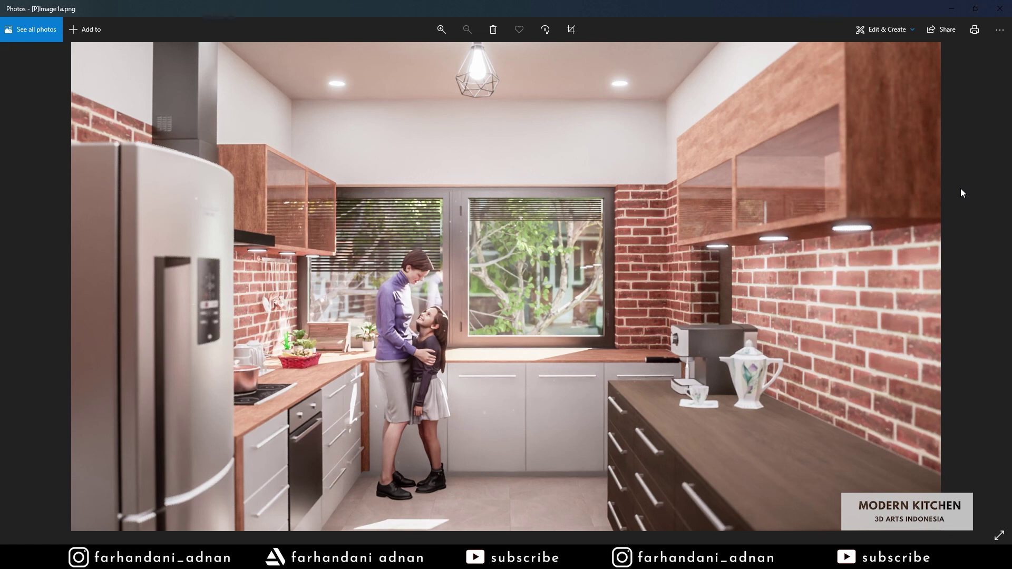
pyautogui.press('Right')
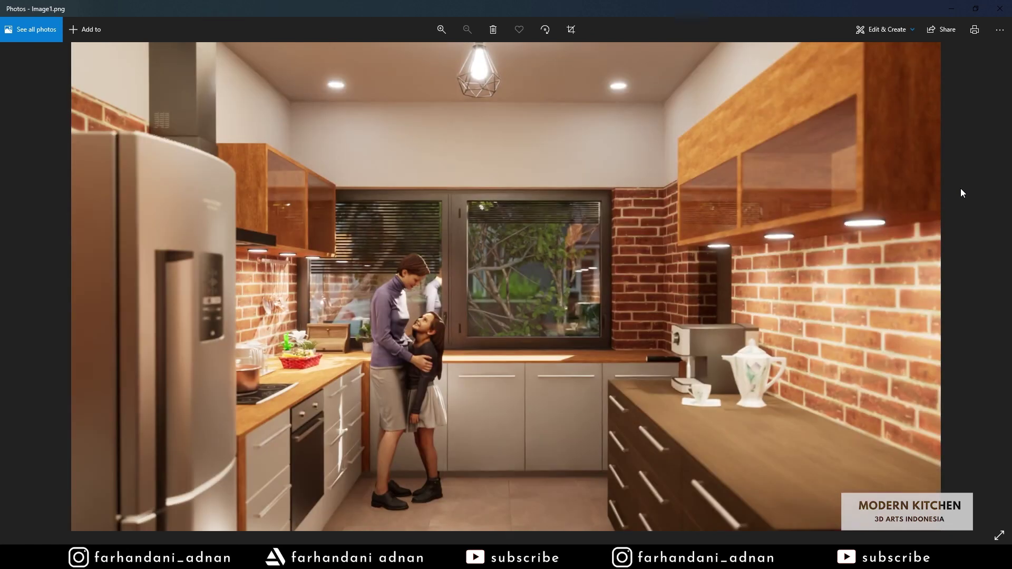
pyautogui.press('Left')
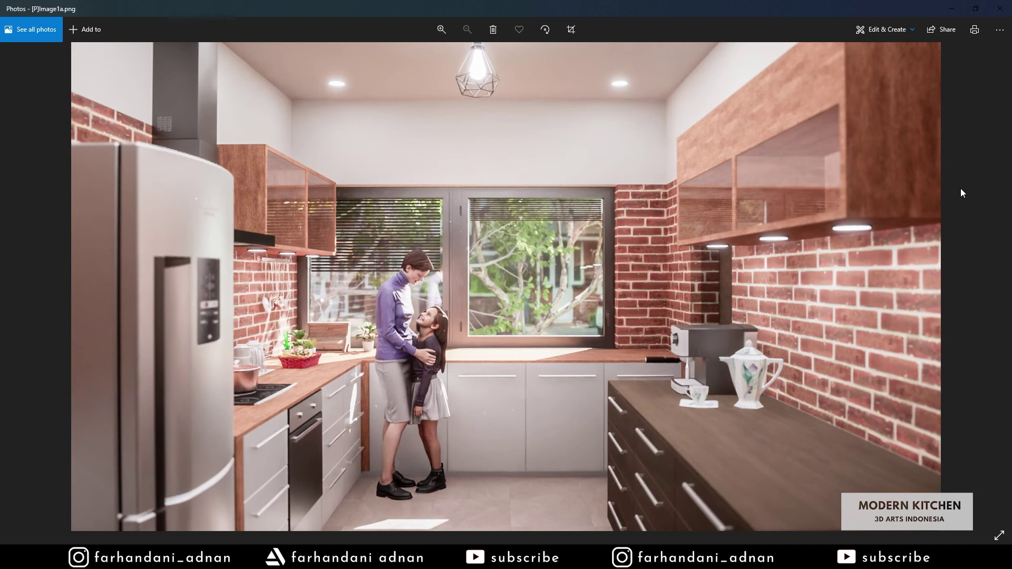
pyautogui.press('Right')
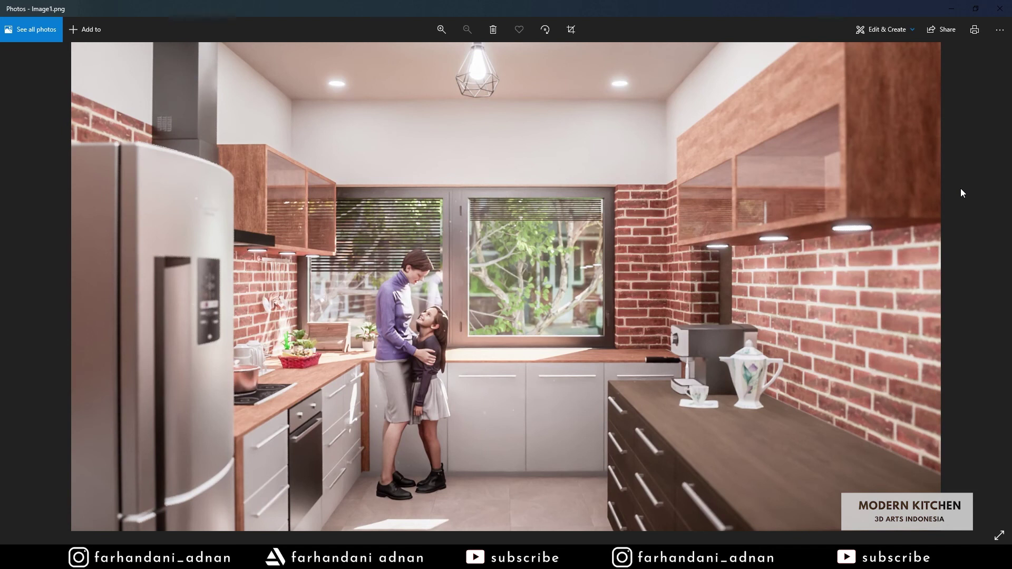